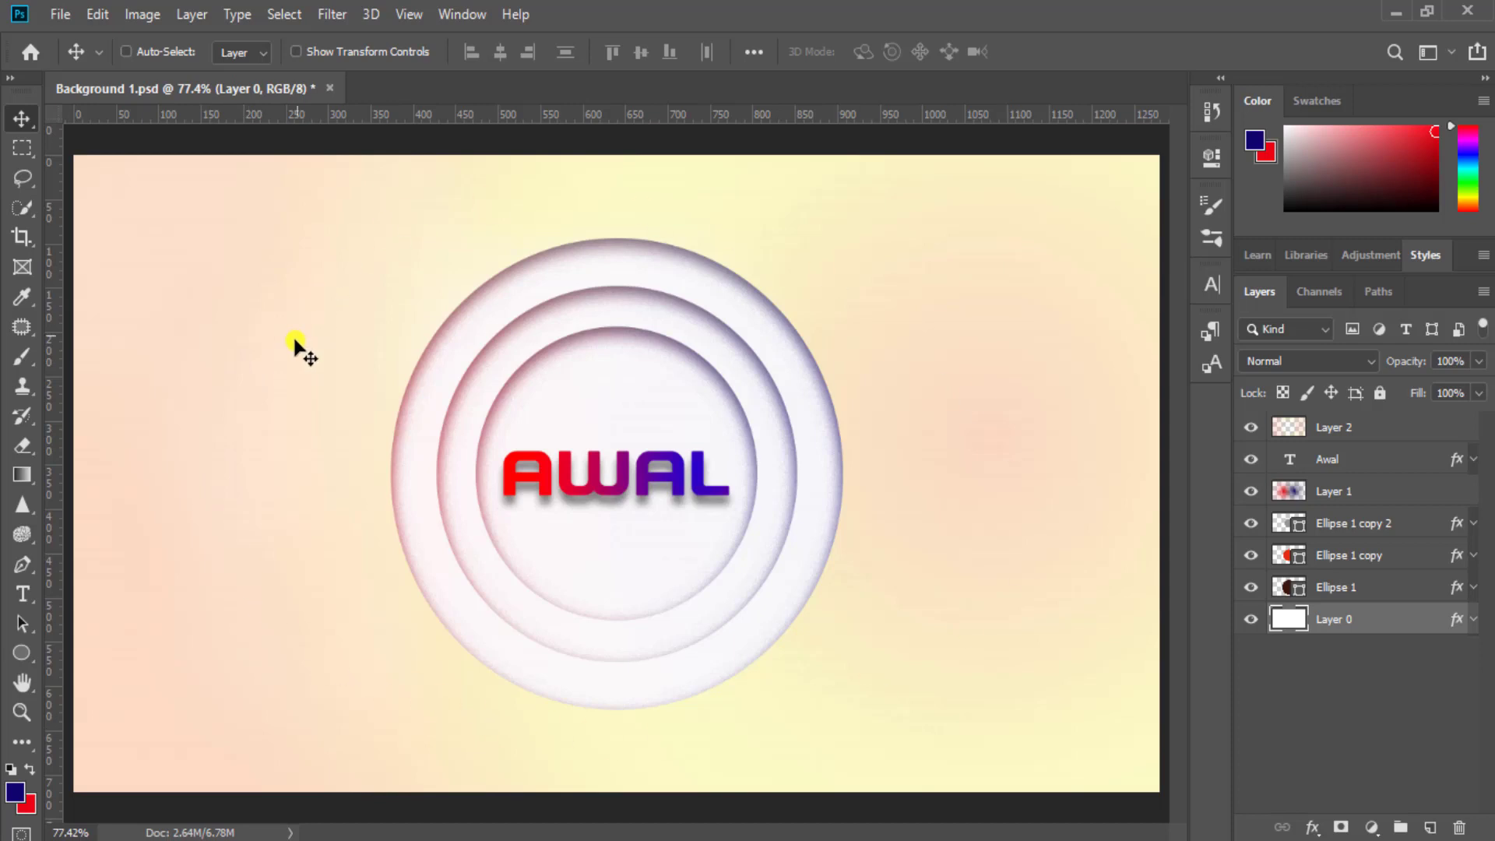
Create a new document named BG, 1920 x 1080 pixels at 300 pixels per inch, in RGB Color with a white background
{"action": "left_click", "coordinate": [62, 23]}
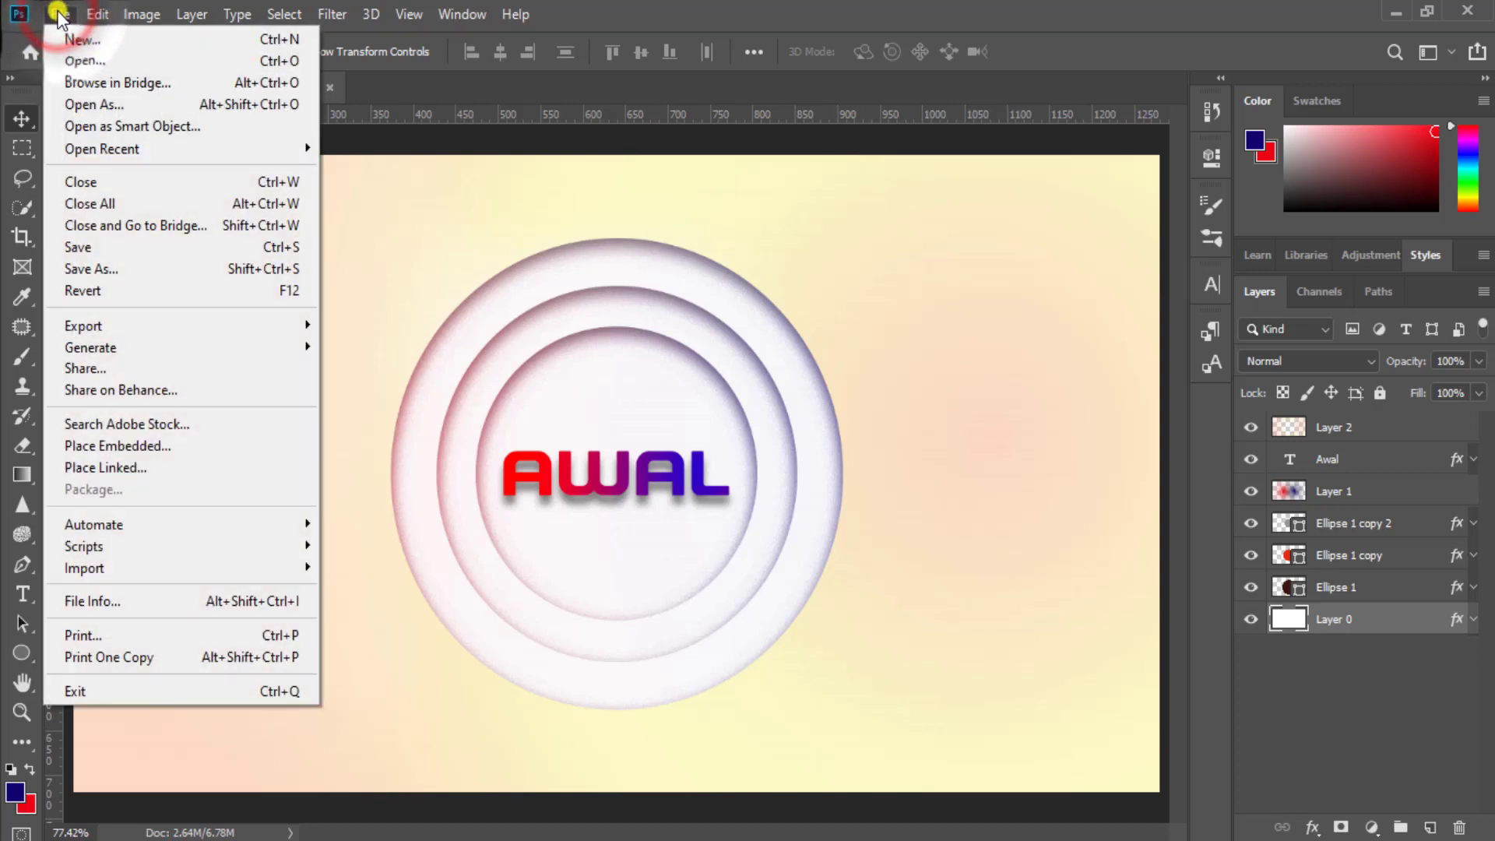
{"action": "left_click", "coordinate": [69, 35]}
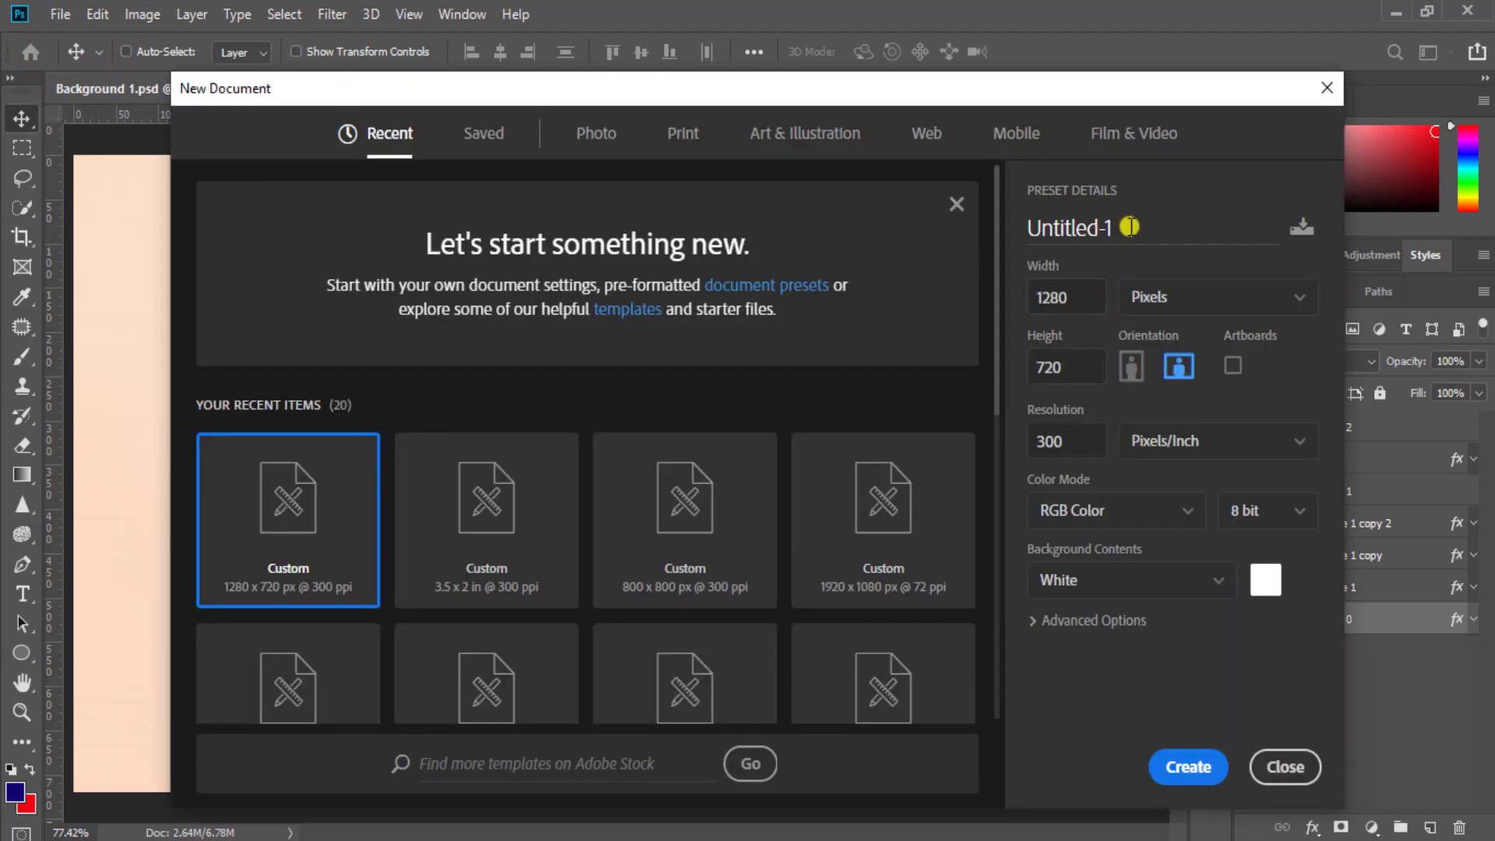
{"action": "triple_click", "coordinate": [1129, 227]}
{"action": "type", "text": "BG"}
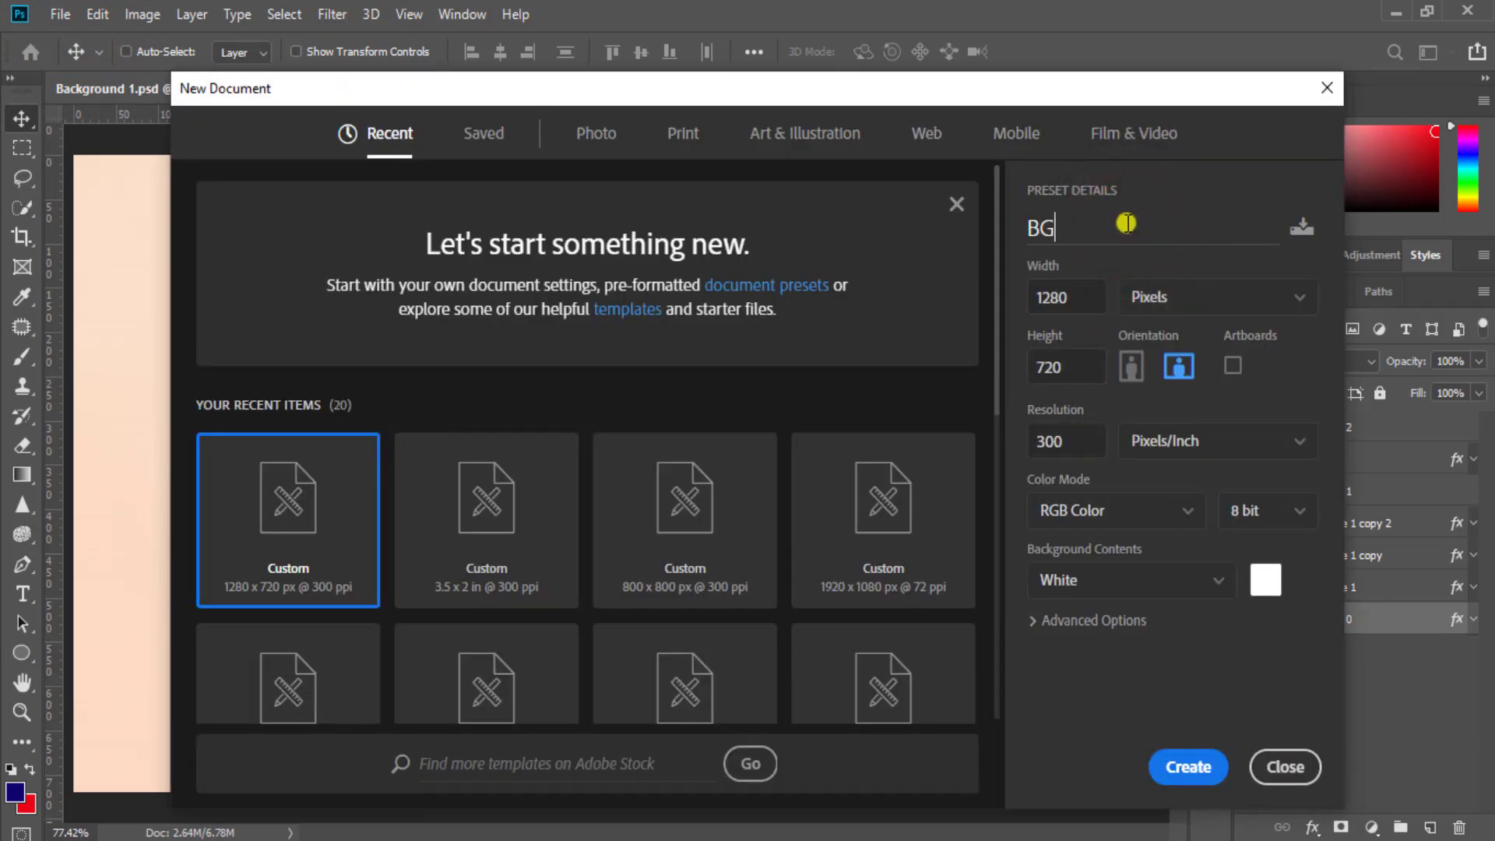
{"action": "double_click", "coordinate": [1071, 296]}
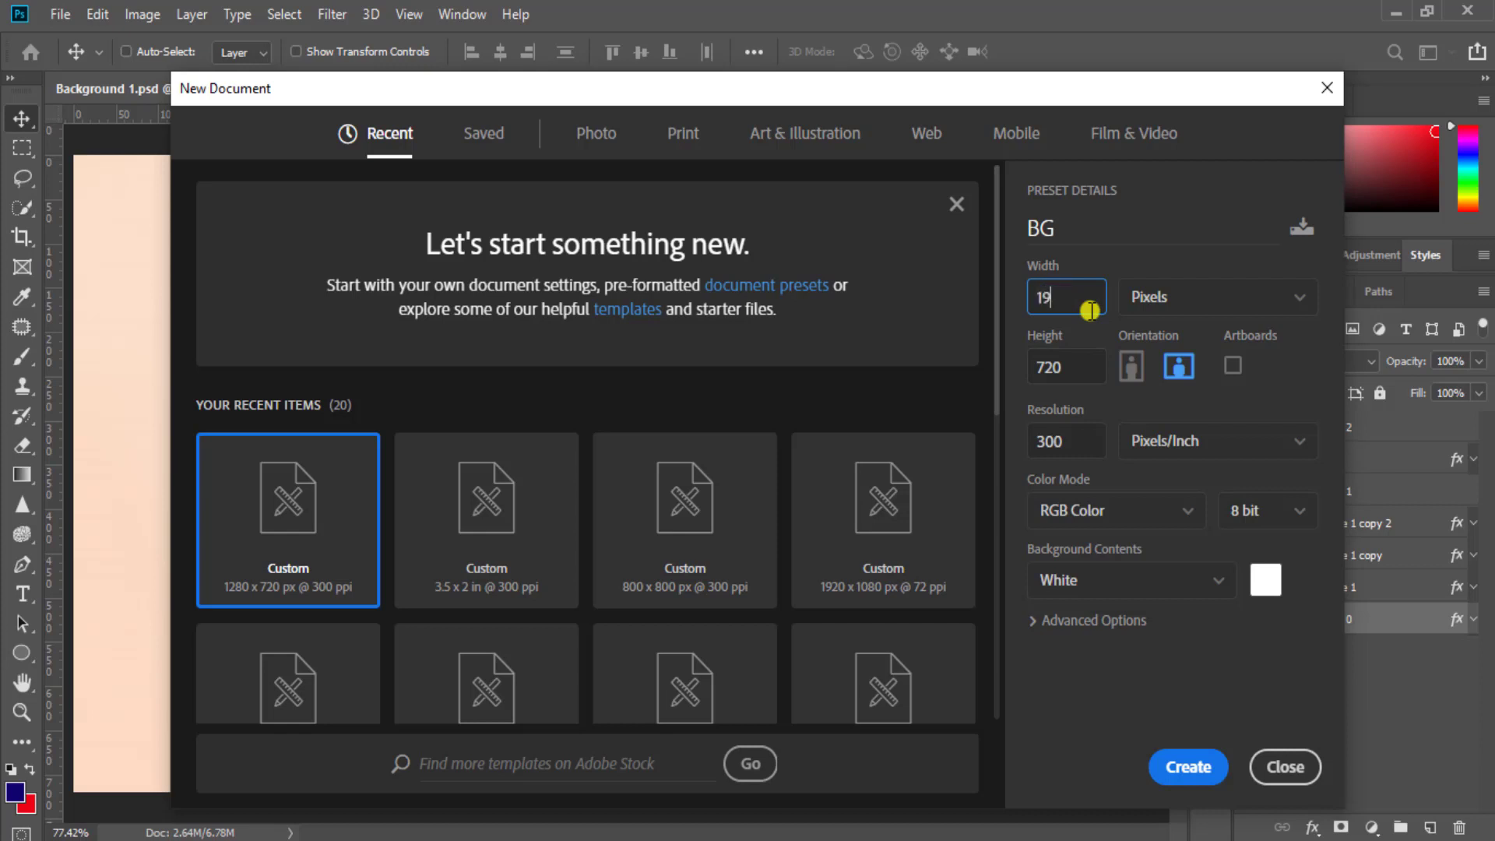
{"action": "double_click", "coordinate": [1077, 367]}
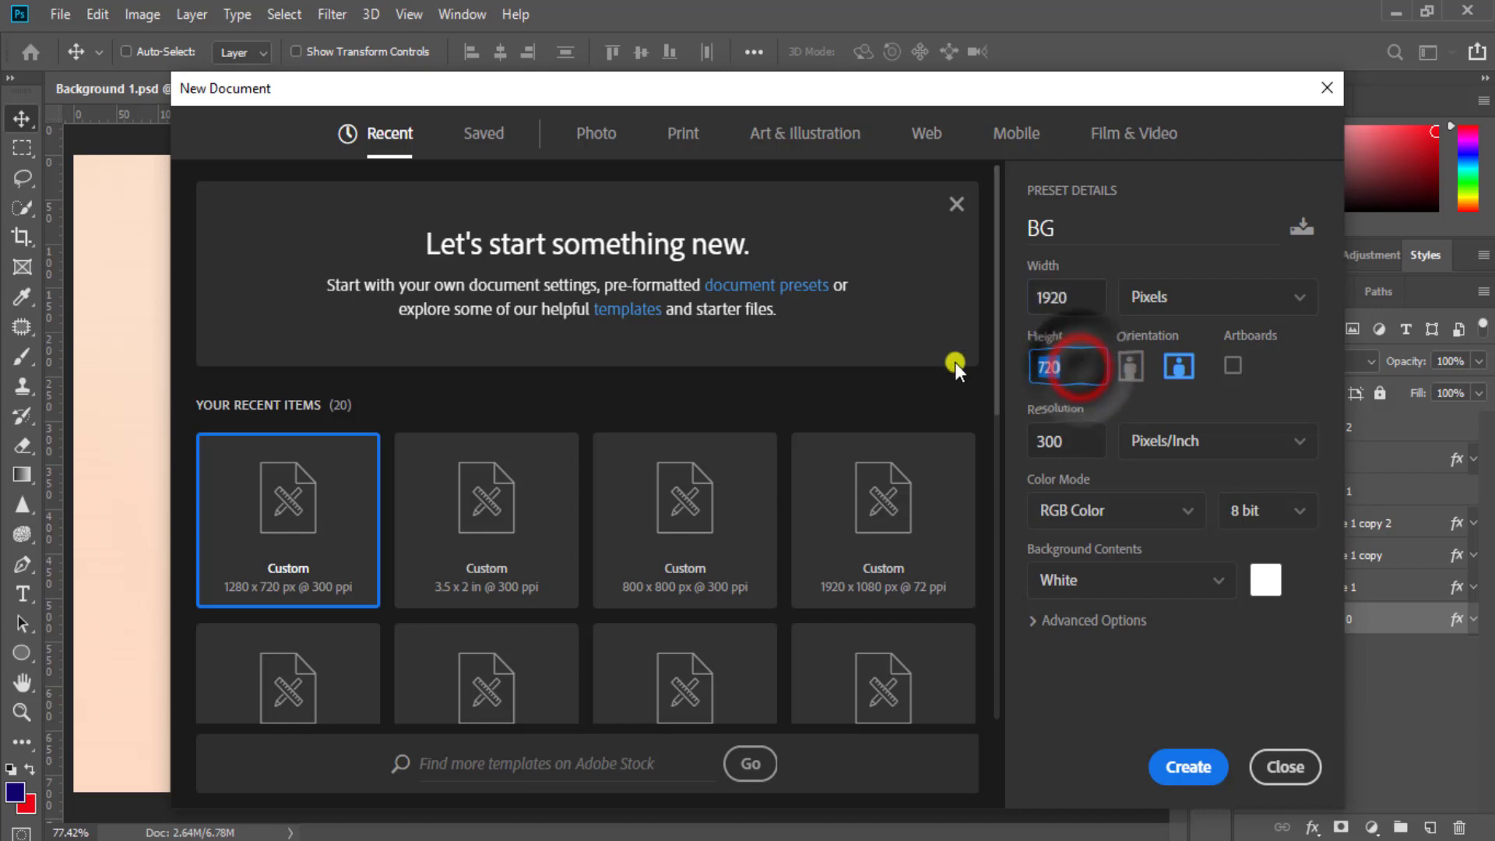
{"action": "type", "text": "1080"}
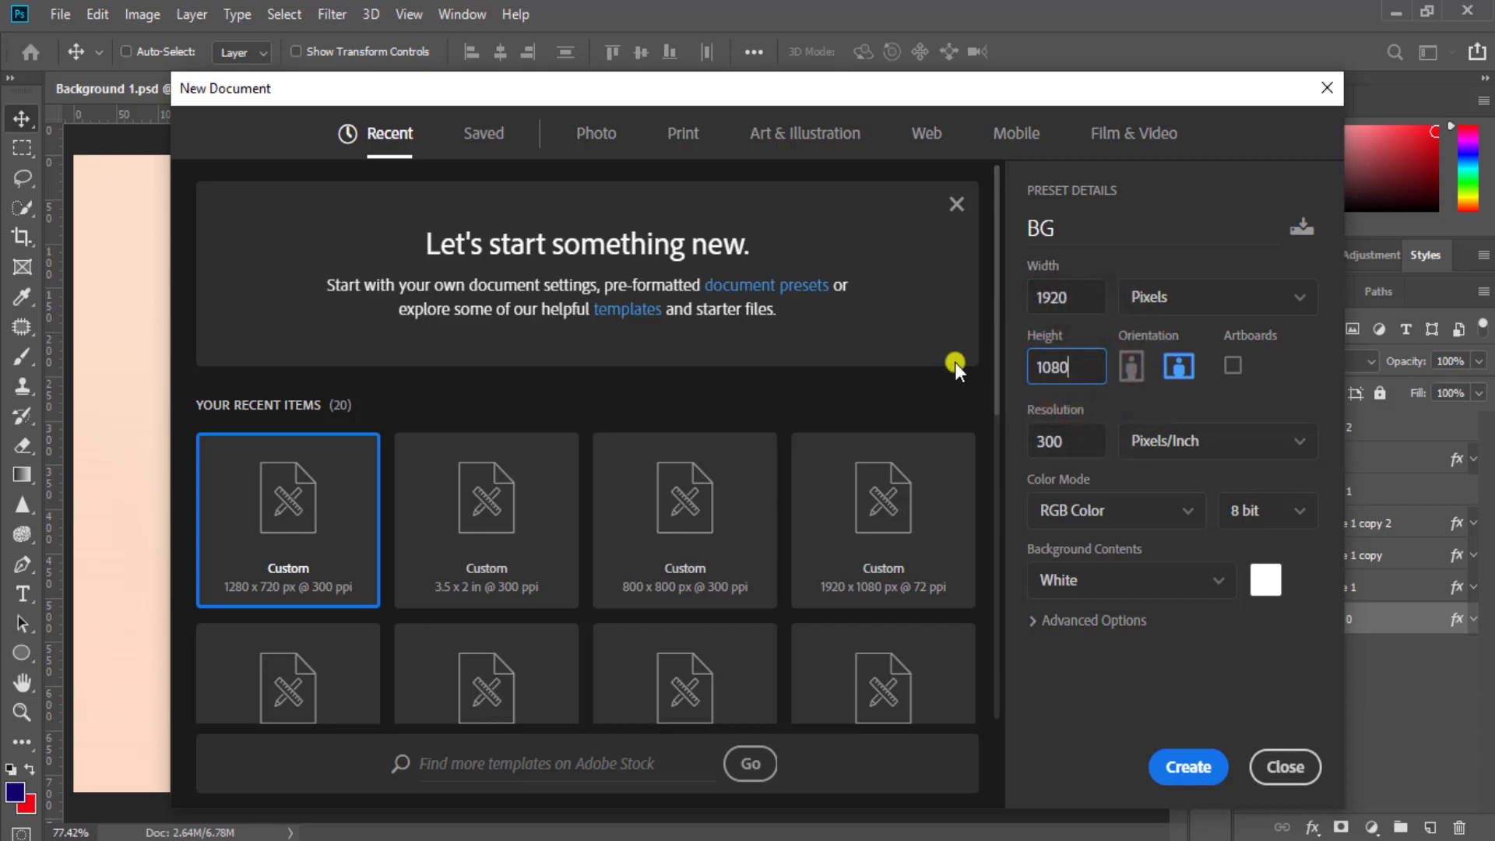
{"action": "double_click", "coordinate": [1078, 440]}
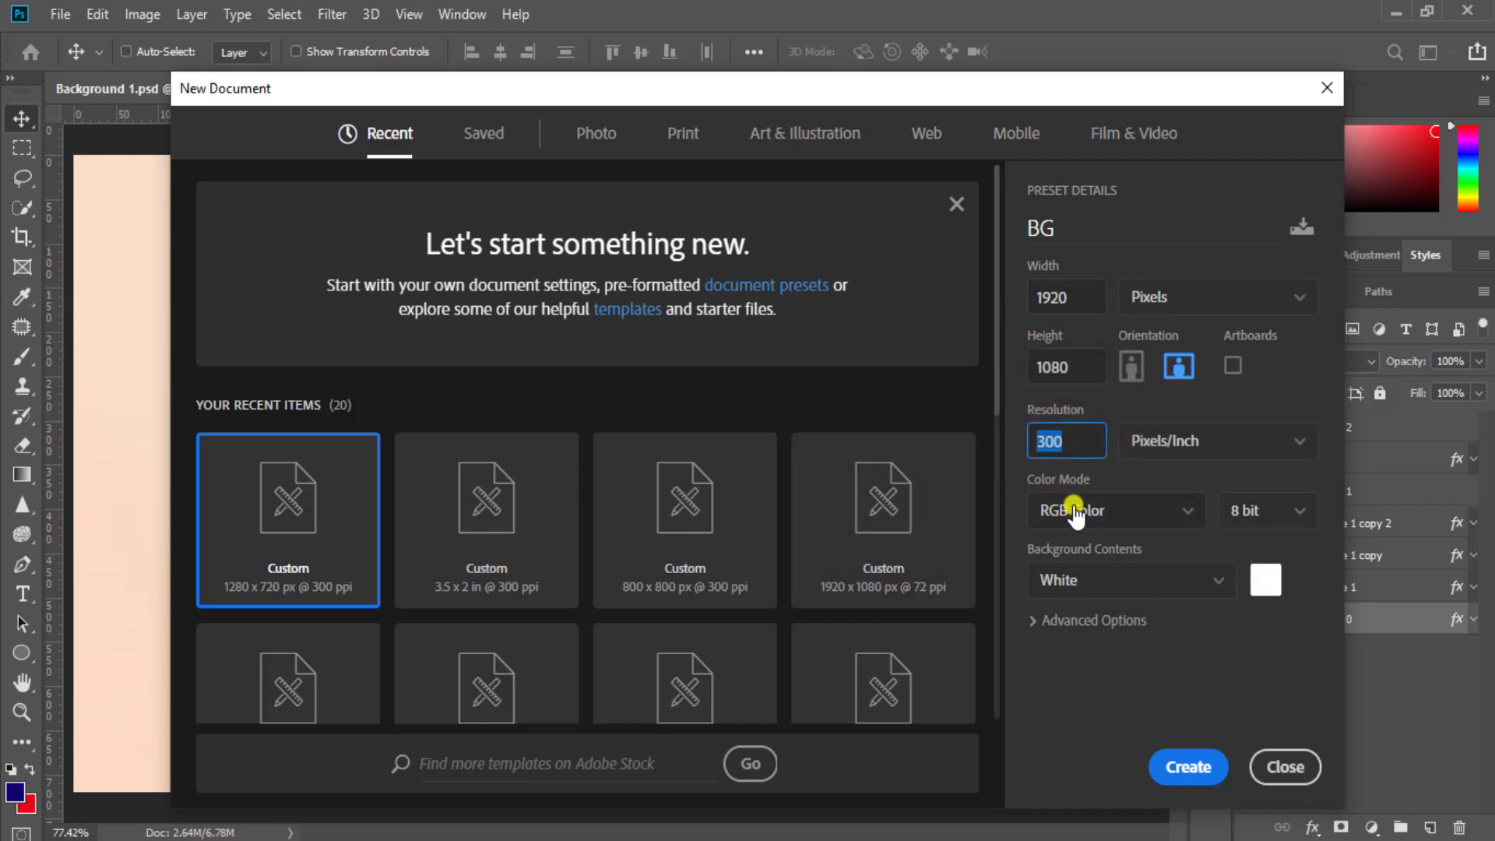
{"action": "left_click", "coordinate": [1195, 768]}
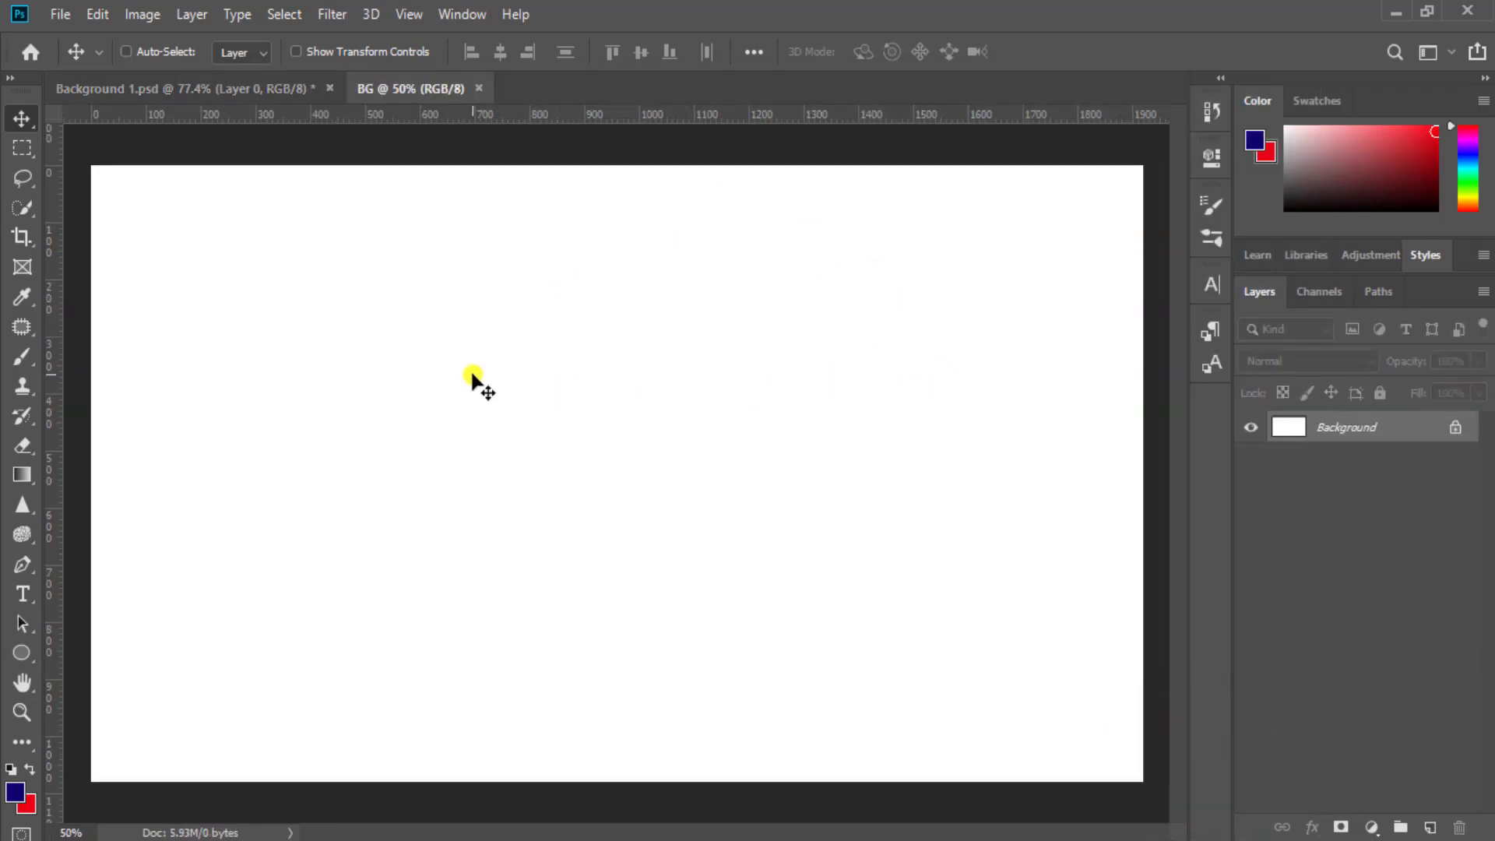
Activate the Ellipse tool and convert the locked Background into a regular layer named Layer 0
{"action": "left_click", "coordinate": [30, 653]}
{"action": "left_click", "coordinate": [142, 696]}
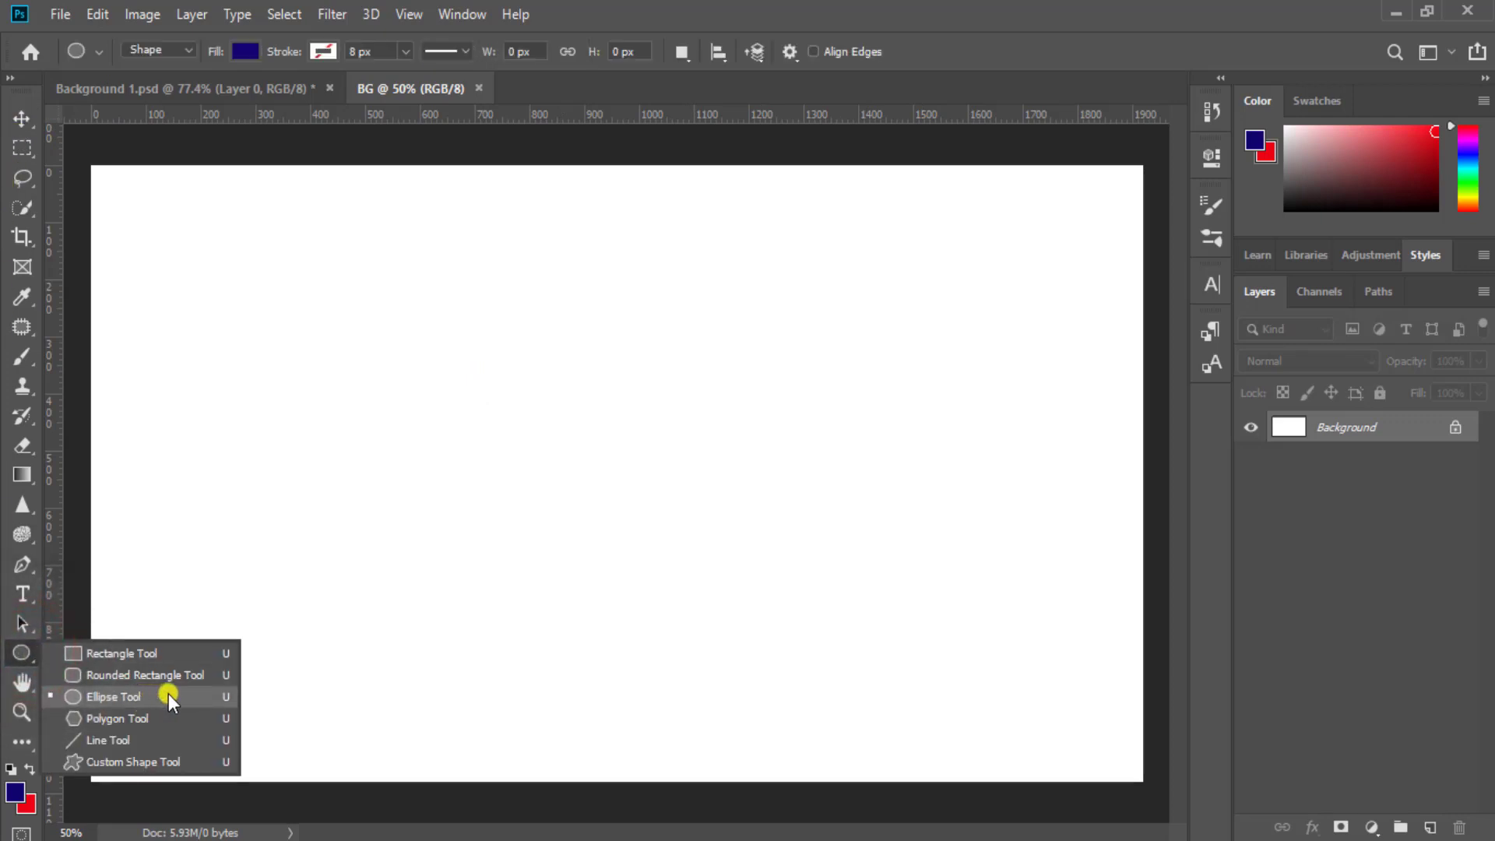
{"action": "left_click", "coordinate": [168, 694]}
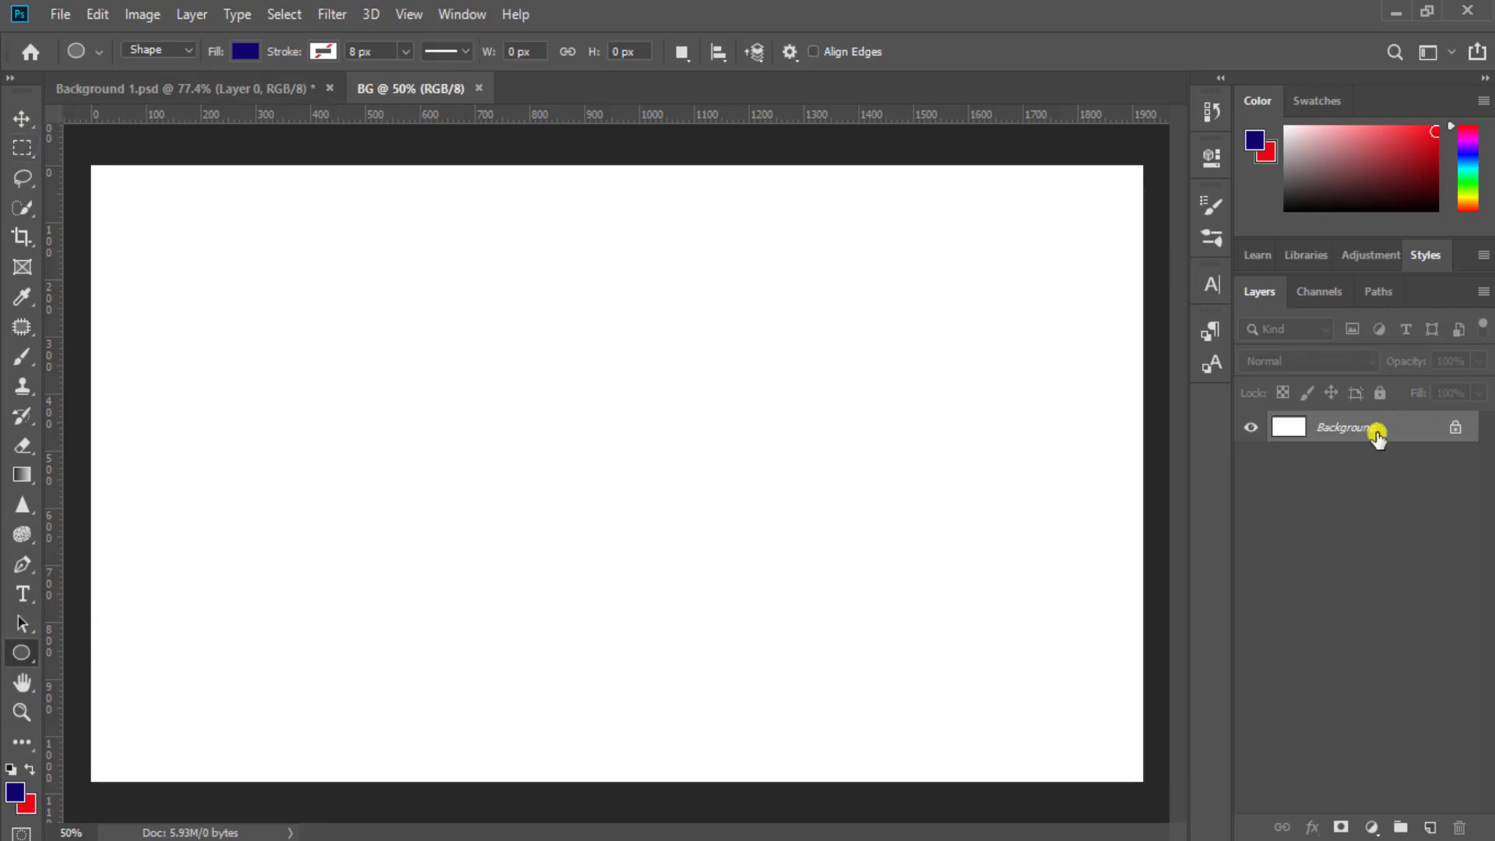
{"action": "double_click", "coordinate": [1439, 432]}
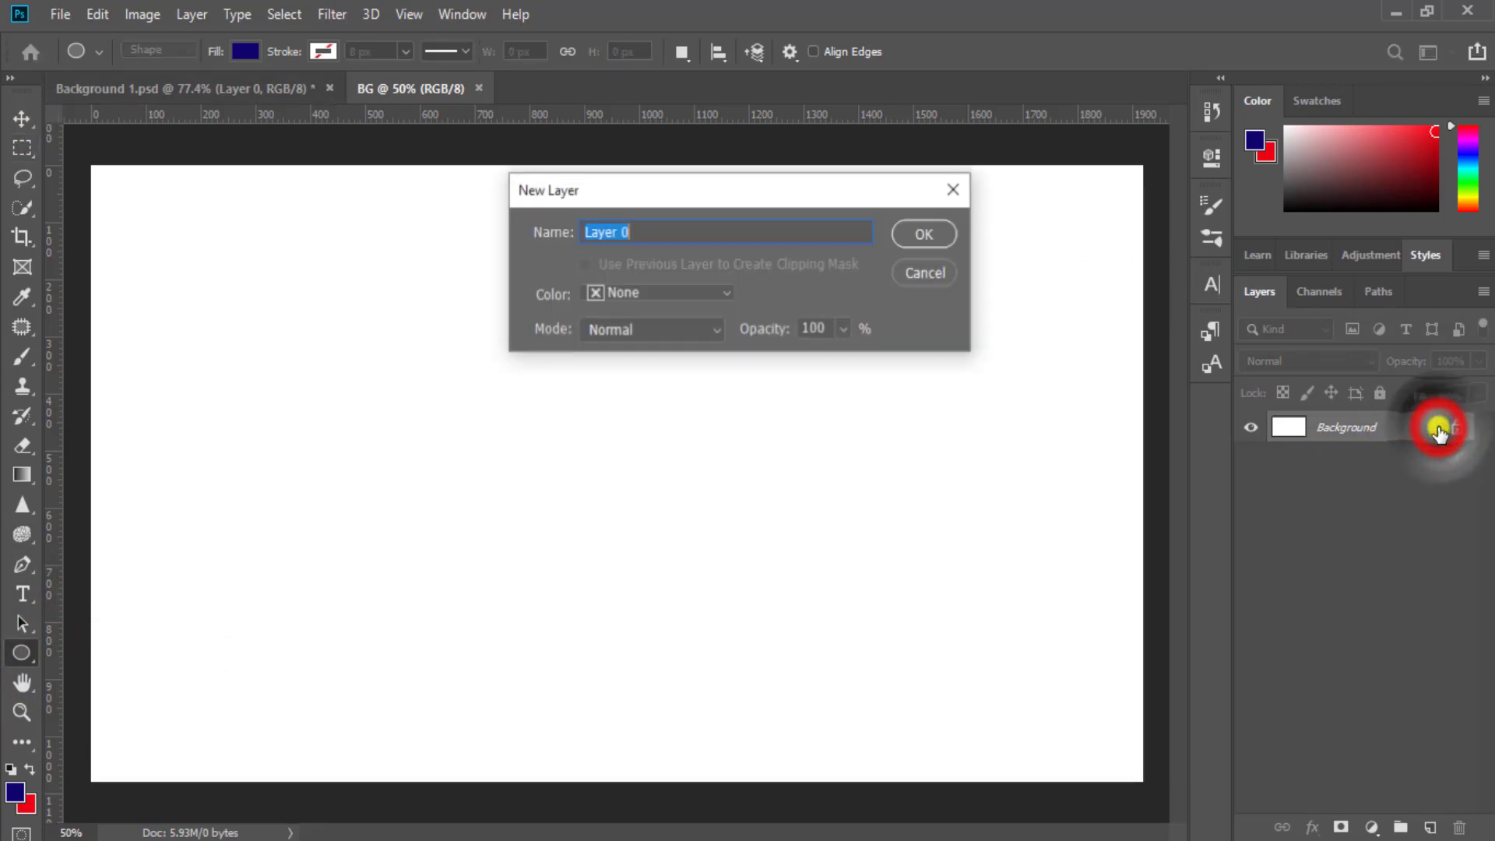
{"action": "left_click", "coordinate": [929, 235]}
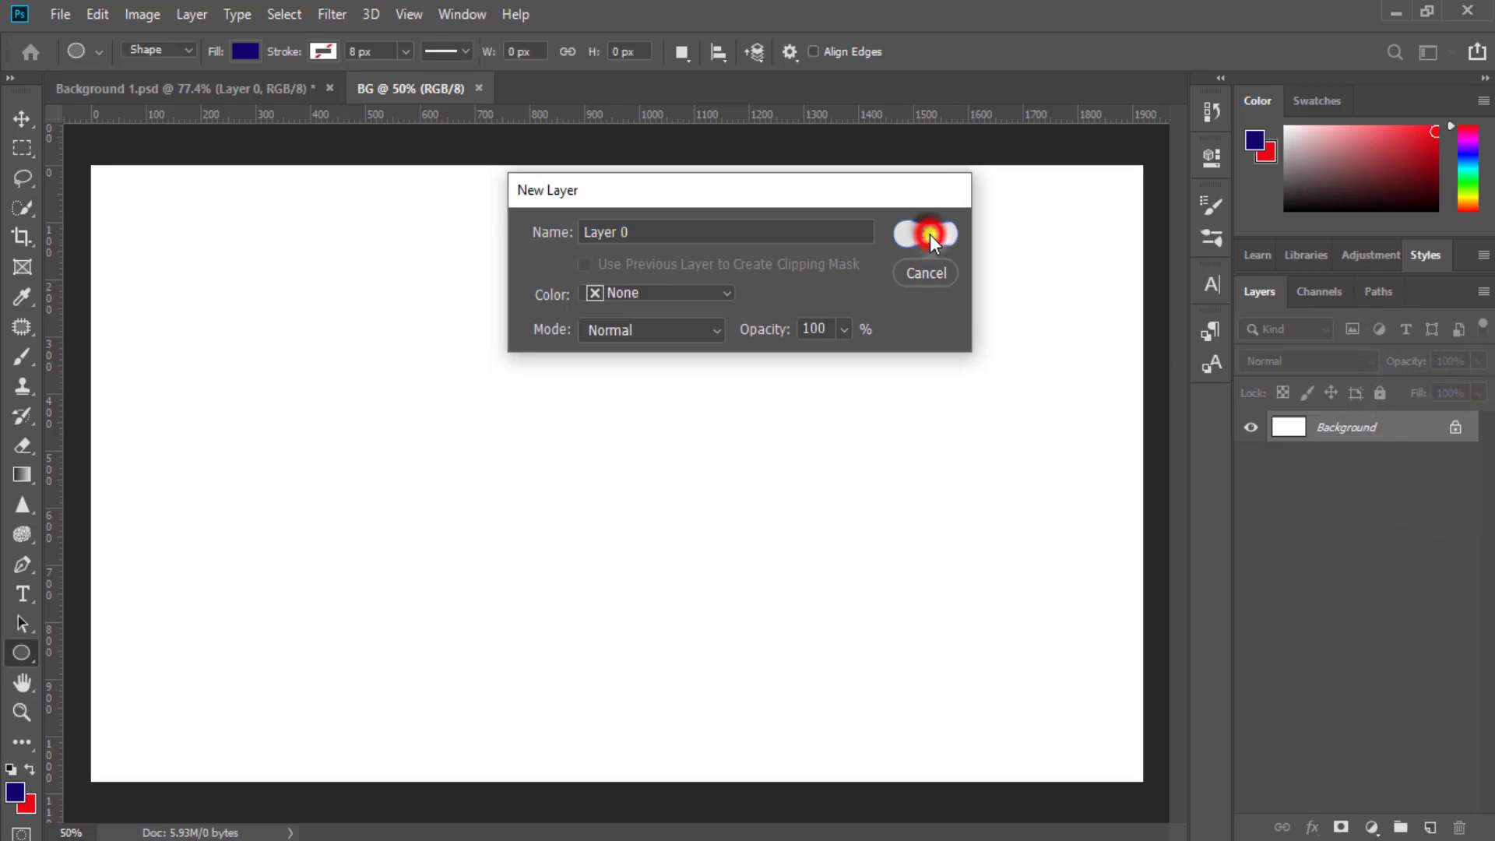
Enable a Pattern Overlay effect in the layer style of Layer 0
{"action": "left_click", "coordinate": [1344, 426]}
{"action": "right_click", "coordinate": [1347, 428]}
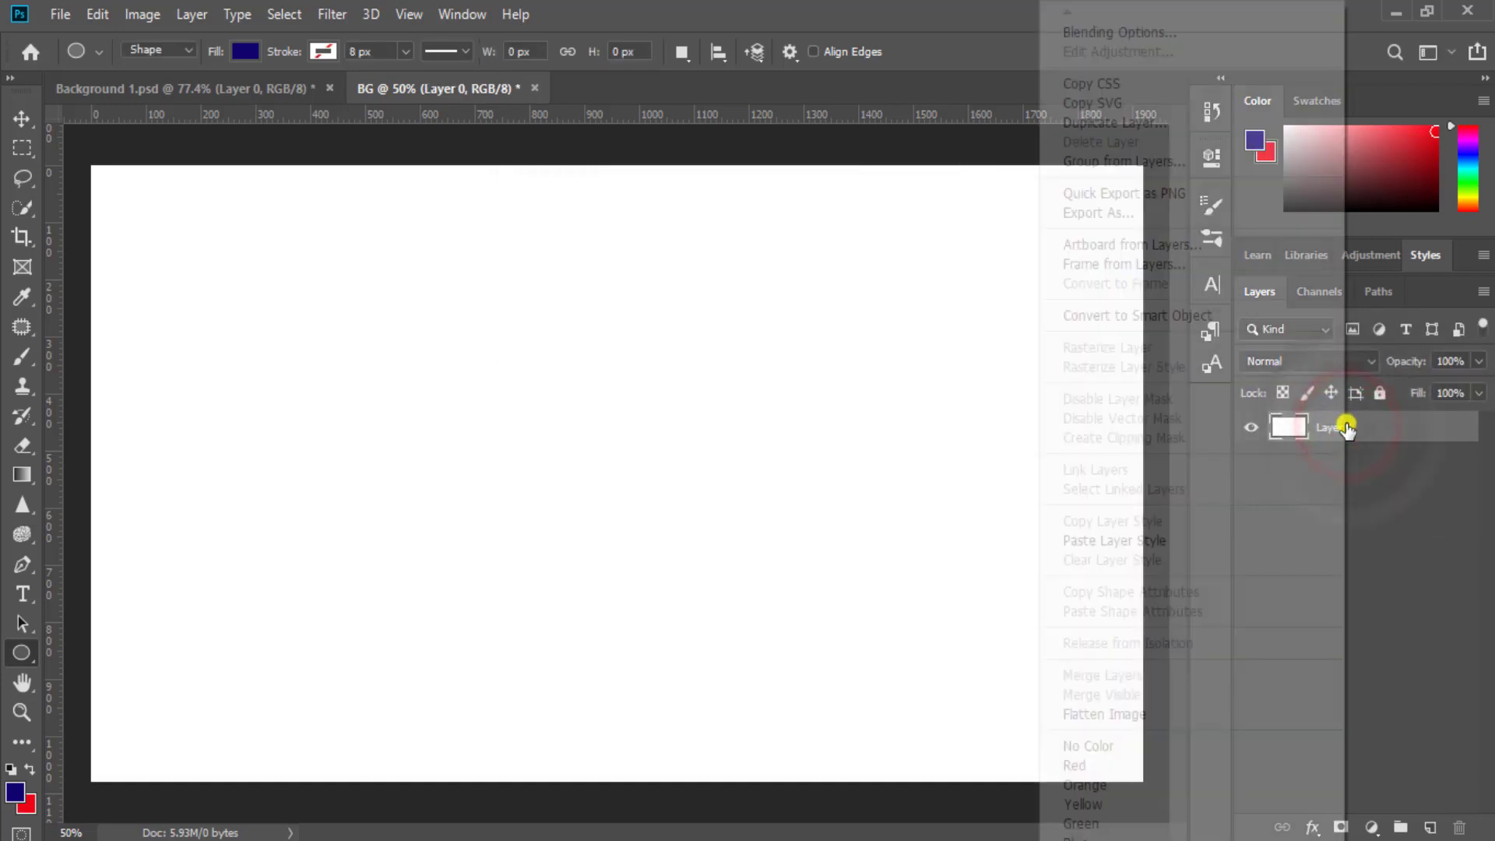
{"action": "left_click", "coordinate": [1073, 33]}
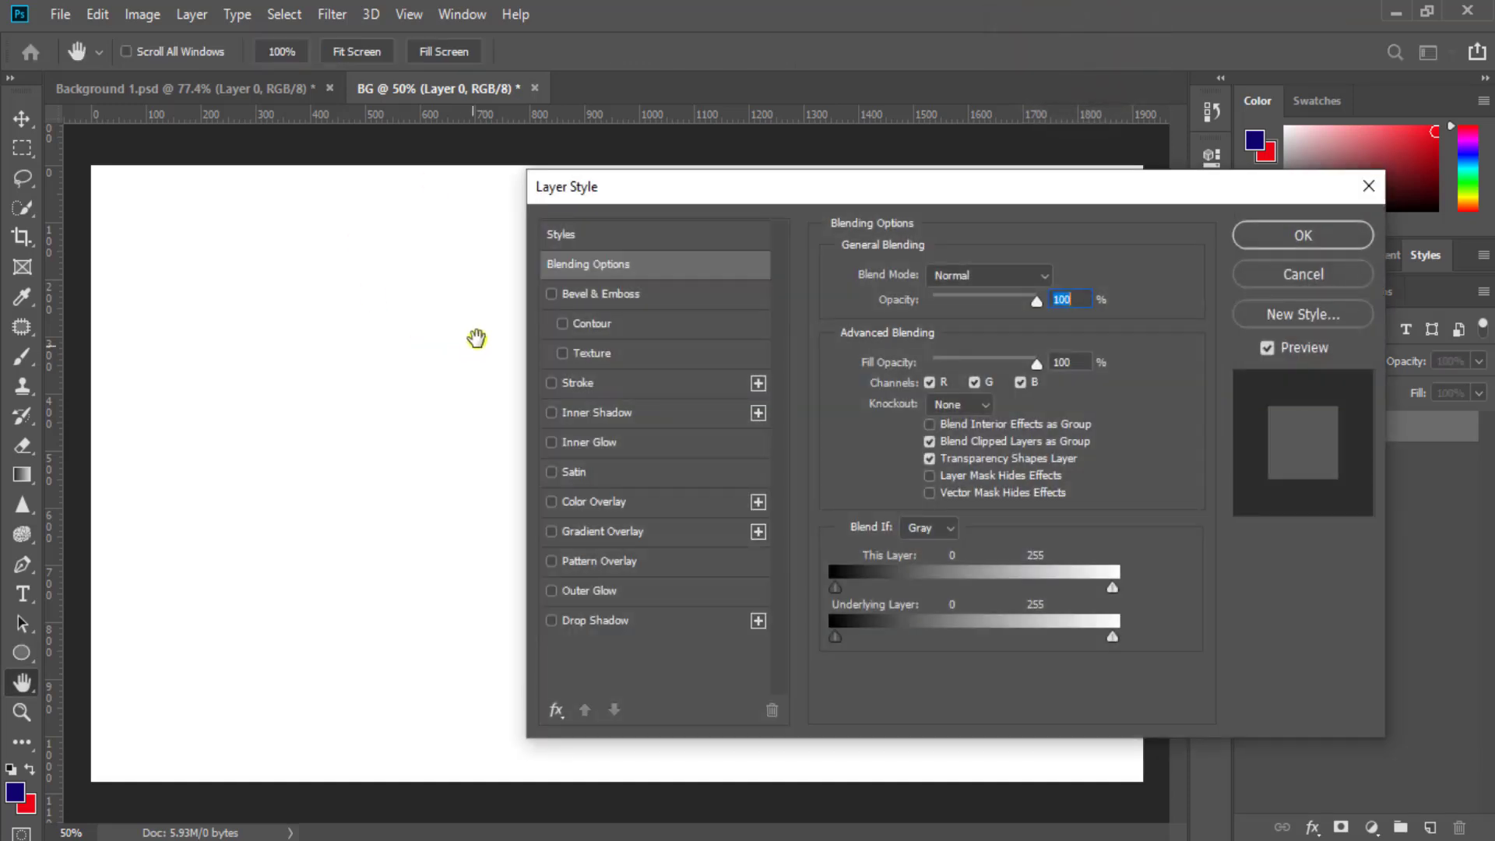
{"action": "left_click_drag", "start_coordinate": [686, 188], "coordinate": [480, 174]}
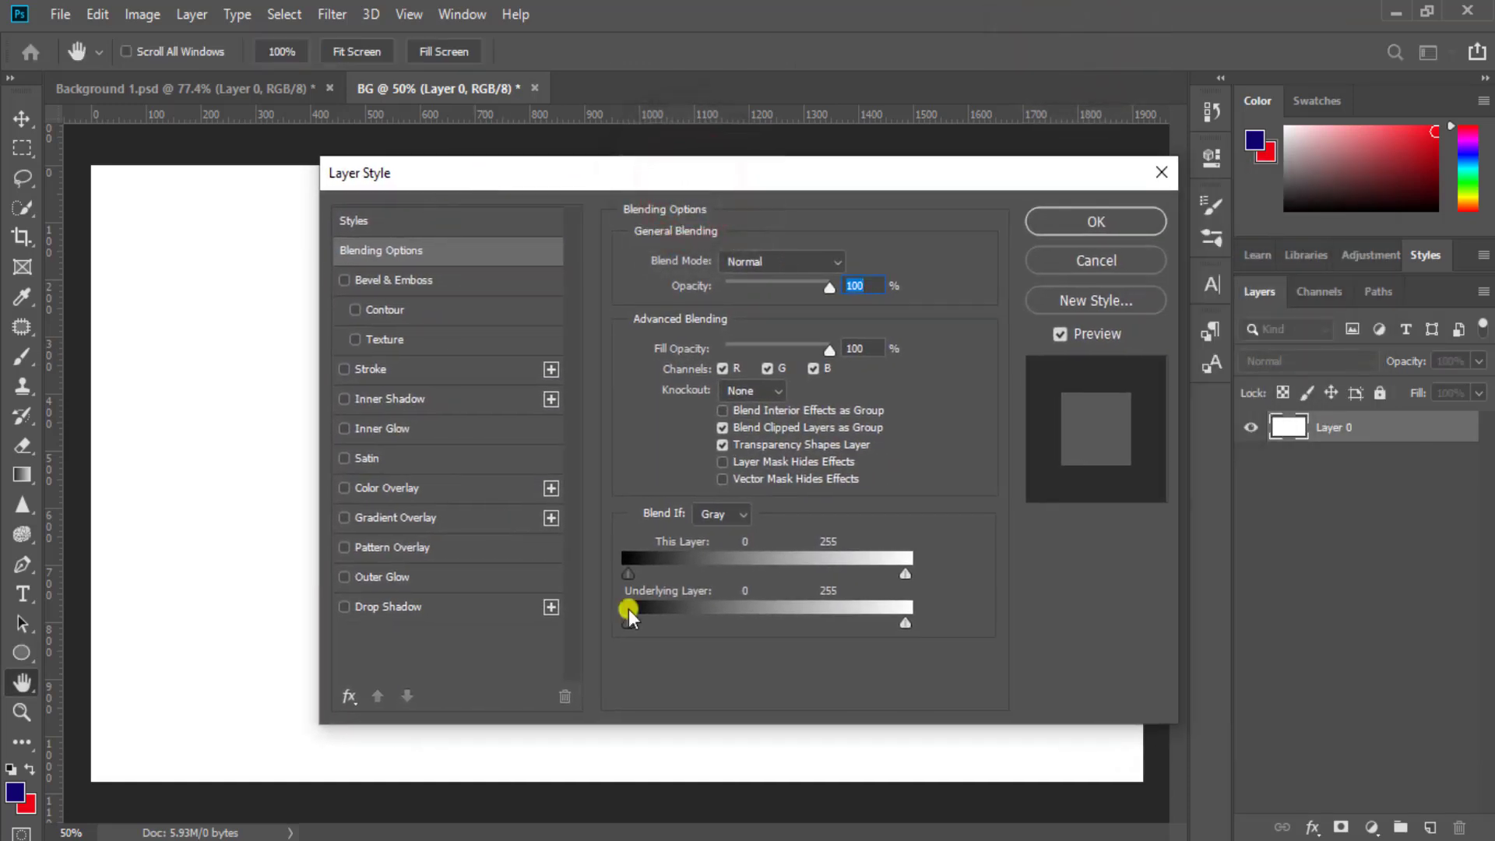
{"action": "left_click", "coordinate": [360, 549]}
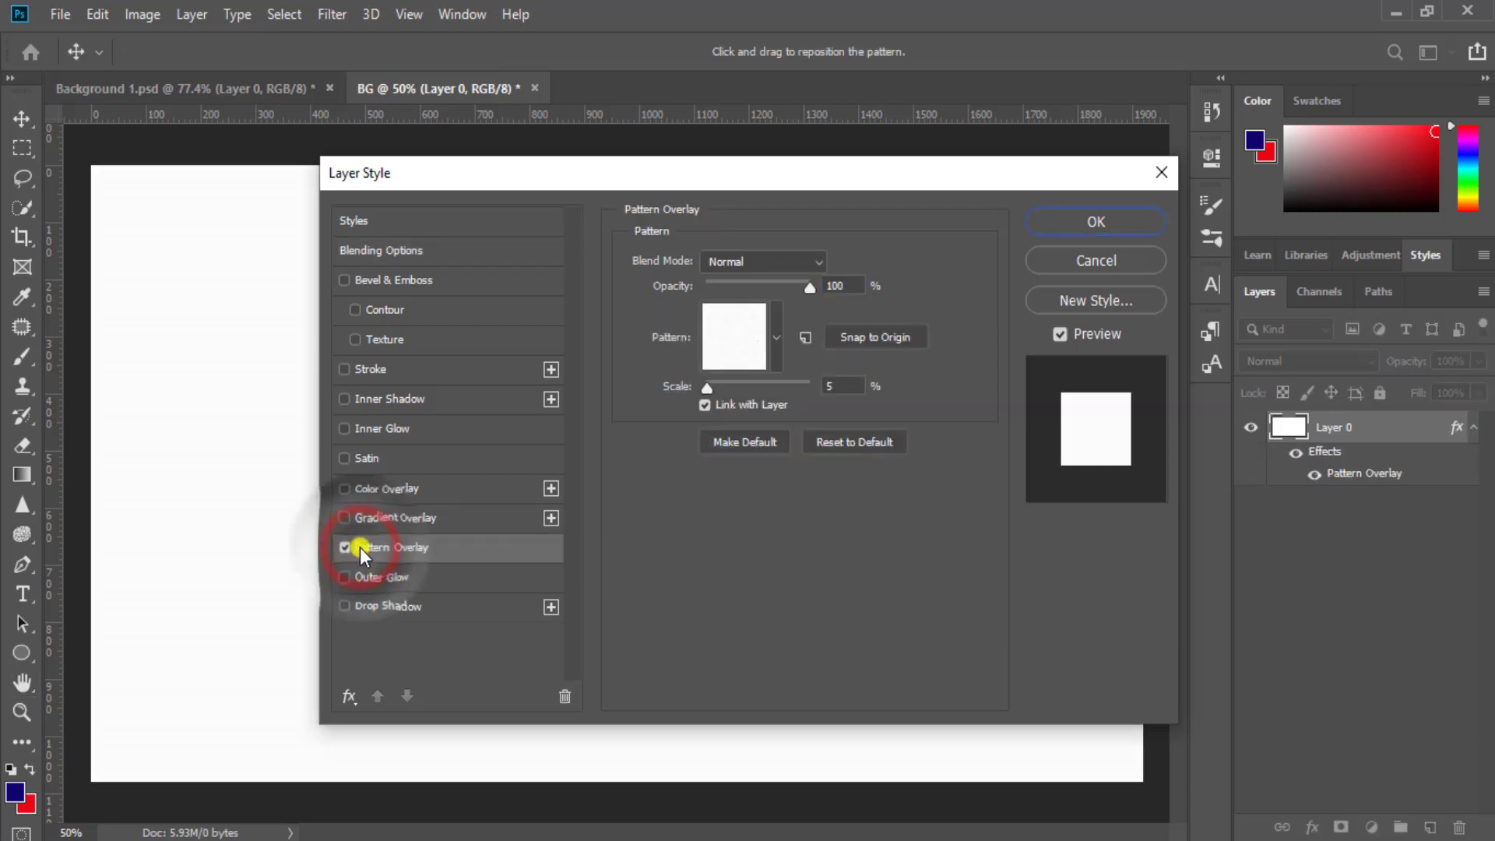
Try the thin diagonal line pattern and the light grey grainy pattern for the overlay
{"action": "left_click", "coordinate": [776, 327]}
{"action": "left_click", "coordinate": [605, 407]}
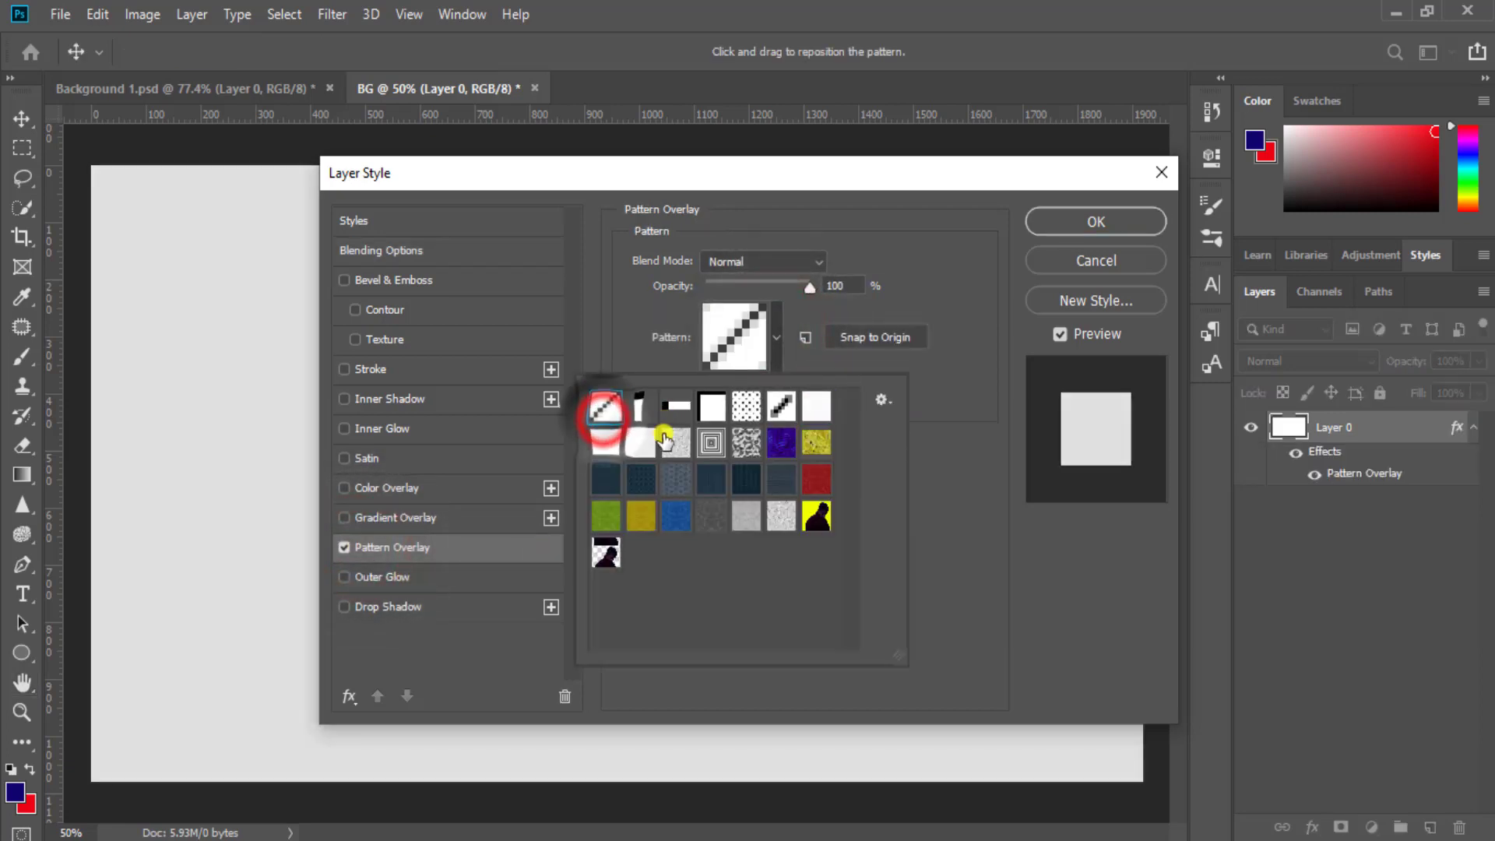
{"action": "left_click", "coordinate": [663, 439]}
{"action": "left_click_drag", "start_coordinate": [664, 173], "coordinate": [943, 173]}
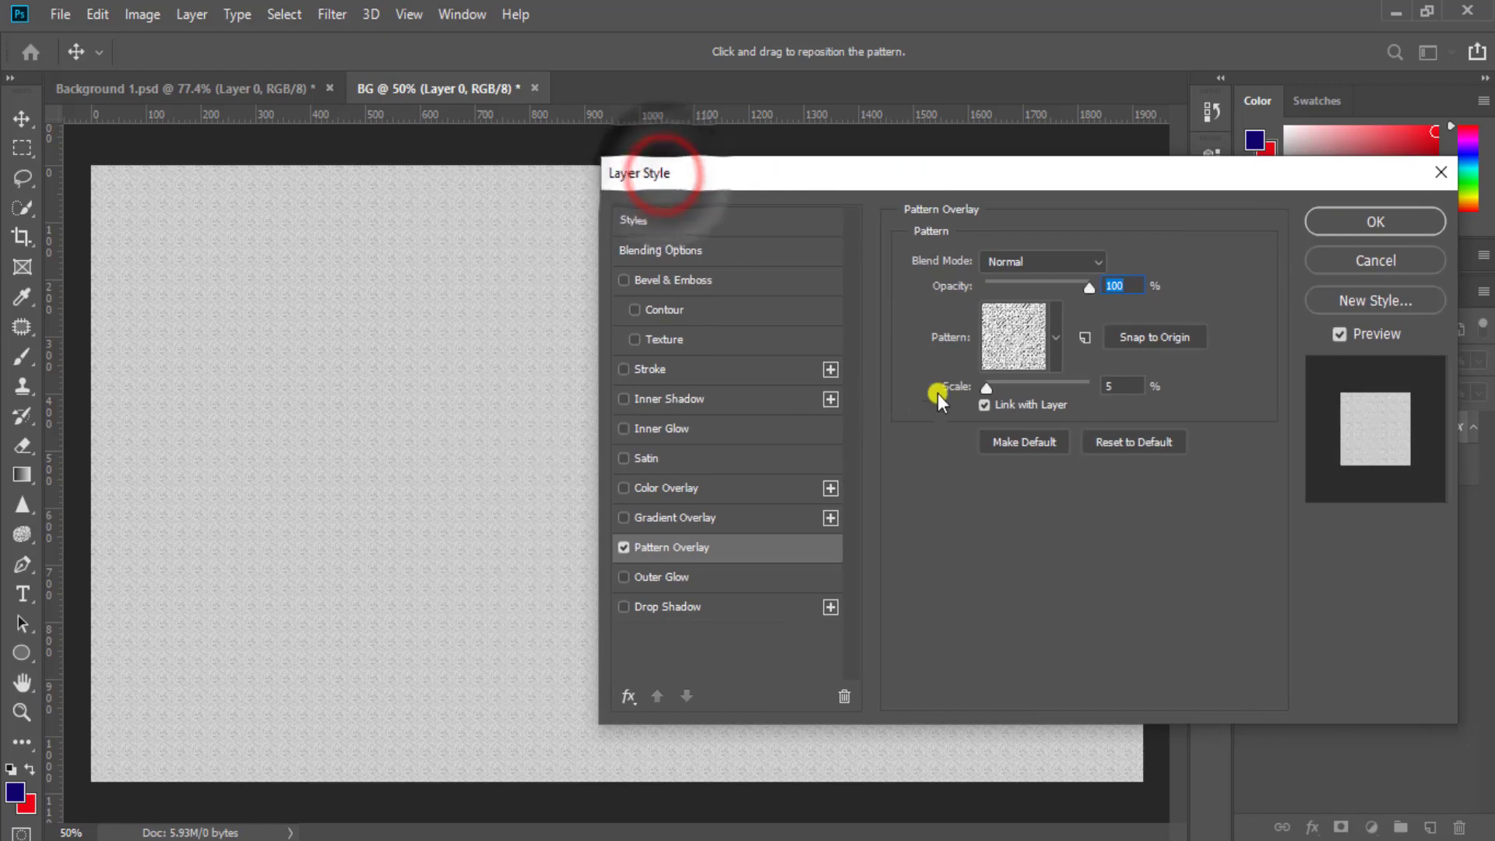
Compare several white and grey overlay patterns, apply the thick black diagonal stroke pattern to Layer 0, and collapse its effects list
{"action": "left_click", "coordinate": [1039, 310]}
{"action": "left_click", "coordinate": [885, 443]}
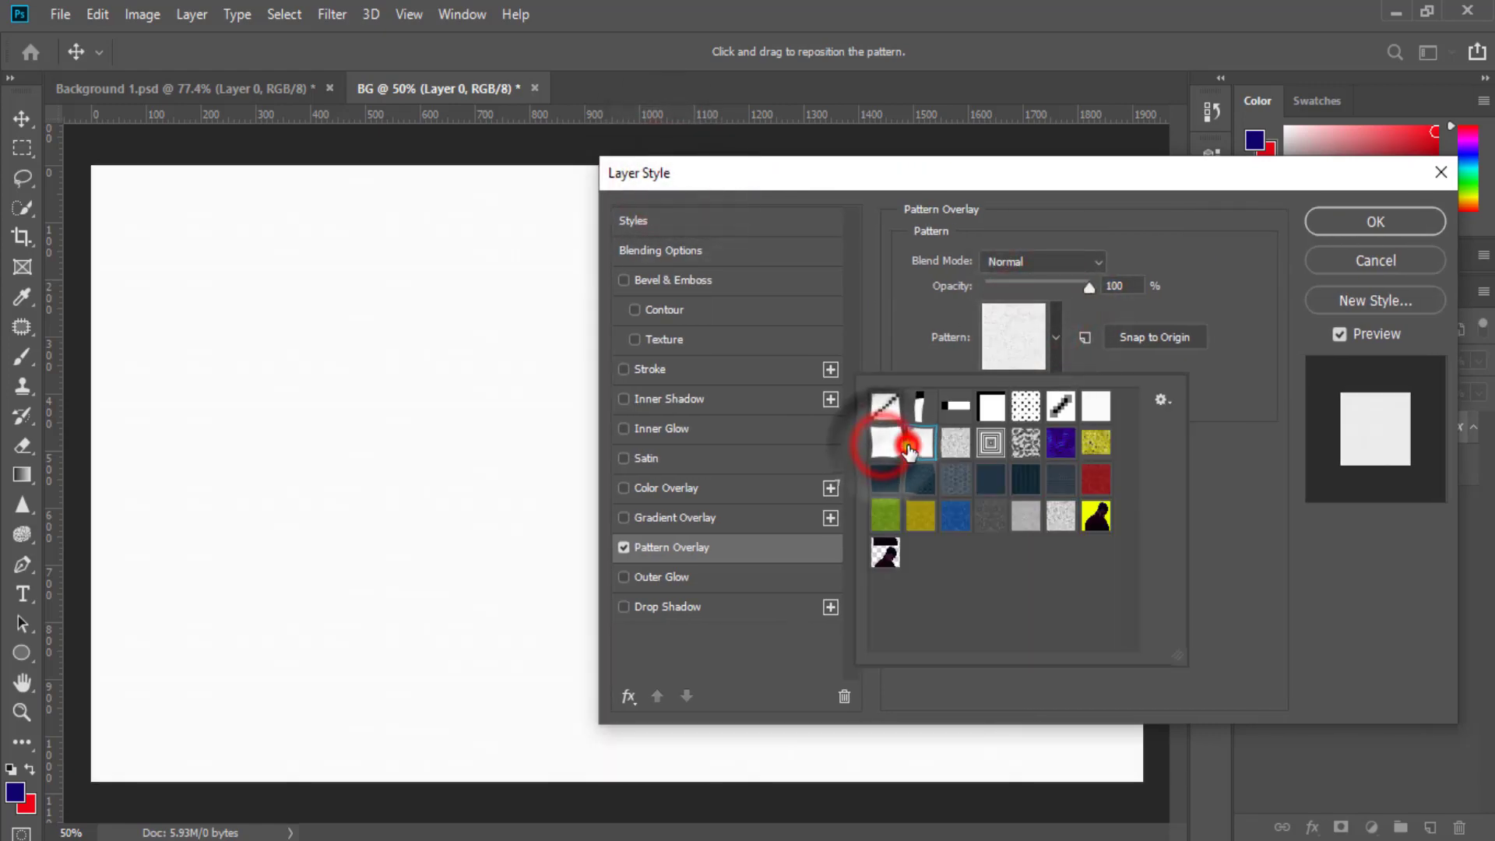
{"action": "left_click", "coordinate": [912, 447]}
{"action": "left_click", "coordinate": [1036, 514]}
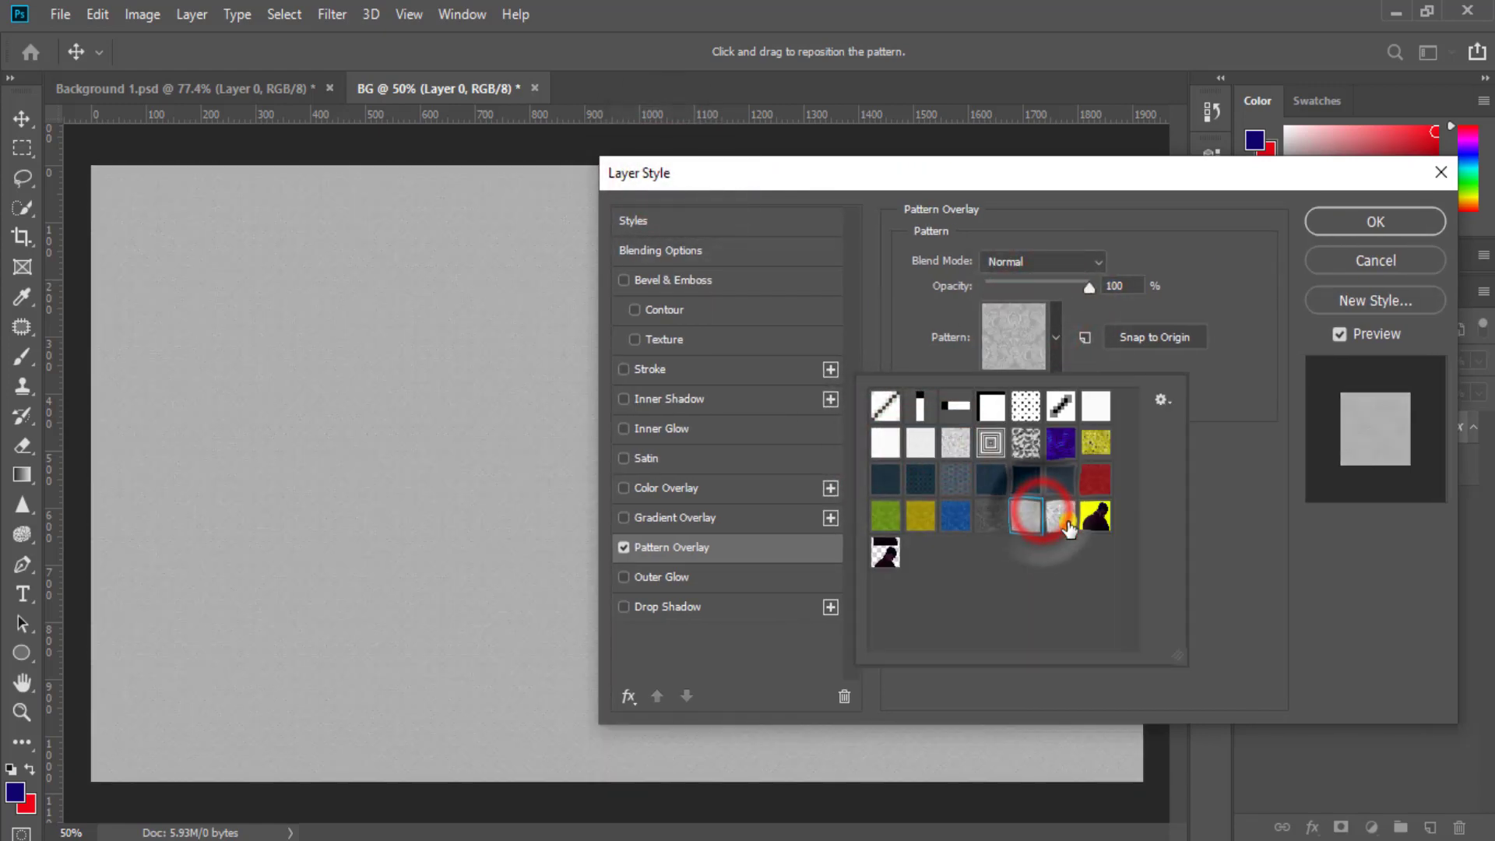
{"action": "left_click", "coordinate": [1060, 515]}
{"action": "left_click", "coordinate": [1090, 403]}
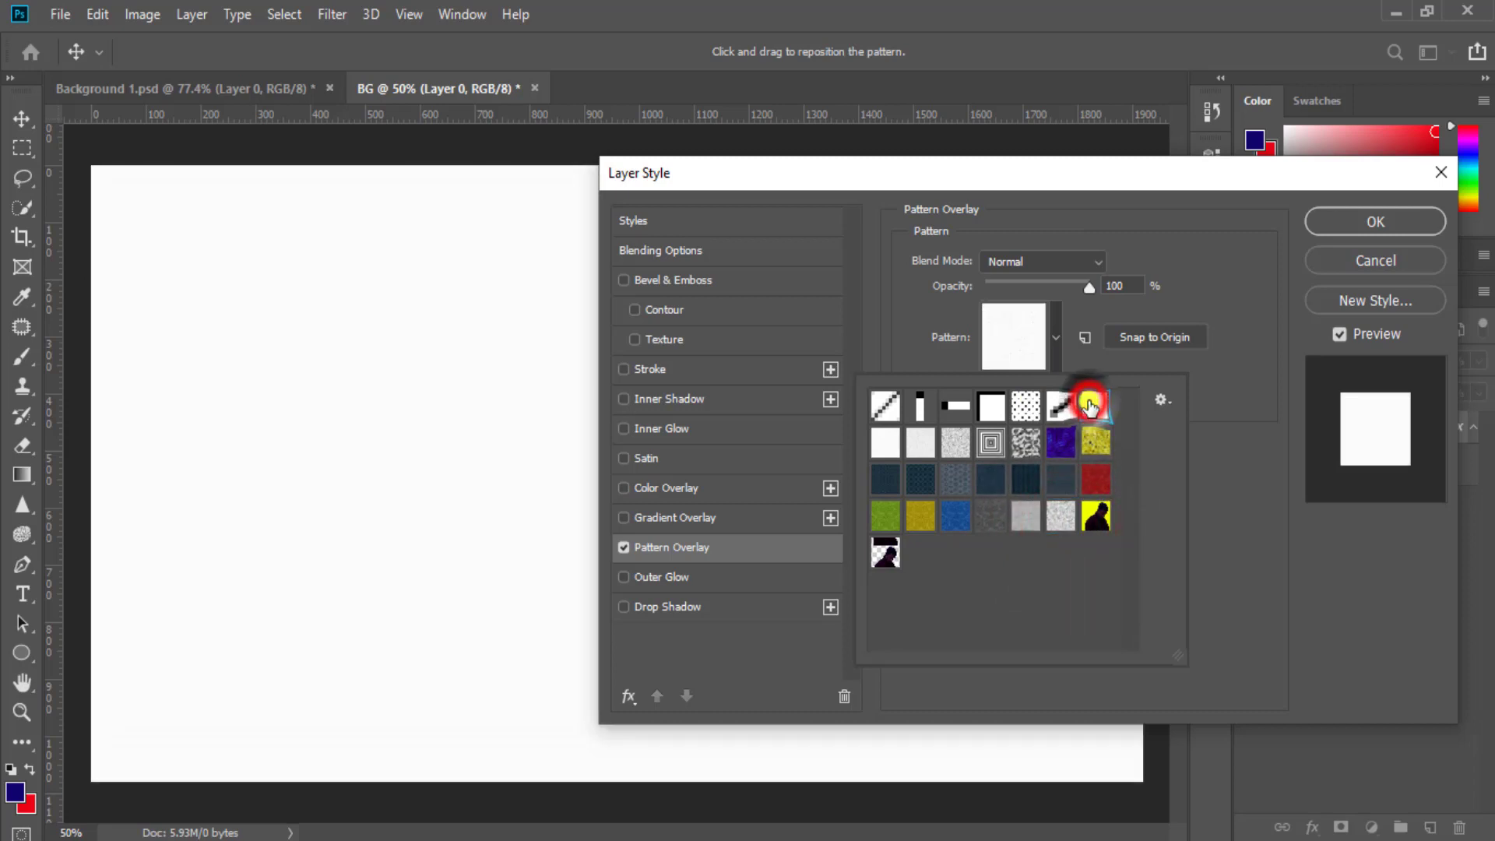
{"action": "left_click", "coordinate": [888, 442]}
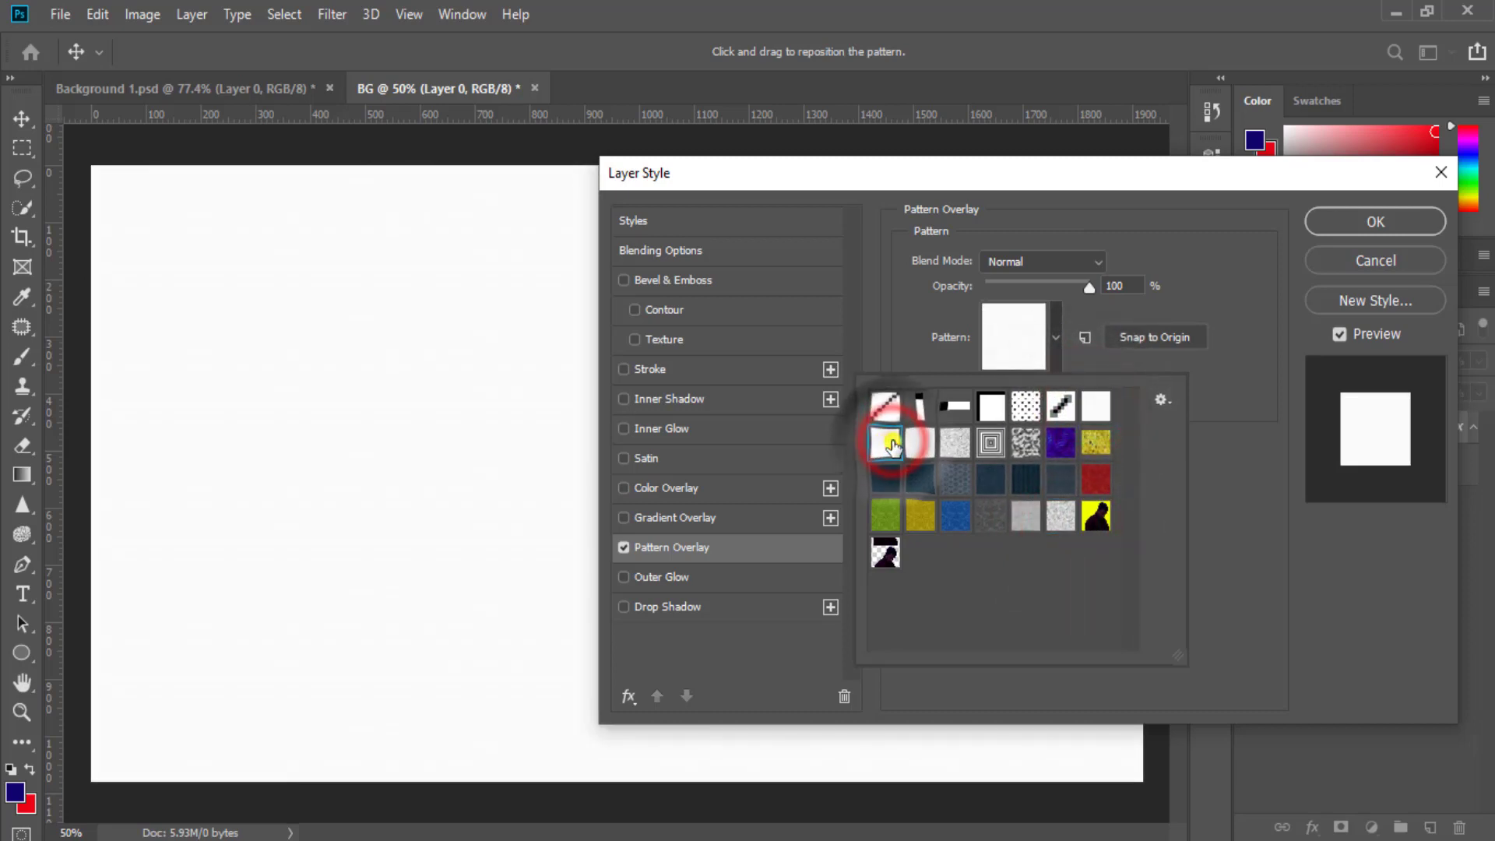
{"action": "left_click", "coordinate": [1056, 406]}
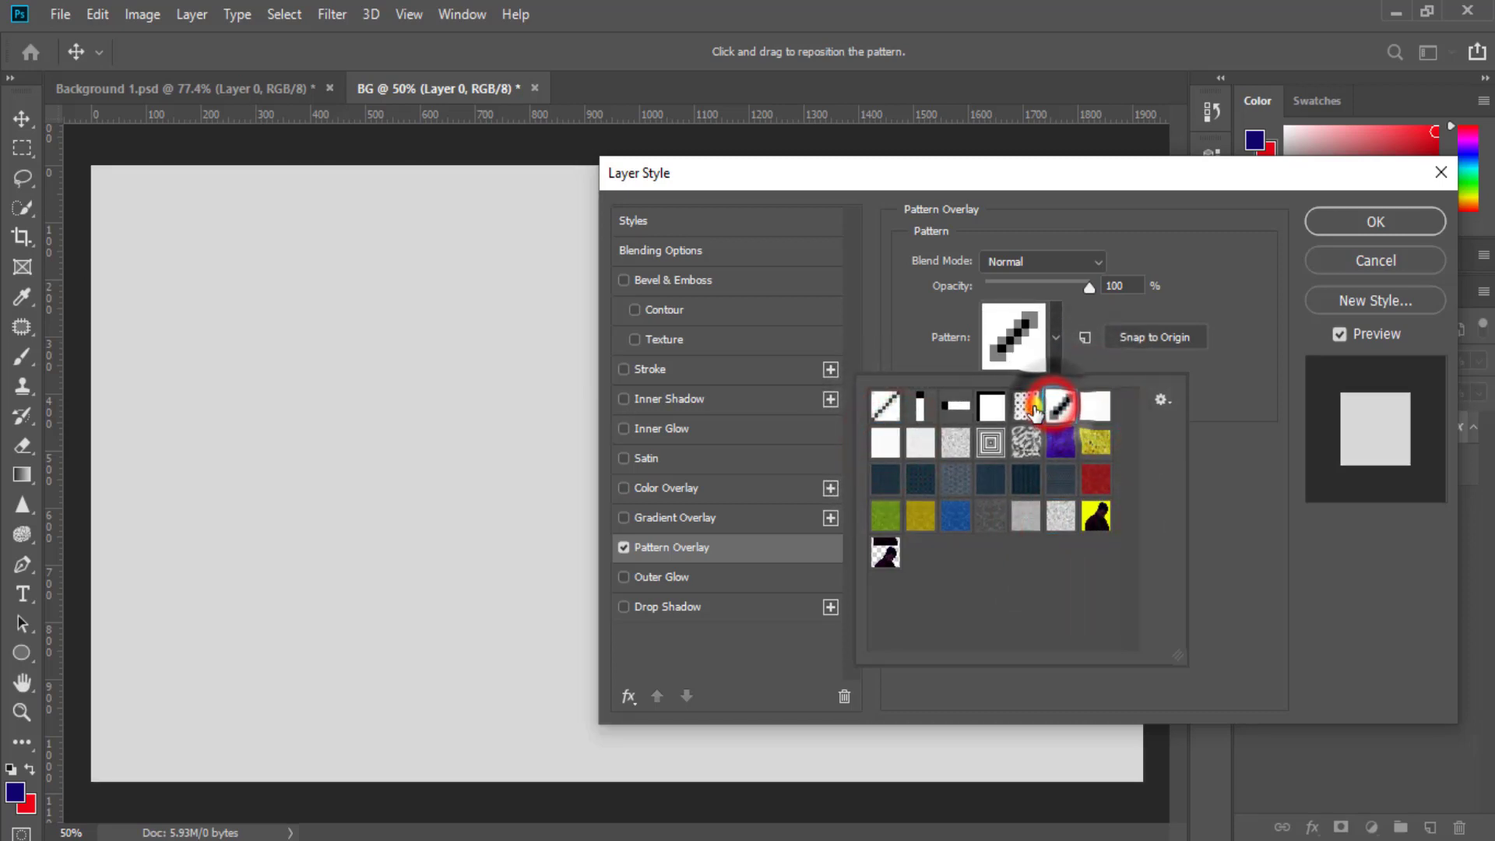
{"action": "left_click", "coordinate": [1352, 220]}
{"action": "left_click", "coordinate": [1352, 220]}
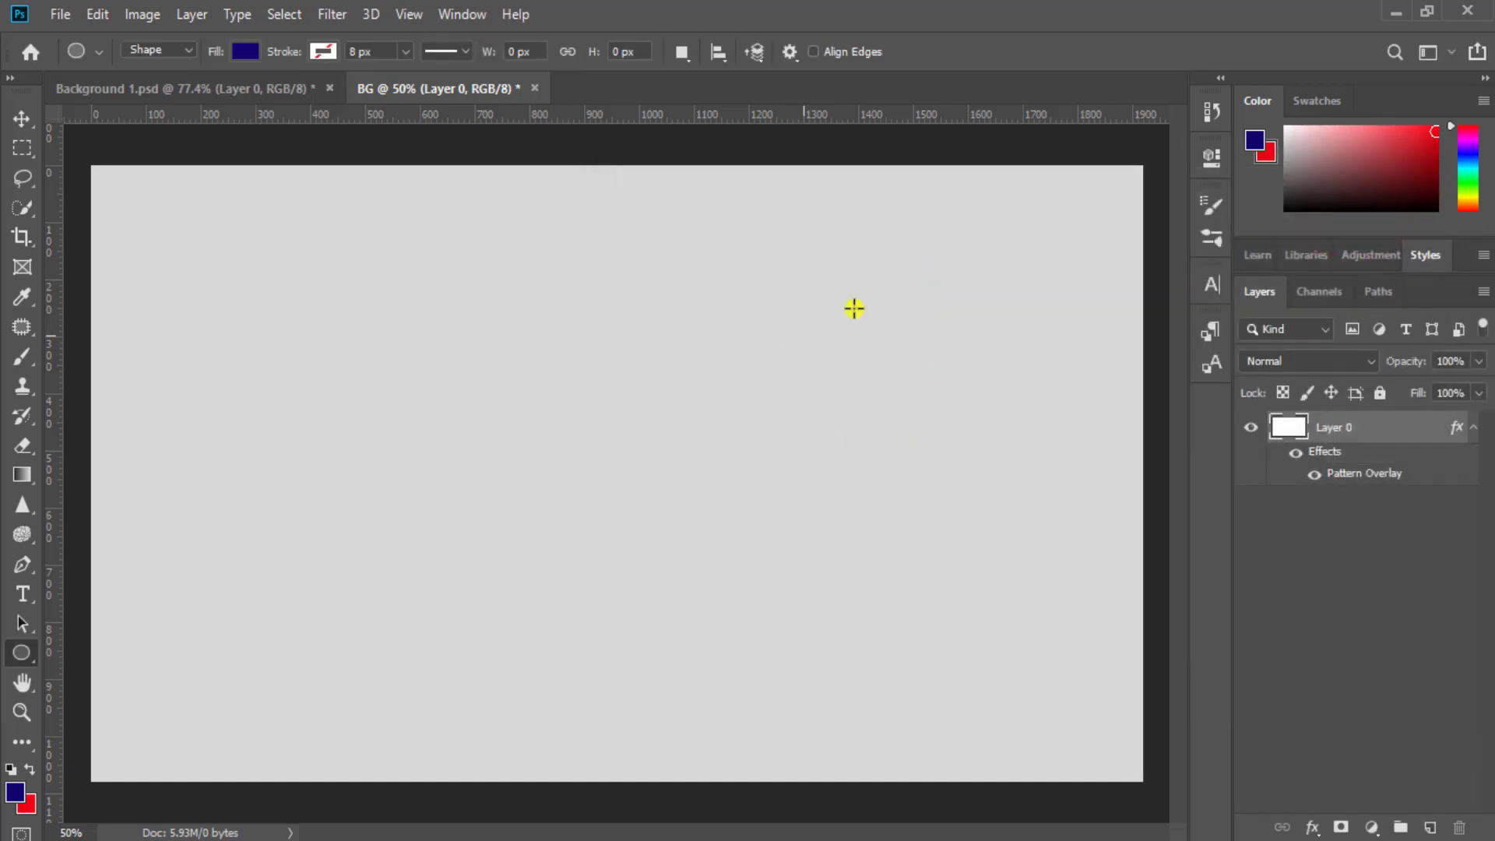
{"action": "left_click", "coordinate": [1474, 427]}
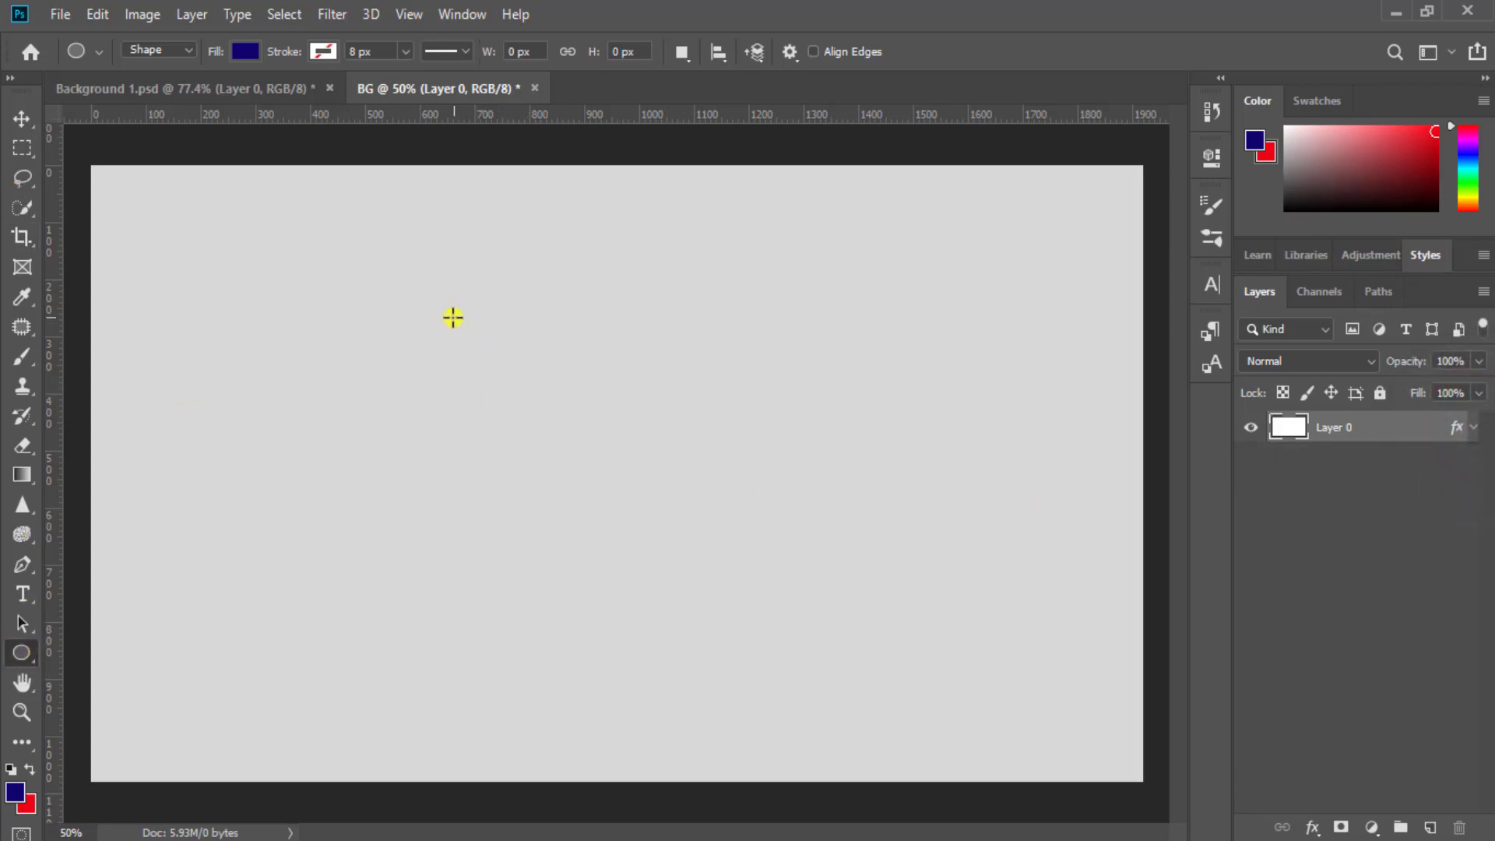
Draw a dark blue circle about 858 px in diameter in the lower middle of the canvas
{"action": "left_click_drag", "start_coordinate": [404, 294], "coordinate": [1270, 786]}
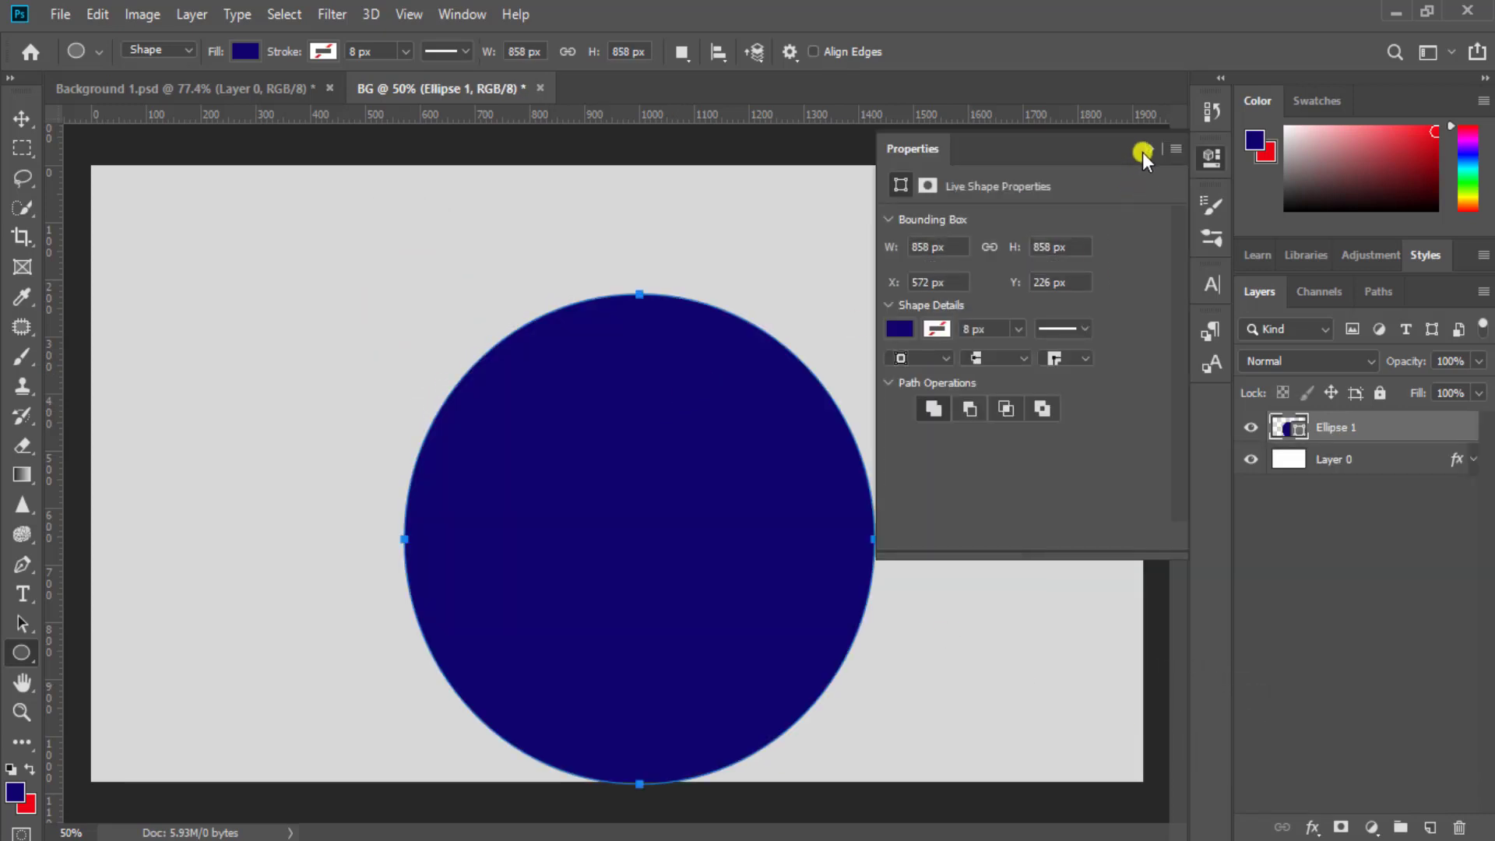
{"action": "left_click", "coordinate": [1143, 143]}
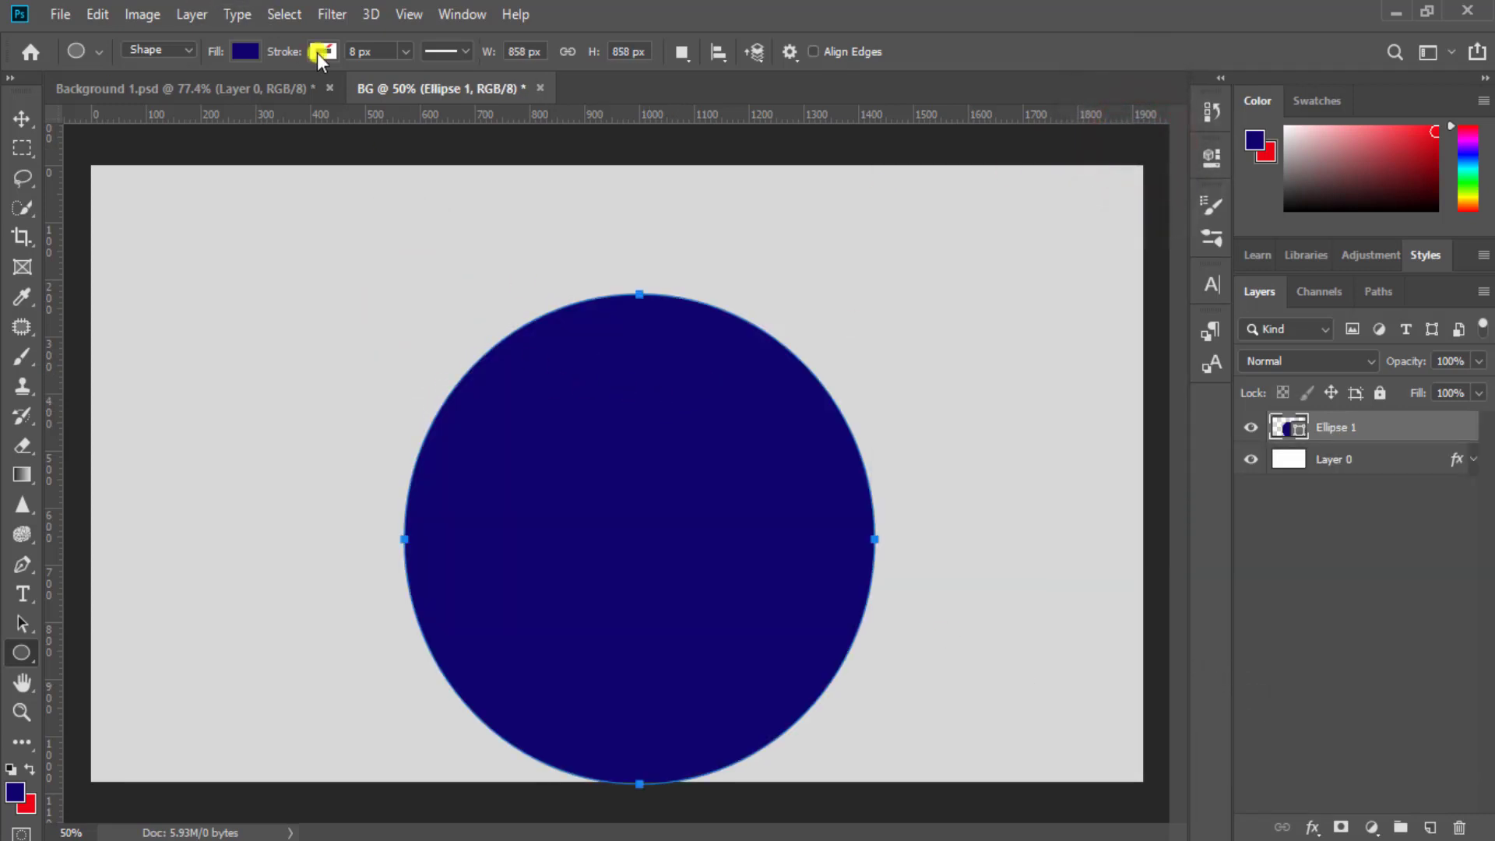
{"action": "left_click", "coordinate": [238, 50]}
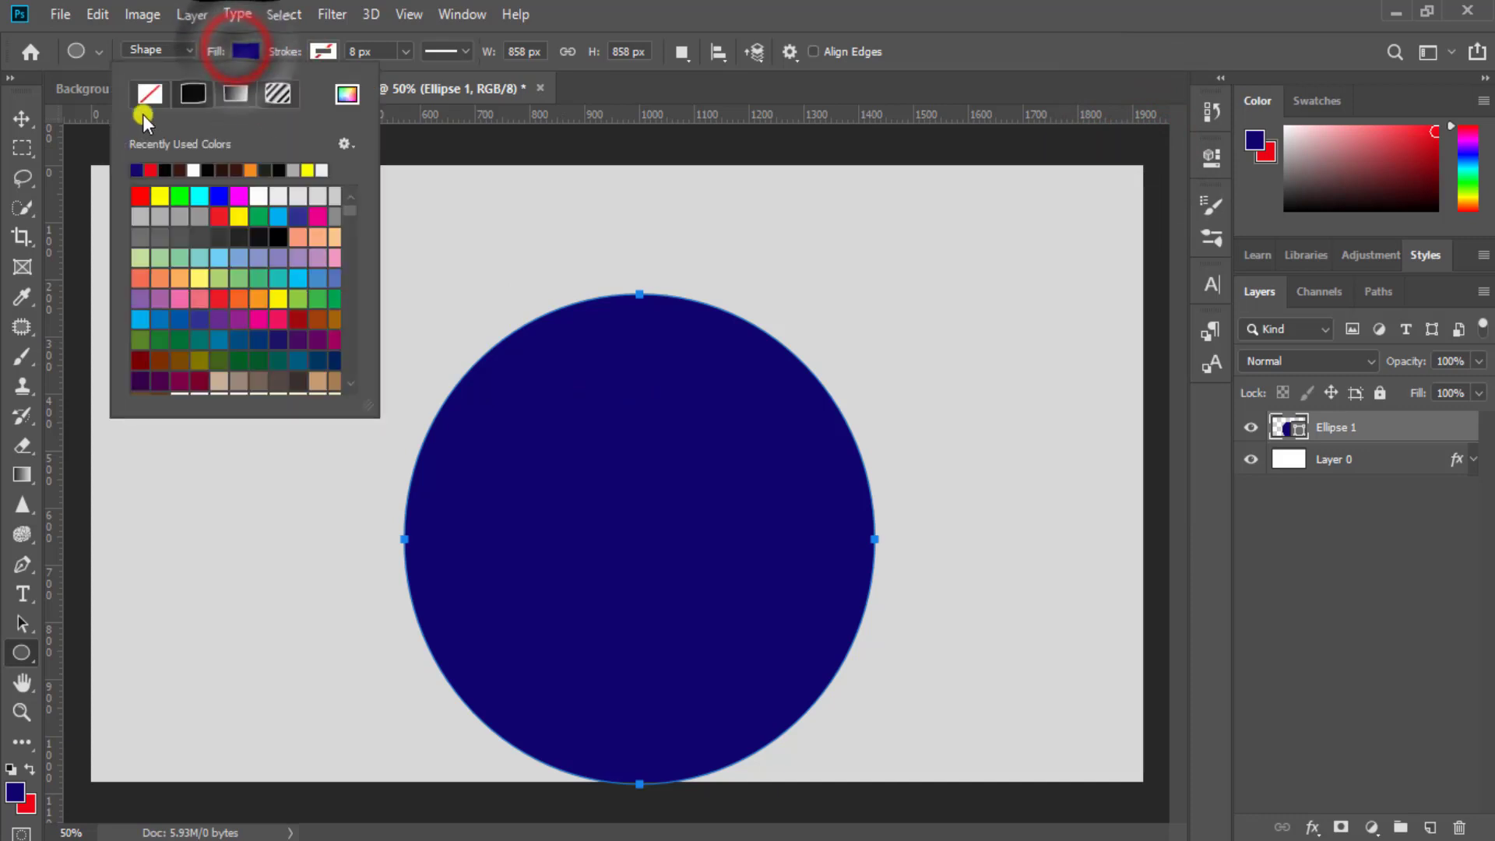
{"action": "left_click", "coordinate": [710, 24]}
Centre the circle horizontally and vertically on the whole canvas, and clear the selection
{"action": "left_click", "coordinate": [22, 119]}
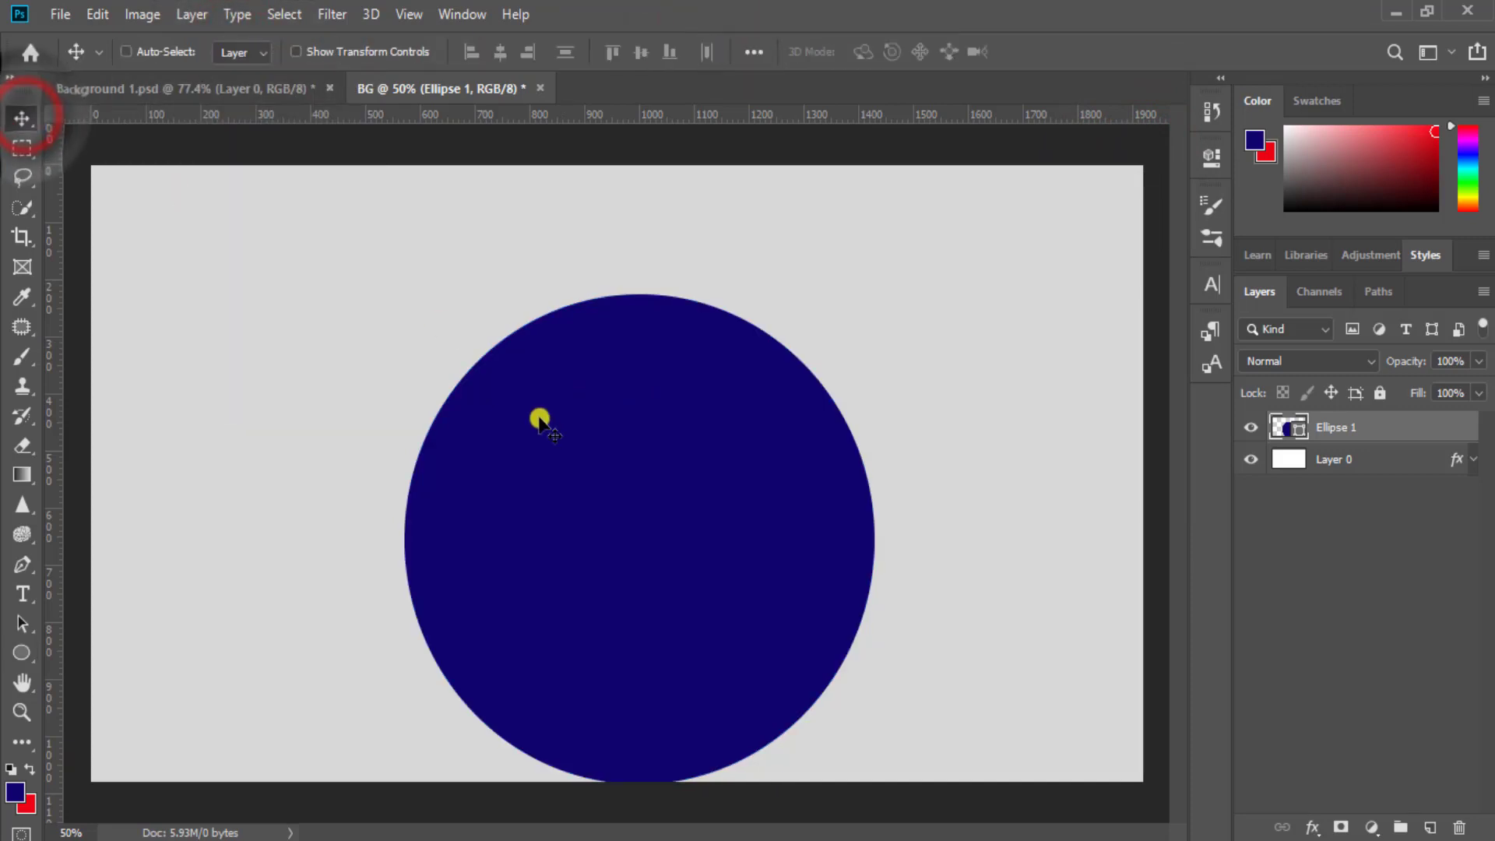
{"action": "key", "text": "ctrl"}
{"action": "key", "text": "ctrl+a"}
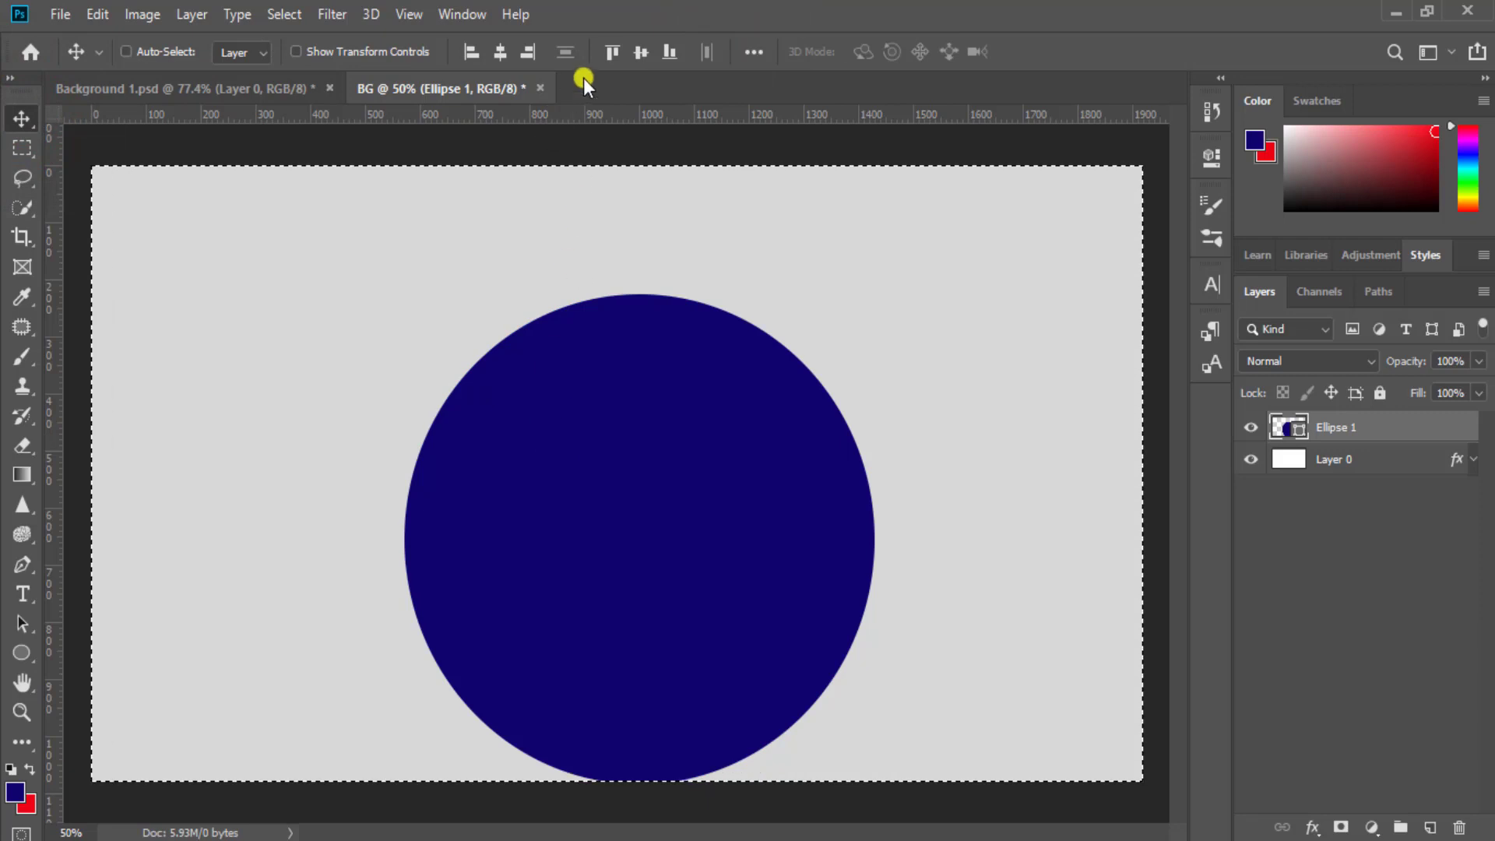
{"action": "left_click", "coordinate": [507, 50]}
{"action": "left_click", "coordinate": [638, 53]}
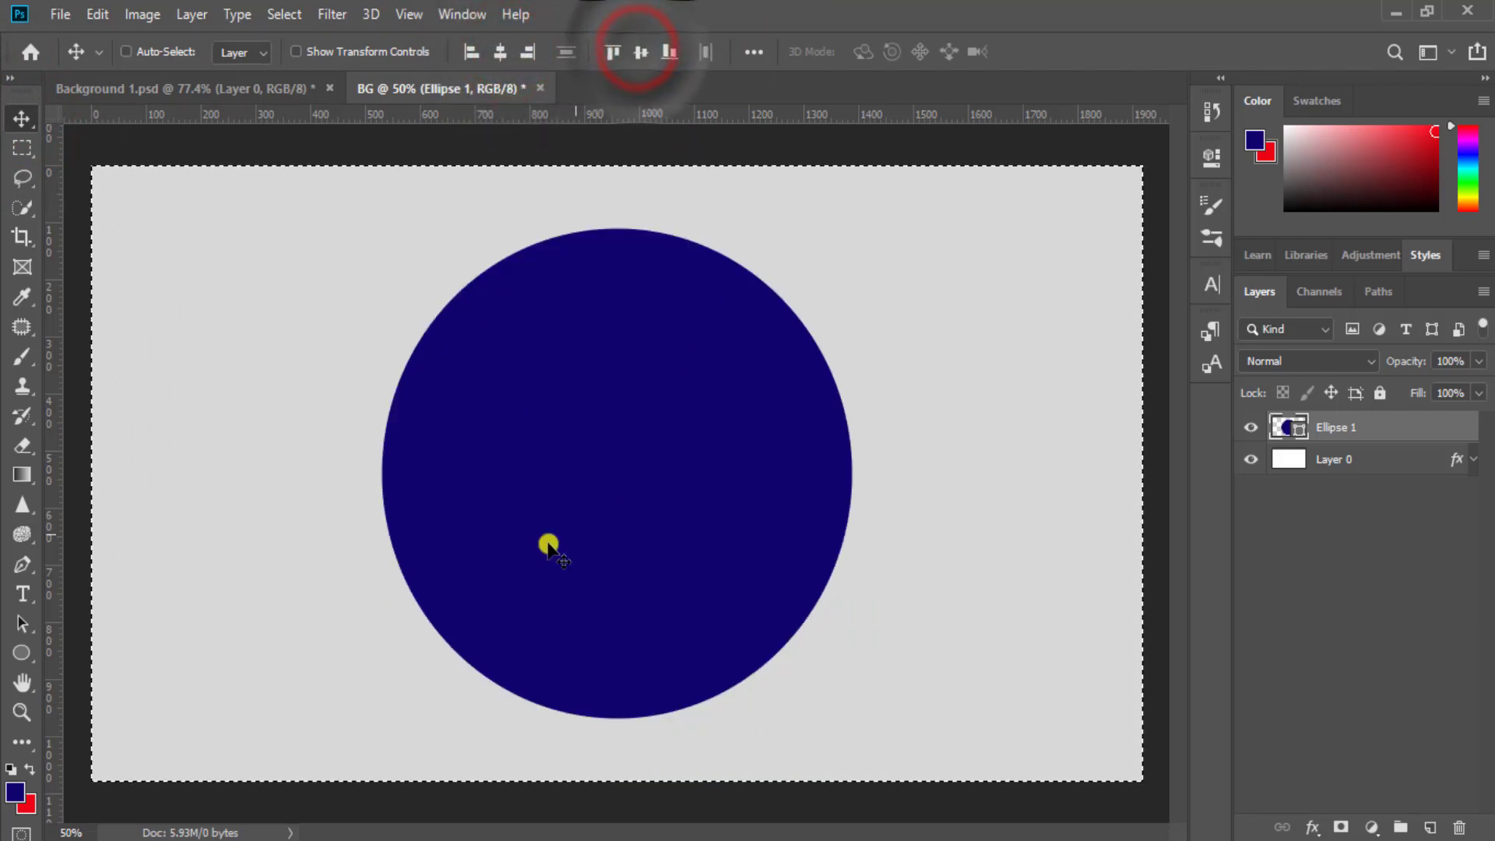
{"action": "key", "text": "ctrl"}
{"action": "key", "text": "ctrl+d"}
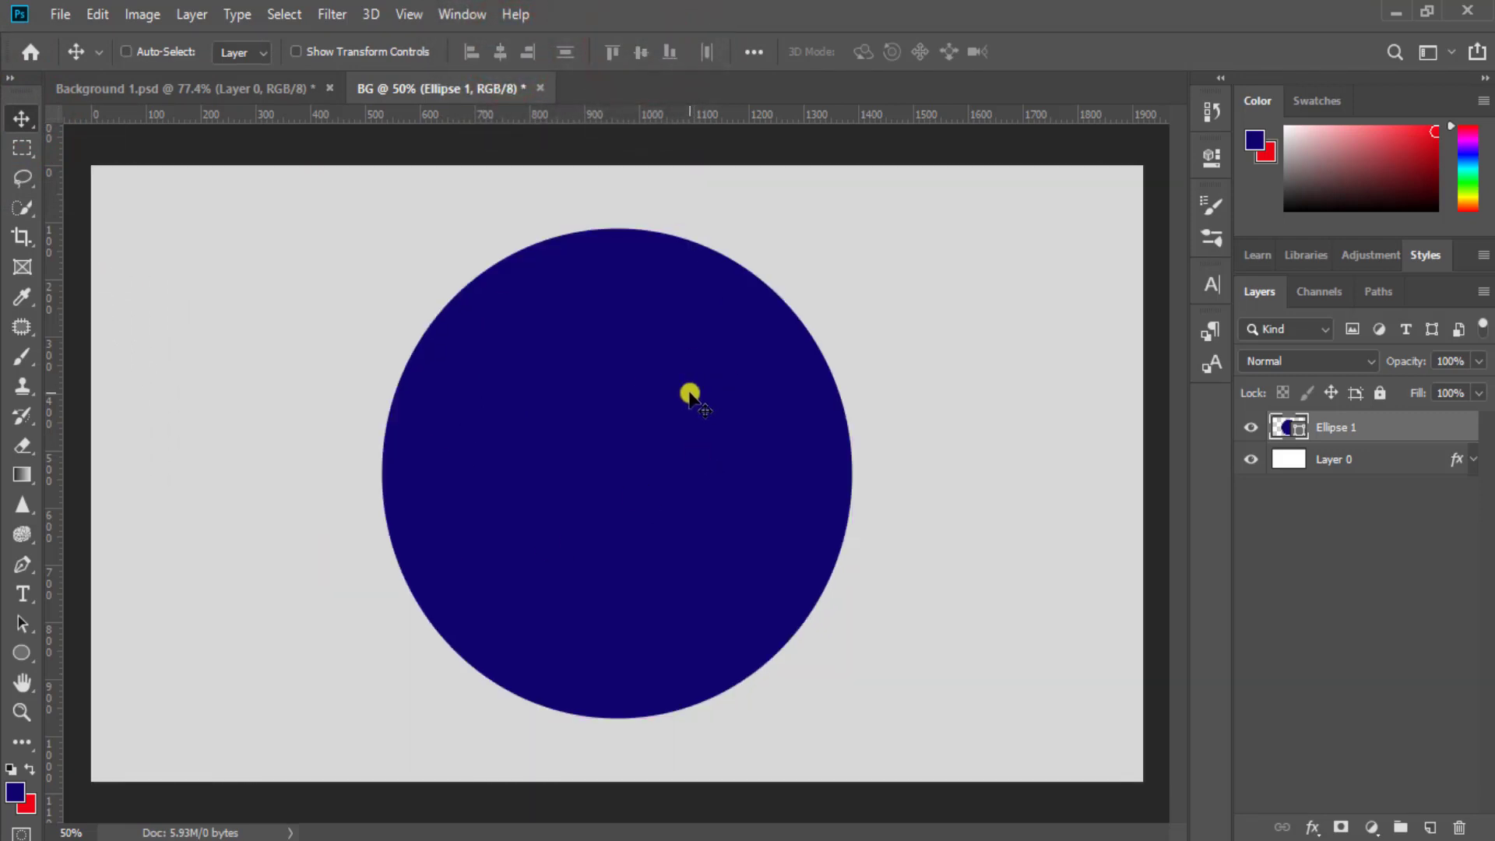
Hide the rulers and scale the blue circle down slightly about its centre with Free Transform
{"action": "key", "text": "ctrl+r"}
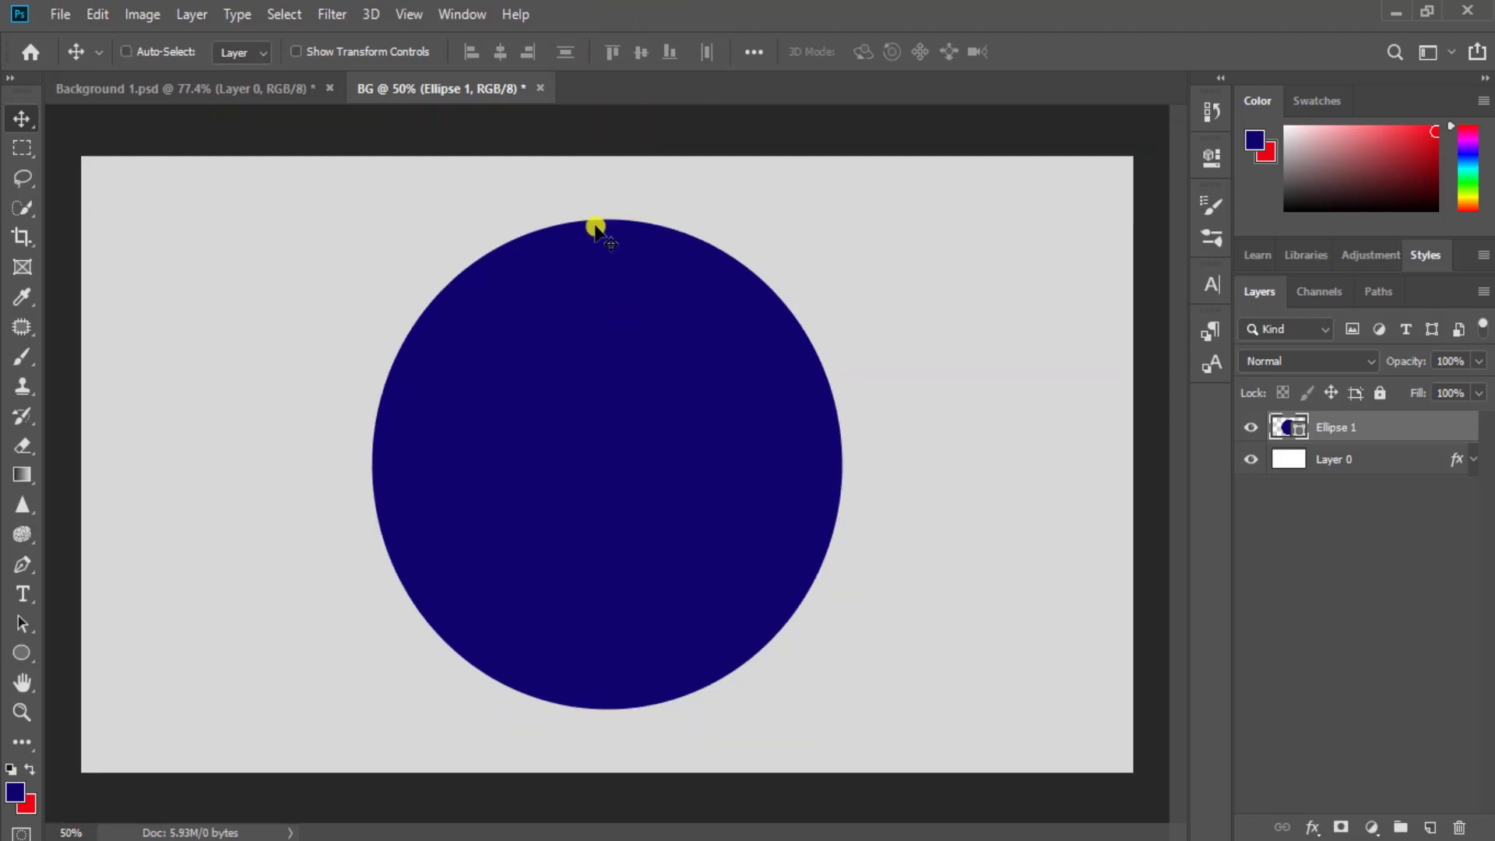
{"action": "key", "text": "ctrl+t"}
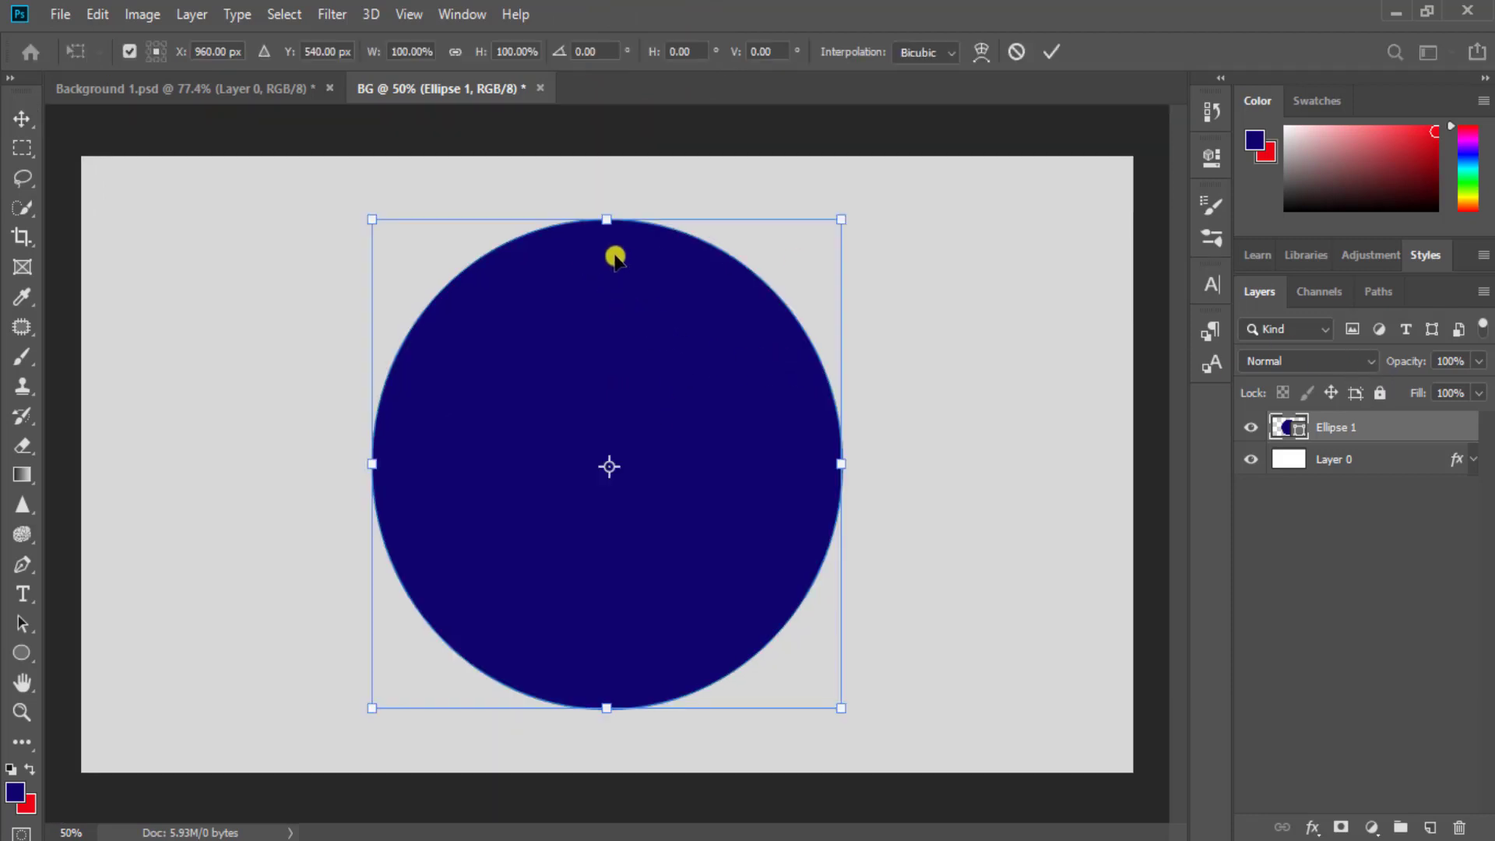
{"action": "mouse_move", "coordinate": [611, 220]}
{"action": "left_mouse_down"}
{"action": "mouse_move", "coordinate": [610, 262]}
{"action": "mouse_move", "coordinate": [605, 244]}
{"action": "left_mouse_up"}
{"action": "left_click", "coordinate": [1052, 52]}
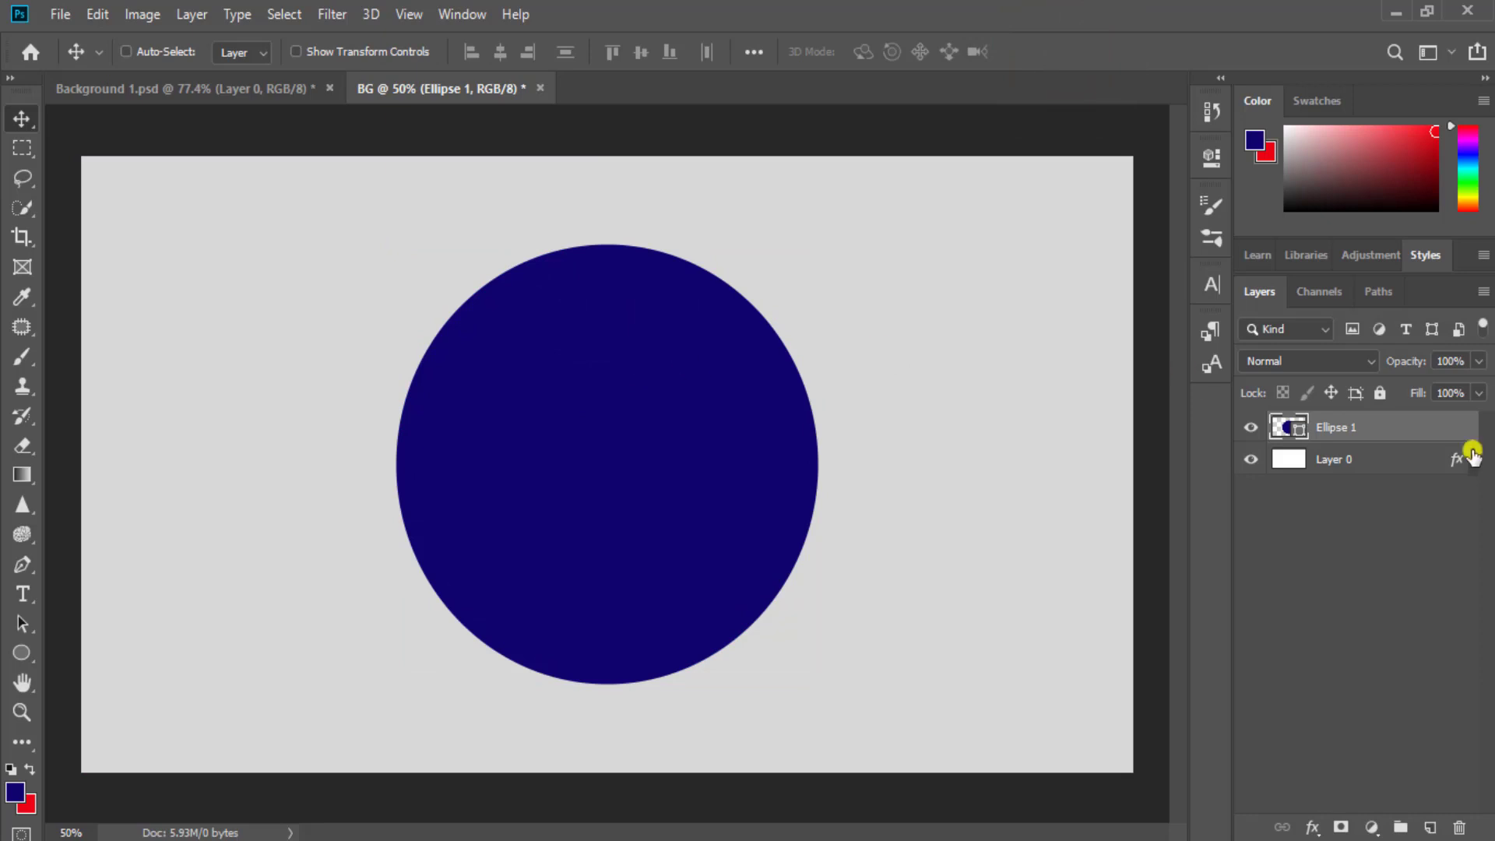
Duplicate the dark blue circle layer and scale the copy about its centre to about 78% with Free Transform
{"action": "left_click_drag", "start_coordinate": [1393, 433], "coordinate": [1433, 827]}
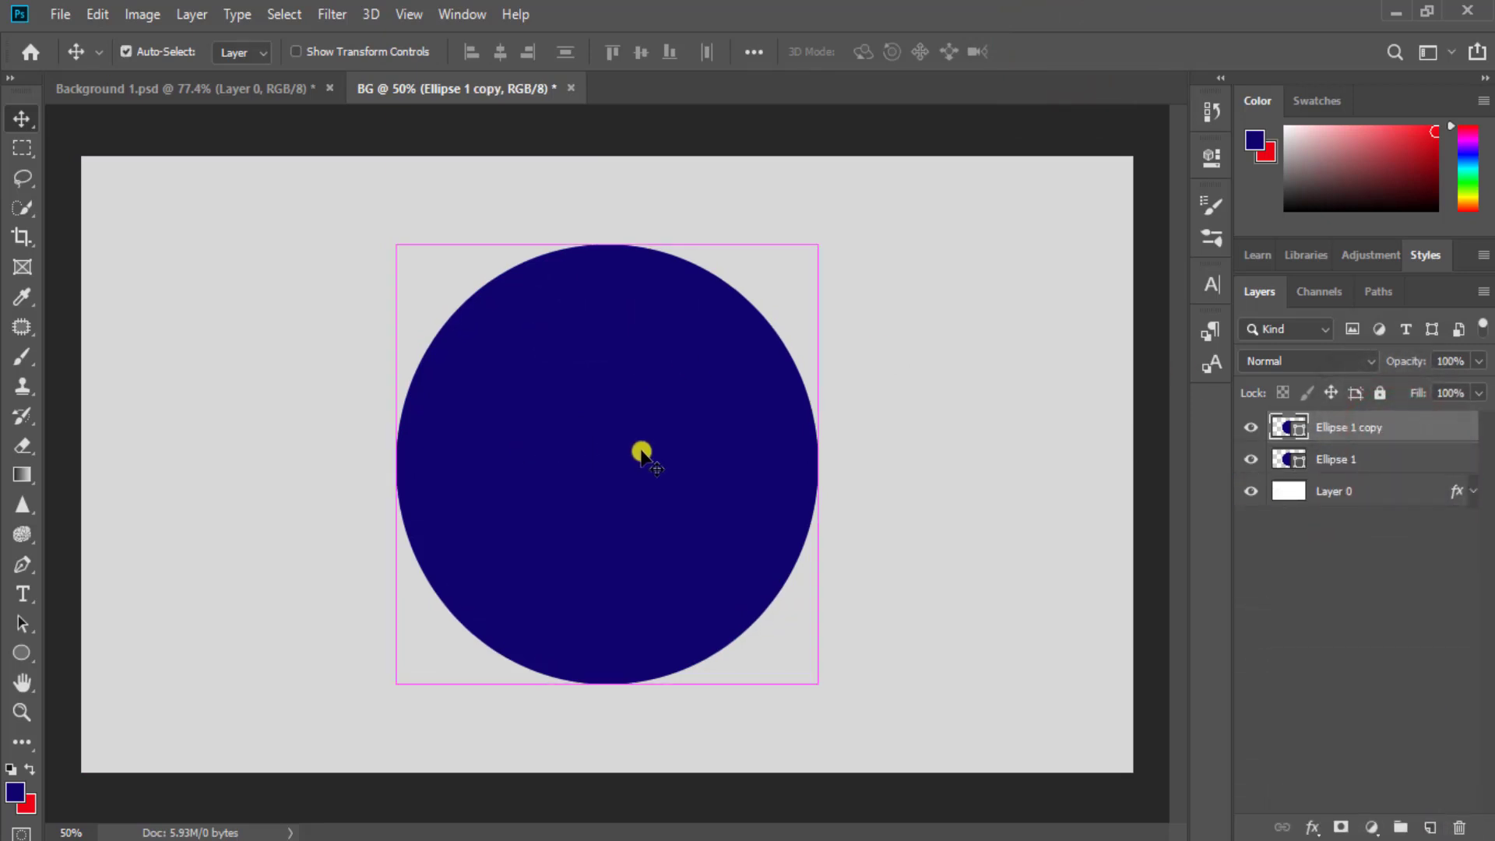
{"action": "key", "text": "ctrl+t"}
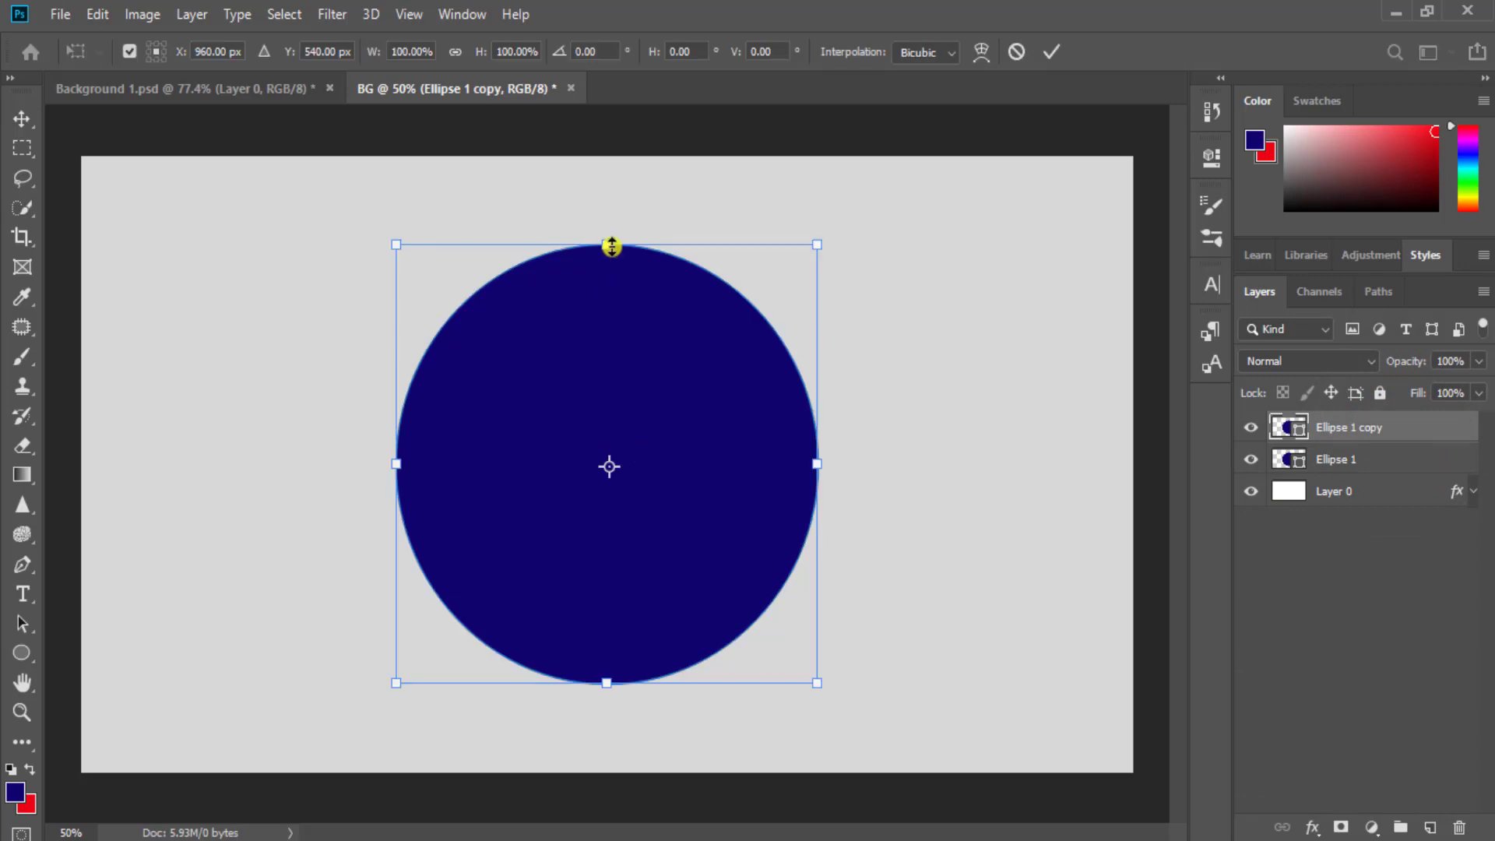
{"action": "left_click_drag", "start_coordinate": [608, 245], "coordinate": [614, 292]}
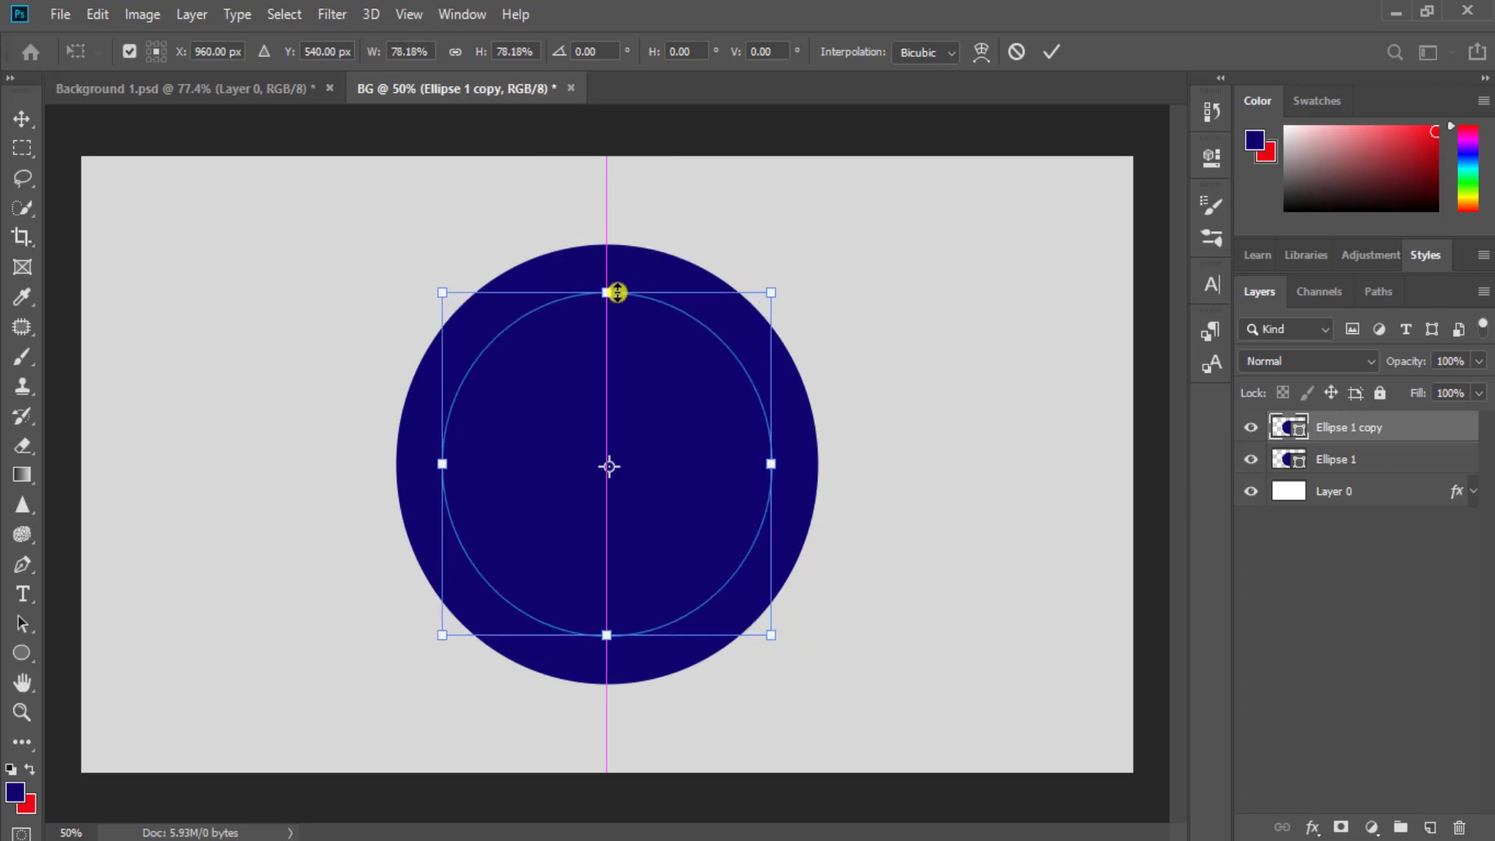
{"action": "left_click", "coordinate": [1048, 52]}
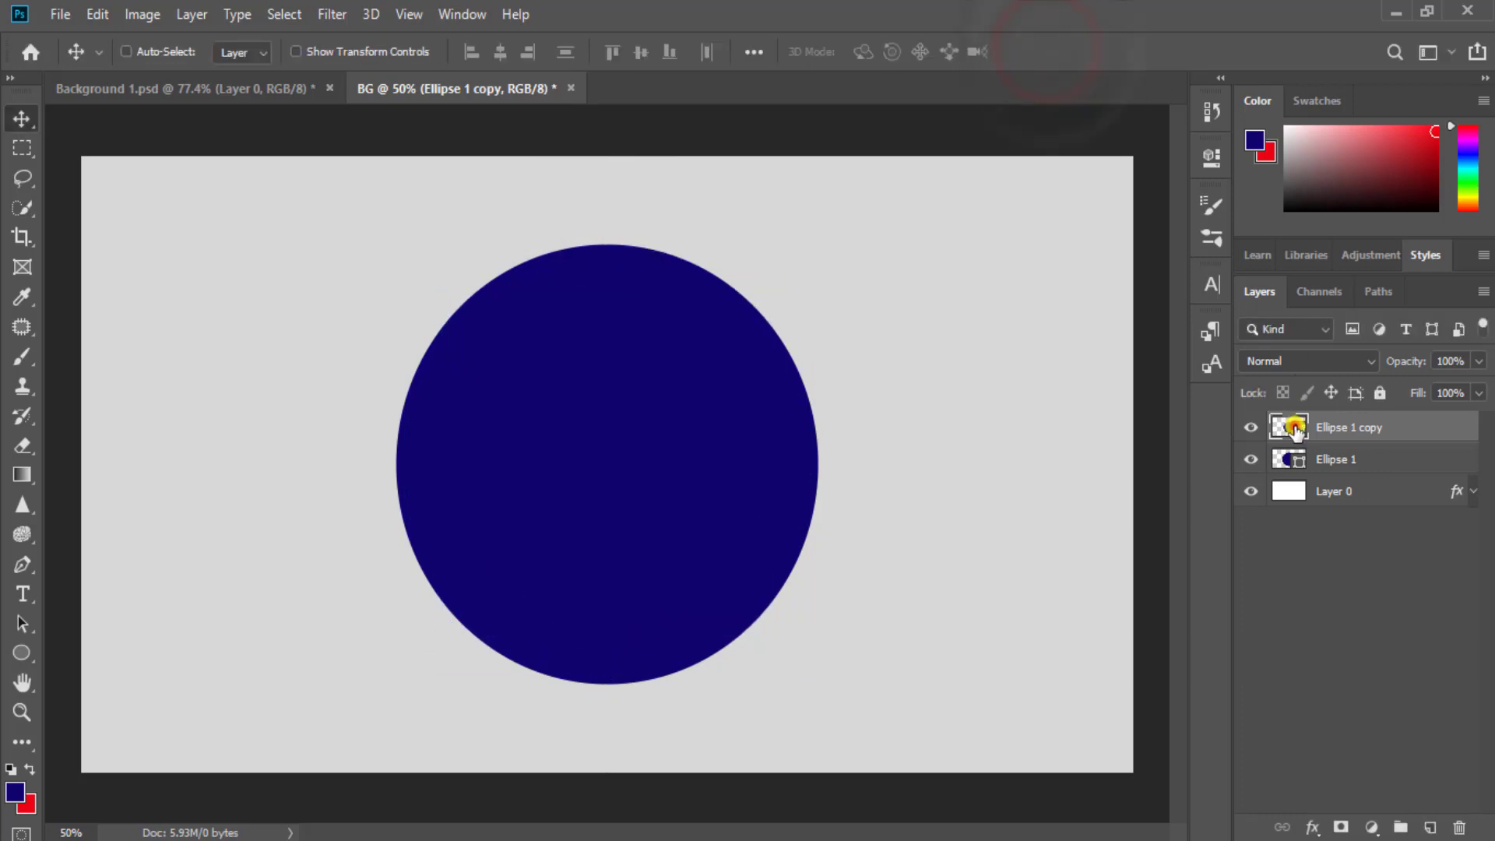
Change the fill of the smaller circle copy to yellow, e3f100
{"action": "double_click", "coordinate": [1289, 426]}
{"action": "left_click", "coordinate": [1142, 335]}
{"action": "mouse_move", "coordinate": [1154, 309]}
{"action": "left_mouse_down"}
{"action": "mouse_move", "coordinate": [1025, 316]}
{"action": "mouse_move", "coordinate": [1031, 304]}
{"action": "mouse_move", "coordinate": [1055, 494]}
{"action": "mouse_move", "coordinate": [1137, 506]}
{"action": "left_mouse_up"}
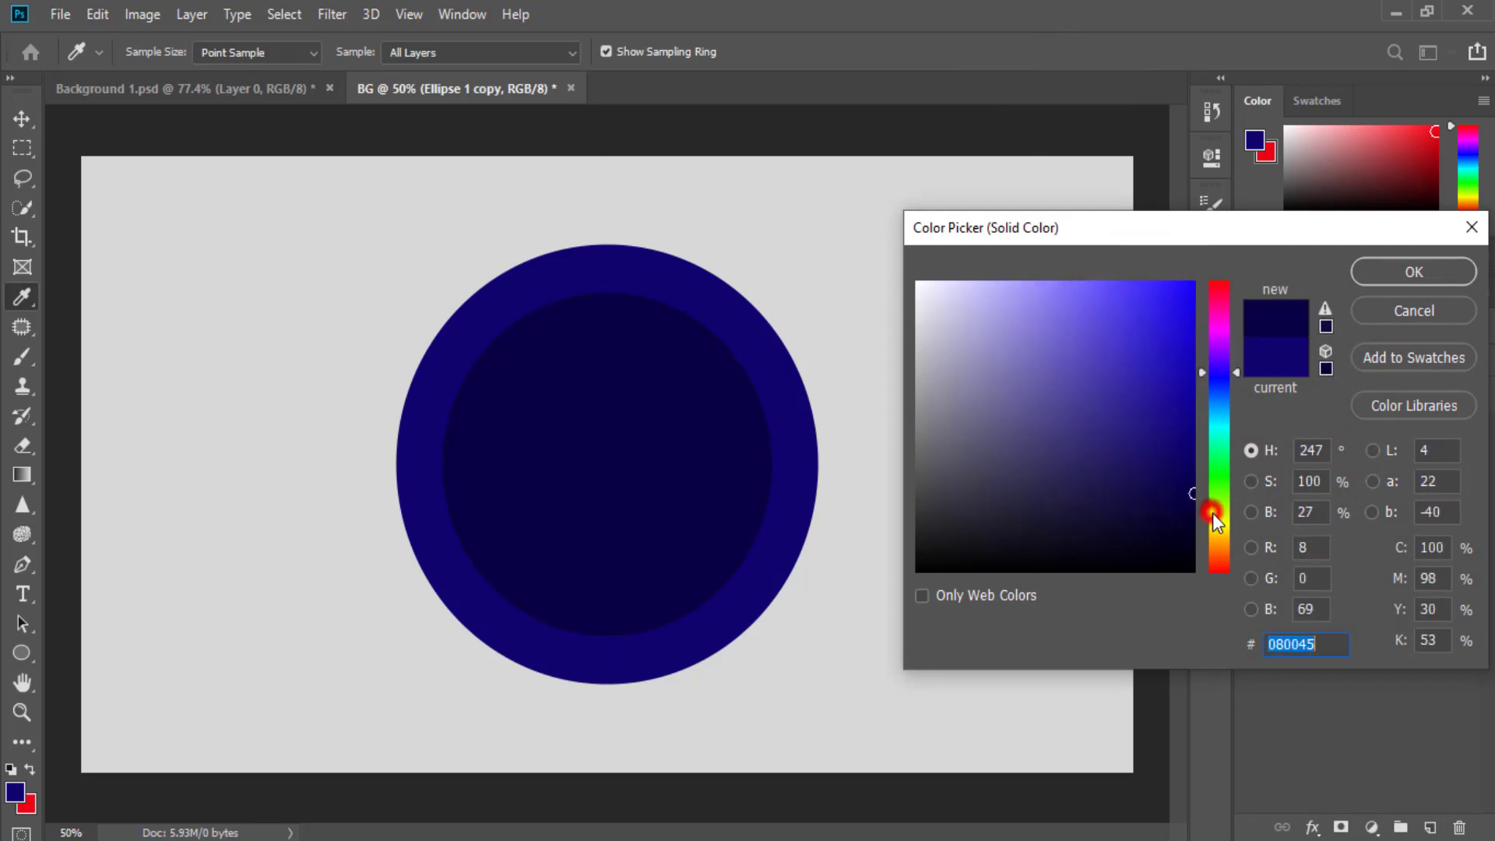
{"action": "left_click", "coordinate": [1217, 520]}
{"action": "left_click_drag", "start_coordinate": [1183, 390], "coordinate": [1248, 304]}
{"action": "left_click", "coordinate": [1372, 269]}
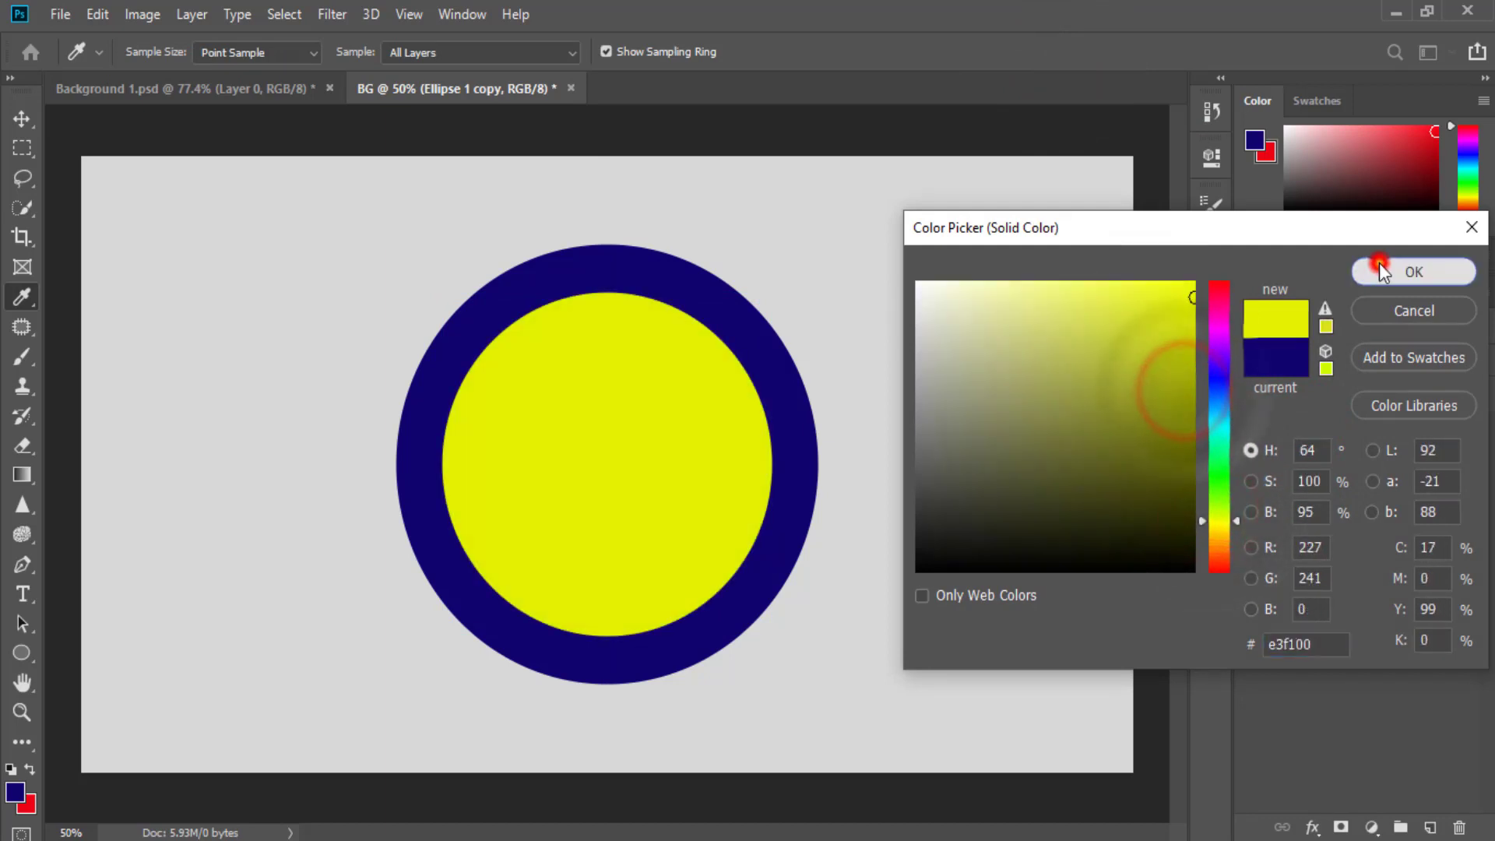
Duplicate the yellow circle layer and scale the new copy down about its centre, leaving an even yellow ring
{"action": "left_click_drag", "start_coordinate": [1345, 439], "coordinate": [1430, 827]}
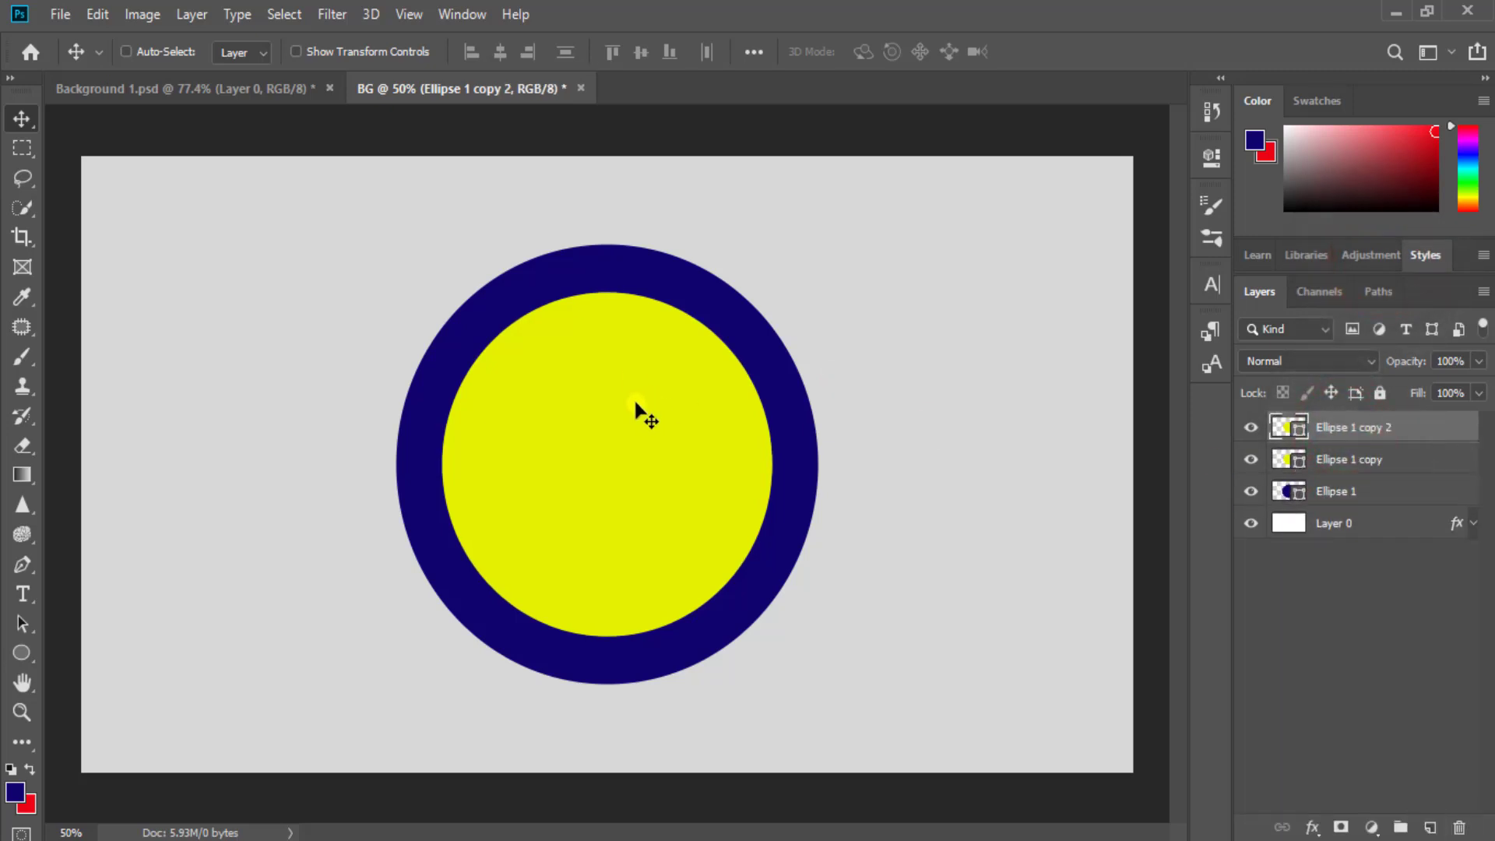
{"action": "key", "text": "ctrl"}
{"action": "key", "text": "ctrl+t"}
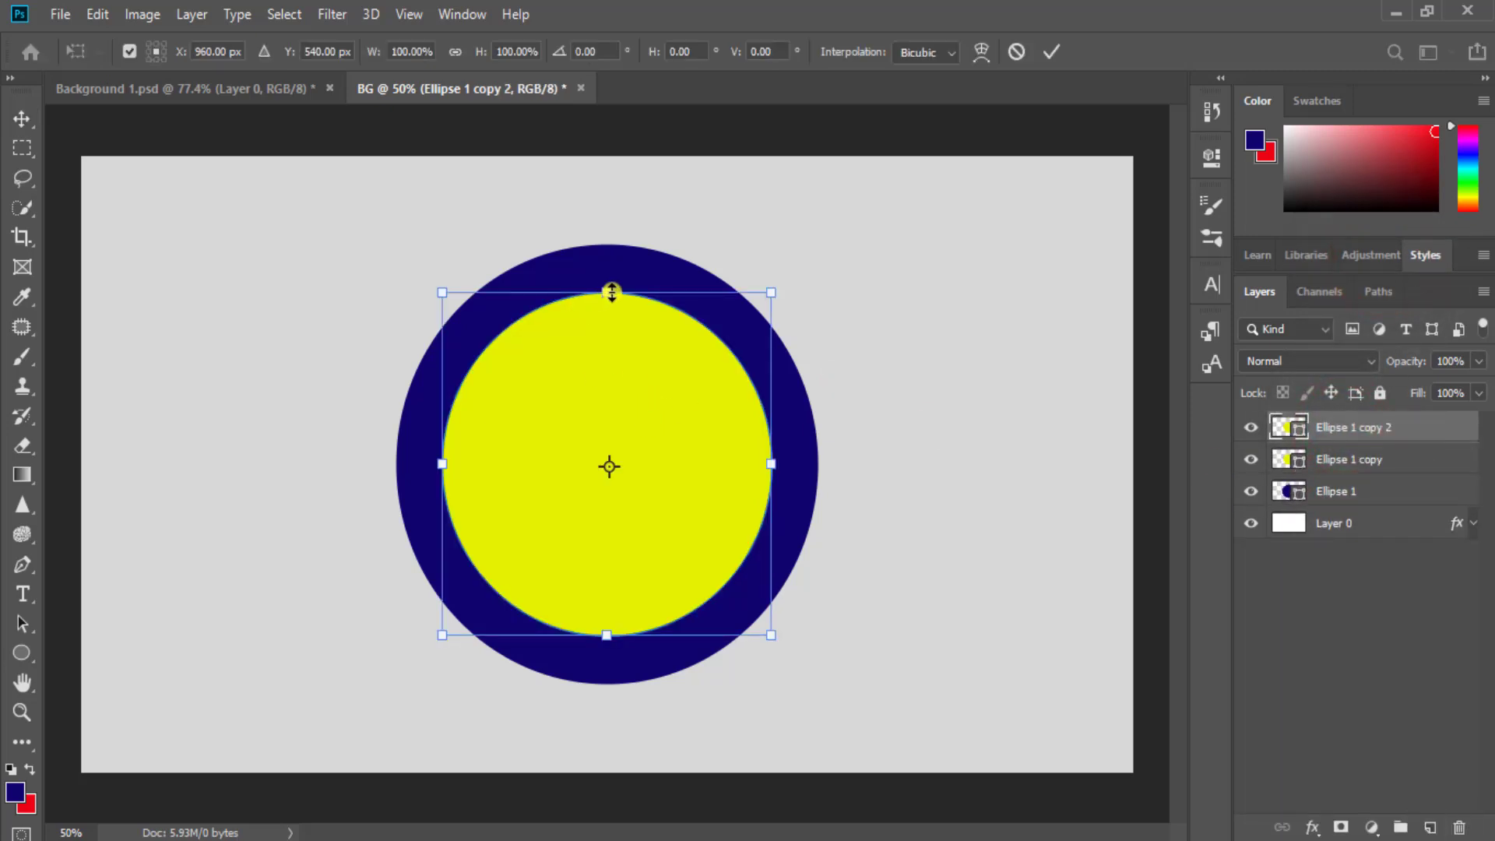
{"action": "left_click_drag", "start_coordinate": [611, 292], "coordinate": [620, 336]}
{"action": "left_click", "coordinate": [1053, 52]}
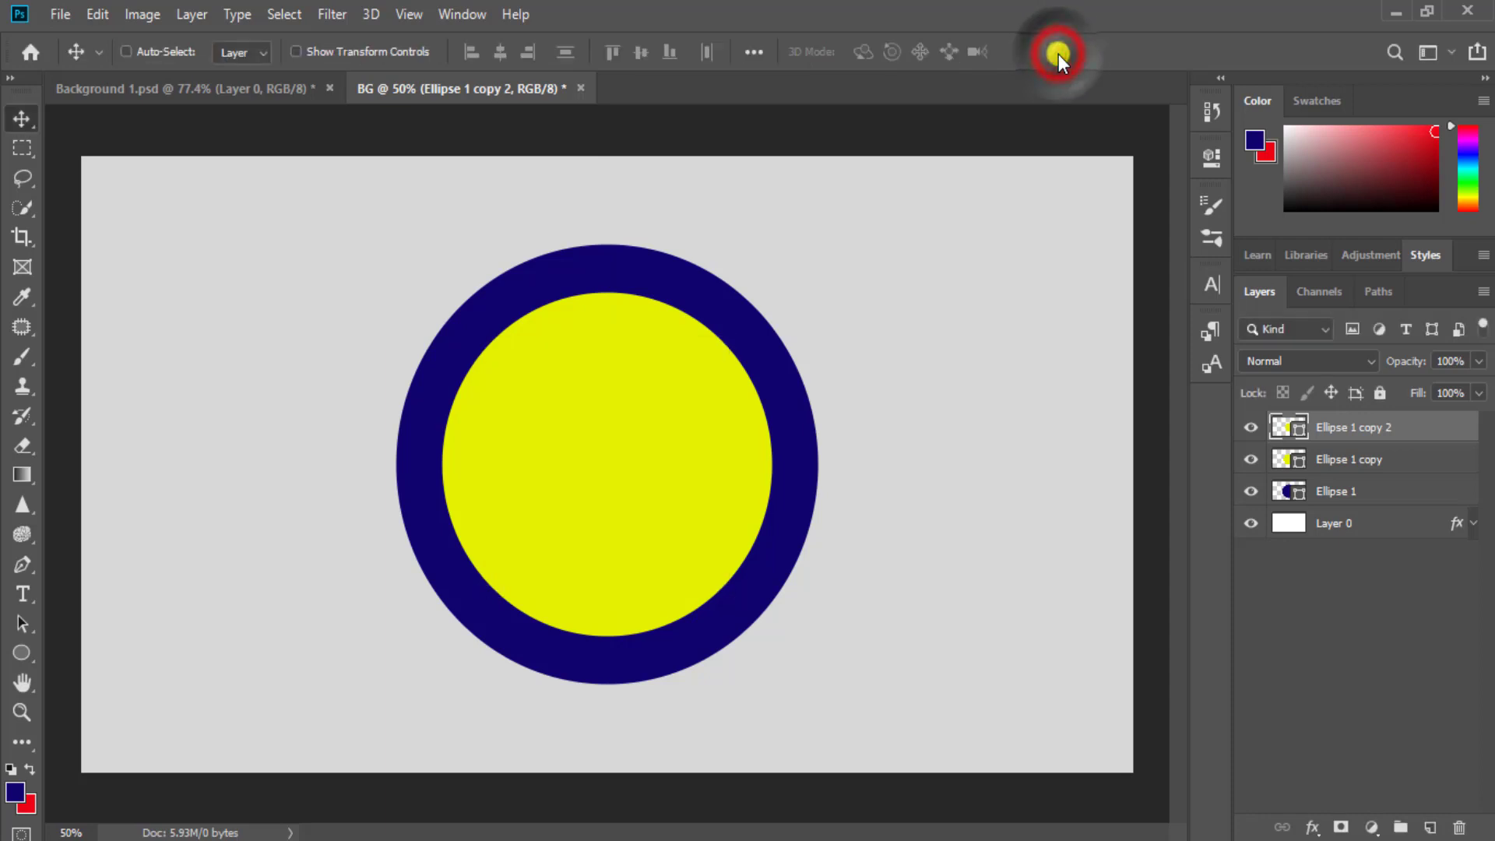
Change the fill of the innermost circle to black
{"action": "left_click", "coordinate": [1302, 430]}
{"action": "double_click", "coordinate": [1302, 431]}
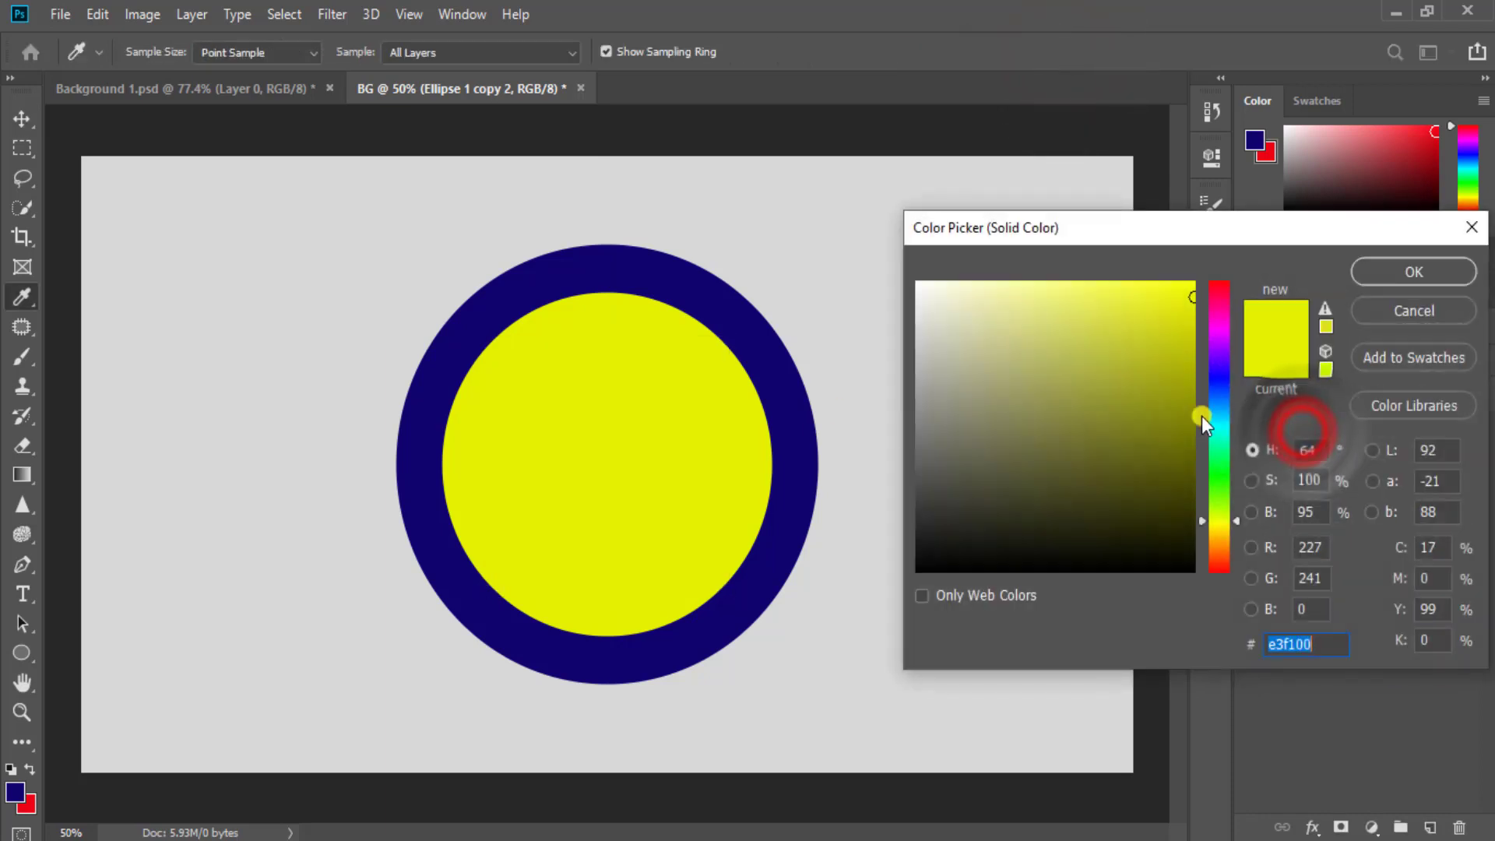
{"action": "left_click_drag", "start_coordinate": [1102, 451], "coordinate": [981, 568]}
{"action": "left_click", "coordinate": [1454, 269]}
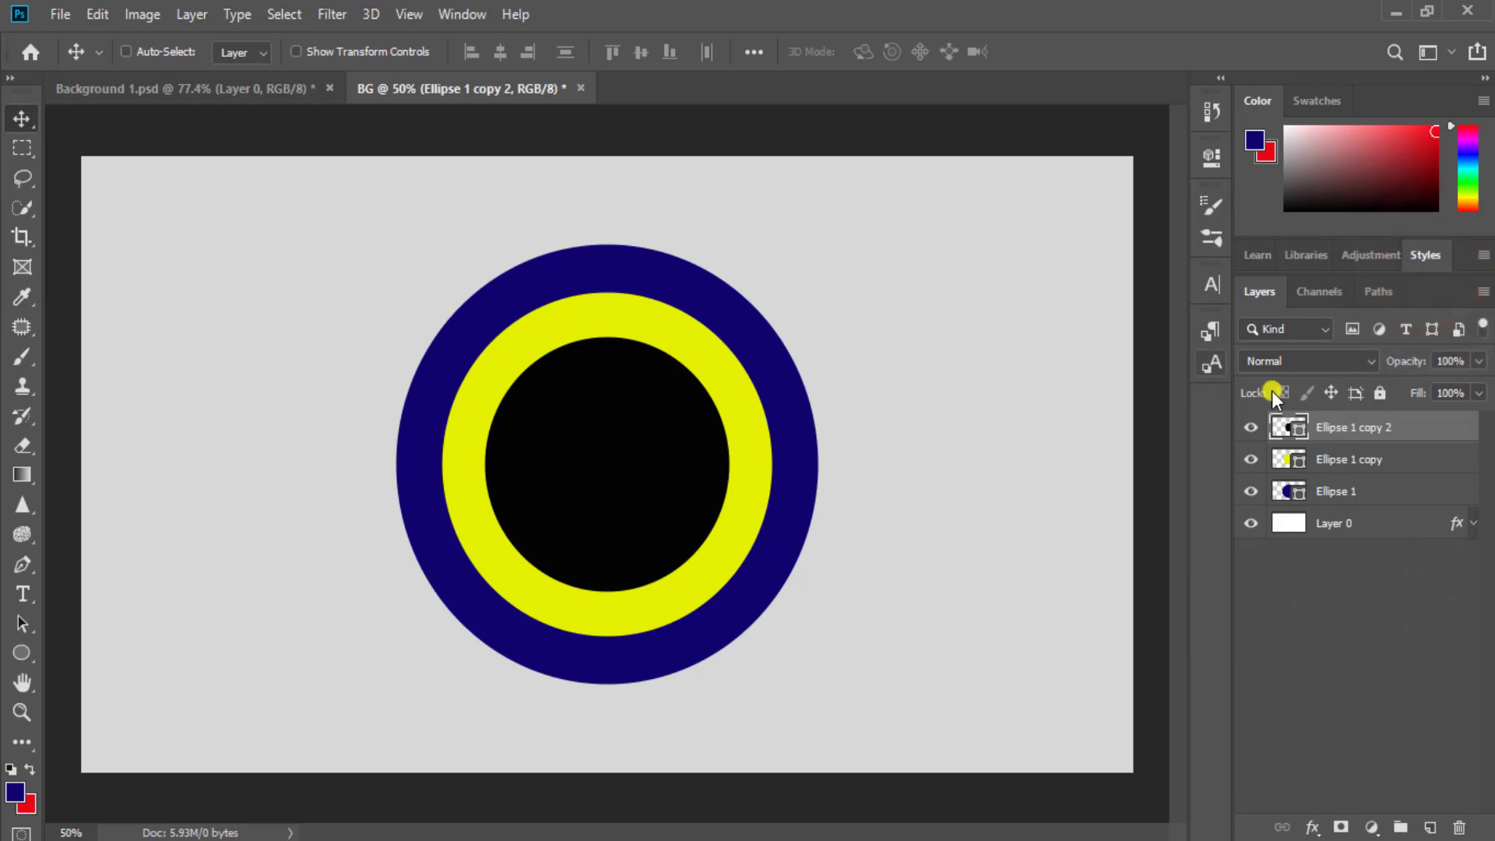
Centre all three circle layers vertically and horizontally on the whole canvas, and clear the selection
{"action": "left_click", "coordinate": [1377, 490], "text": "shift"}
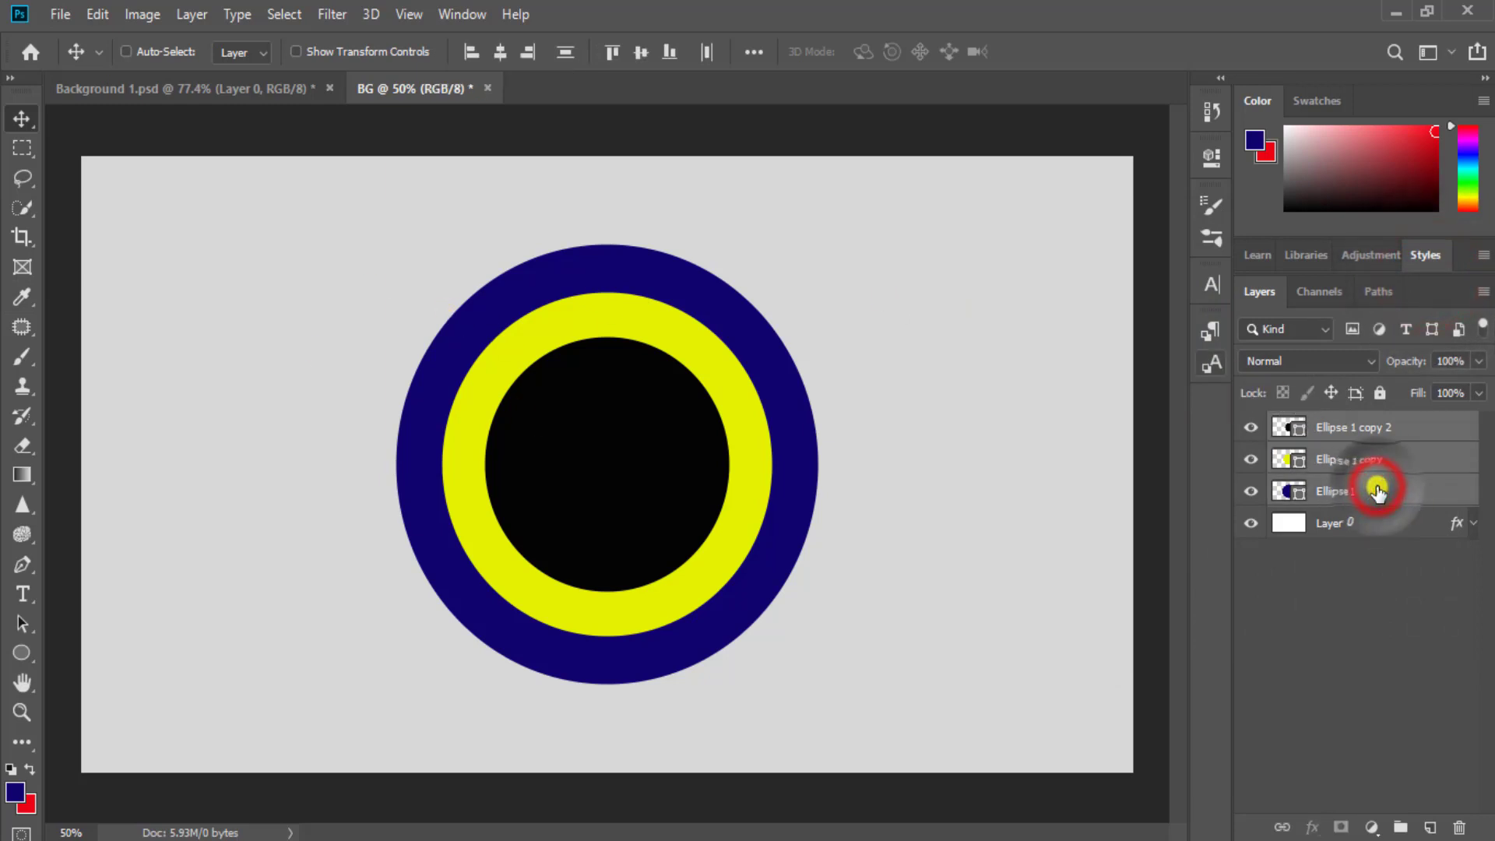
{"action": "key", "text": "ctrl+a"}
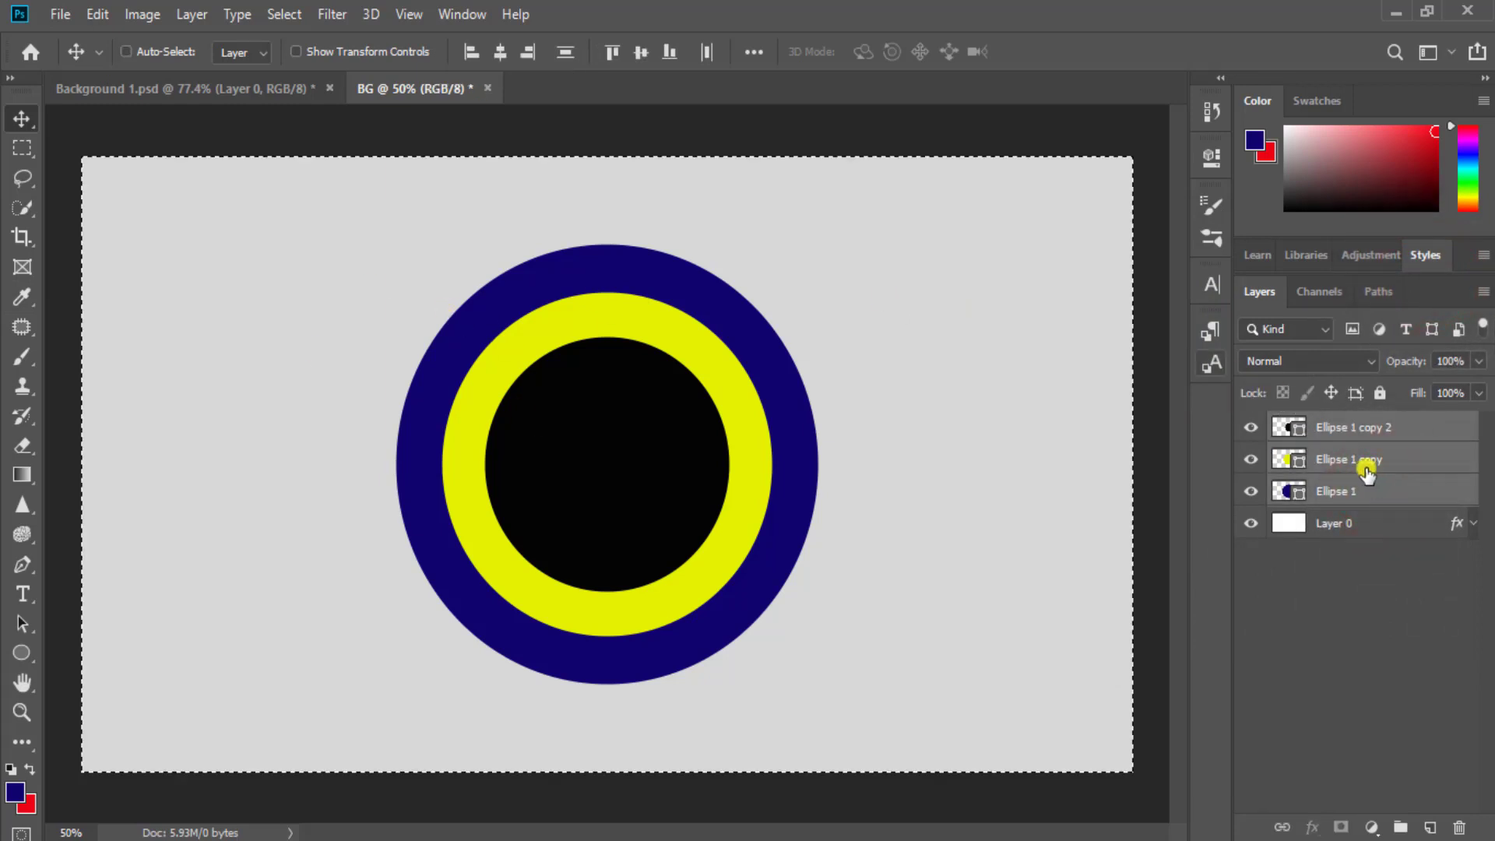
{"action": "left_click", "coordinate": [640, 51]}
{"action": "left_click", "coordinate": [500, 52]}
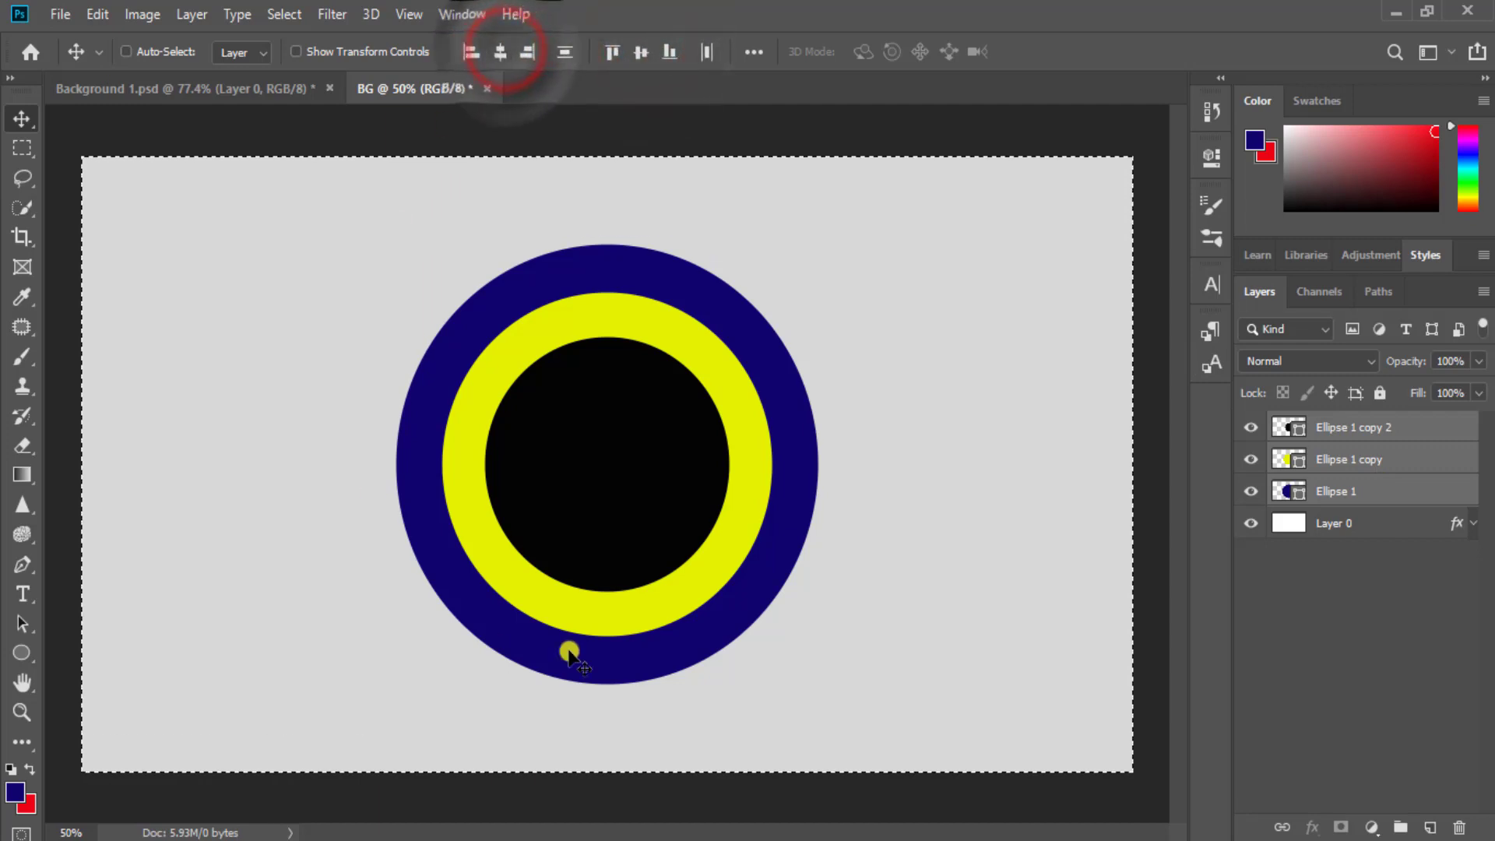
{"action": "key", "text": "ctrl+d"}
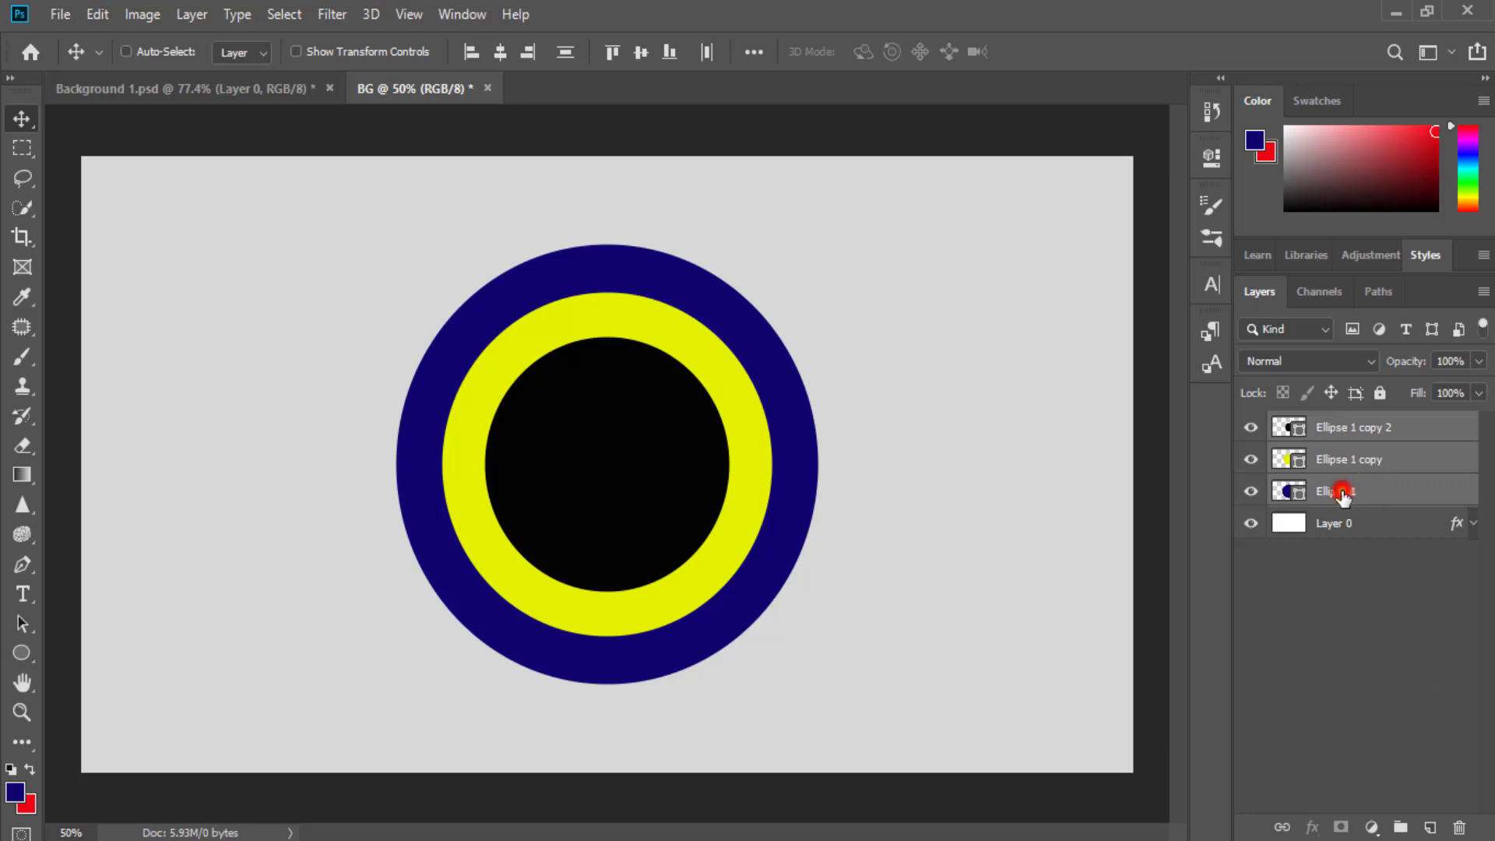
Add a Bevel & Emboss effect to the Ellipse 1 layer and show its settings
{"action": "left_click", "coordinate": [1342, 493]}
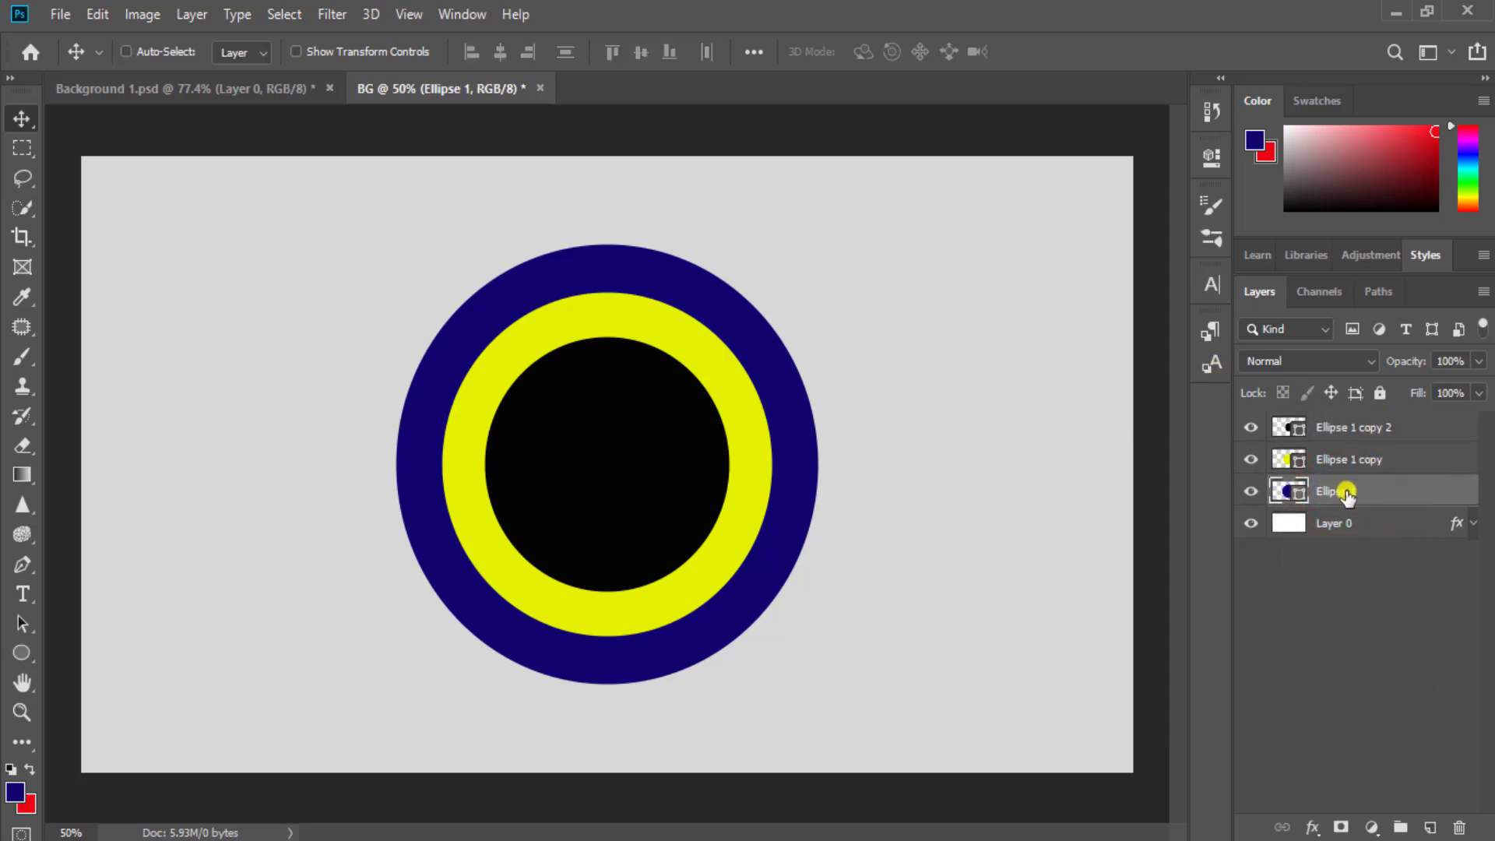
{"action": "left_click", "coordinate": [1345, 493]}
{"action": "right_click", "coordinate": [1381, 494]}
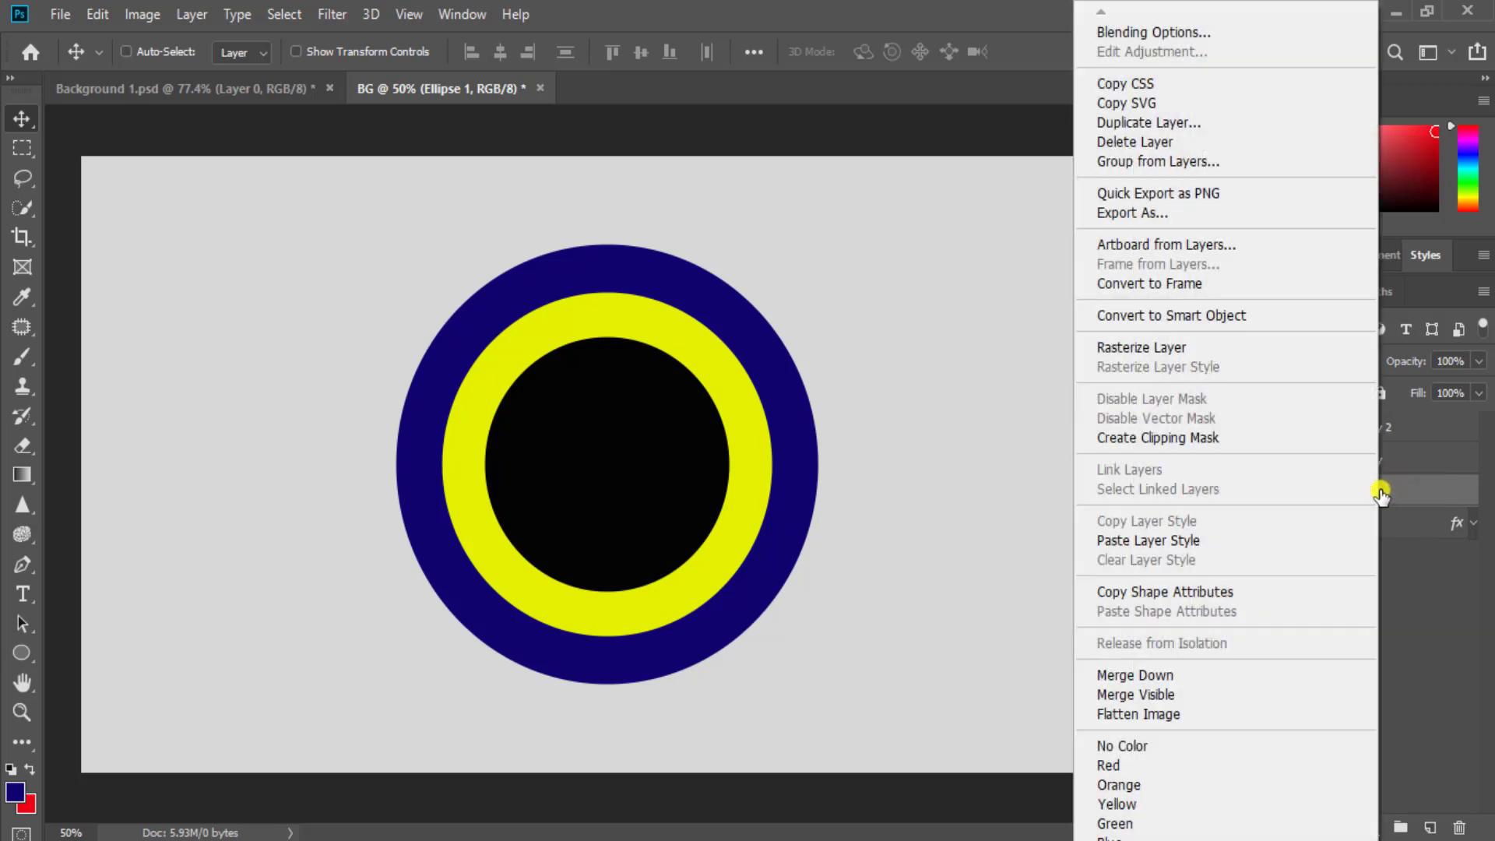
{"action": "left_click", "coordinate": [1116, 35]}
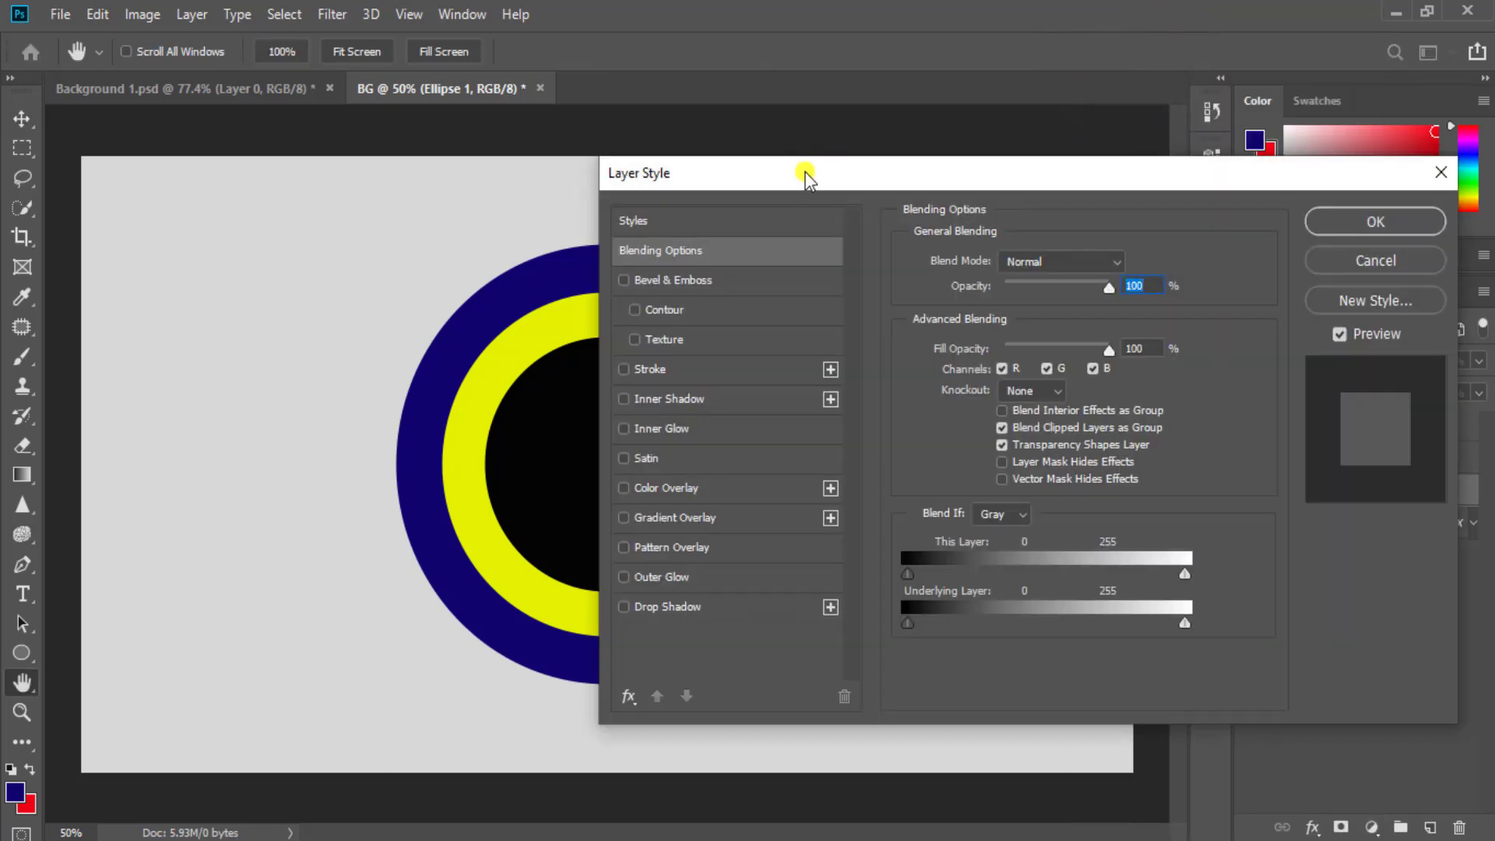
{"action": "left_click_drag", "start_coordinate": [805, 175], "coordinate": [726, 176]}
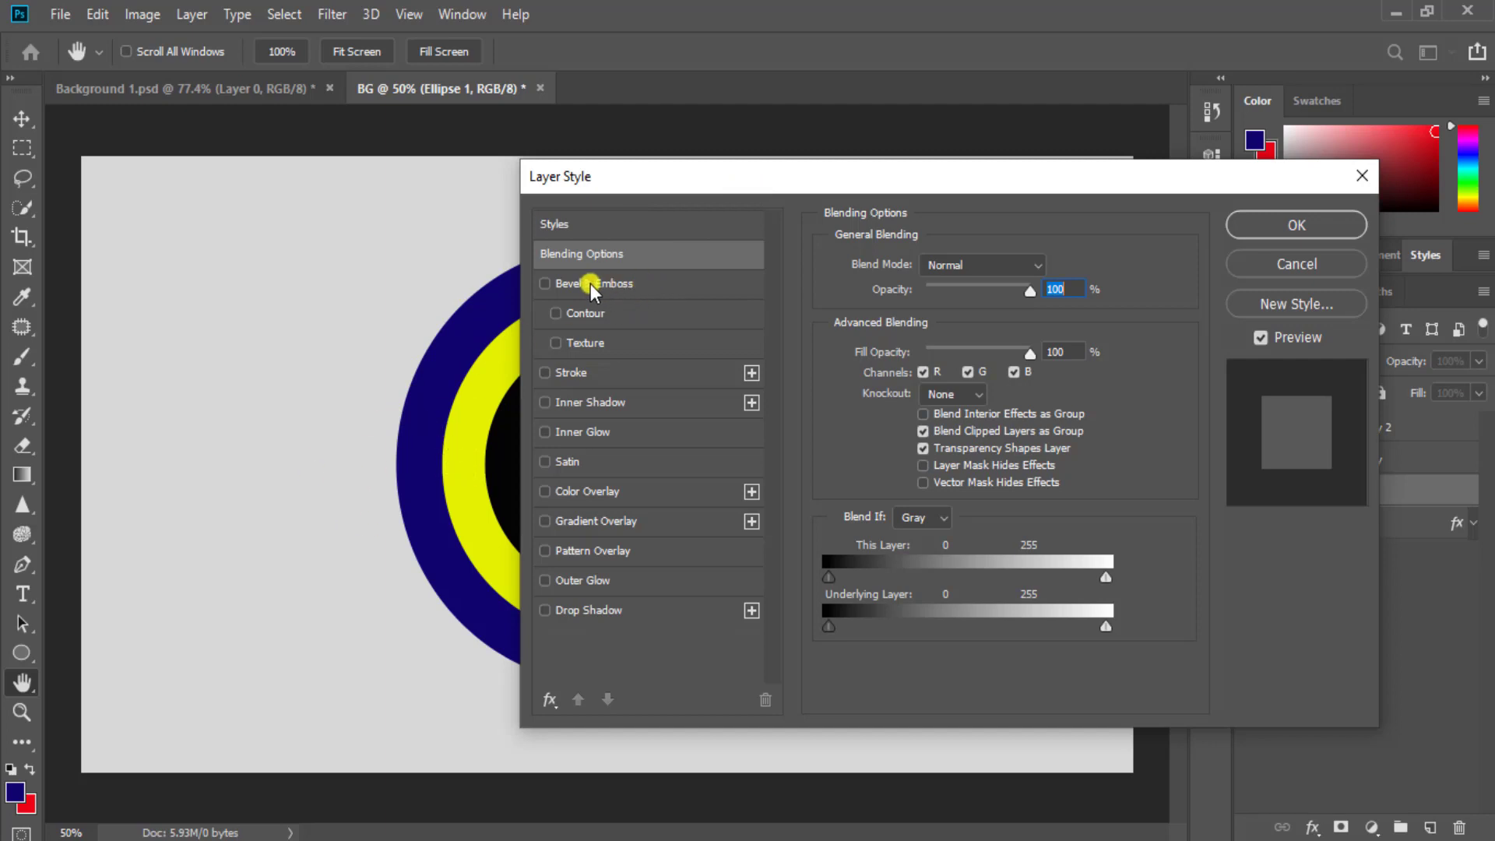
{"action": "left_click", "coordinate": [545, 284]}
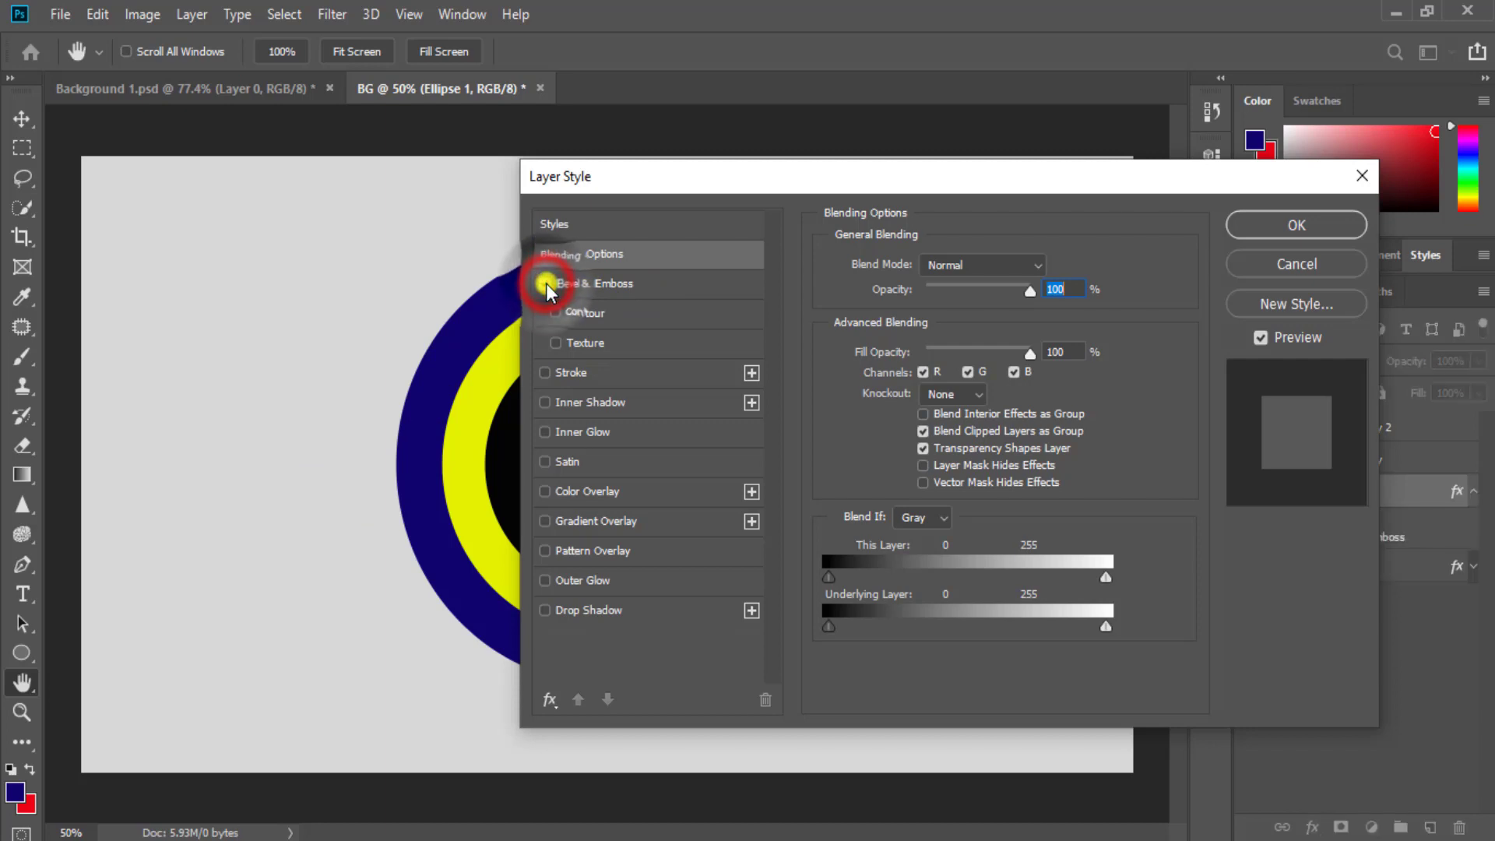
{"action": "left_click", "coordinate": [656, 287]}
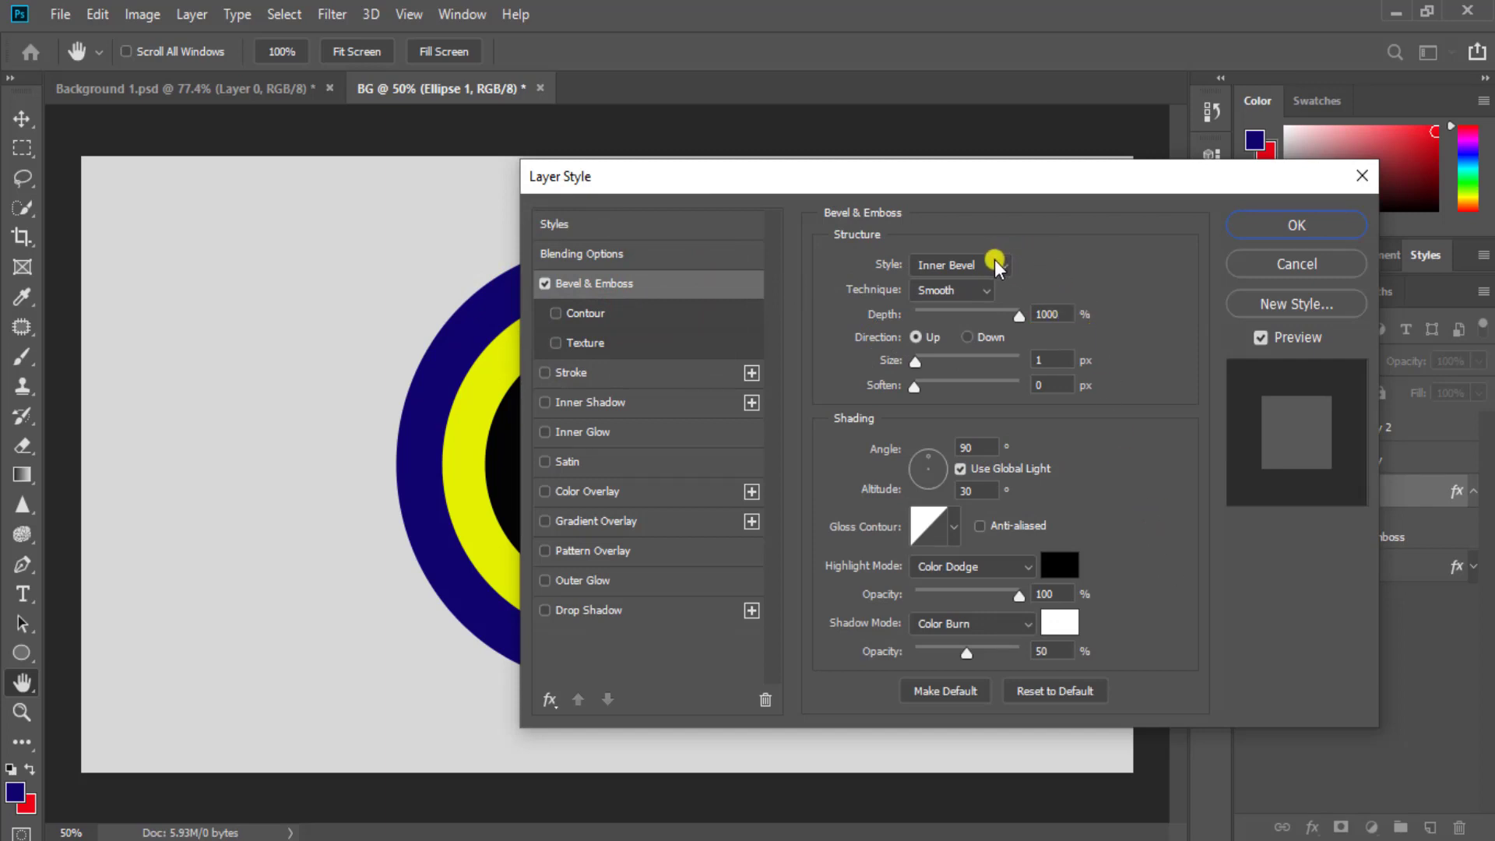
Try the Outer Bevel style, then set the bevel to Inner Bevel with the Smooth technique
{"action": "left_click", "coordinate": [999, 262]}
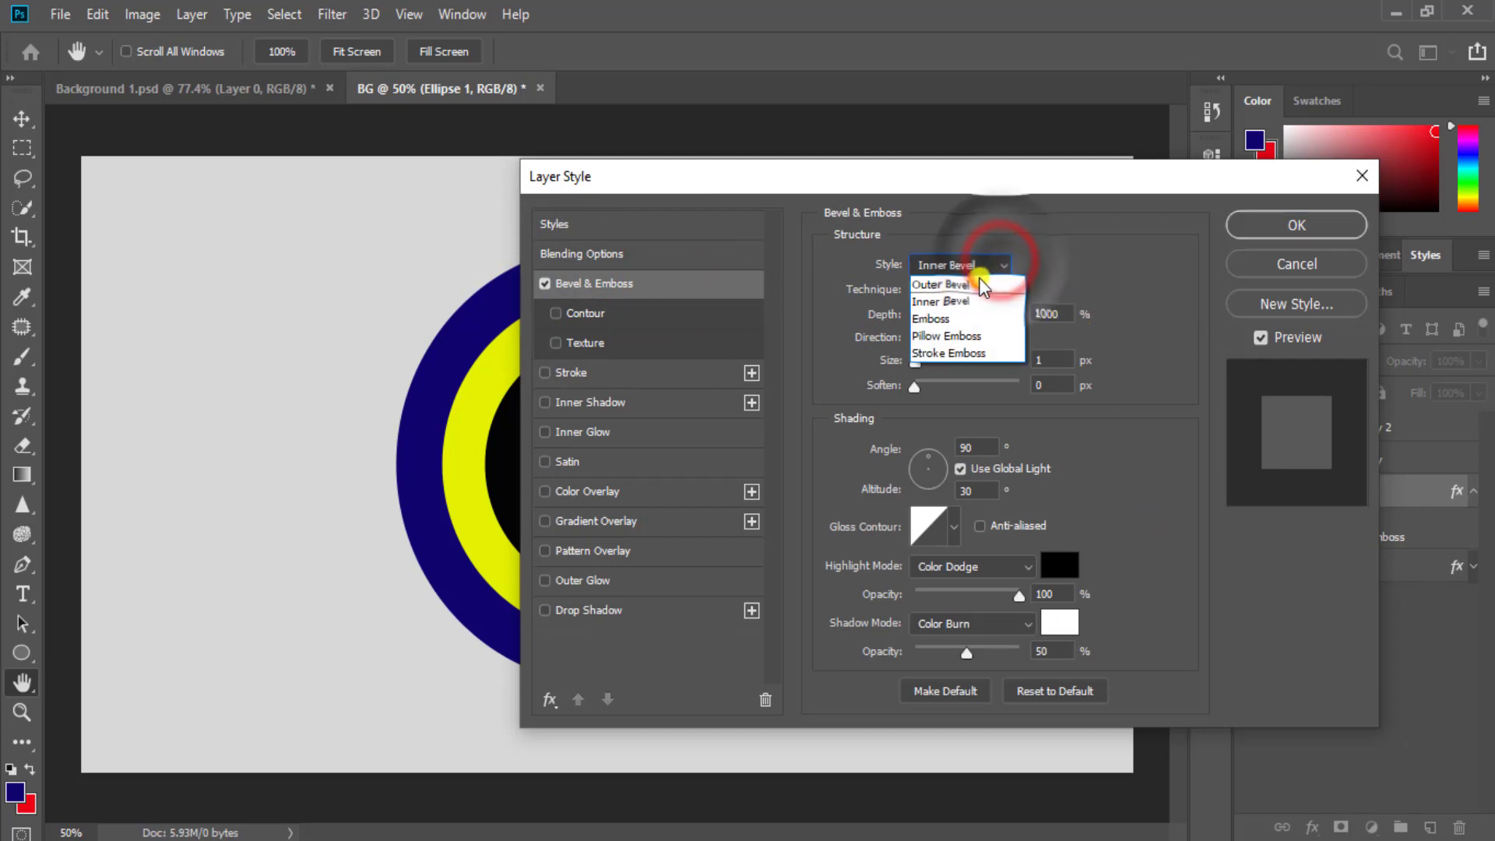
{"action": "left_click", "coordinate": [970, 285]}
{"action": "left_click", "coordinate": [974, 264]}
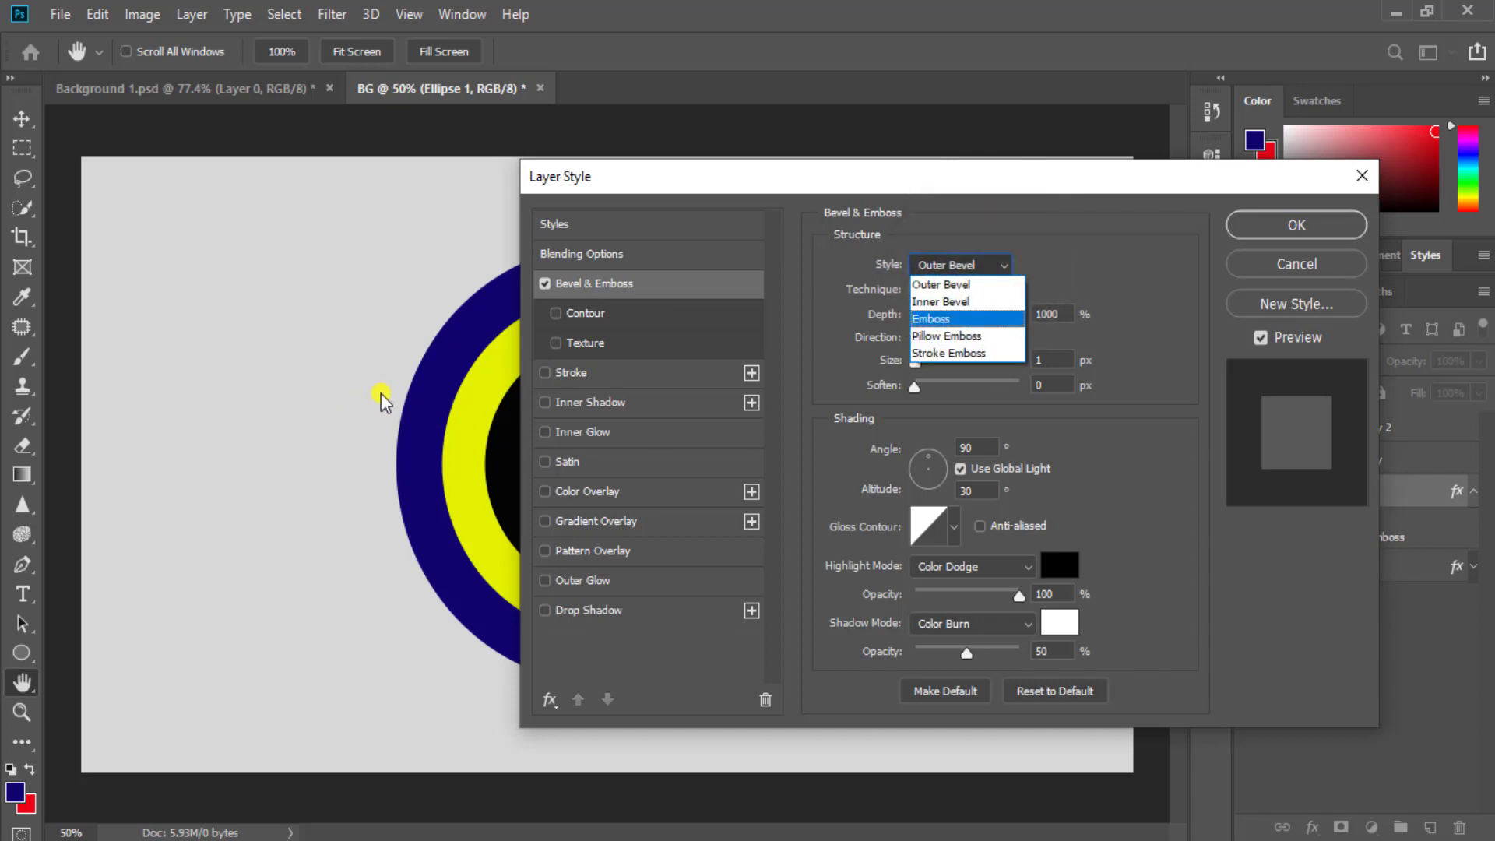
{"action": "left_click", "coordinate": [922, 301]}
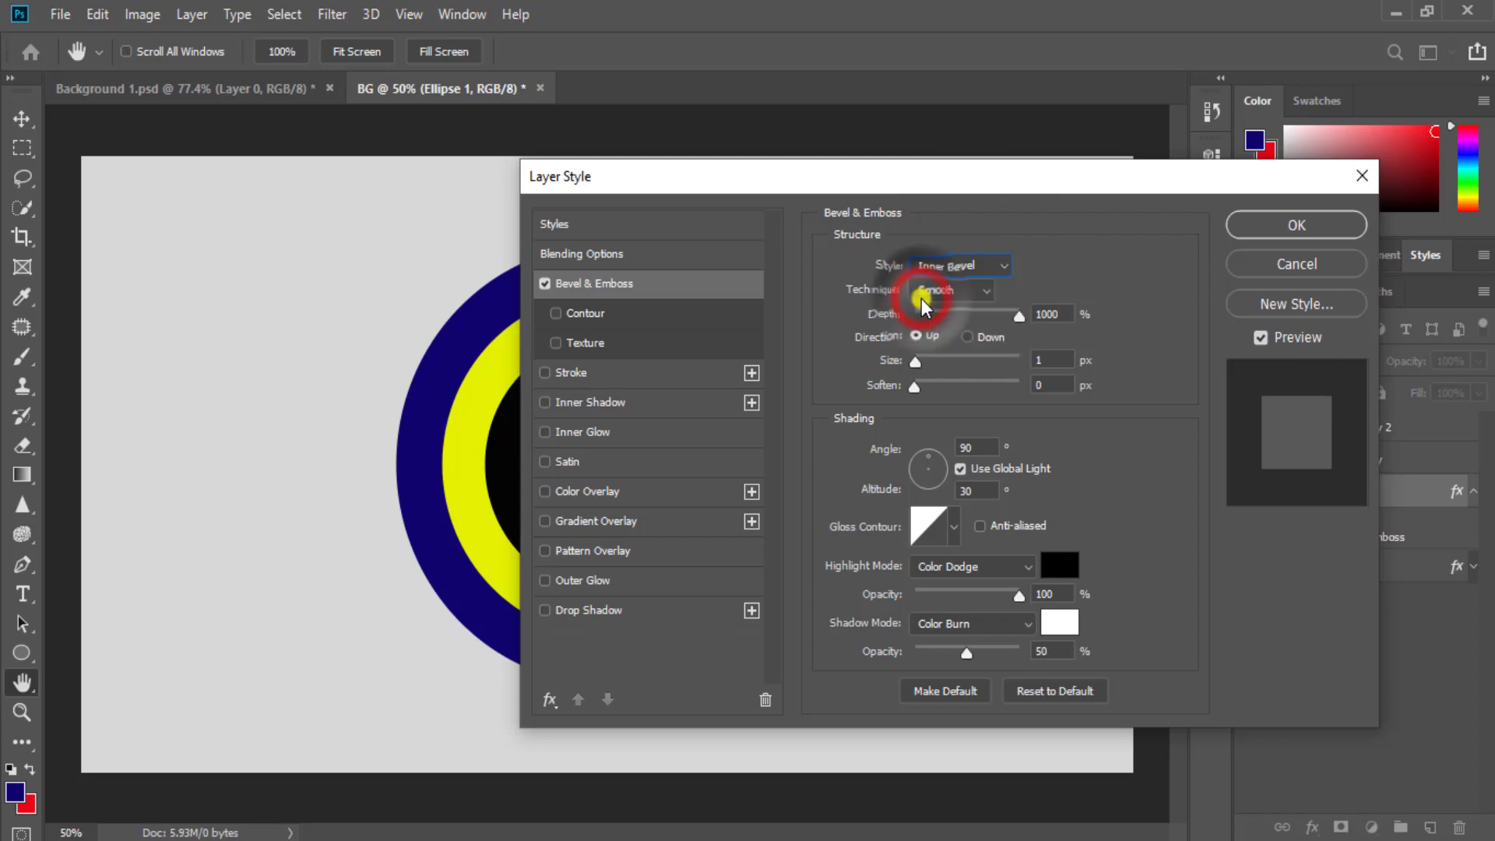
{"action": "left_click", "coordinate": [951, 290]}
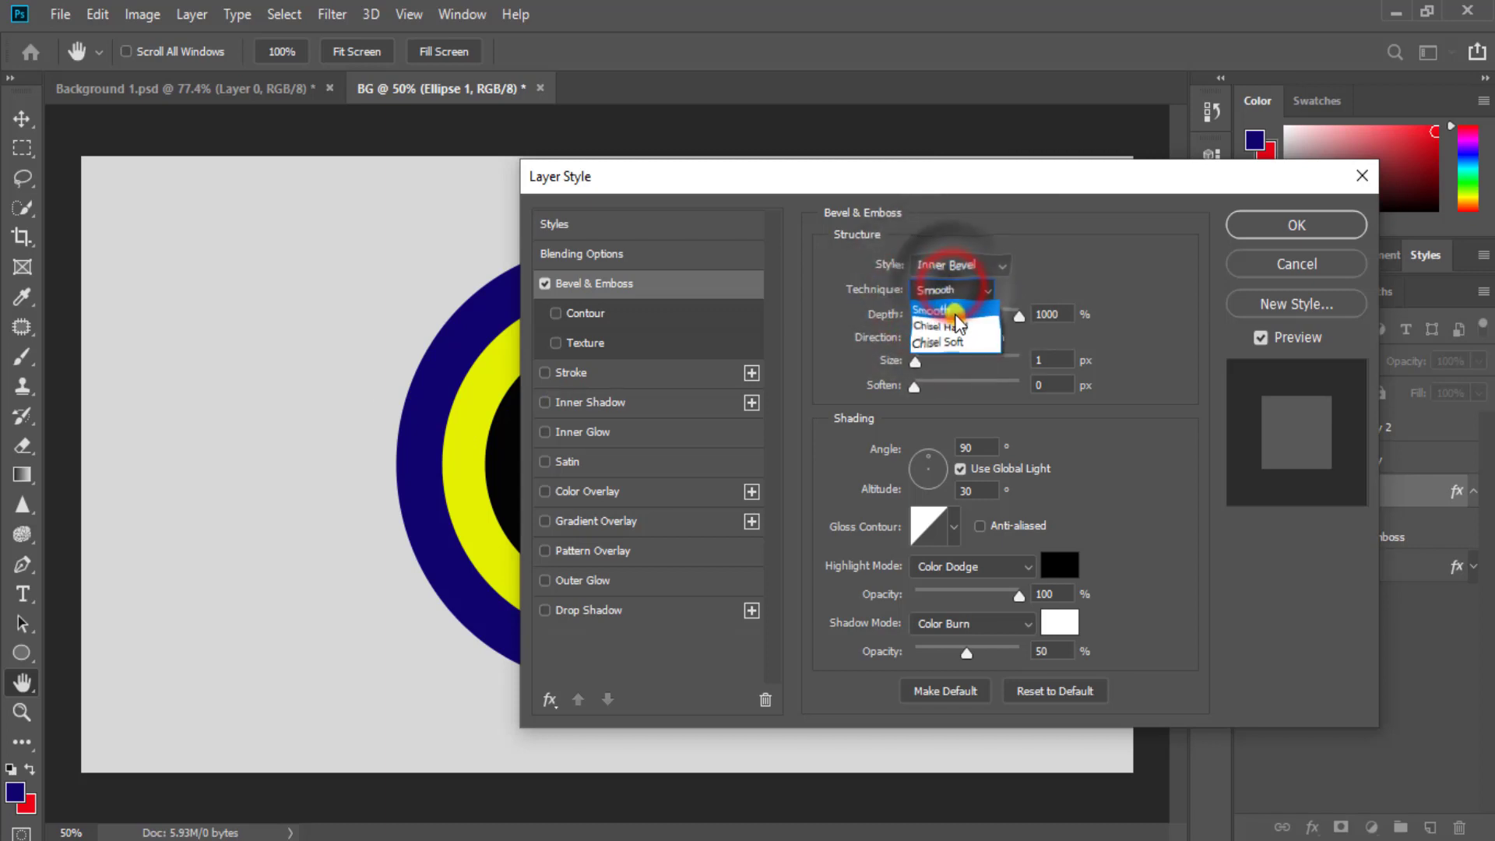
{"action": "left_click", "coordinate": [950, 310]}
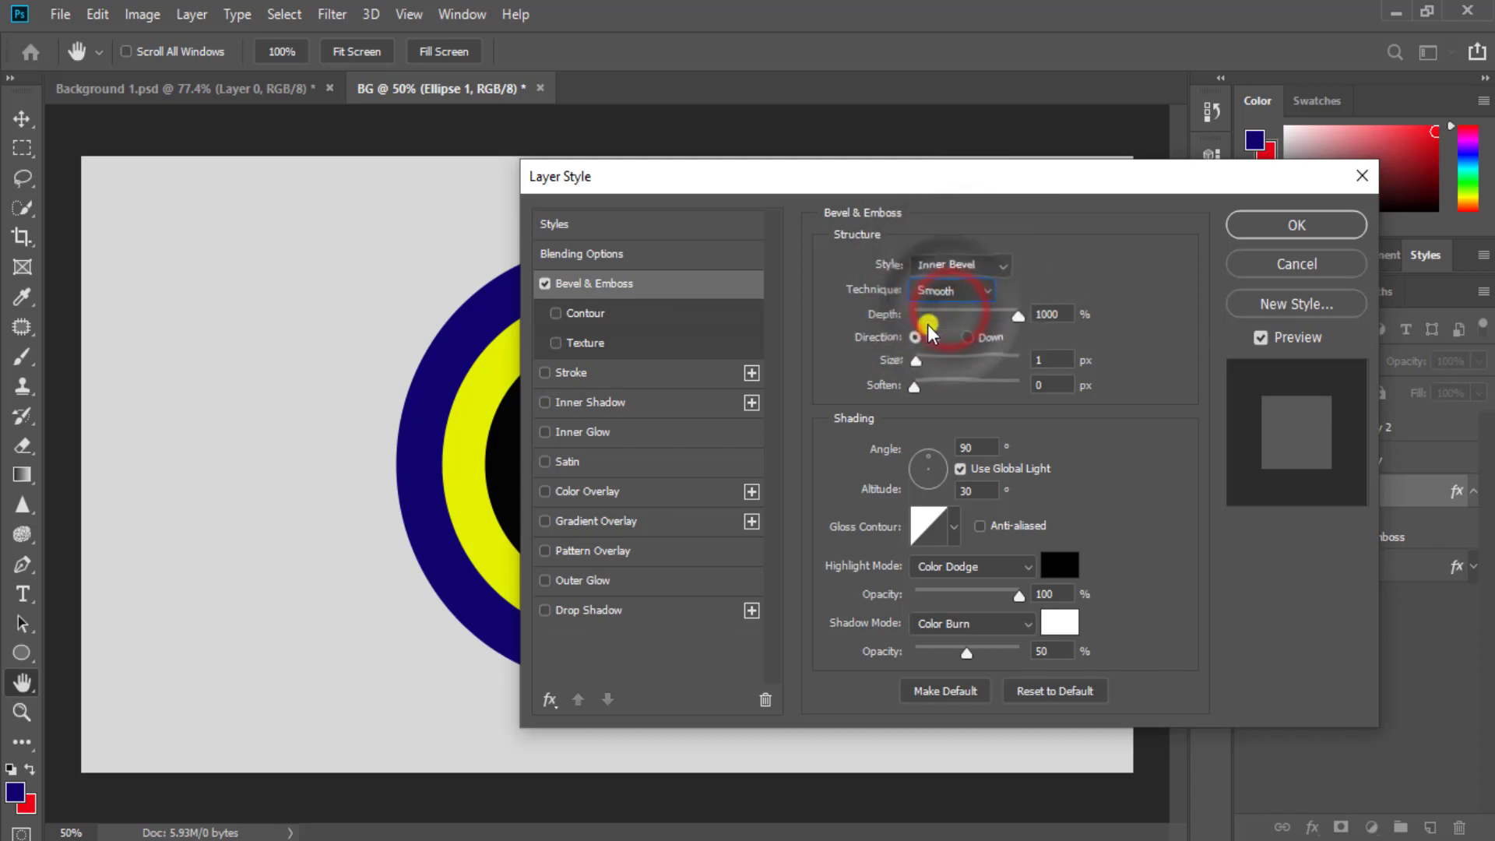
Set the bevel structure to 1000% depth, Up direction and 1 px size
{"action": "double_click", "coordinate": [1065, 315]}
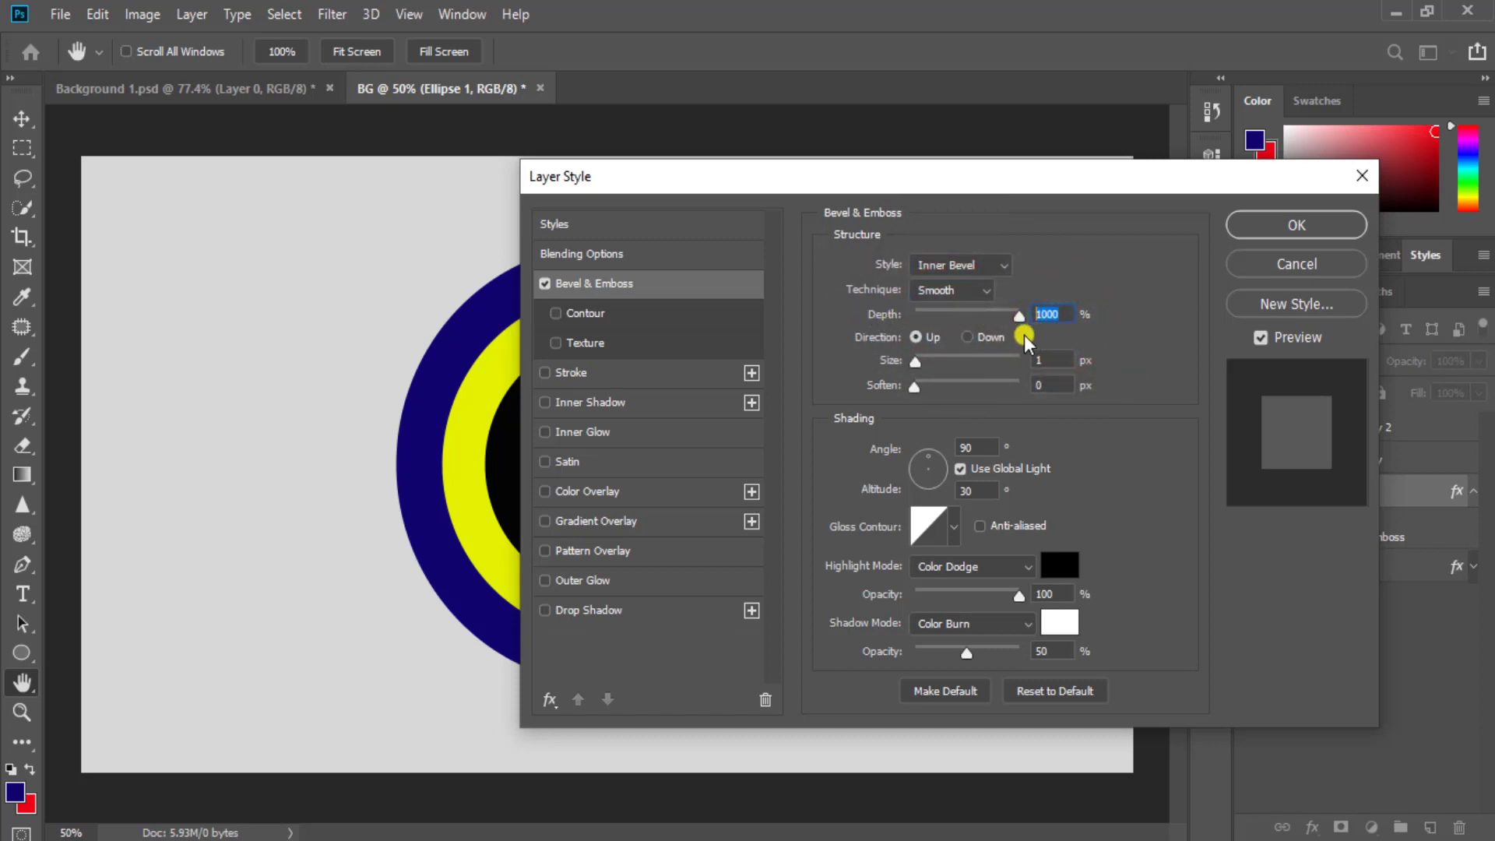
{"action": "left_click", "coordinate": [919, 342]}
{"action": "left_click", "coordinate": [915, 362]}
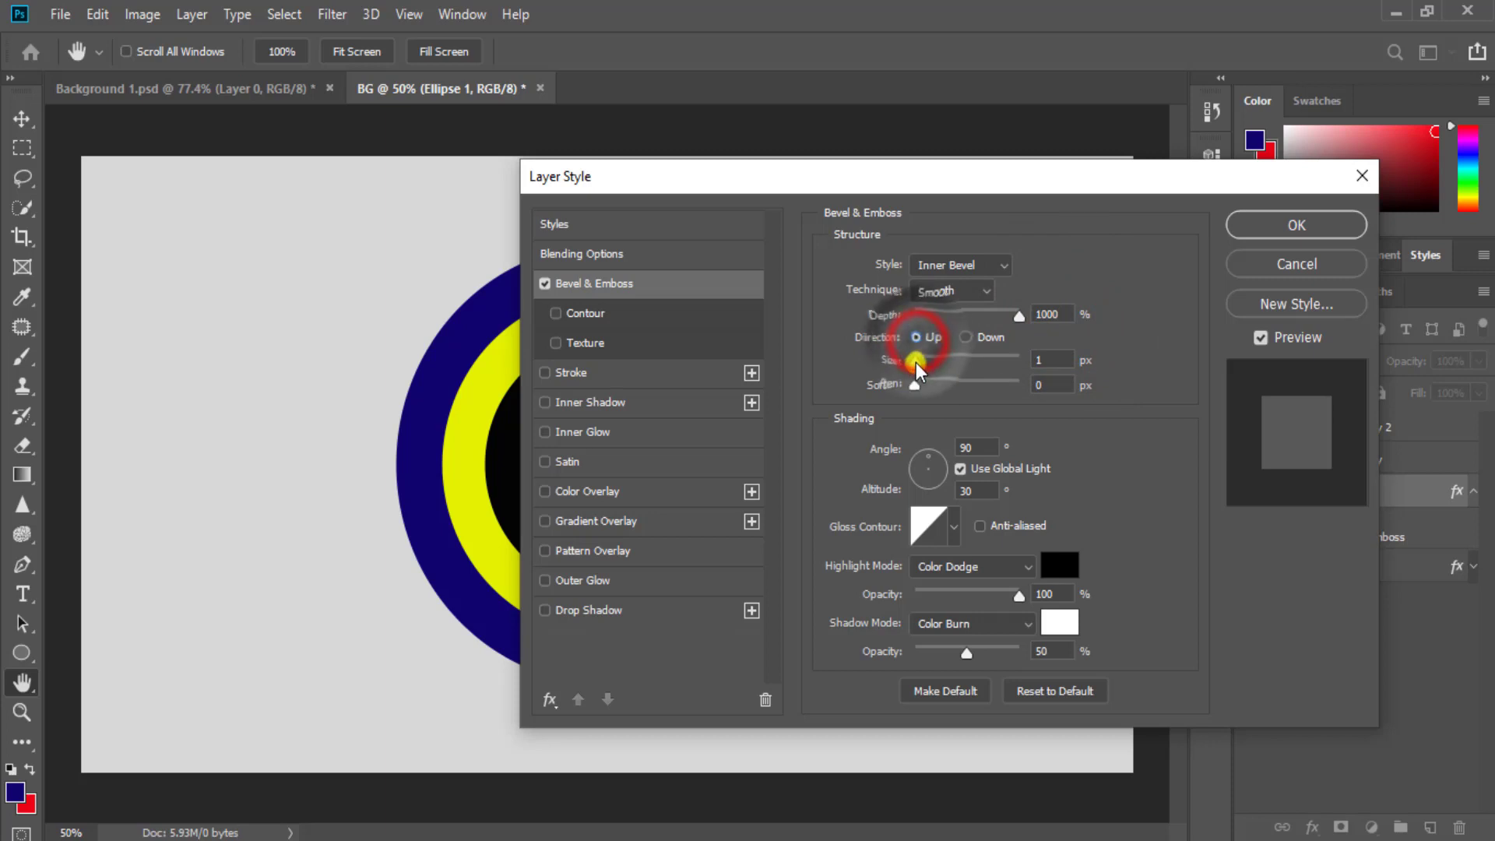
{"action": "double_click", "coordinate": [1054, 360]}
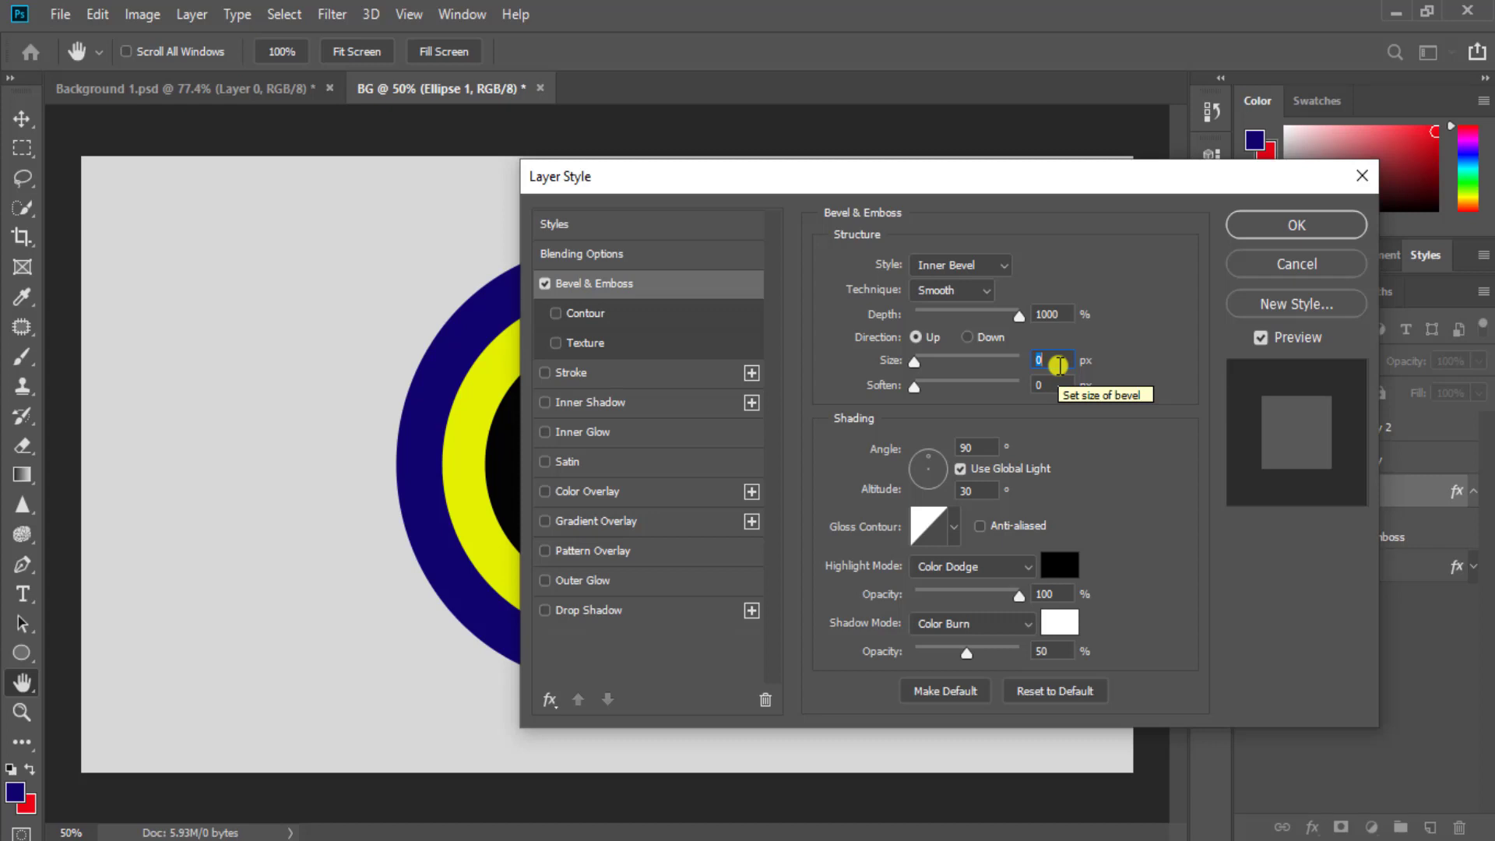
{"action": "type", "text": "1"}
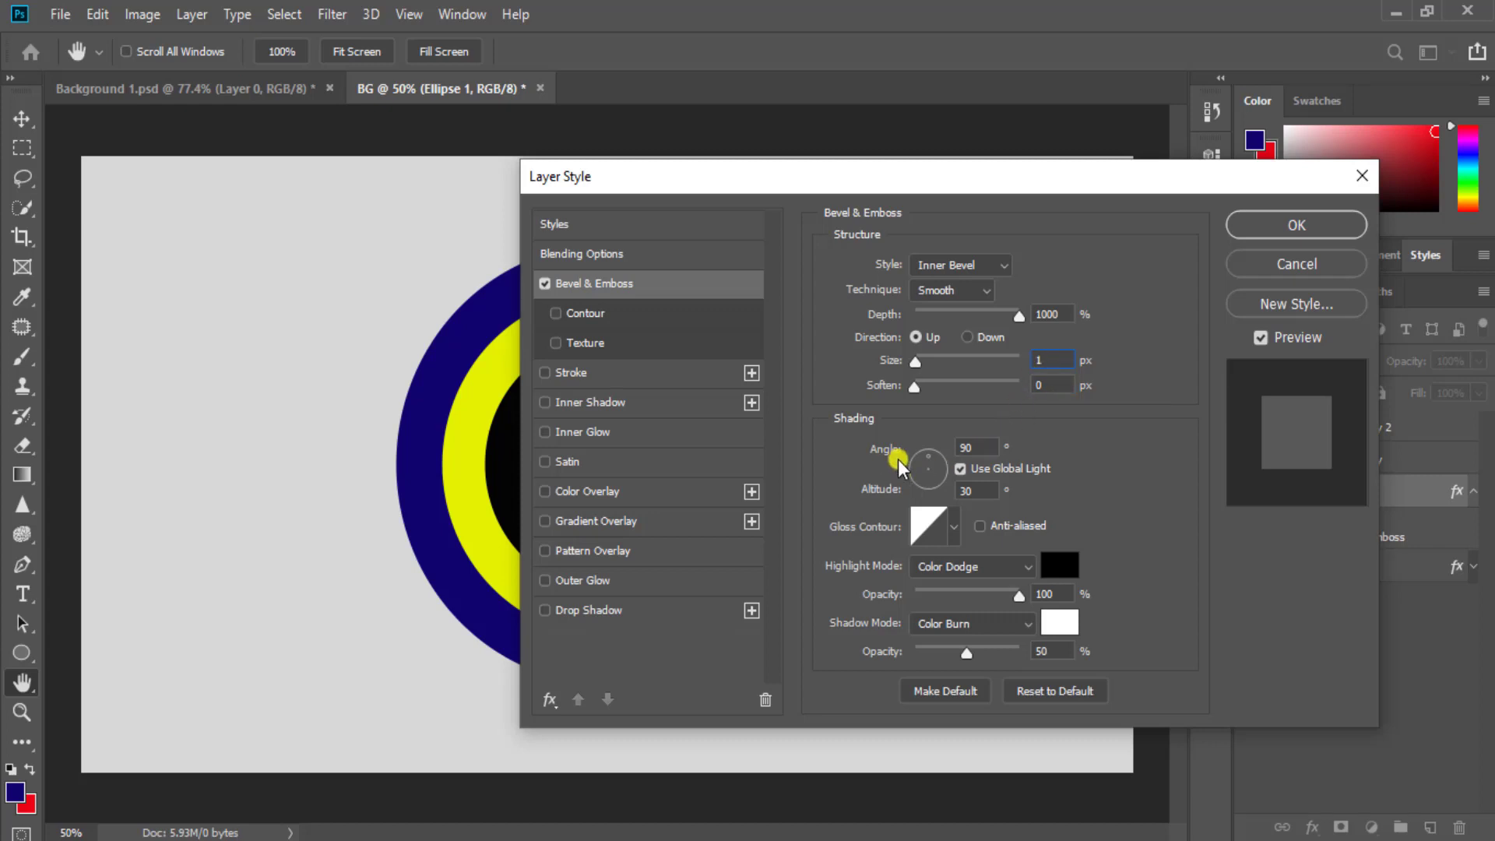
Set the bevel shading angle to -90° and the altitude to 0°
{"action": "left_click", "coordinate": [985, 445]}
{"action": "type", "text": "-9"}
{"action": "left_click", "coordinate": [985, 489]}
{"action": "type", "text": "0"}
Set the bevel's highlight mode to Color Dodge with black, 000000, as the highlight colour
{"action": "left_click", "coordinate": [933, 568]}
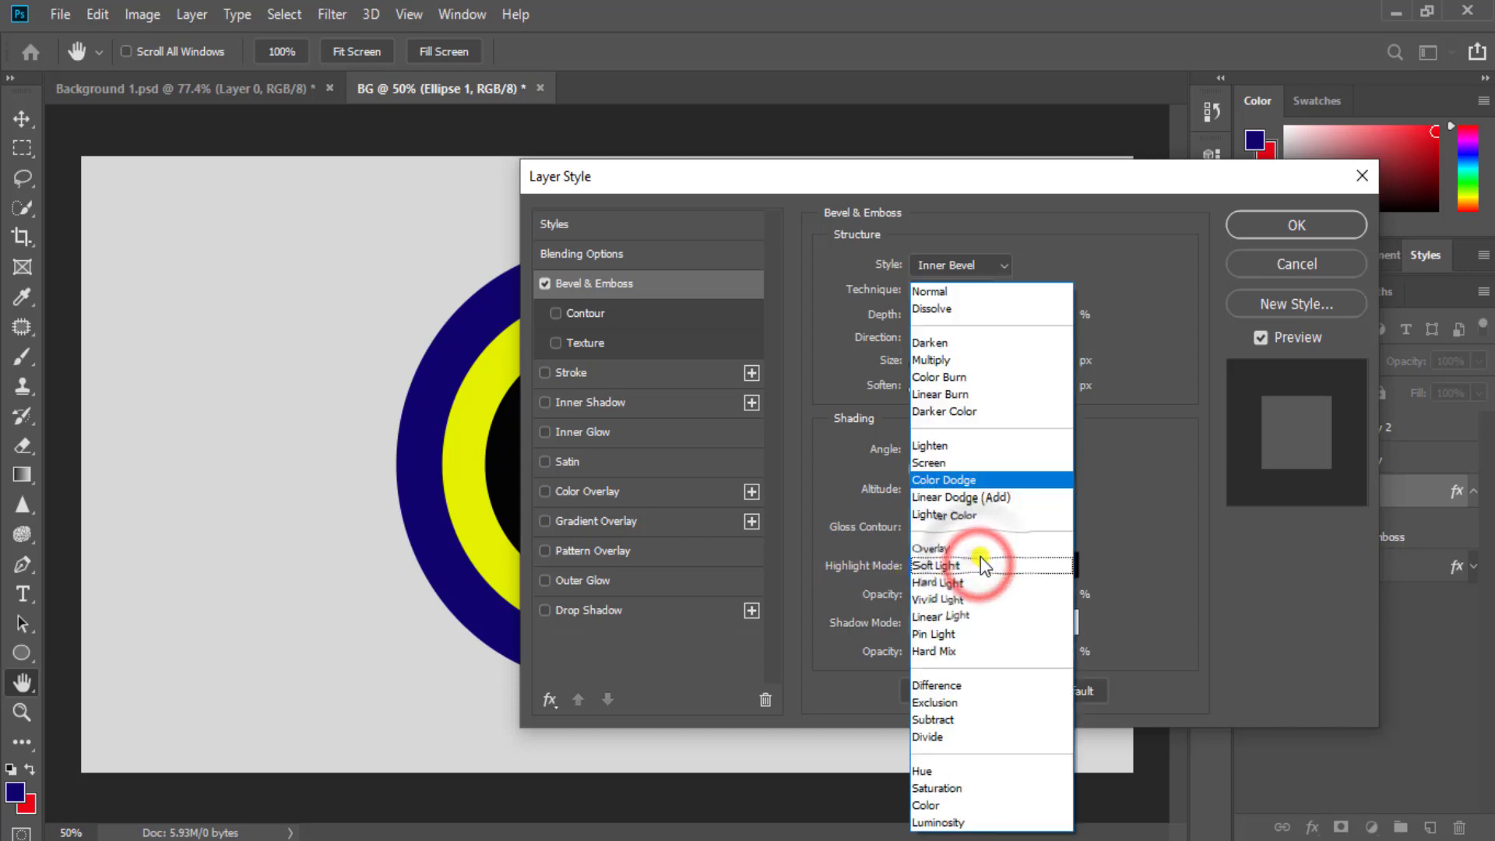
{"action": "left_click", "coordinate": [951, 479]}
{"action": "left_click", "coordinate": [1059, 567]}
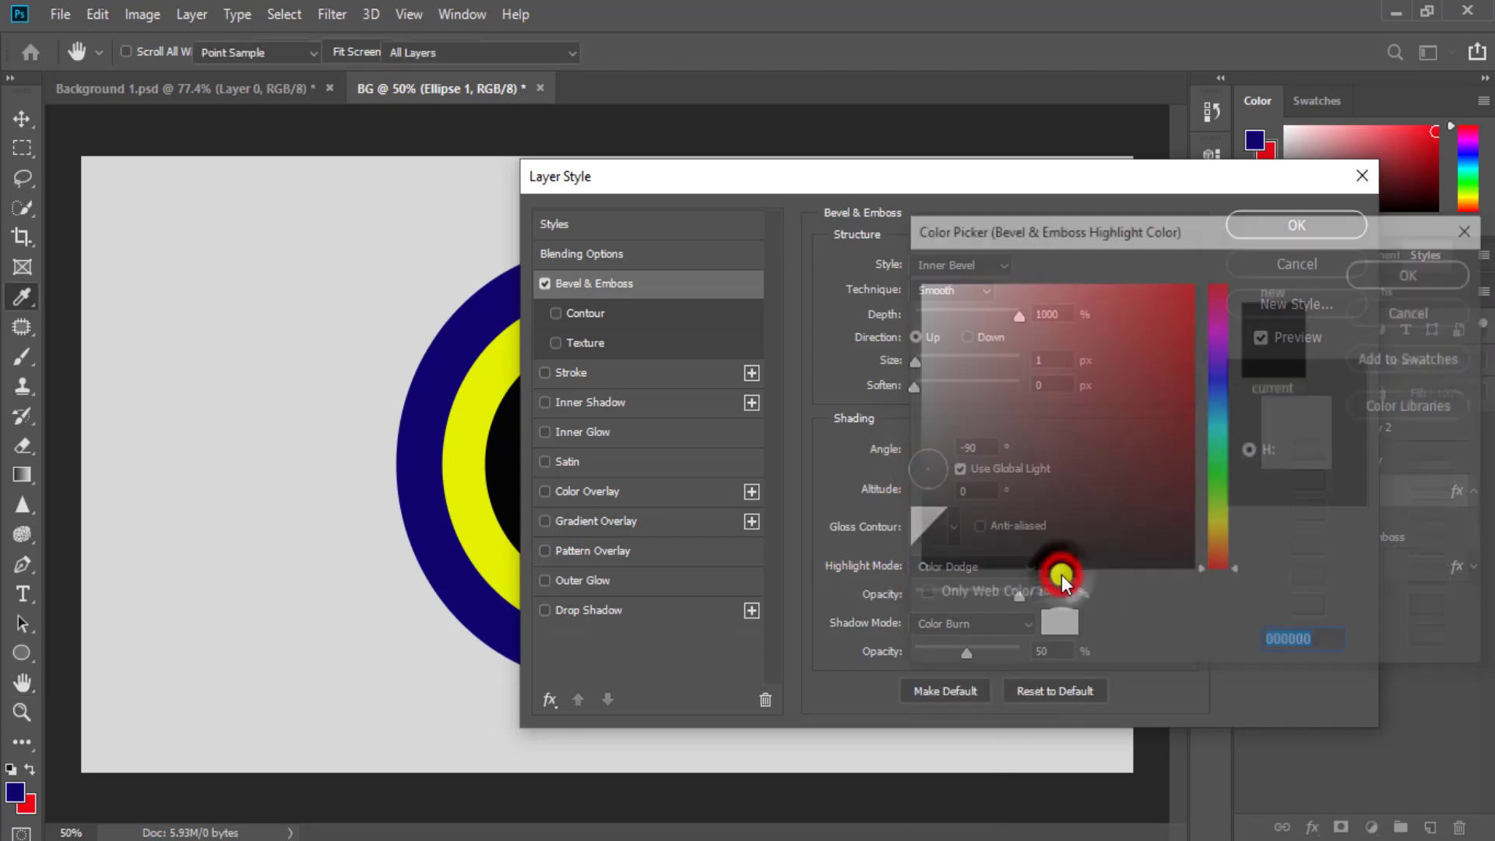
{"action": "left_click", "coordinate": [1372, 269]}
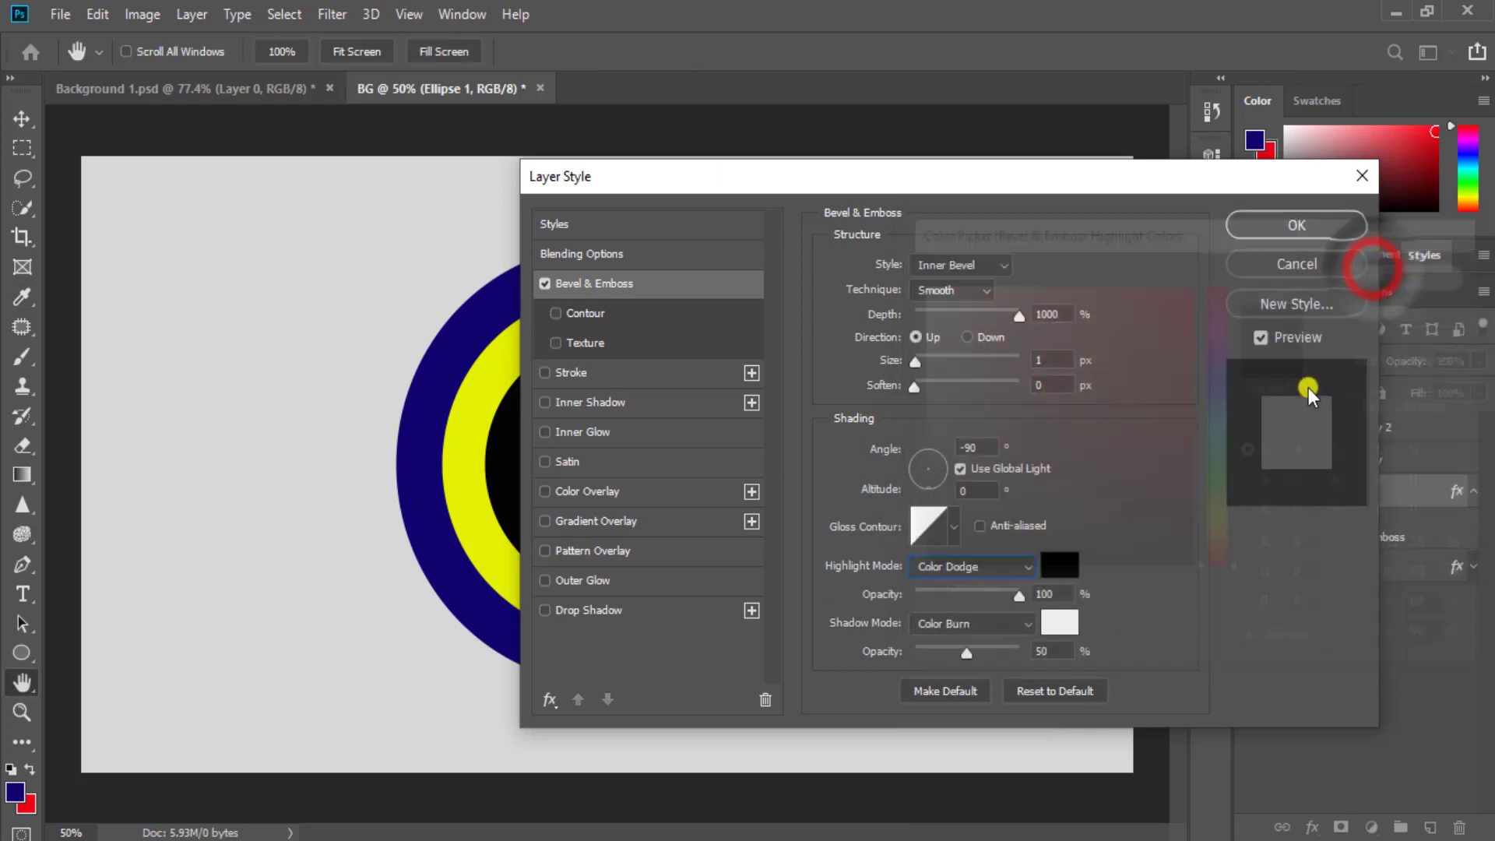
Set the bevel's shadow mode to Color Burn with white, ffffff, as the shadow colour and 50% opacity
{"action": "left_click", "coordinate": [956, 626]}
{"action": "left_click", "coordinate": [952, 377]}
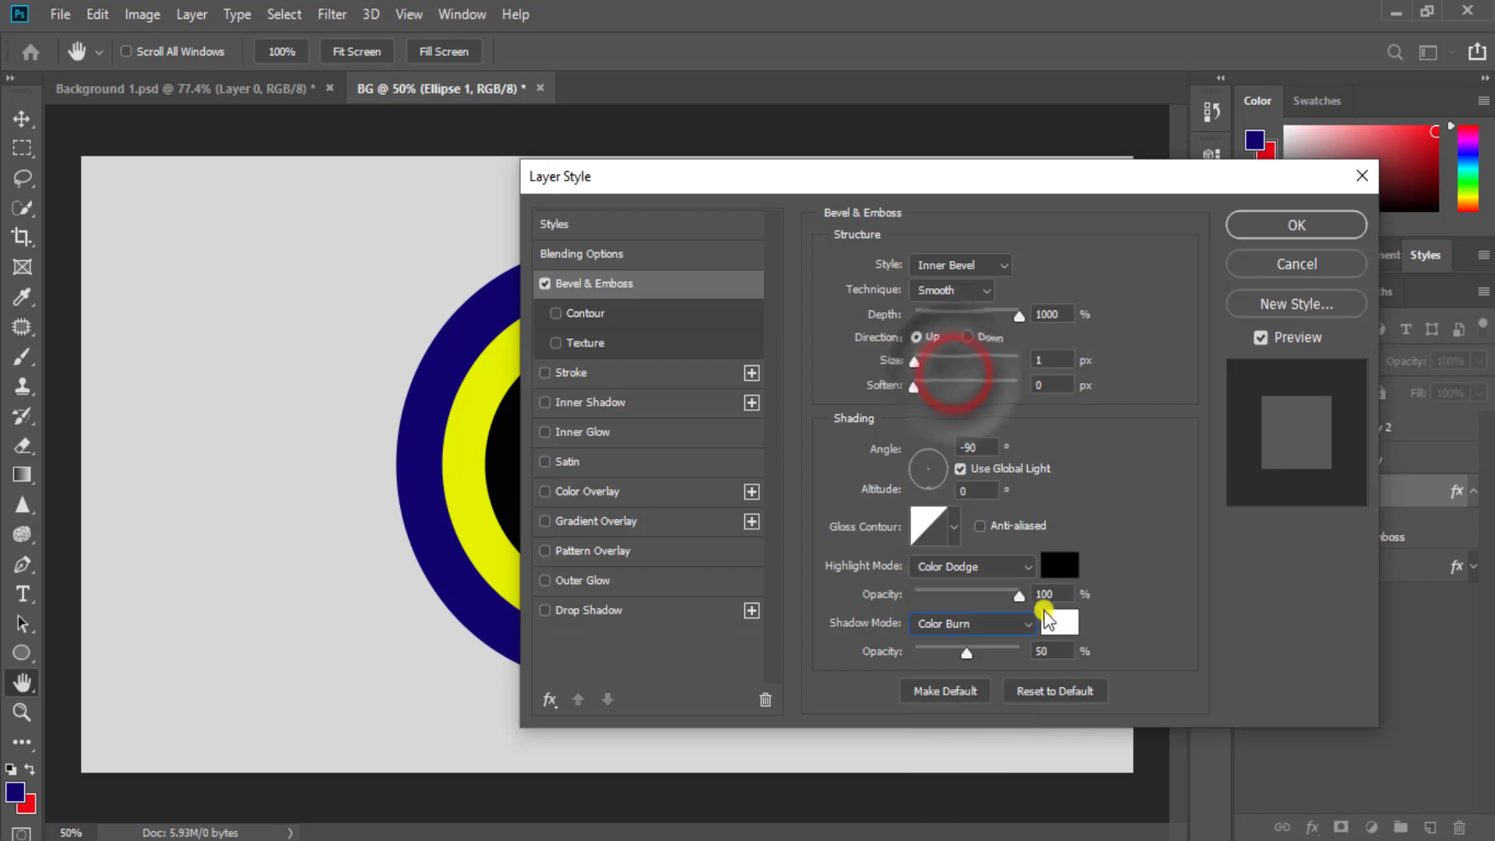
{"action": "left_click", "coordinate": [1060, 621]}
{"action": "left_click_drag", "start_coordinate": [940, 329], "coordinate": [894, 250]}
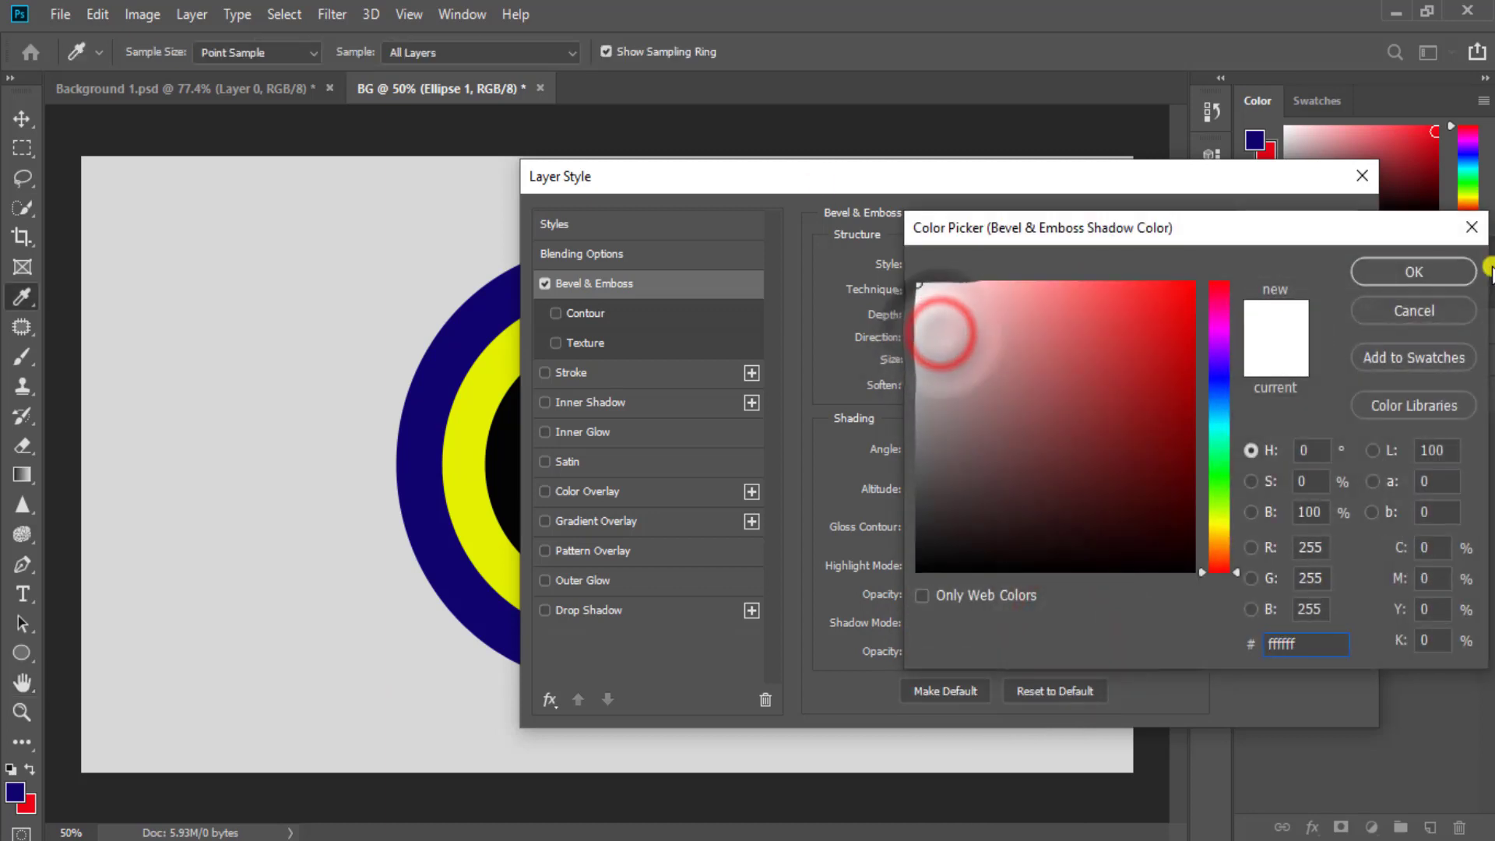
{"action": "left_click", "coordinate": [1394, 273]}
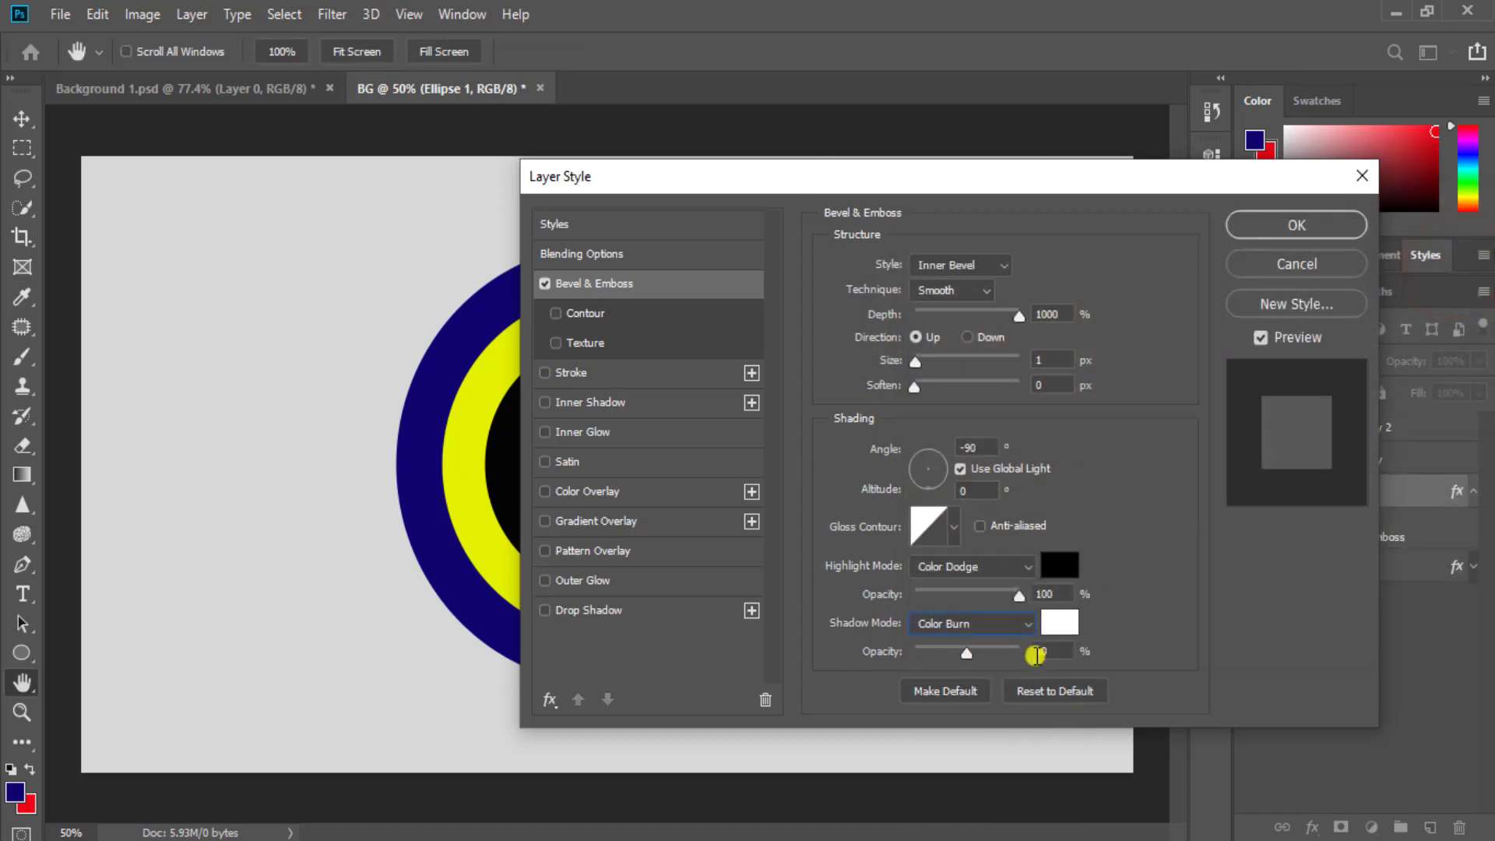
{"action": "double_click", "coordinate": [1039, 652]}
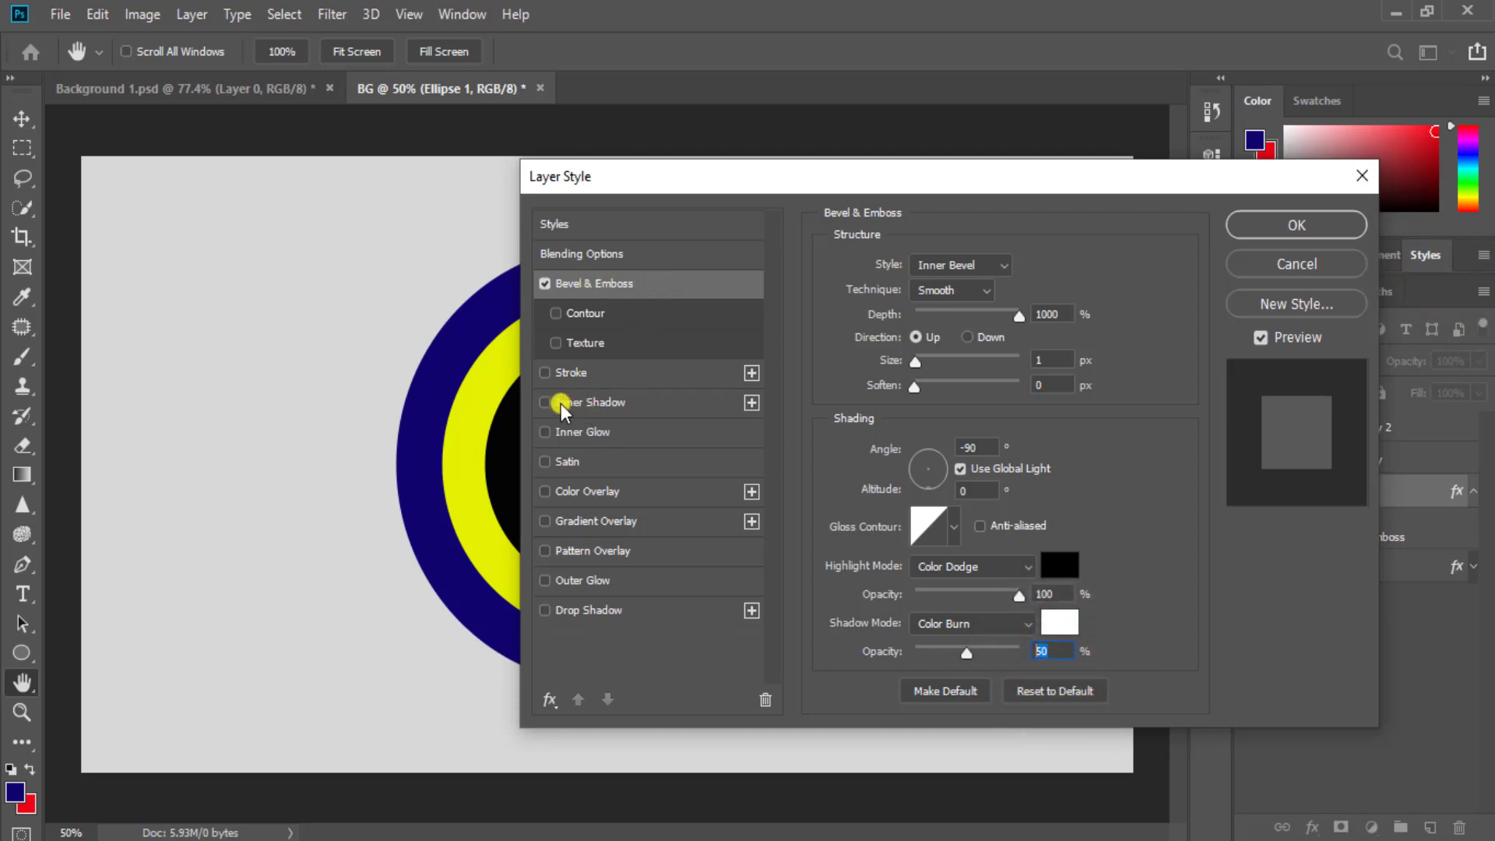
Add an Inner Shadow to the largest circle with Darken blend mode, black colour and 50% opacity
{"action": "left_click", "coordinate": [611, 403]}
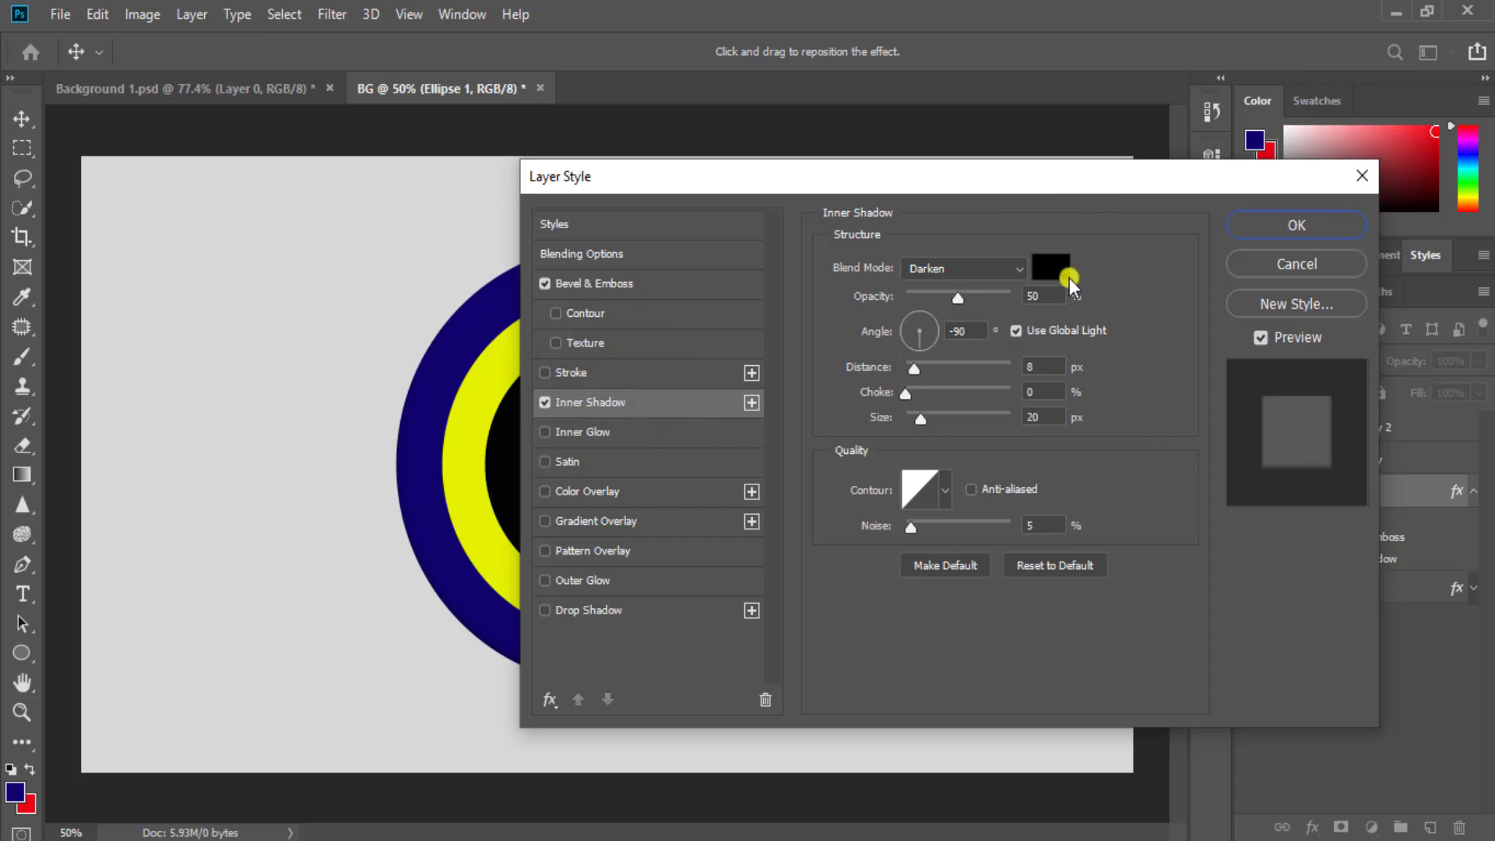
{"action": "left_click", "coordinate": [973, 264]}
{"action": "left_click", "coordinate": [930, 335]}
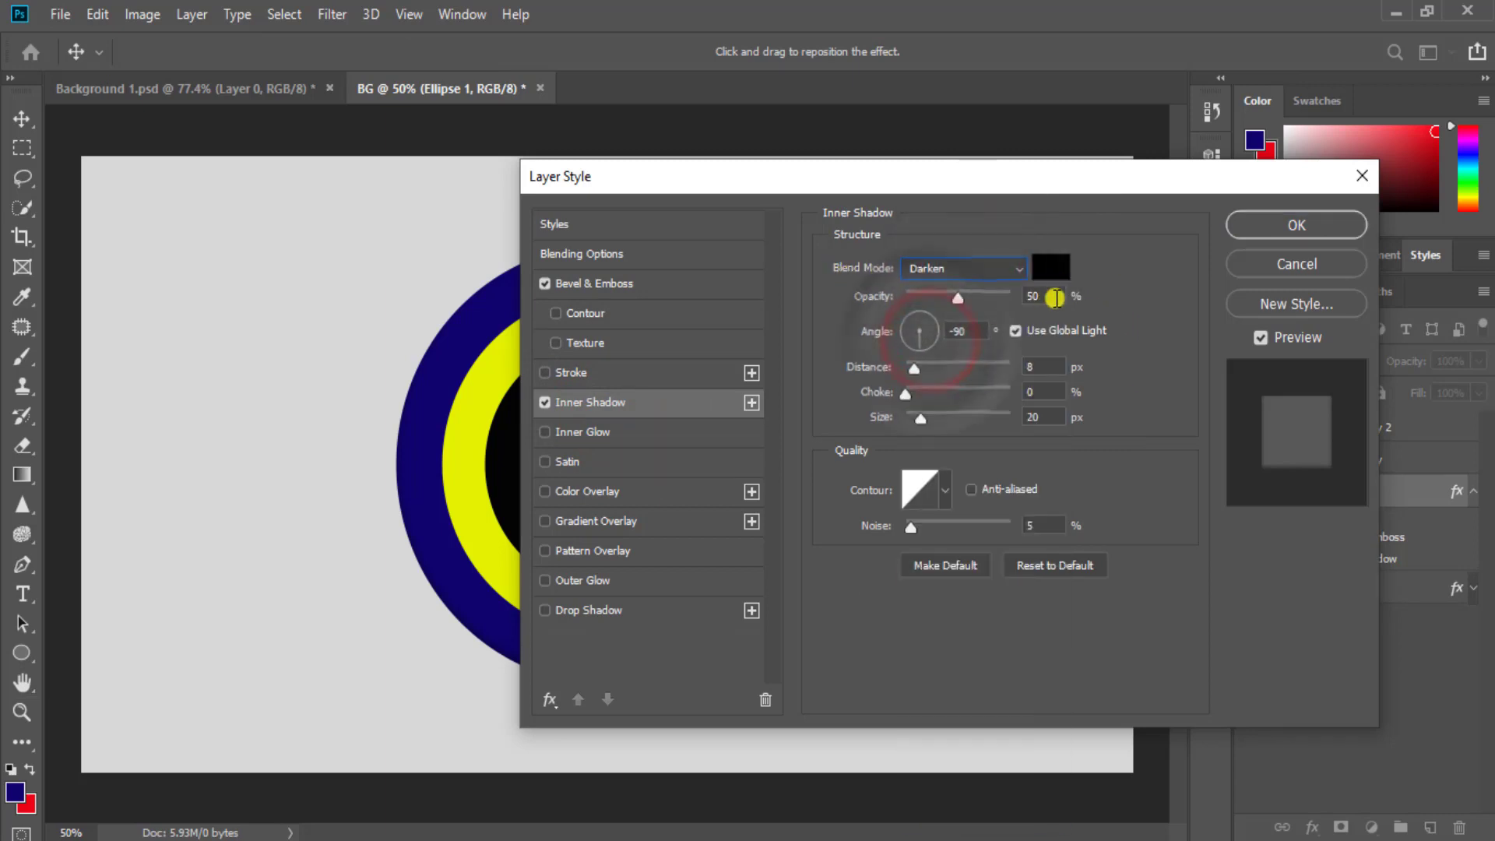
{"action": "left_click", "coordinate": [1059, 261]}
{"action": "left_click", "coordinate": [963, 506]}
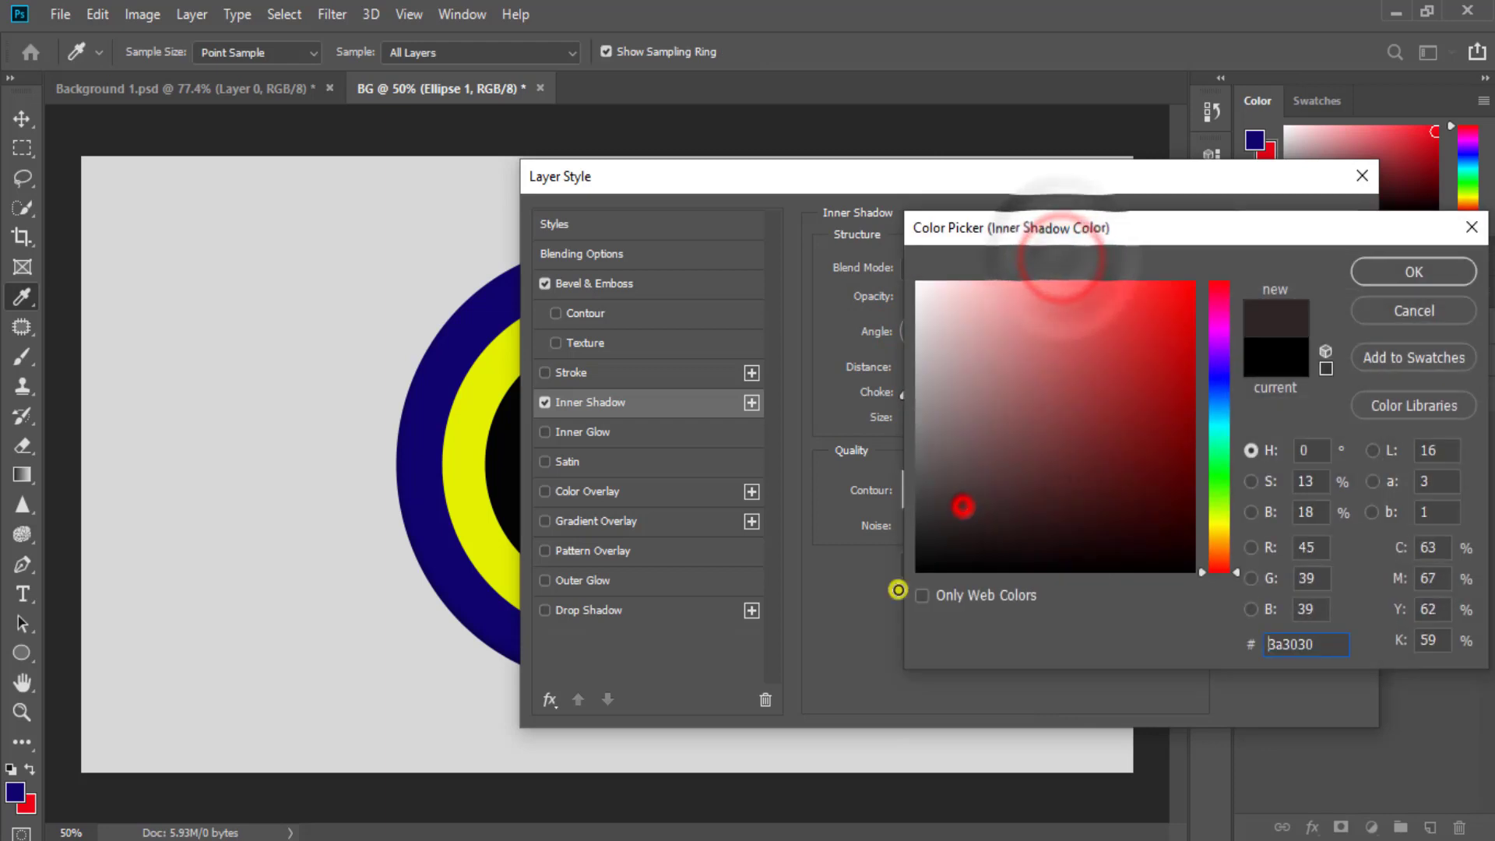
{"action": "left_click", "coordinate": [1377, 270]}
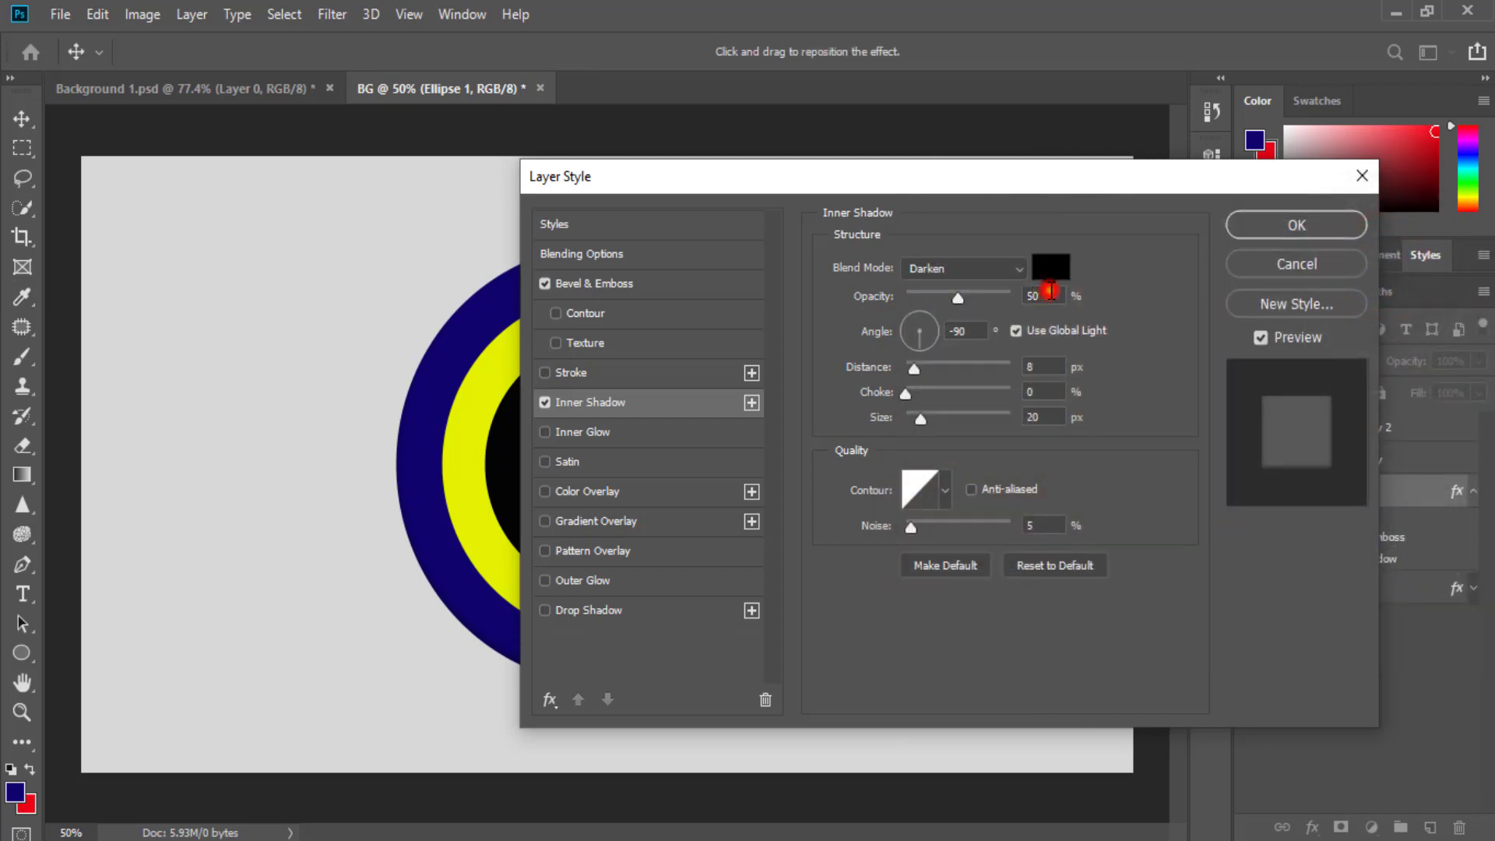
{"action": "double_click", "coordinate": [1050, 293]}
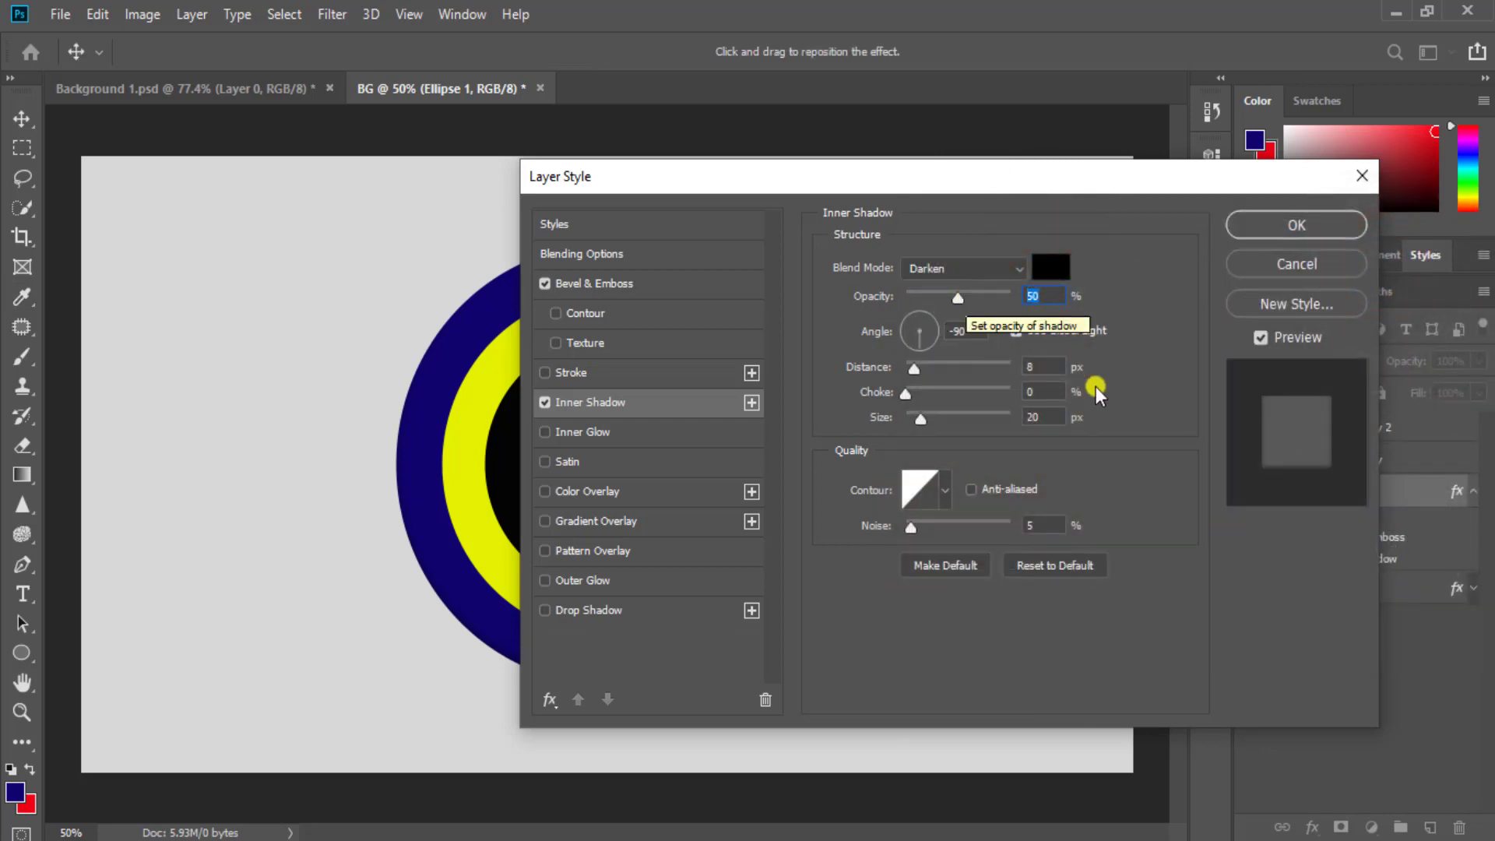
Set the inner shadow's angle to 90°, distance to 8 px, choke to 0%, size to 20 px and noise to 5%
{"action": "double_click", "coordinate": [967, 332]}
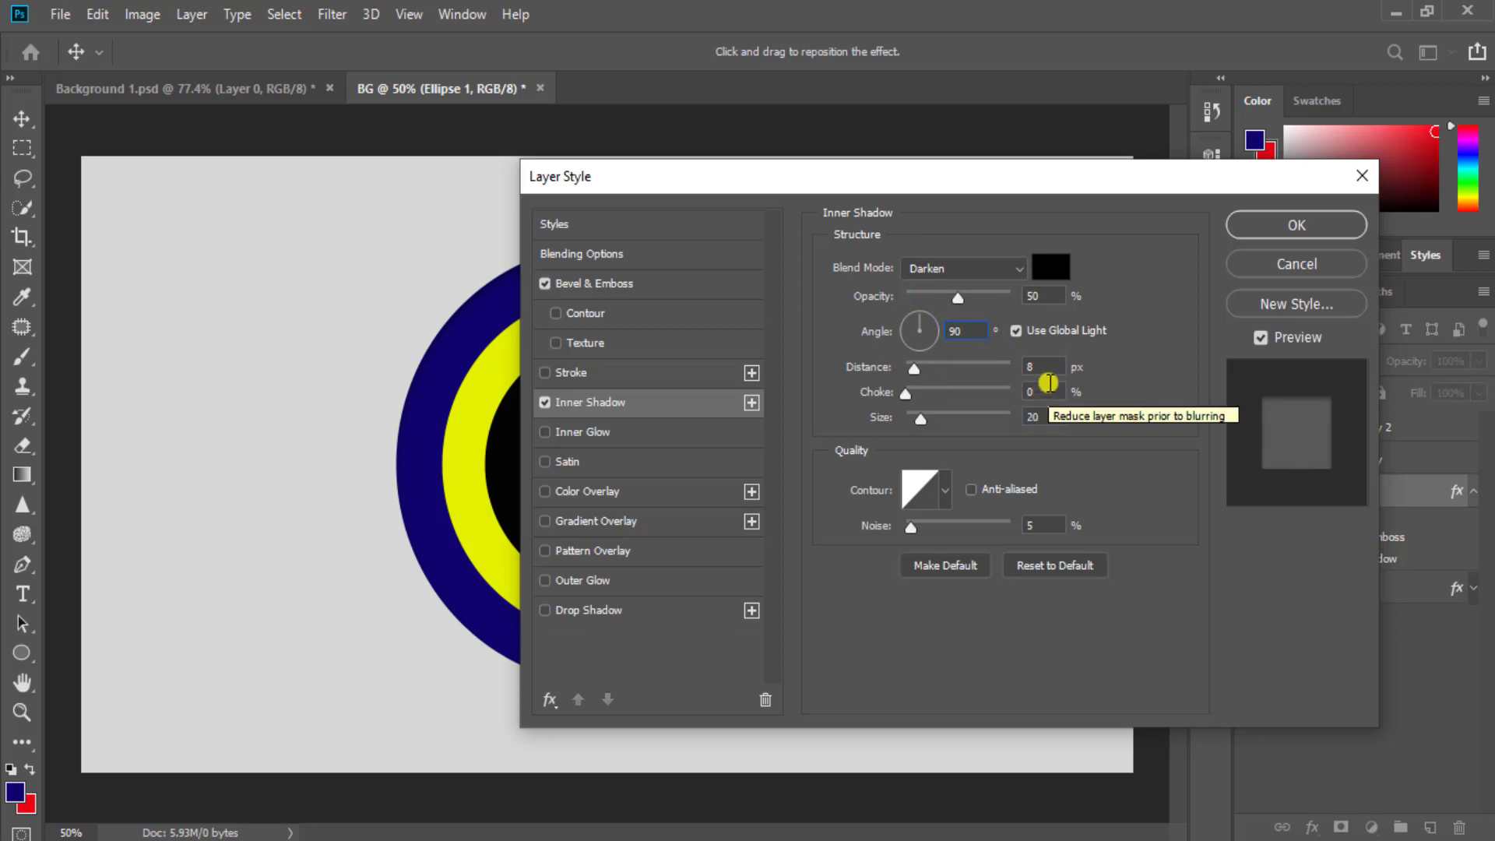
{"action": "double_click", "coordinate": [1040, 367]}
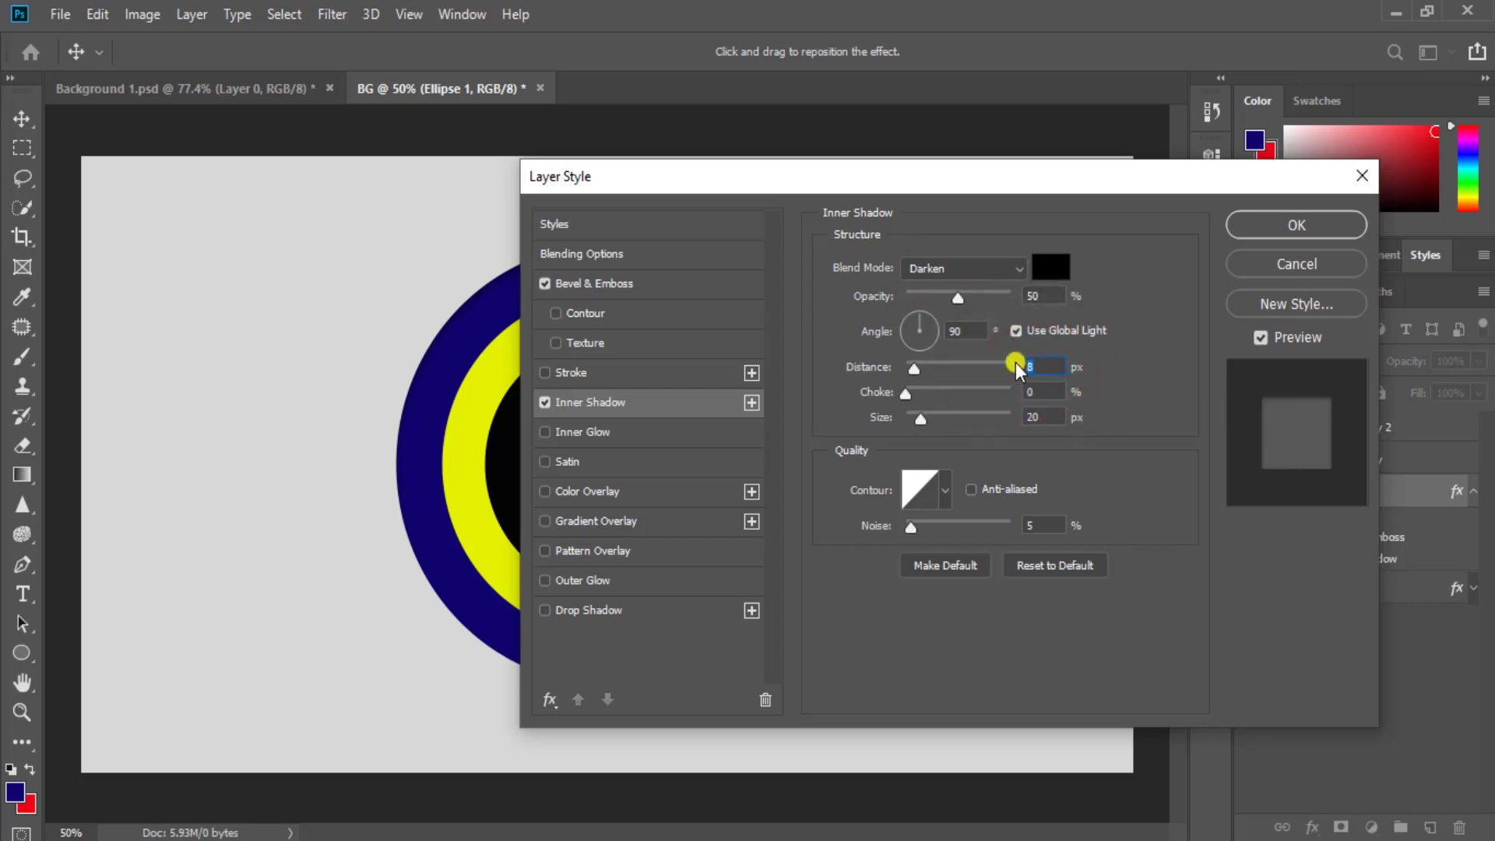
{"action": "double_click", "coordinate": [1041, 418]}
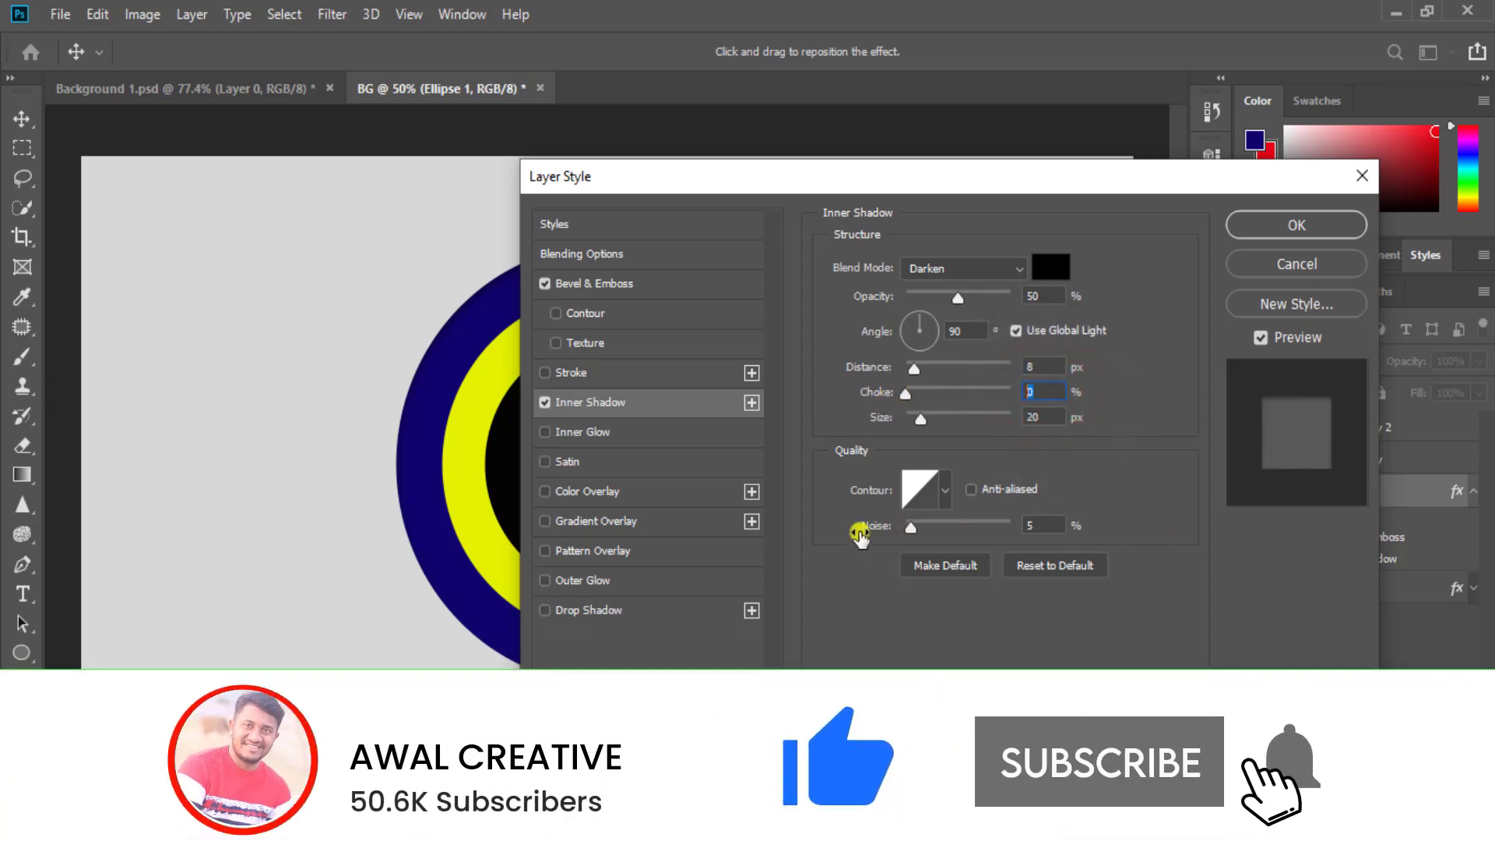
{"action": "double_click", "coordinate": [1051, 526]}
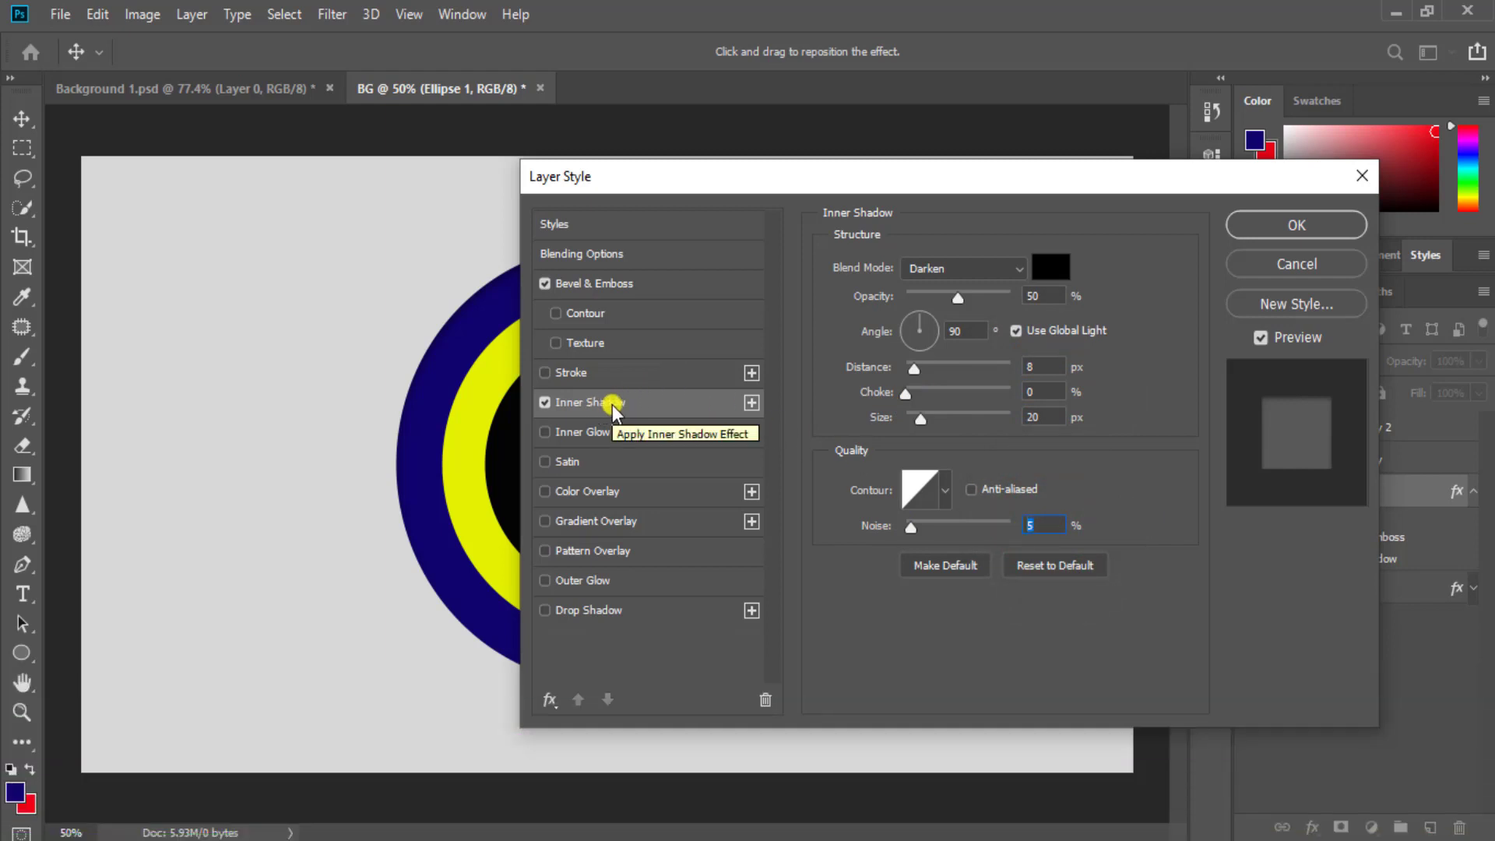
Add a Pattern Overlay with the thick diagonal-line pattern at Normal mode, 100% opacity and 5% scale, and apply the layer style
{"action": "left_click", "coordinate": [545, 550]}
{"action": "left_click", "coordinate": [576, 550]}
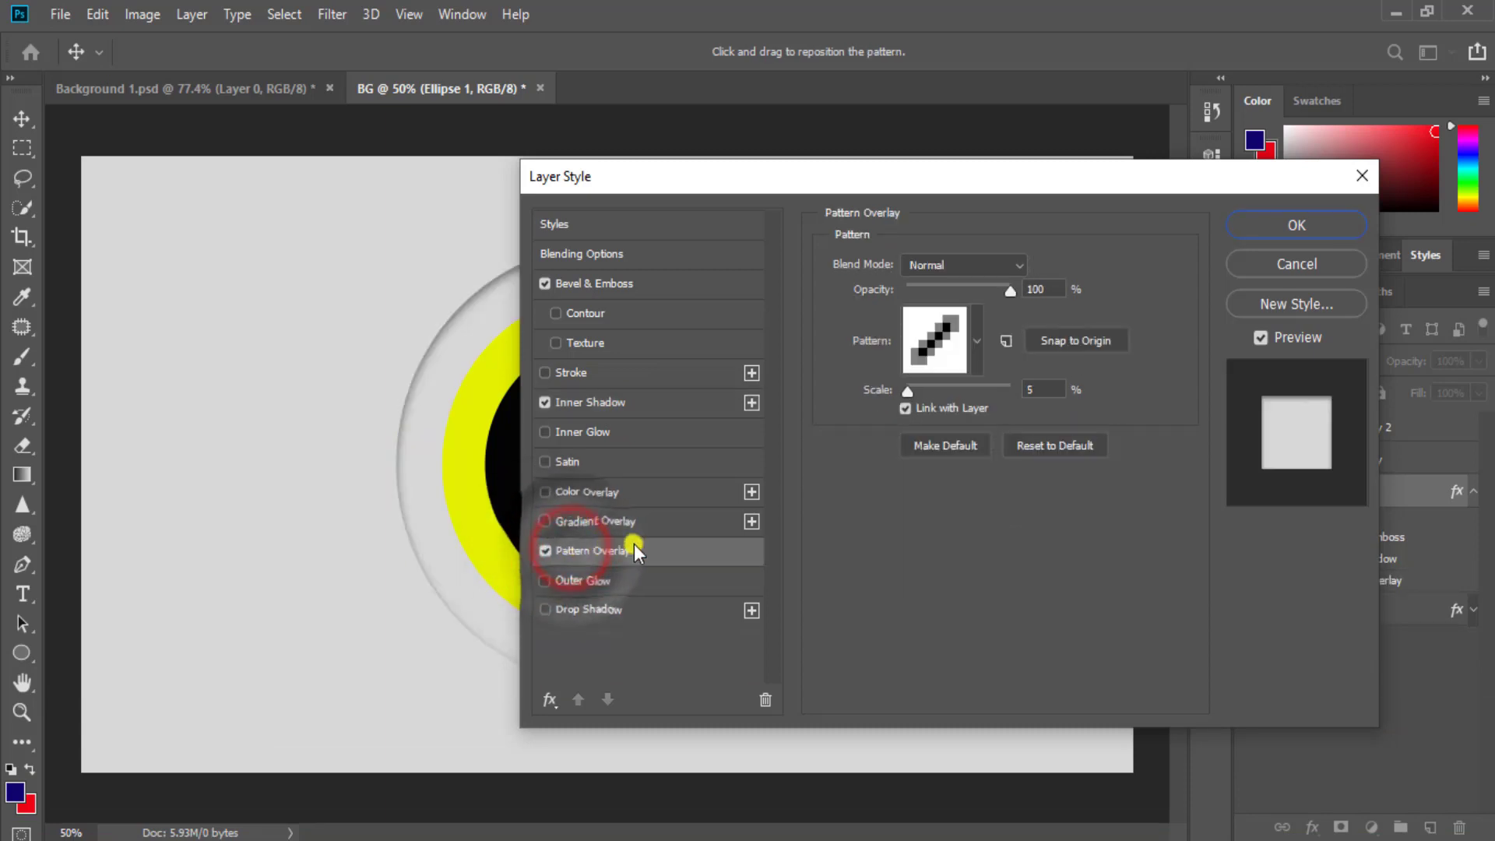
{"action": "left_click", "coordinate": [978, 337]}
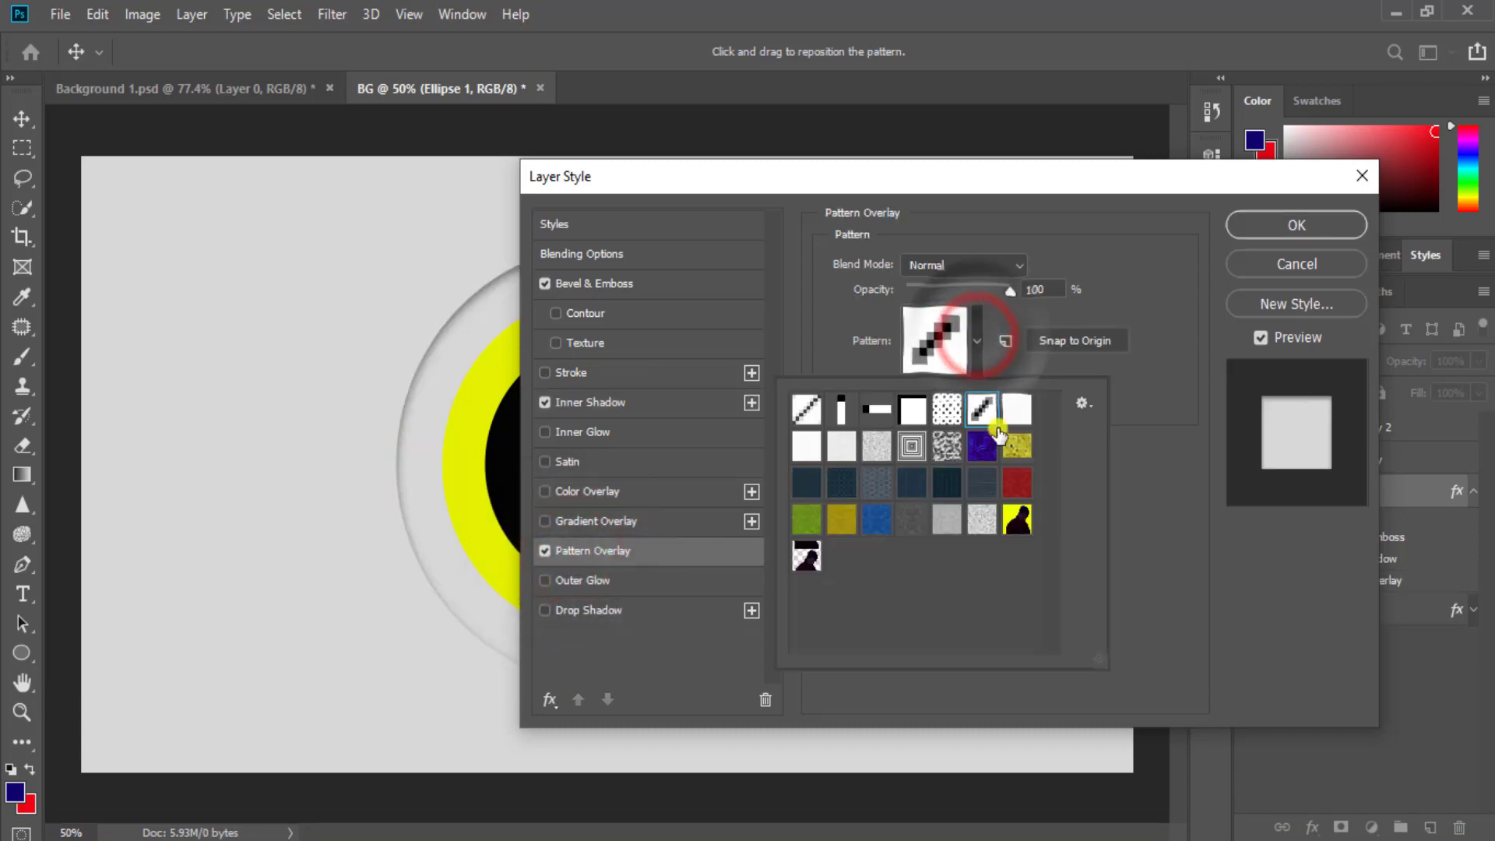
{"action": "left_click", "coordinate": [1138, 232]}
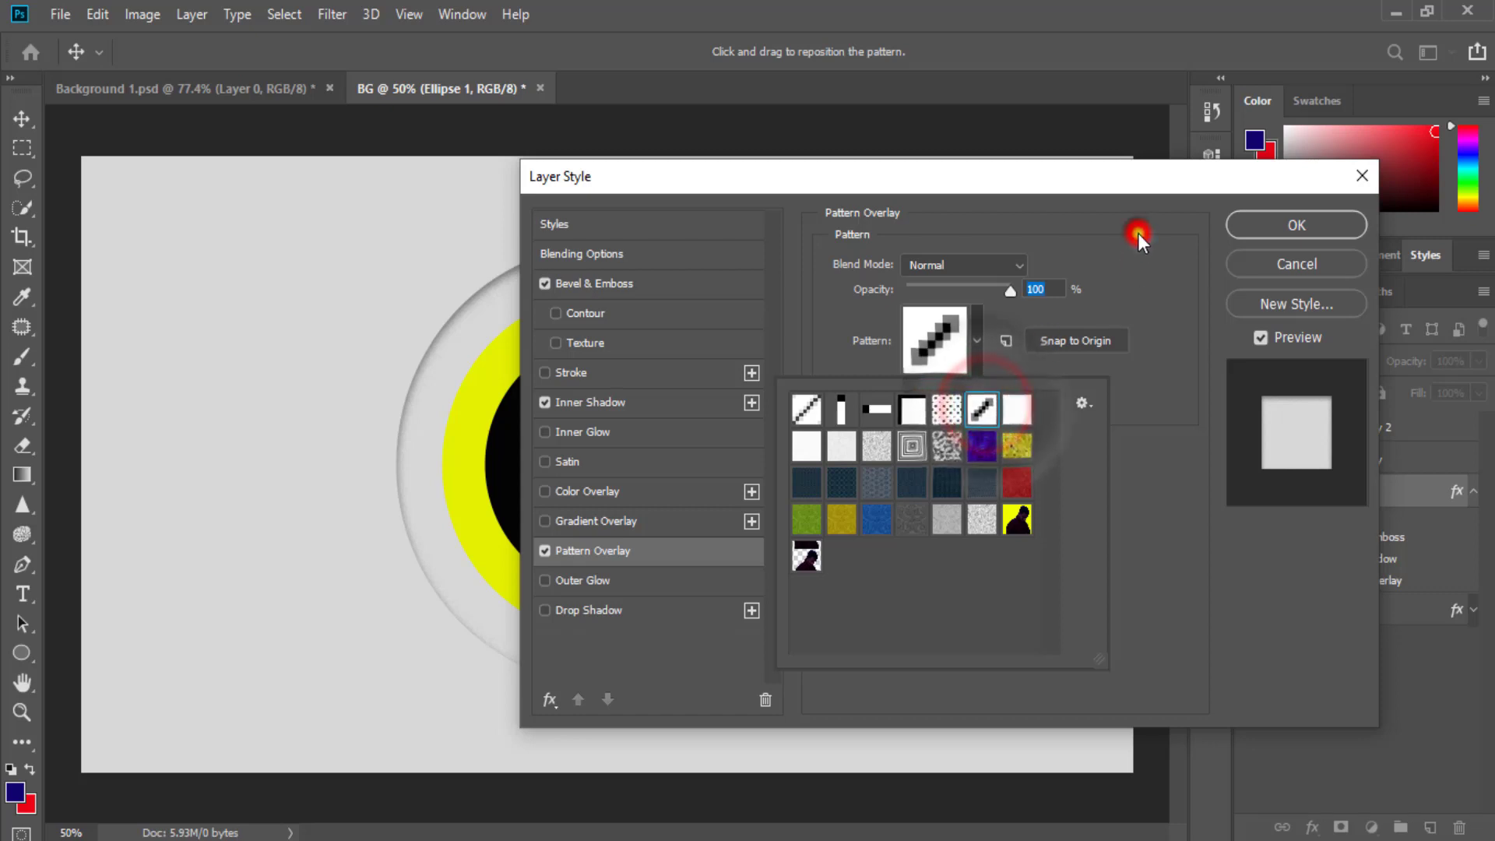
{"action": "left_click", "coordinate": [1006, 291]}
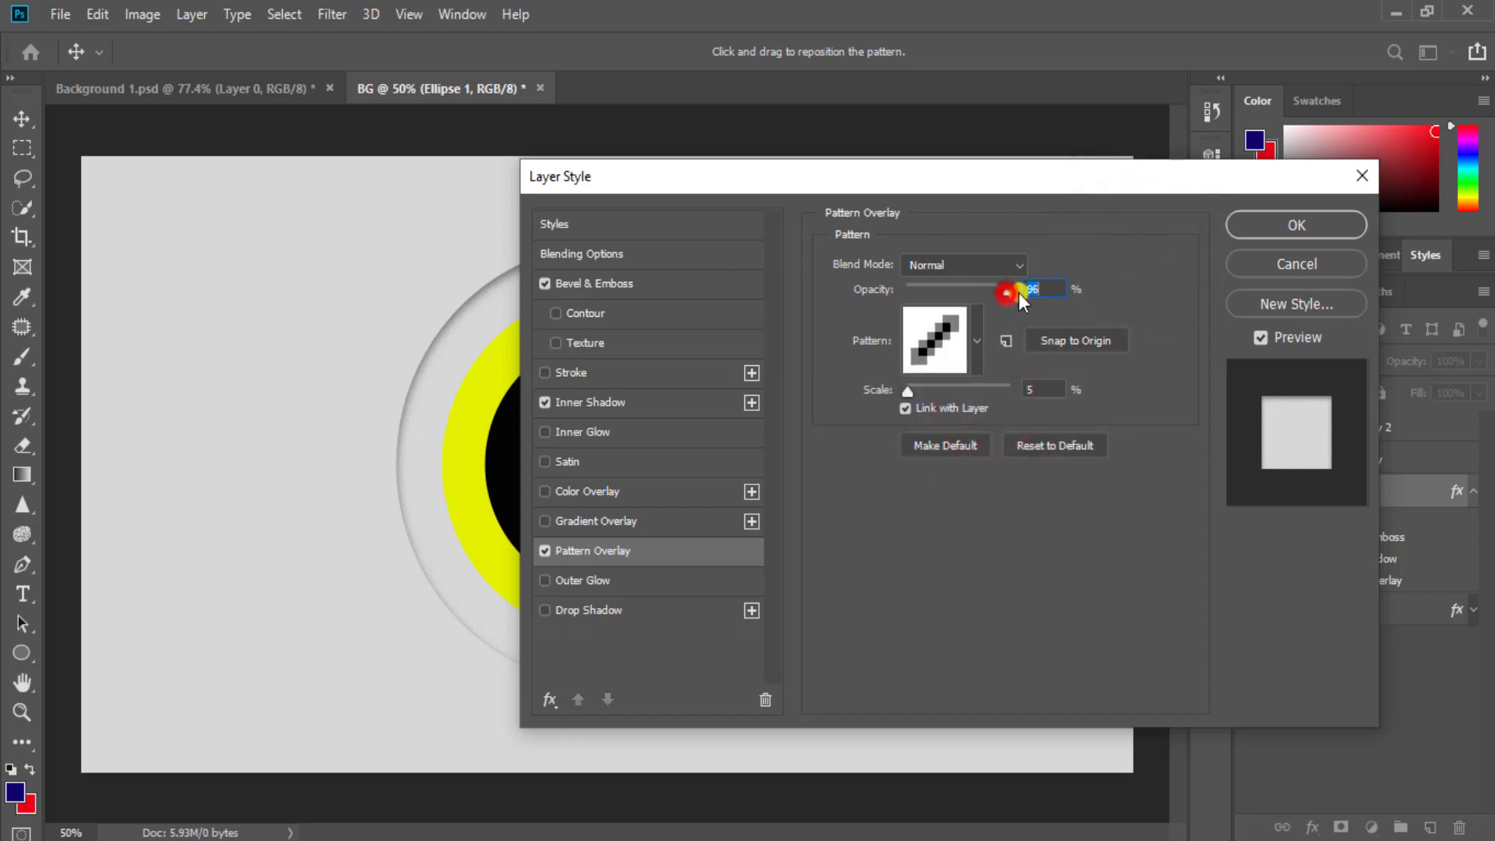
{"action": "left_click", "coordinate": [1048, 388]}
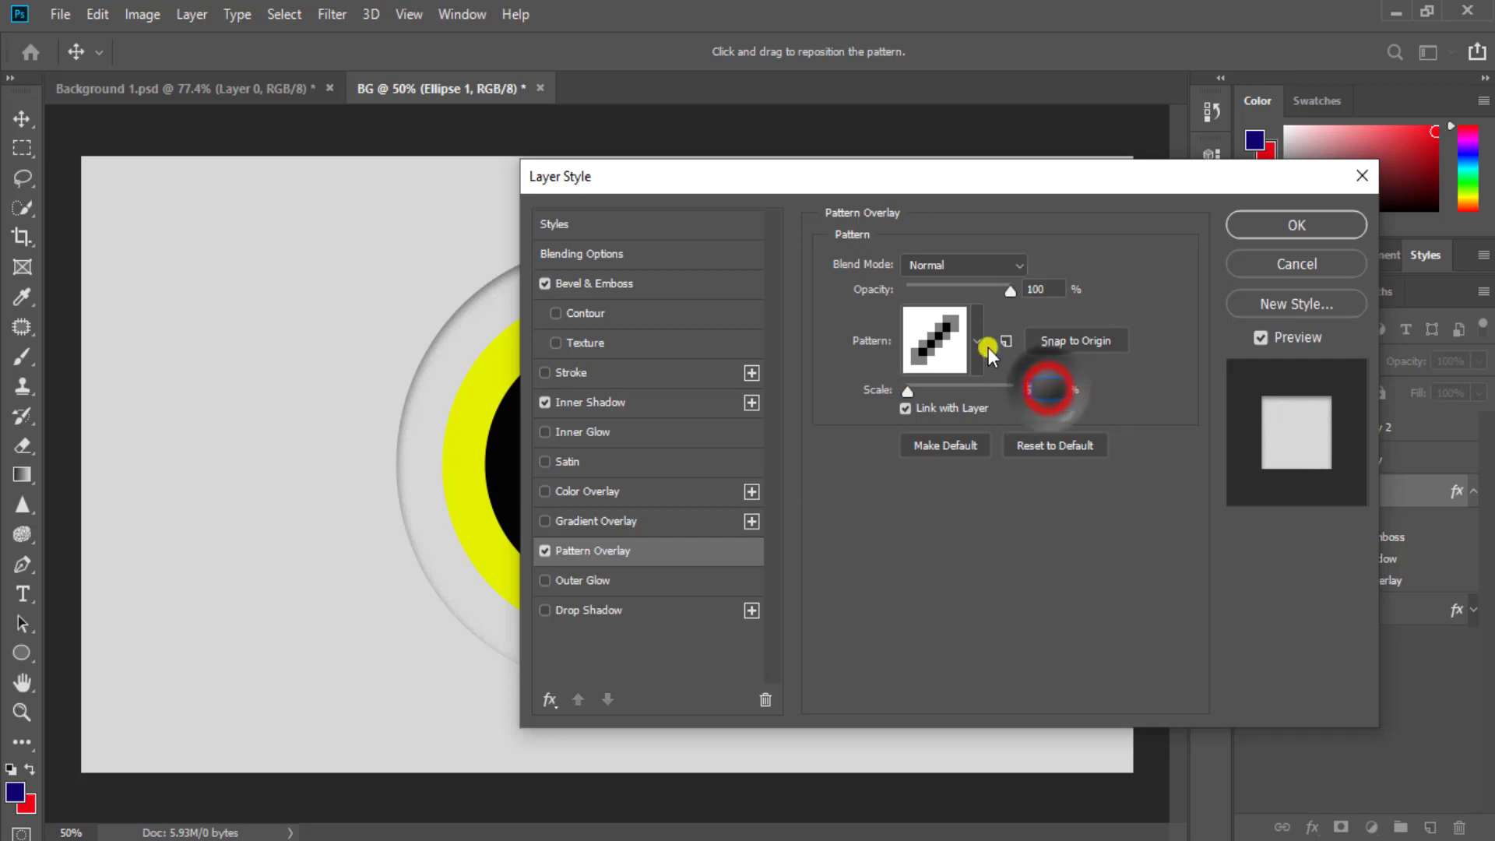
{"action": "left_click", "coordinate": [1299, 225]}
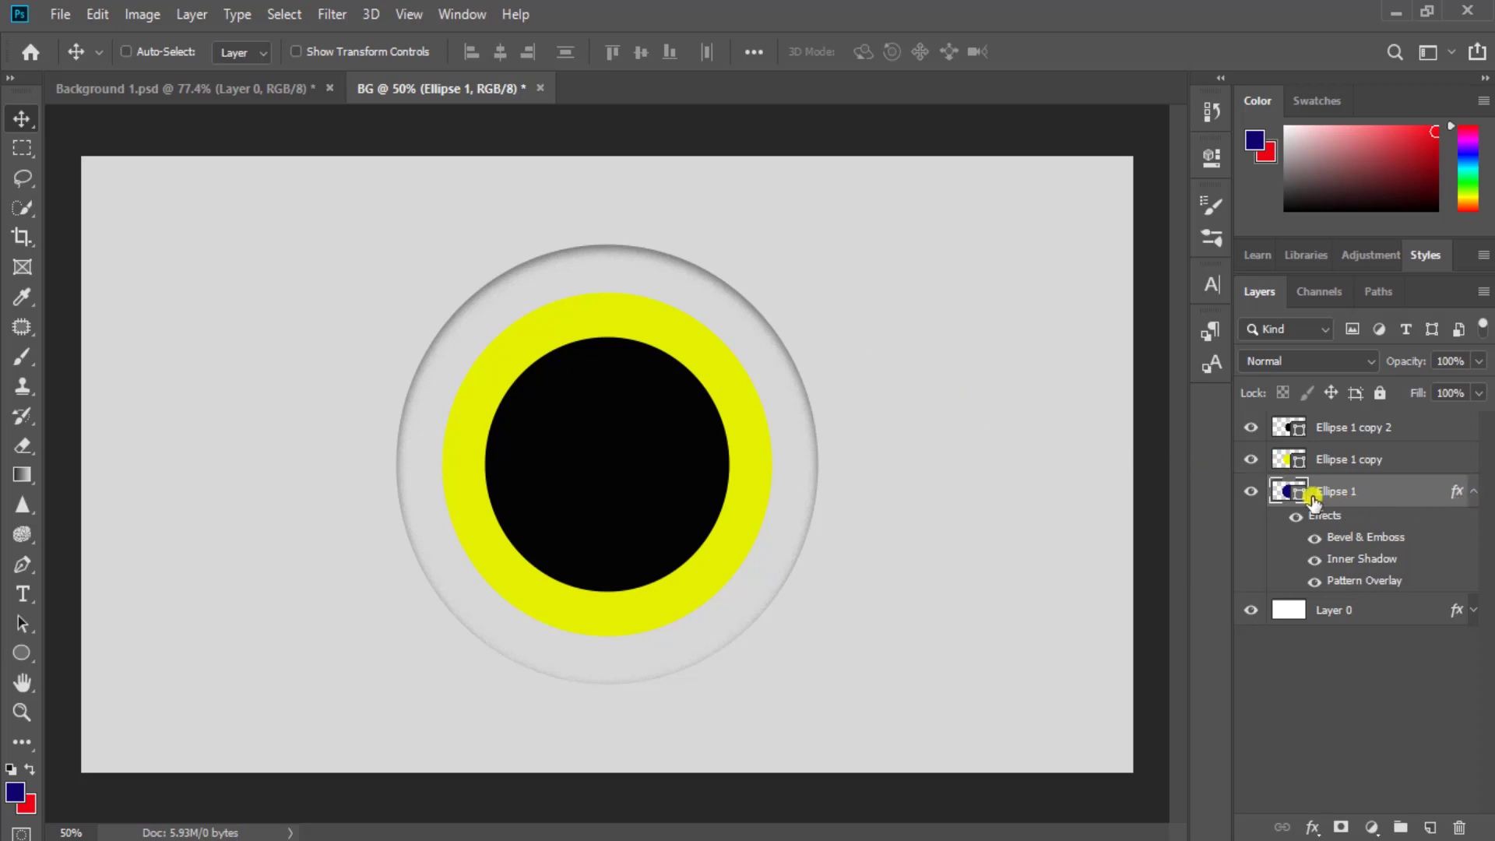
Copy the layer style of Ellipse 1 and paste it onto Ellipse 1 copy and Ellipse 1 copy 2
{"action": "left_click", "coordinate": [1475, 493]}
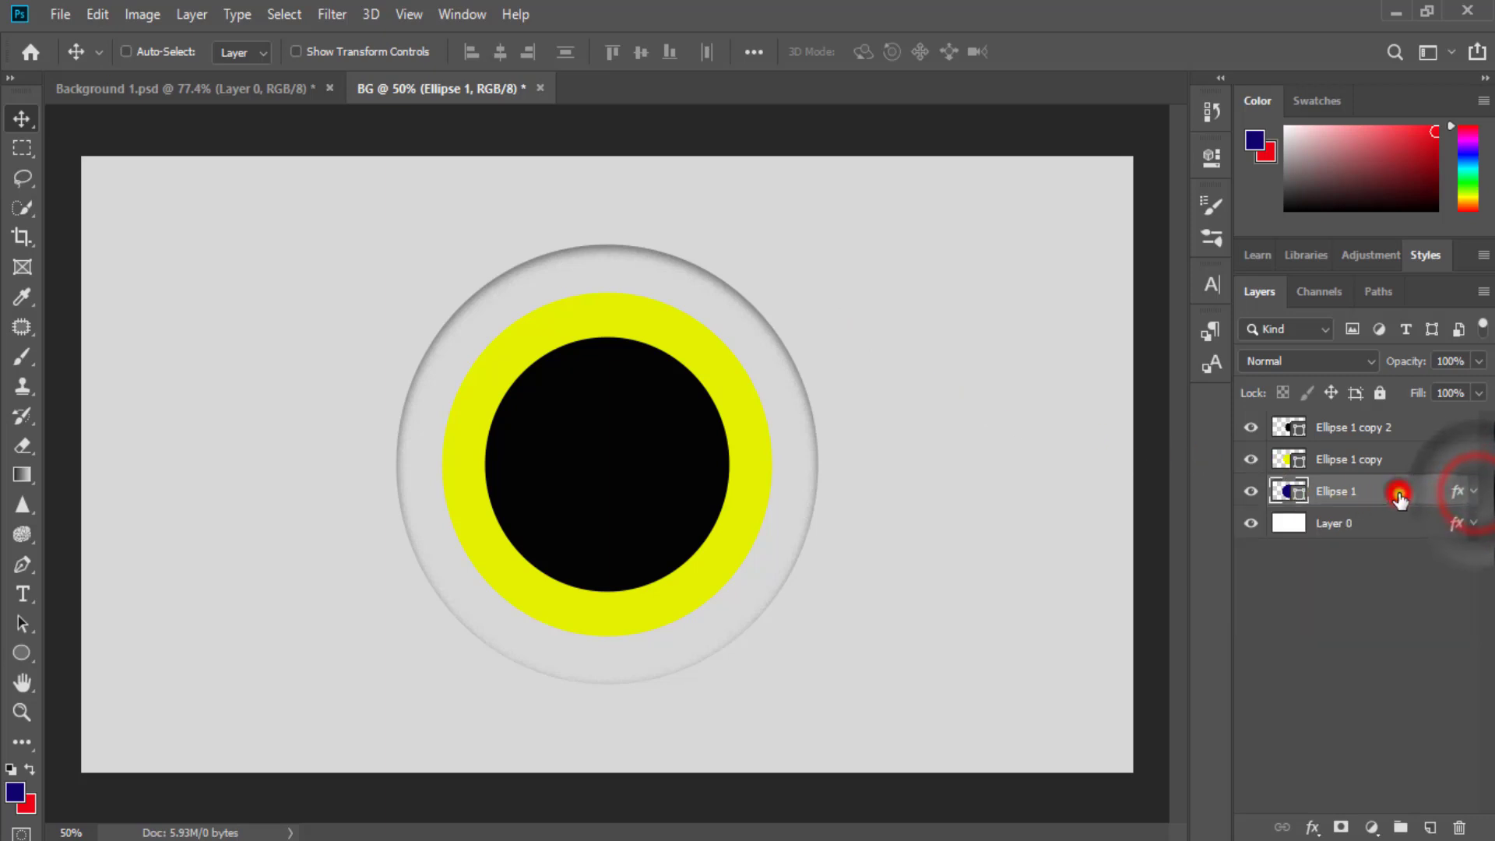
{"action": "right_click", "coordinate": [1404, 493]}
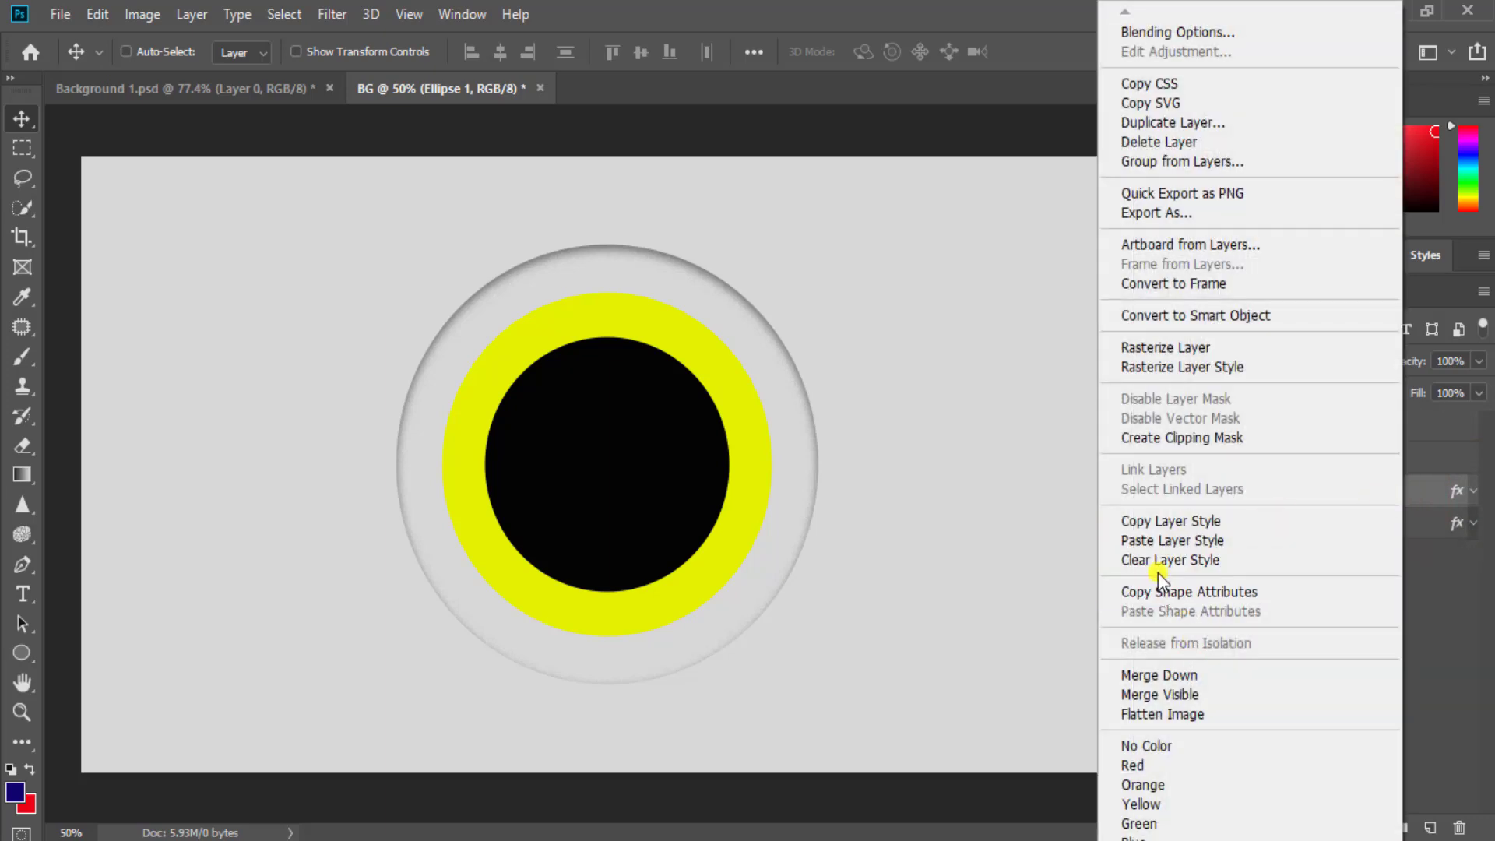
{"action": "left_click", "coordinate": [1221, 519]}
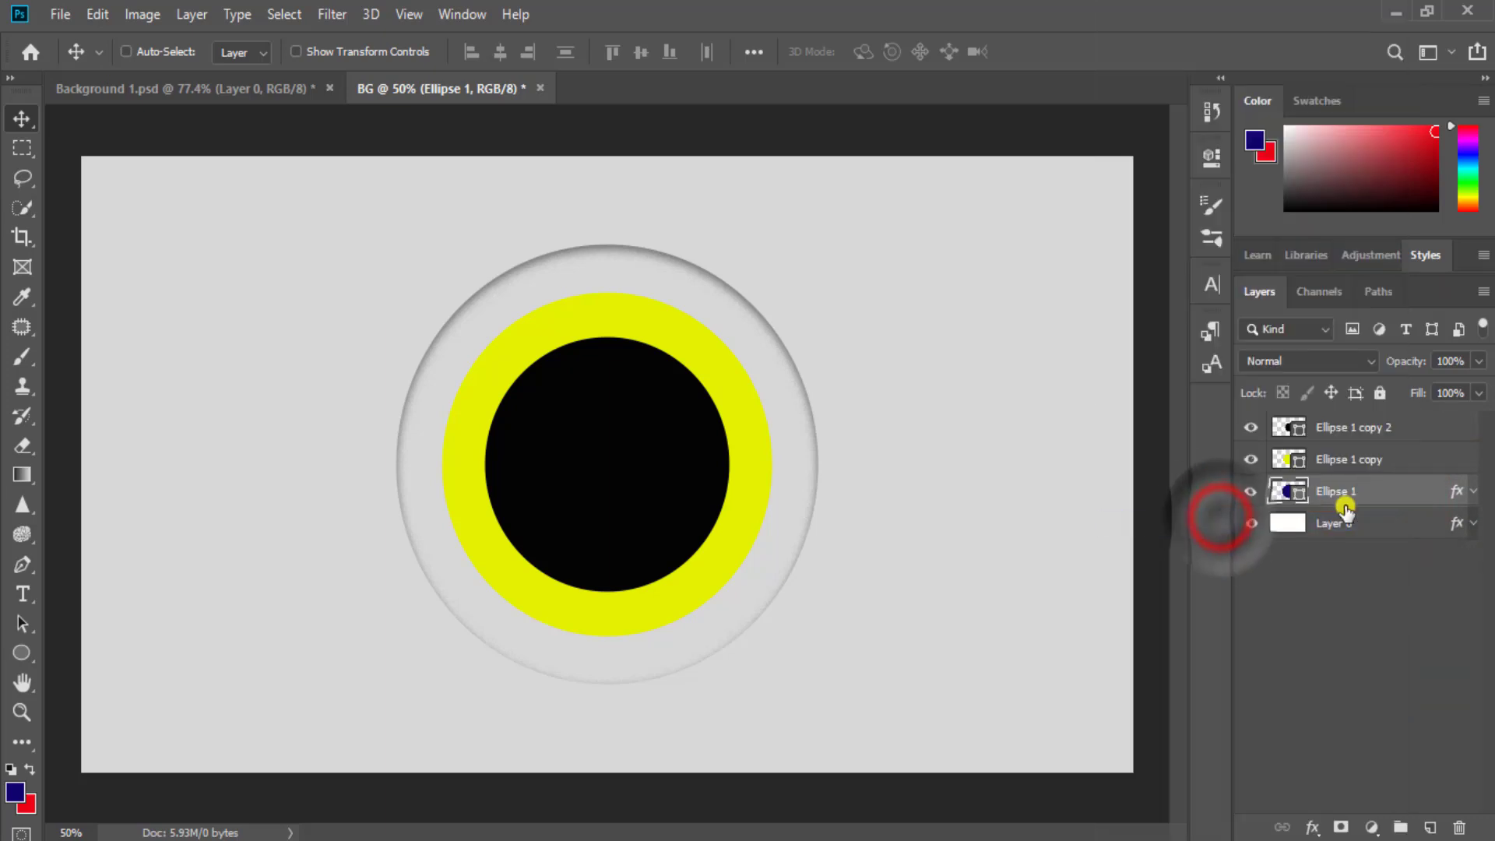
{"action": "left_click", "coordinate": [1370, 460]}
{"action": "left_click", "coordinate": [1359, 431], "text": "shift"}
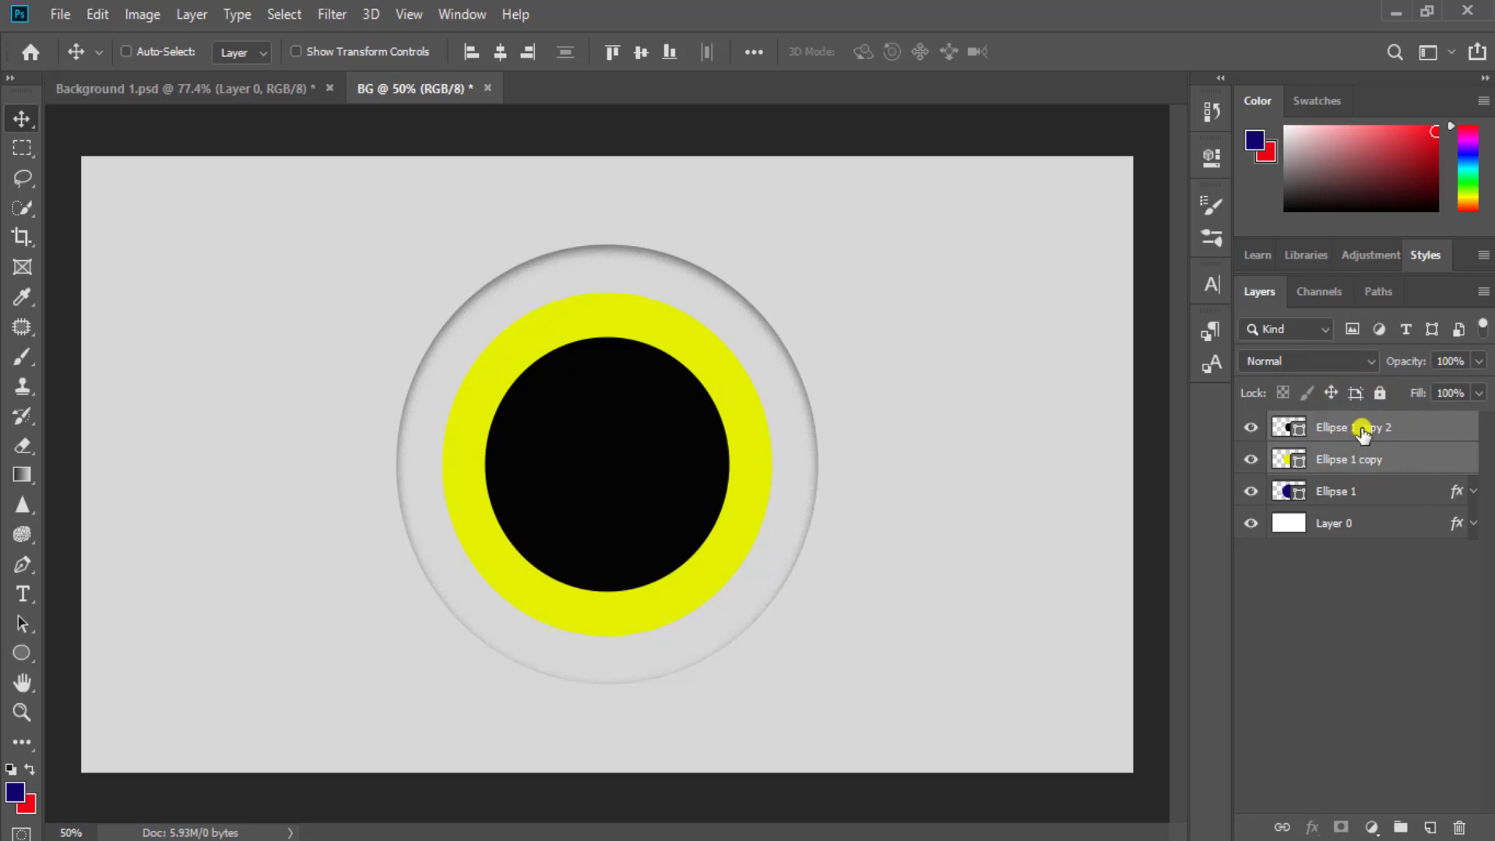
{"action": "right_click", "coordinate": [1362, 433]}
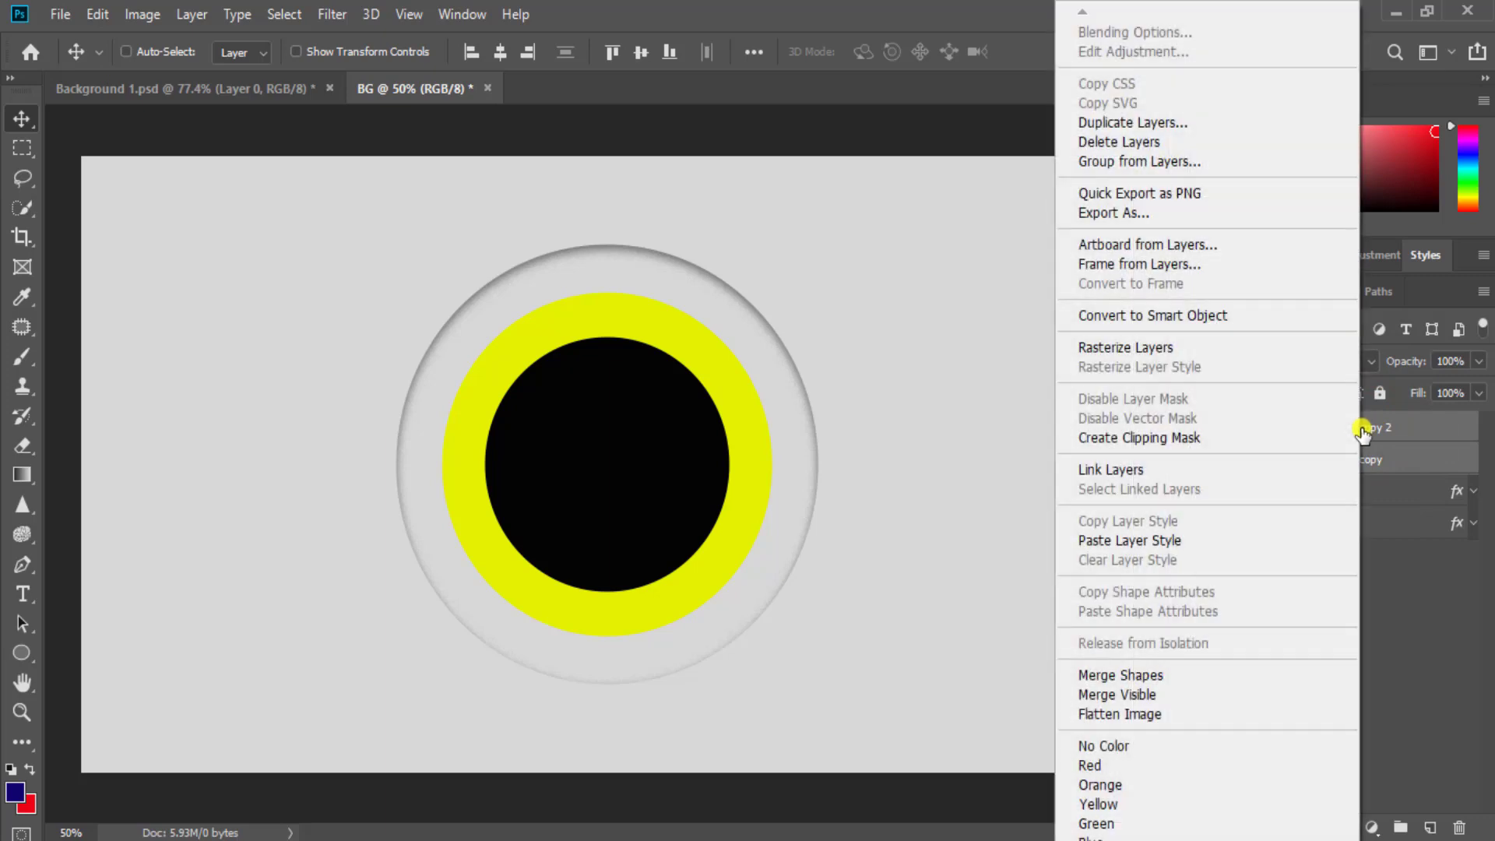
{"action": "left_click", "coordinate": [1167, 540]}
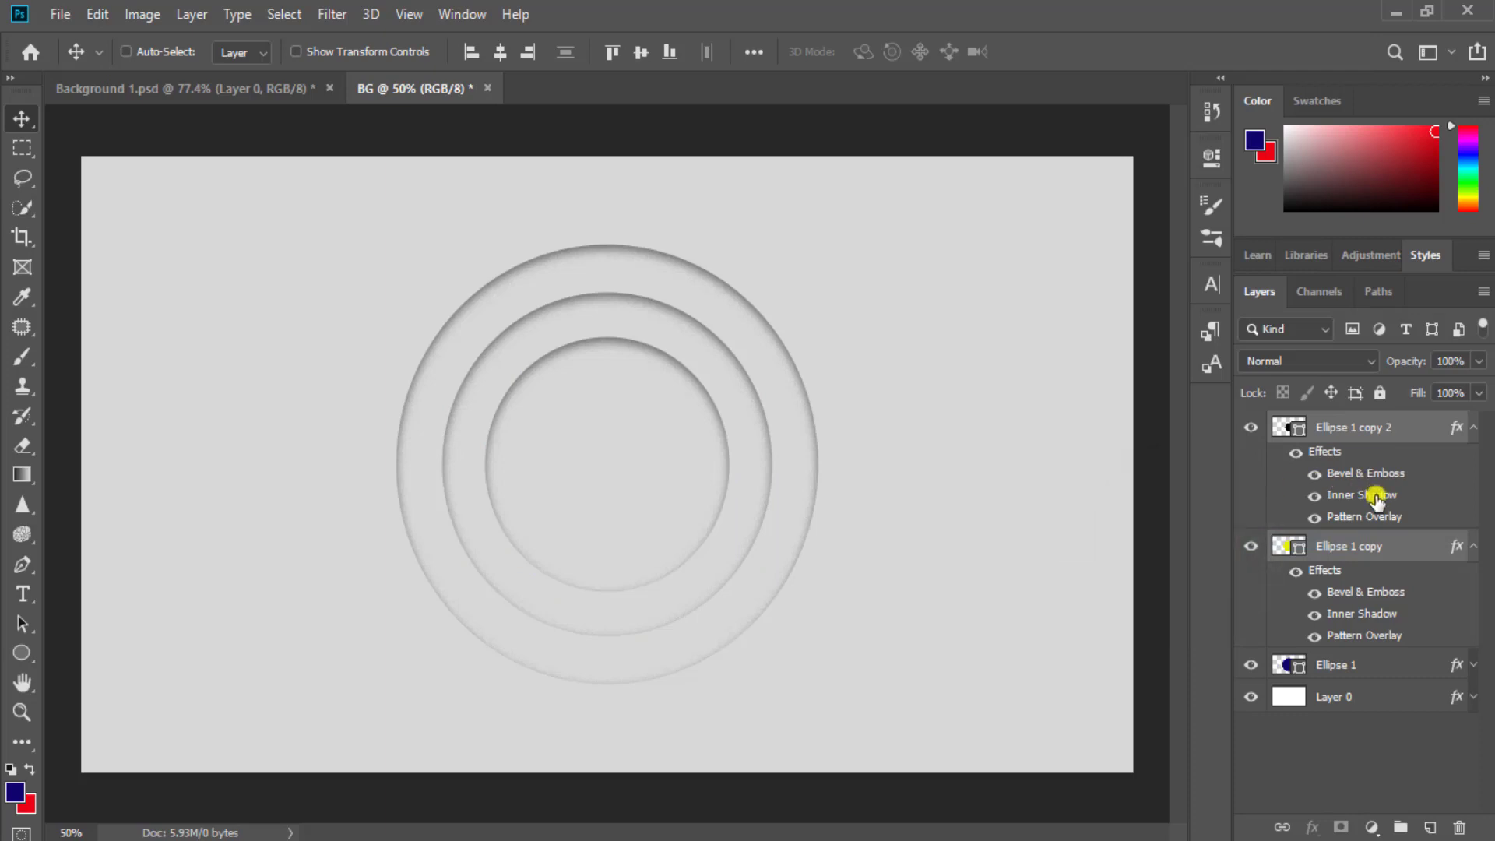
Collapse the effects lists of Ellipse 1 copy and Ellipse 1 copy 2 and deselect all layers
{"action": "left_click", "coordinate": [188, 90]}
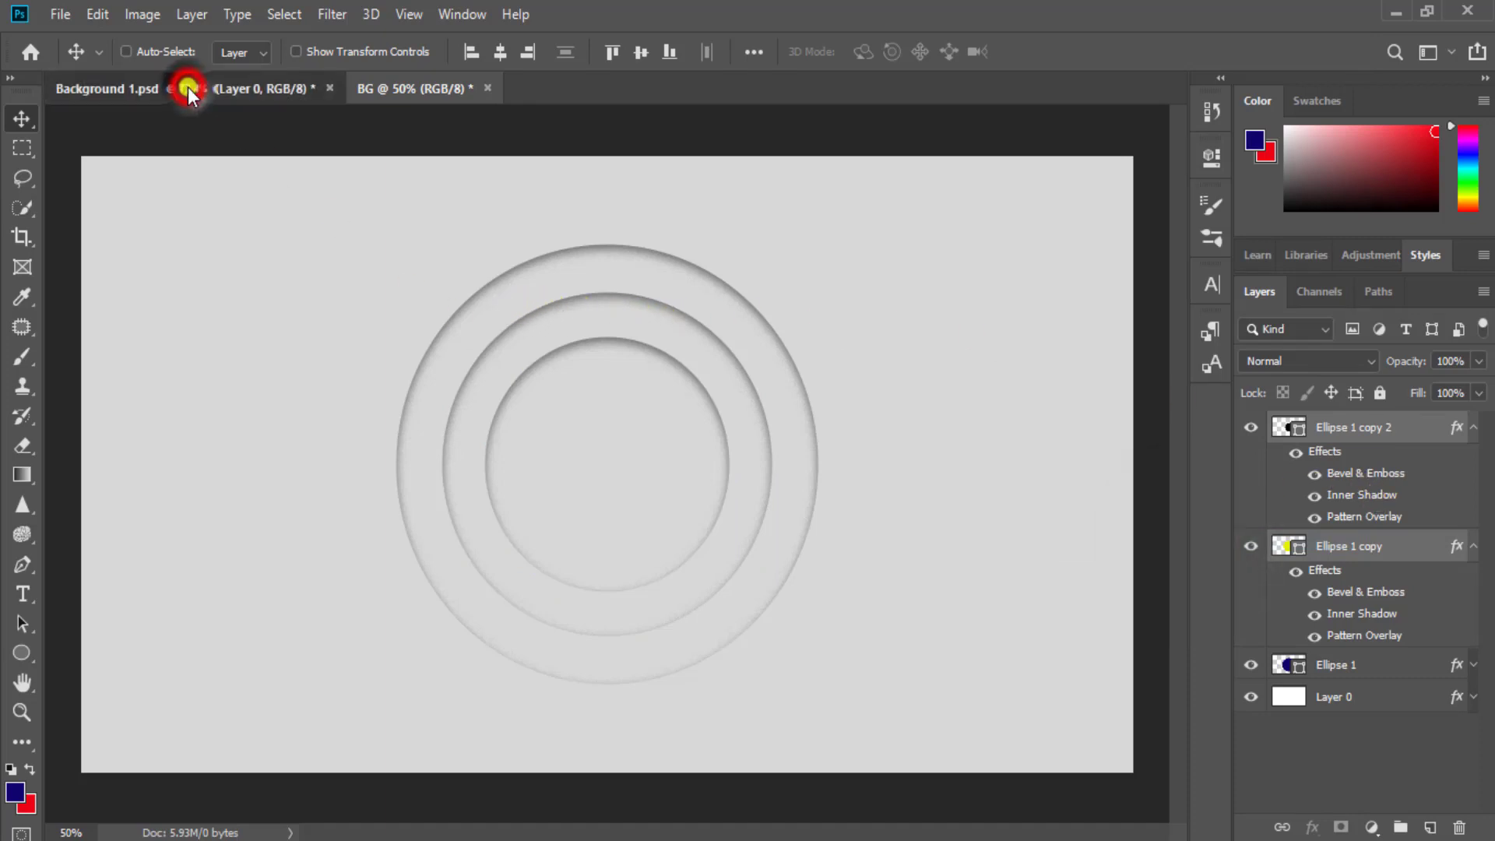
{"action": "left_click", "coordinate": [409, 91]}
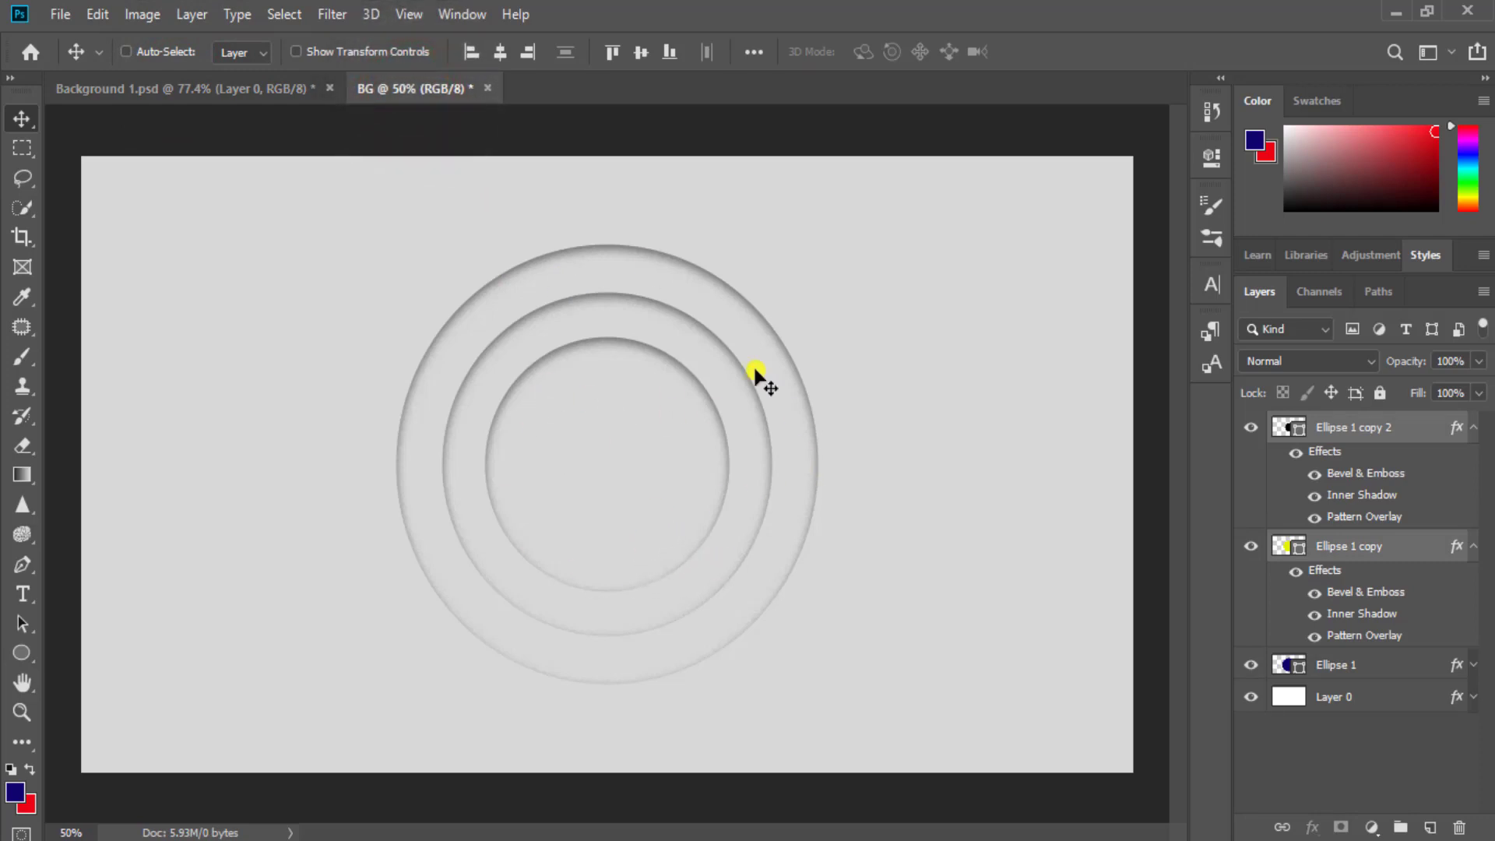
{"action": "left_click", "coordinate": [1474, 434]}
{"action": "left_click", "coordinate": [1473, 460]}
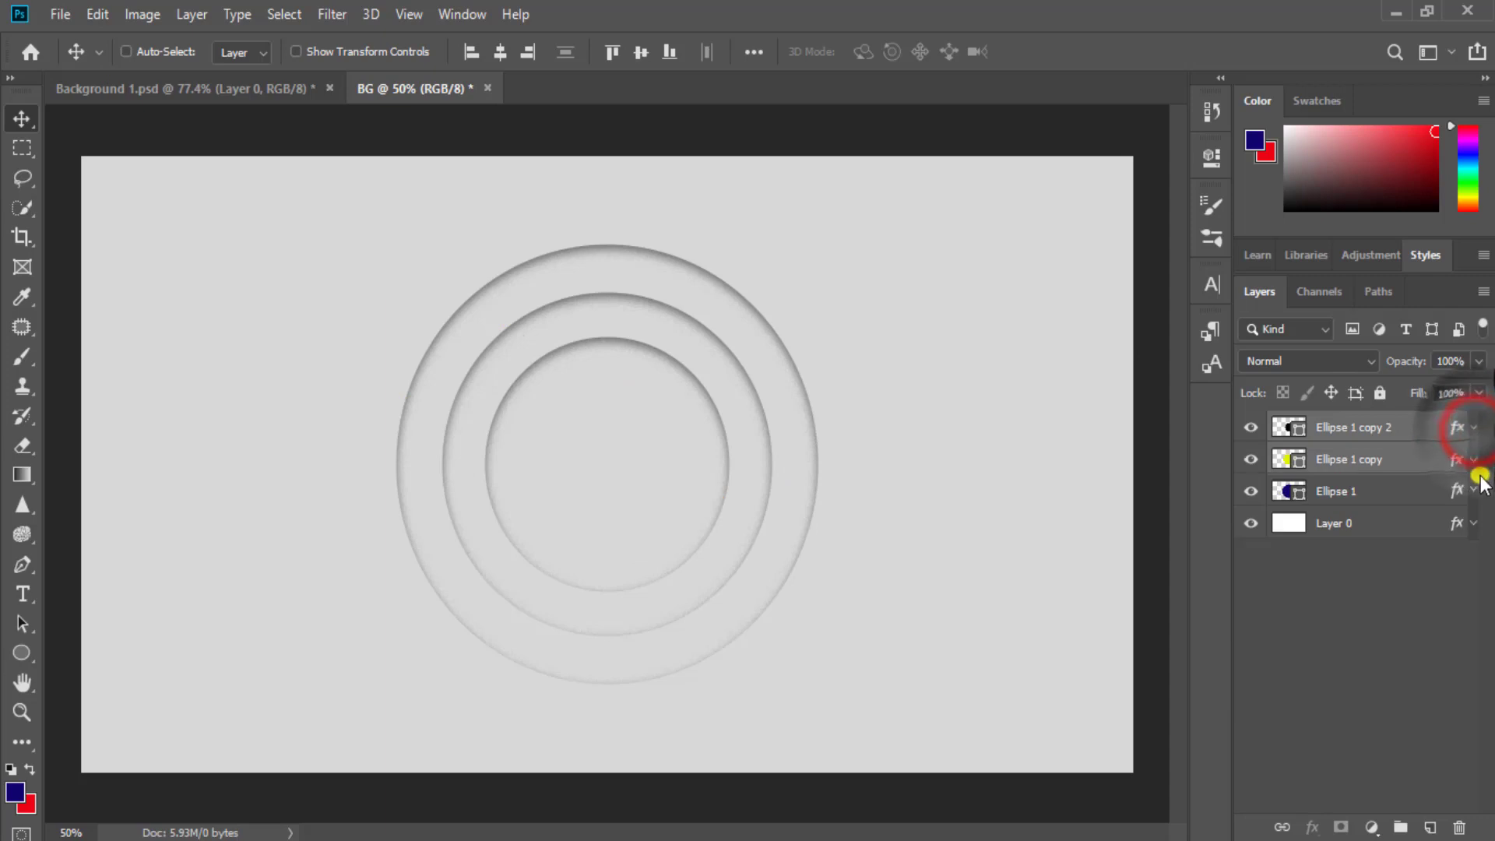
{"action": "left_click", "coordinate": [1413, 666]}
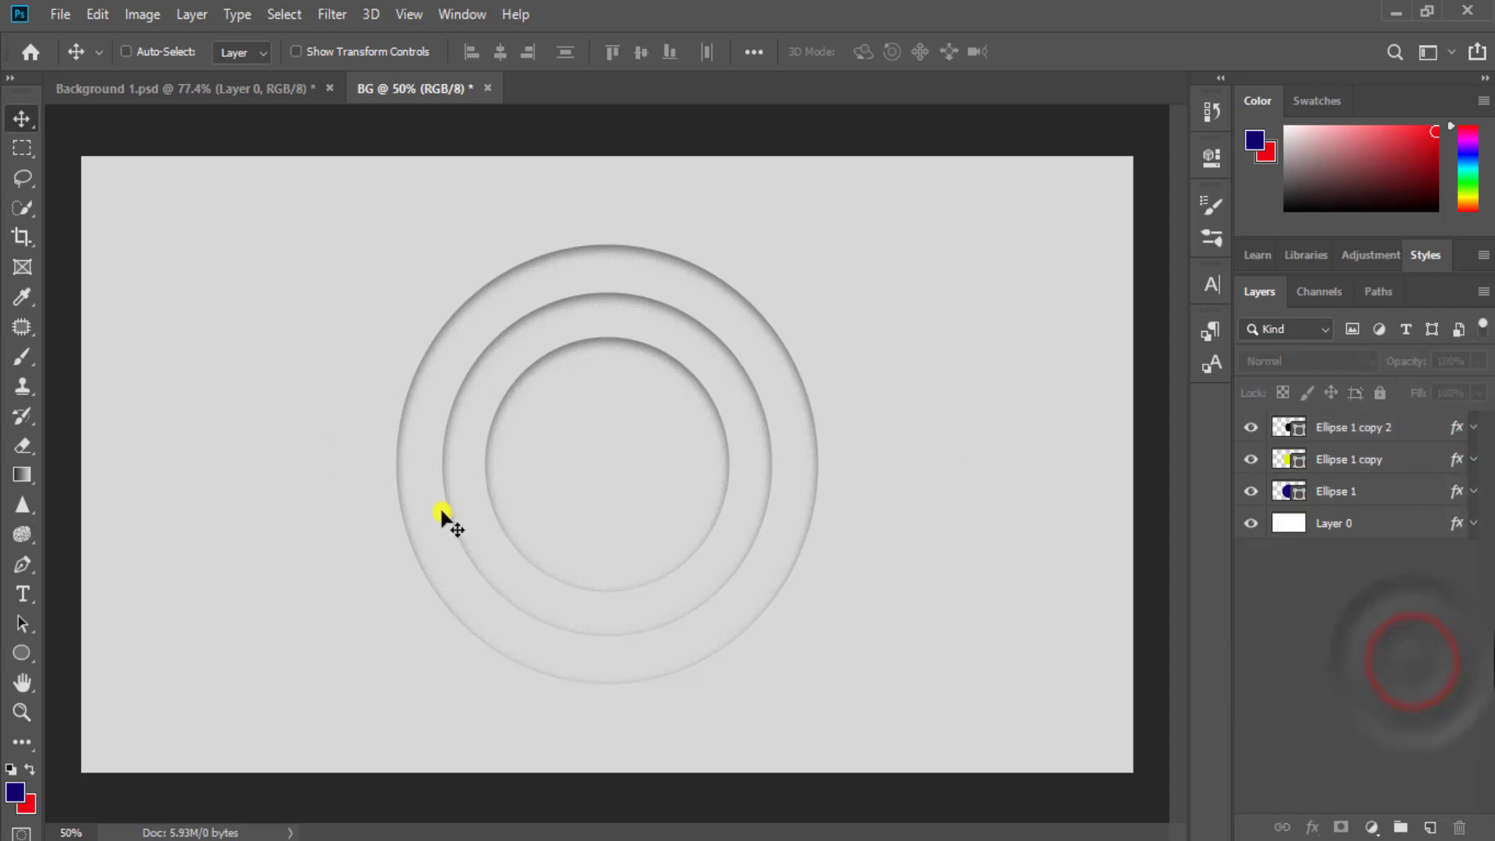
Add a new empty layer above the ellipses and set up the Brush tool with a bright red foreground colour
{"action": "left_click", "coordinate": [1431, 827]}
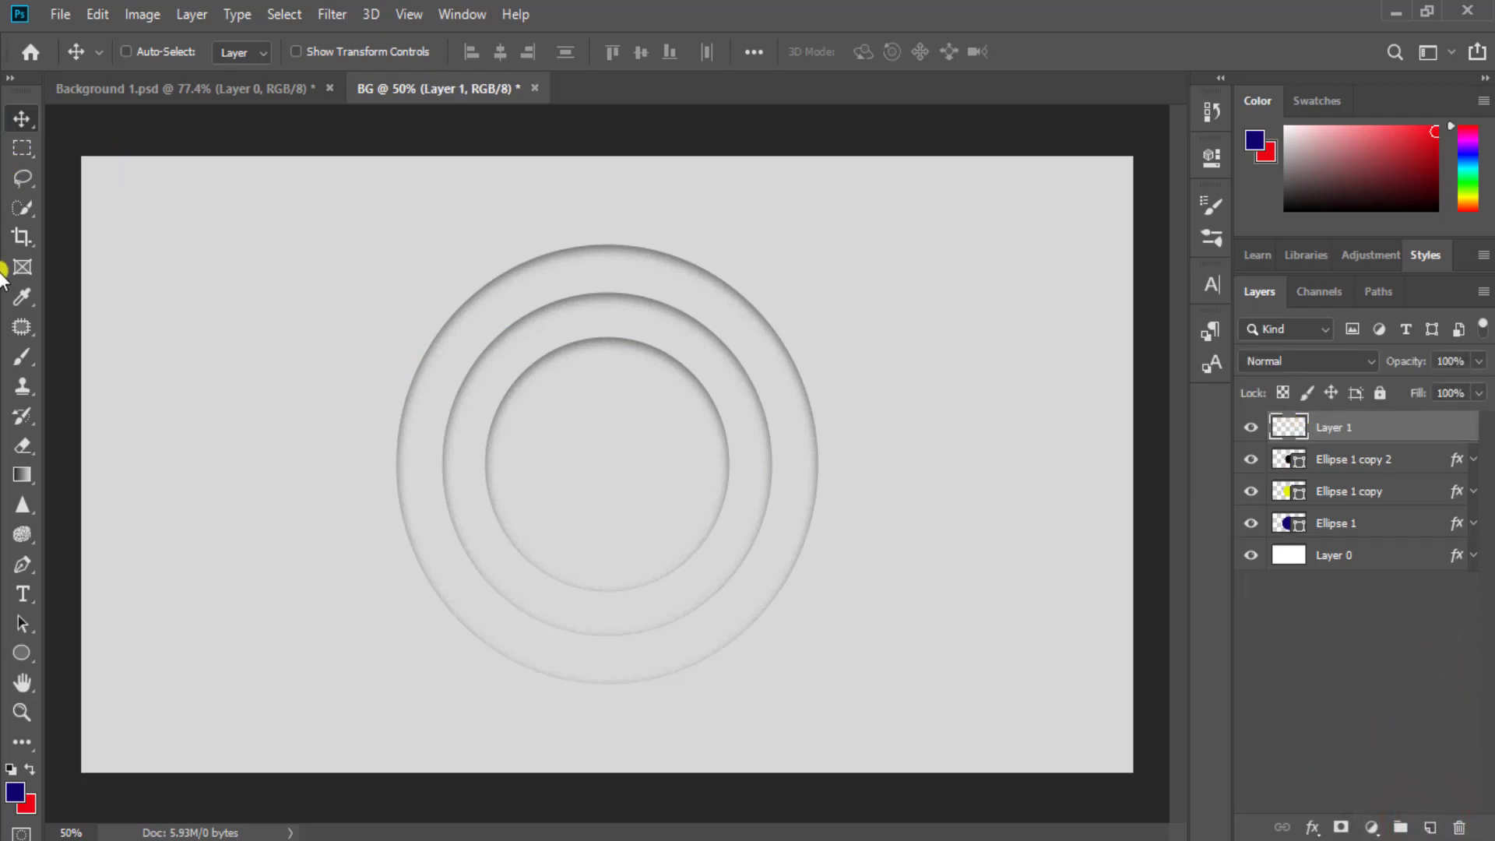
{"action": "left_click", "coordinate": [22, 355]}
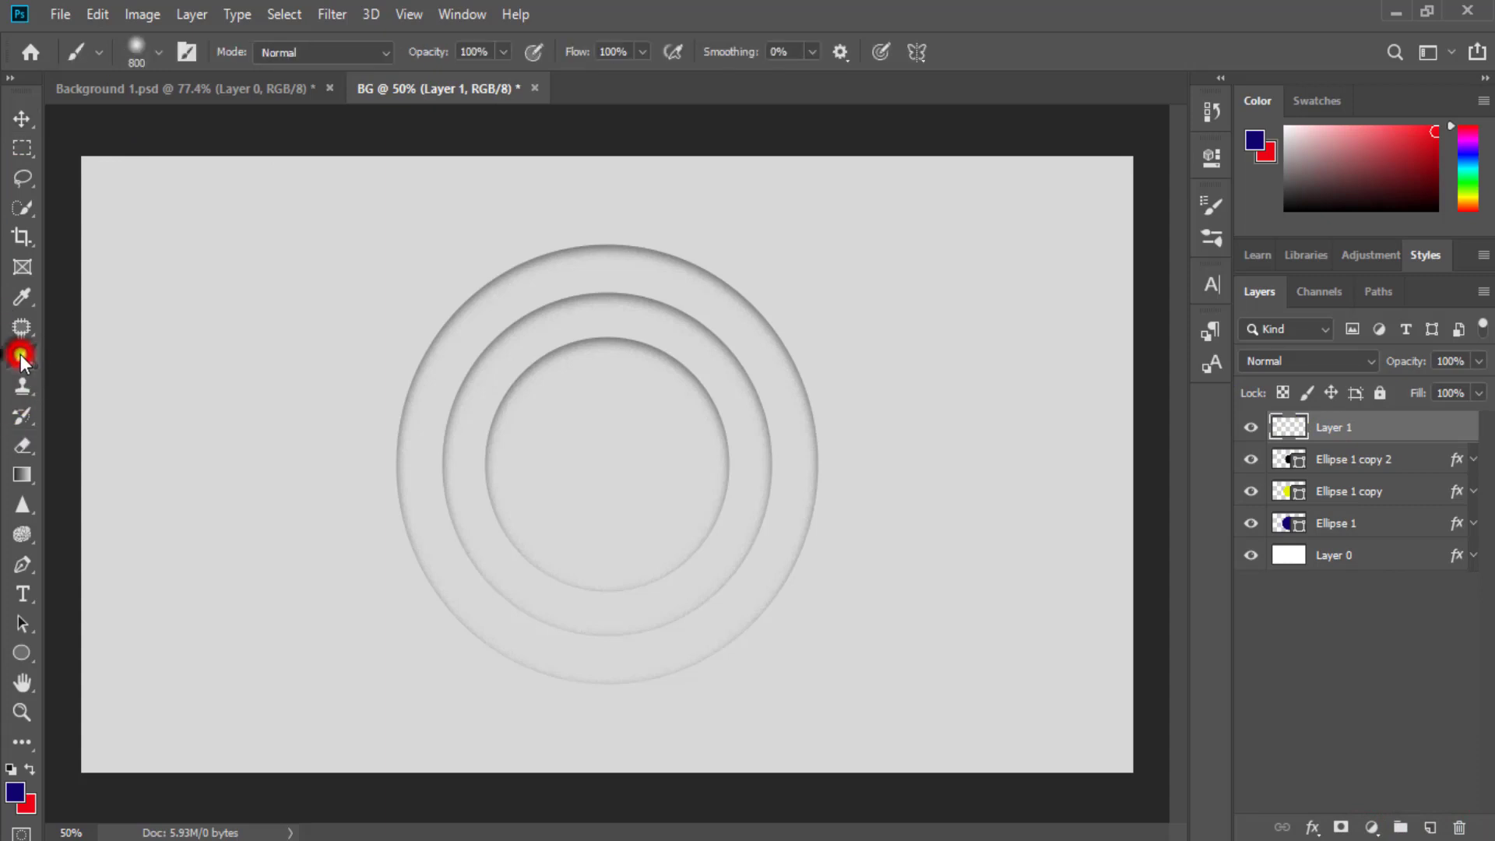
{"action": "left_click", "coordinate": [14, 796]}
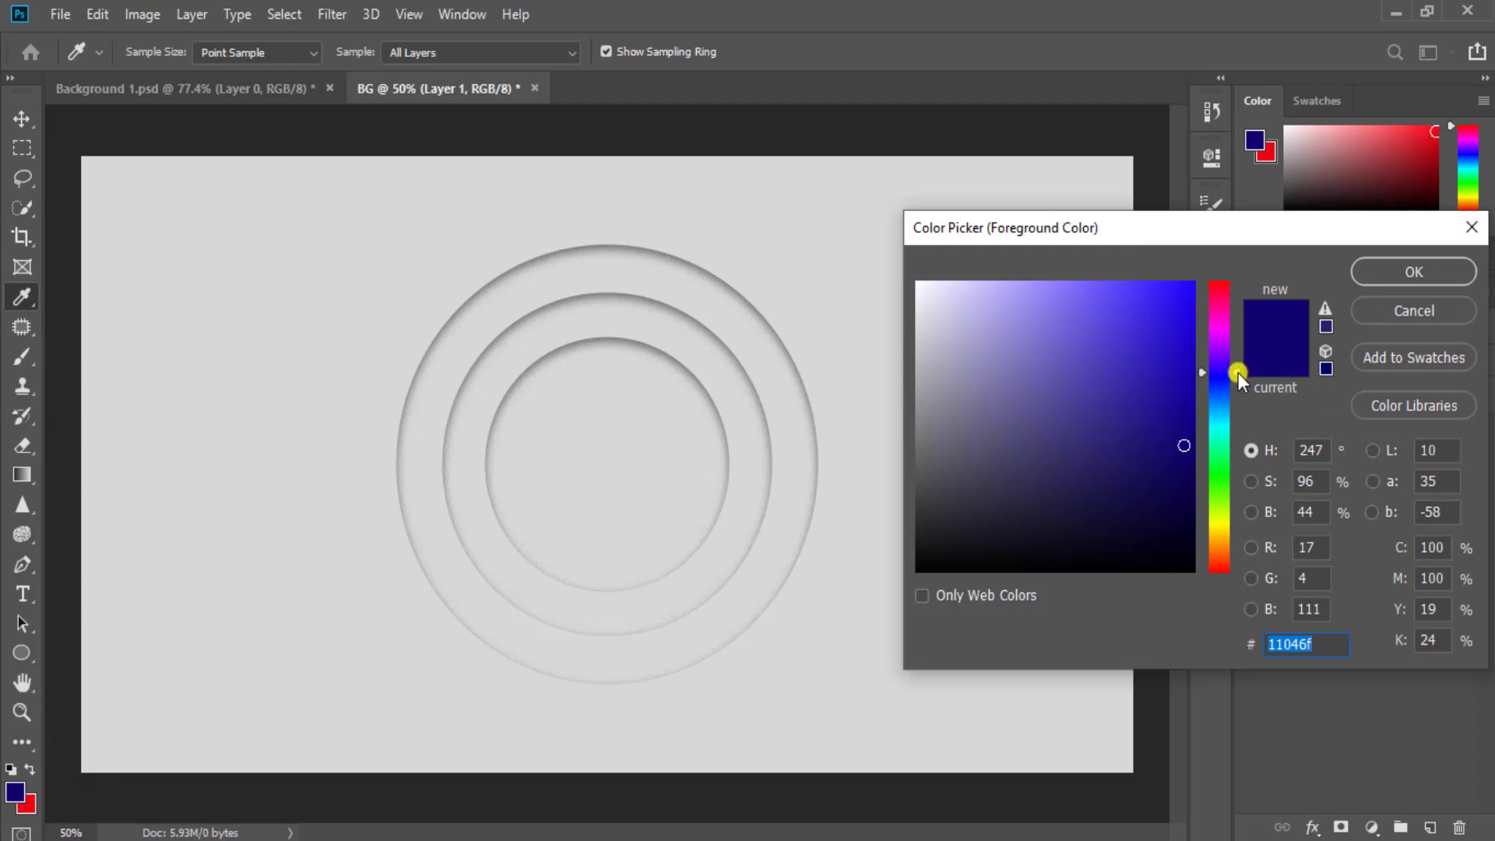
{"action": "mouse_move", "coordinate": [1238, 375]}
{"action": "left_mouse_down"}
{"action": "mouse_move", "coordinate": [1230, 410]}
{"action": "mouse_move", "coordinate": [1181, 367]}
{"action": "mouse_move", "coordinate": [1218, 352]}
{"action": "mouse_move", "coordinate": [1228, 293]}
{"action": "left_mouse_up"}
{"action": "left_click_drag", "start_coordinate": [1178, 360], "coordinate": [1191, 317]}
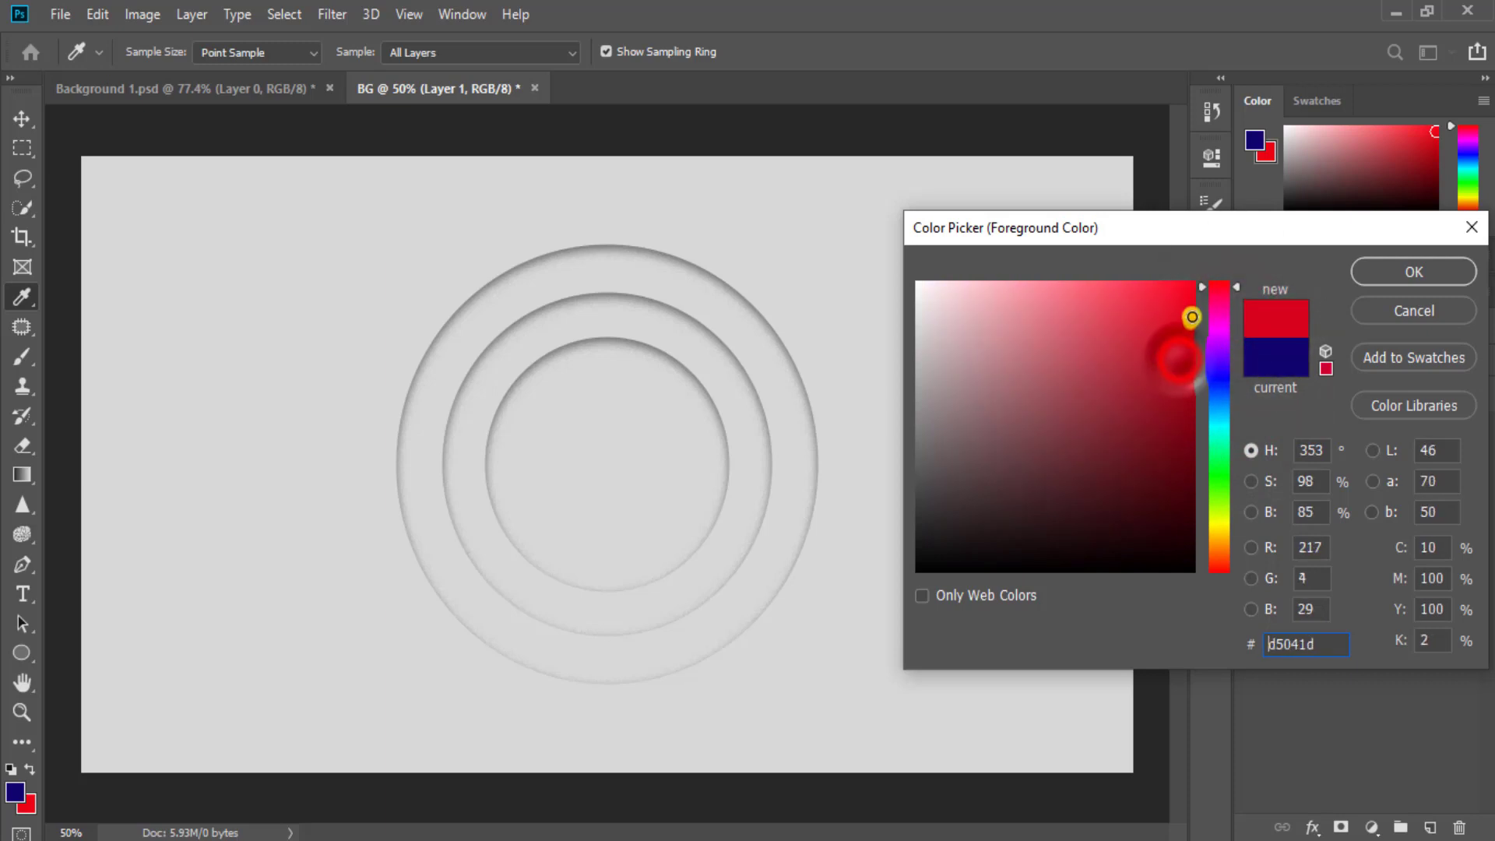
{"action": "left_click", "coordinate": [1405, 273]}
{"action": "key", "text": "b"}
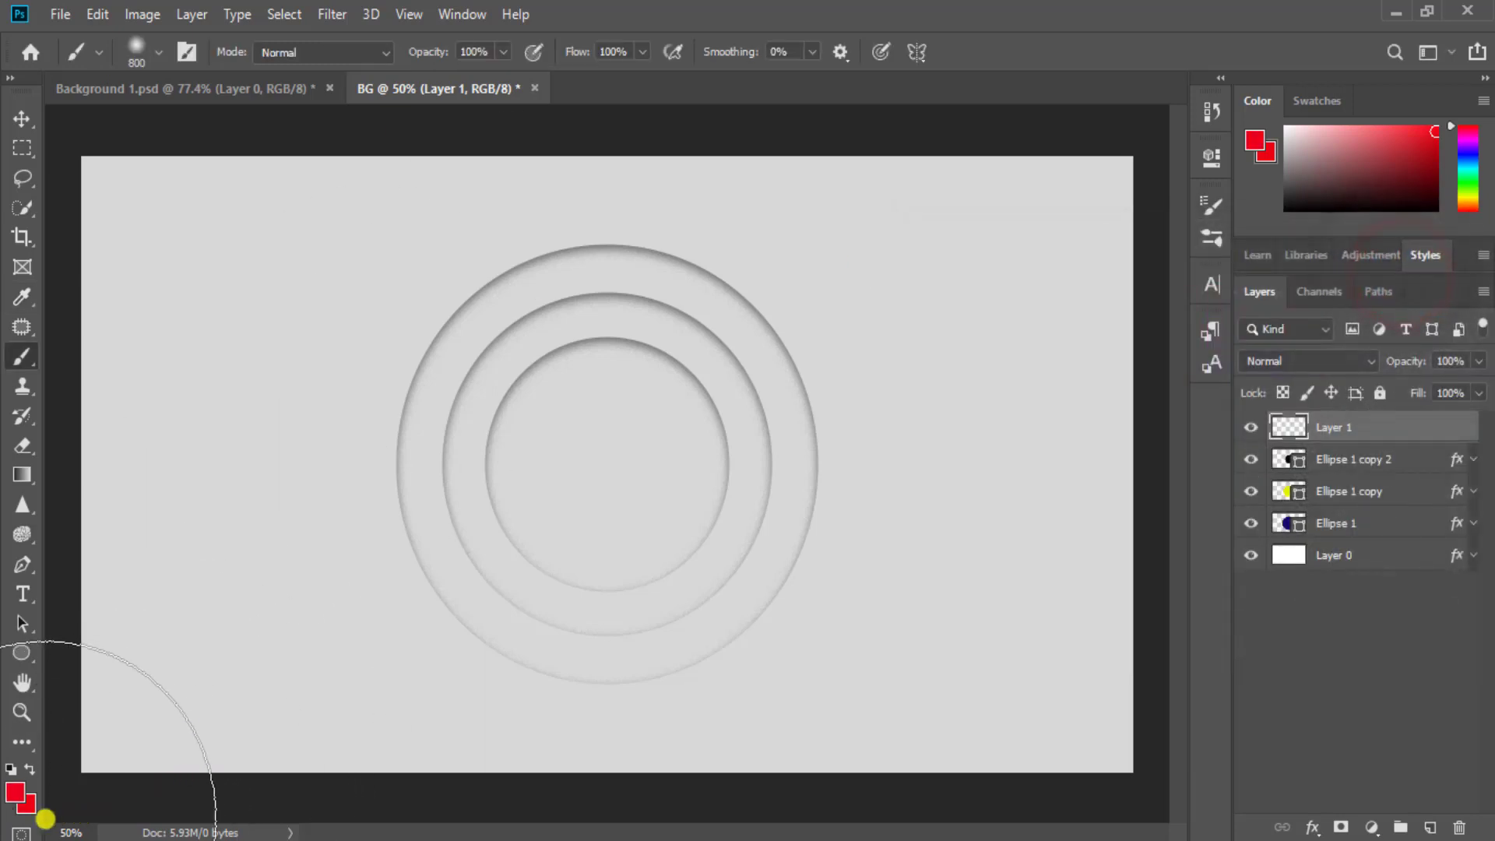
Set the foreground colour to dark blue #040a85 for the Brush tool
{"action": "left_click", "coordinate": [15, 793]}
{"action": "left_click", "coordinate": [1221, 377]}
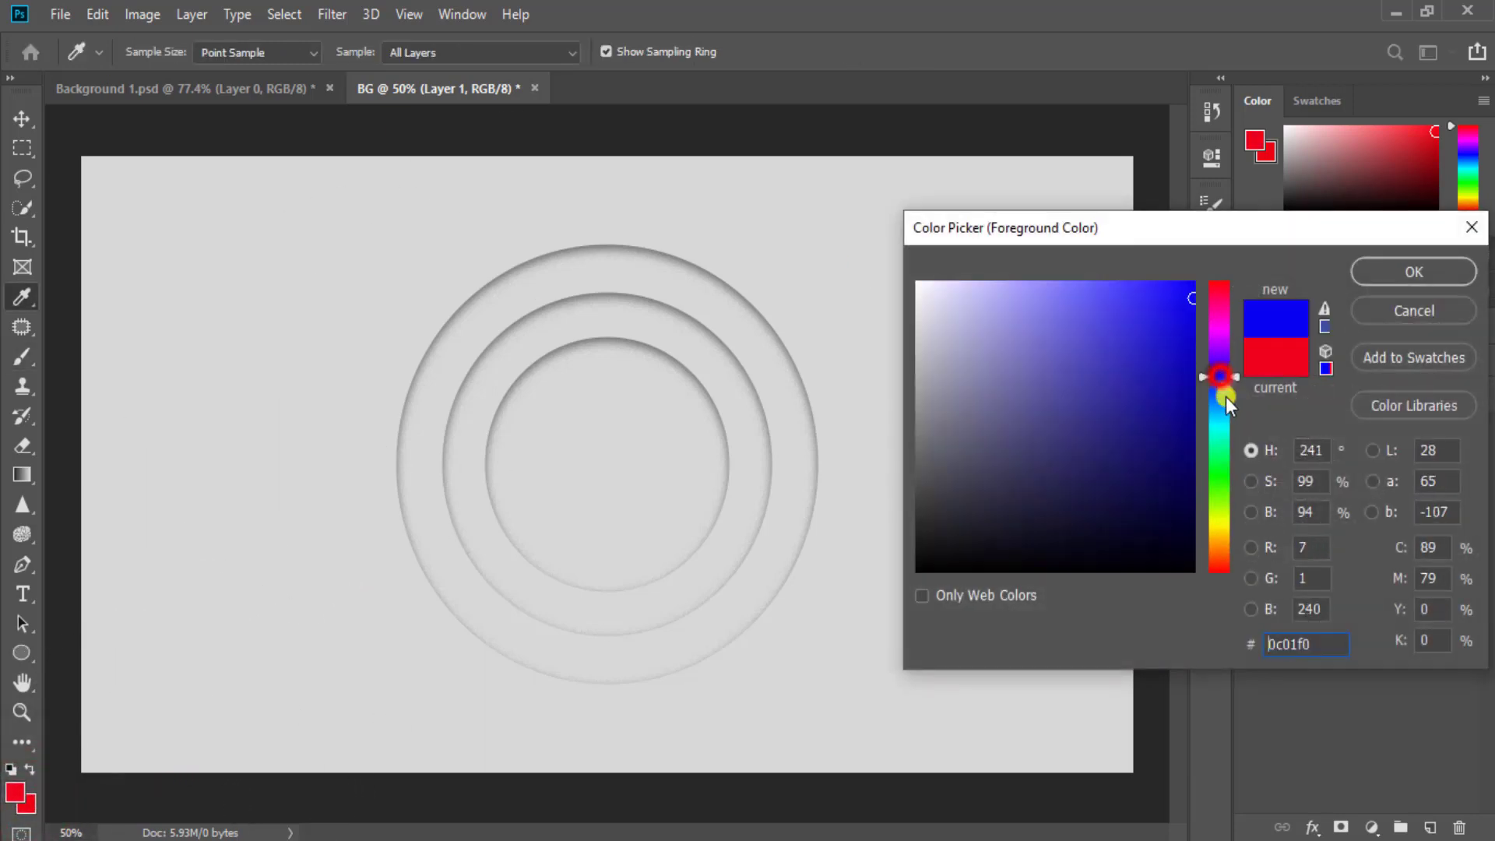
{"action": "mouse_move", "coordinate": [1226, 396]}
{"action": "left_mouse_down"}
{"action": "mouse_move", "coordinate": [1226, 487]}
{"action": "mouse_move", "coordinate": [1239, 394]}
{"action": "left_mouse_up"}
{"action": "mouse_move", "coordinate": [1184, 335]}
{"action": "left_mouse_down"}
{"action": "mouse_move", "coordinate": [1191, 430]}
{"action": "mouse_move", "coordinate": [1236, 381]}
{"action": "left_mouse_up"}
{"action": "left_click_drag", "start_coordinate": [1179, 439], "coordinate": [1187, 421]}
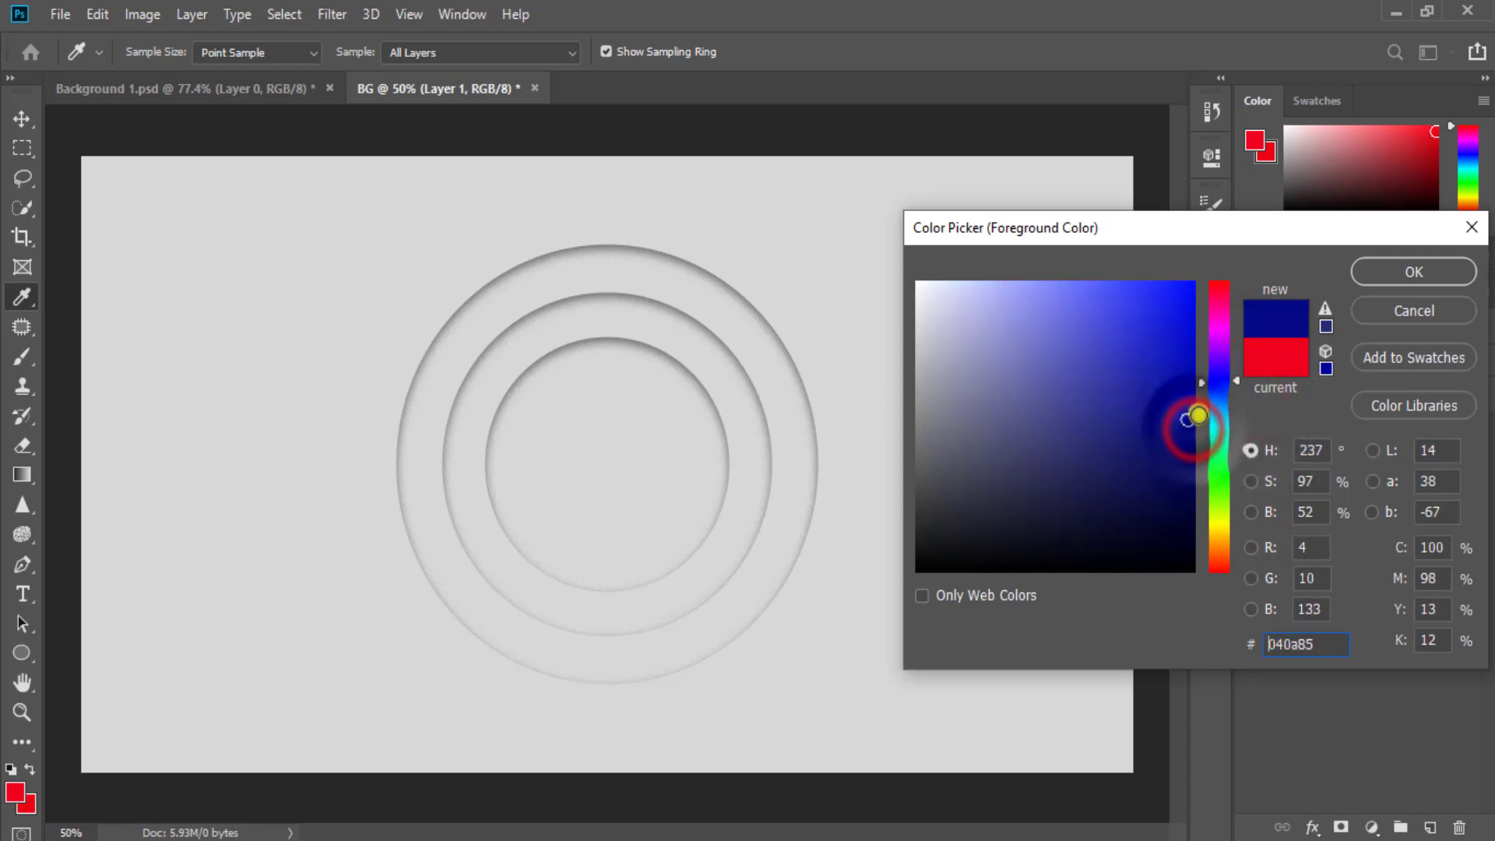
{"action": "left_click", "coordinate": [1406, 269]}
{"action": "key", "text": "b"}
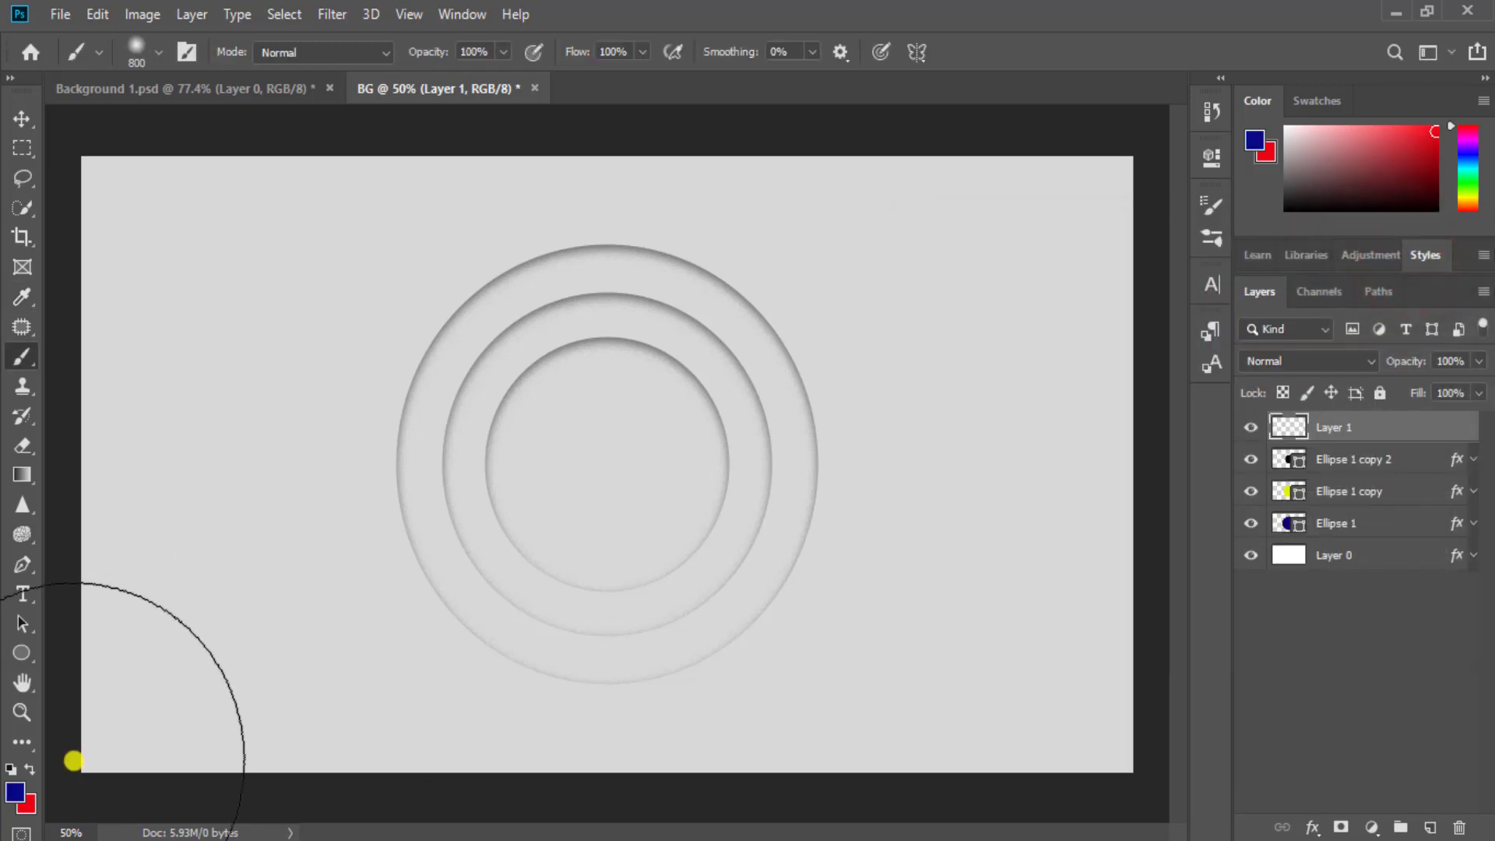
Set up the Soft Round brush at 0% hardness and enlarge it to 1200 px
{"action": "left_click", "coordinate": [21, 357]}
{"action": "left_click", "coordinate": [156, 56]}
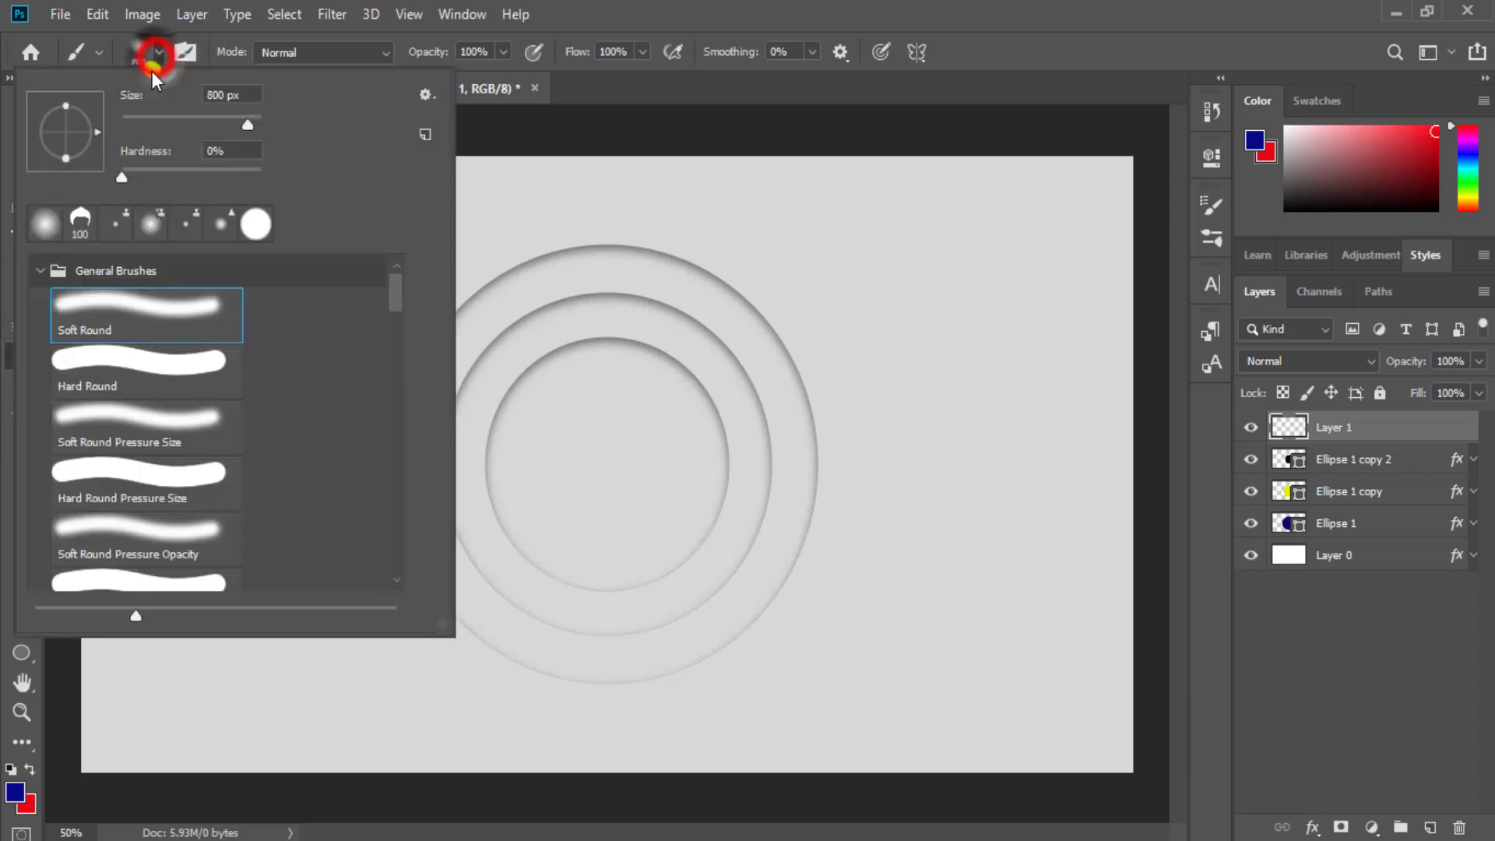
{"action": "left_click", "coordinate": [76, 304]}
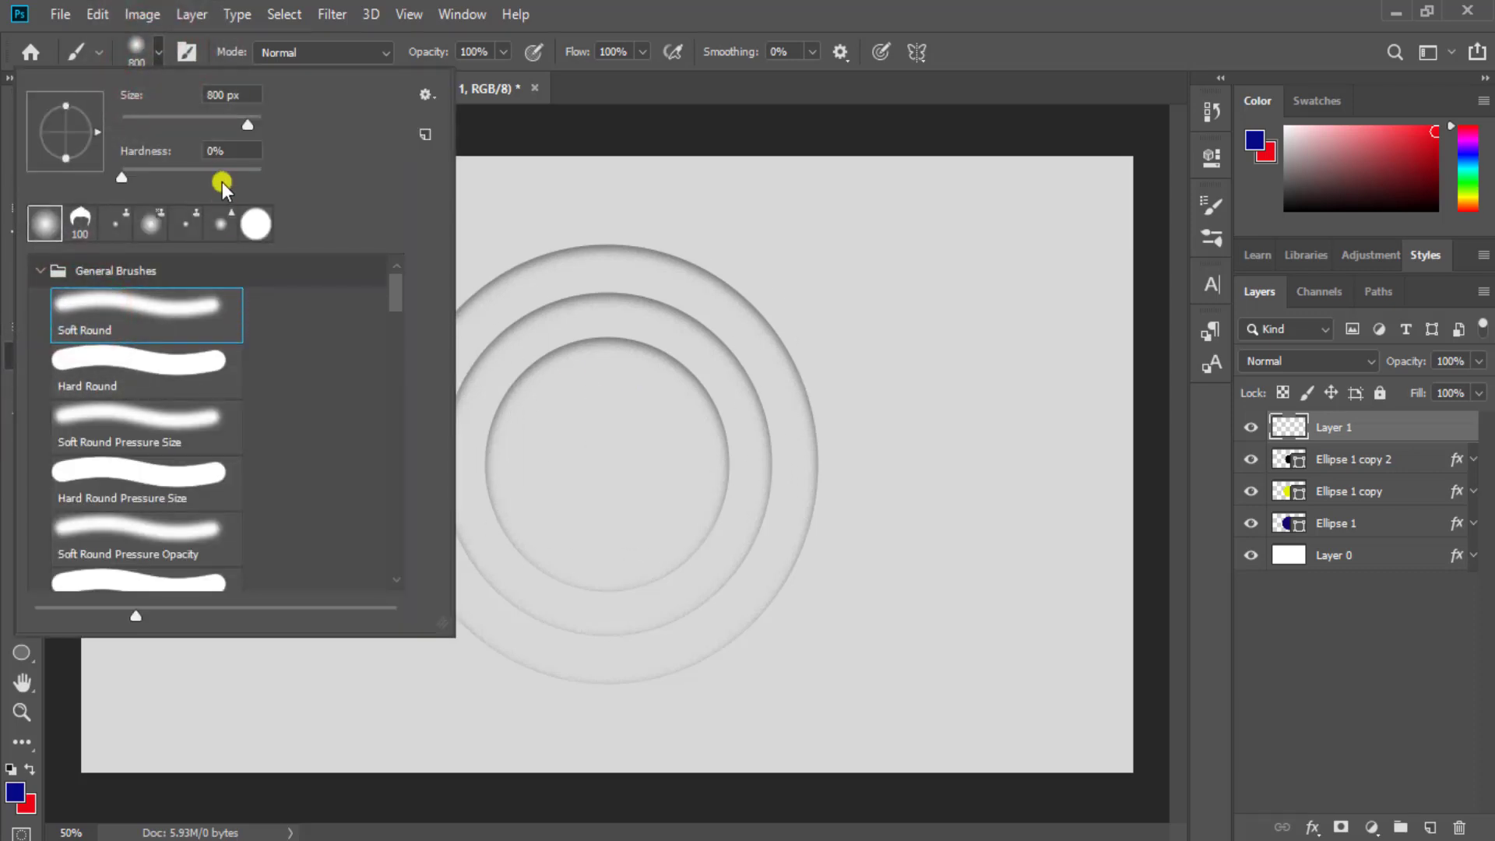
{"action": "left_click_drag", "start_coordinate": [246, 117], "coordinate": [232, 123]}
{"action": "left_click", "coordinate": [655, 9]}
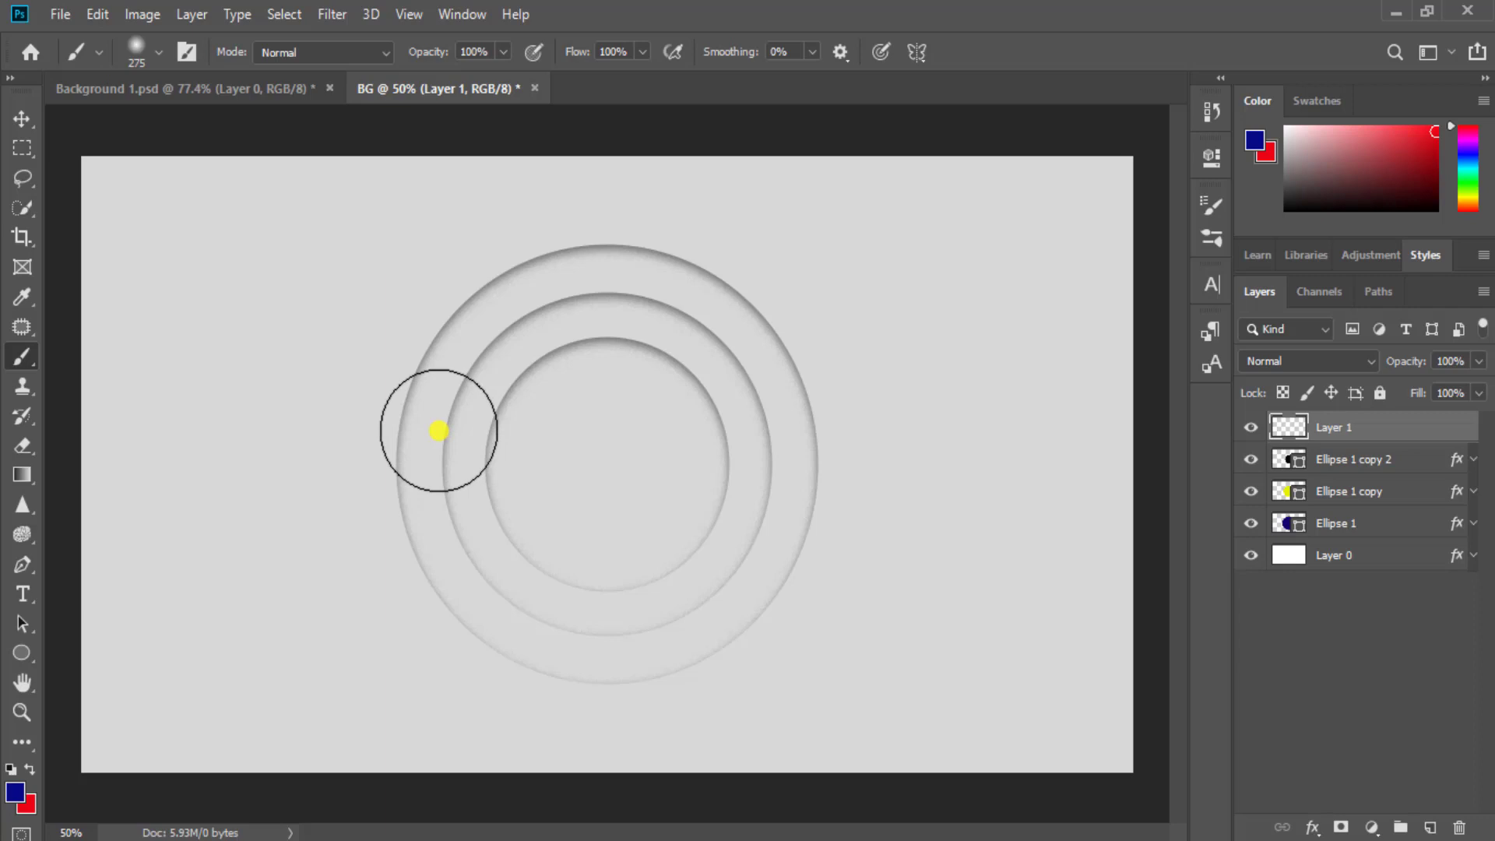
{"action": "key", "text": "bracketright"}
{"action": "key", "text": "bracketright"}
{"action": "key", "text": "bracketright"}
{"action": "key", "text": "bracketright"}
{"action": "key", "text": "bracketright"}
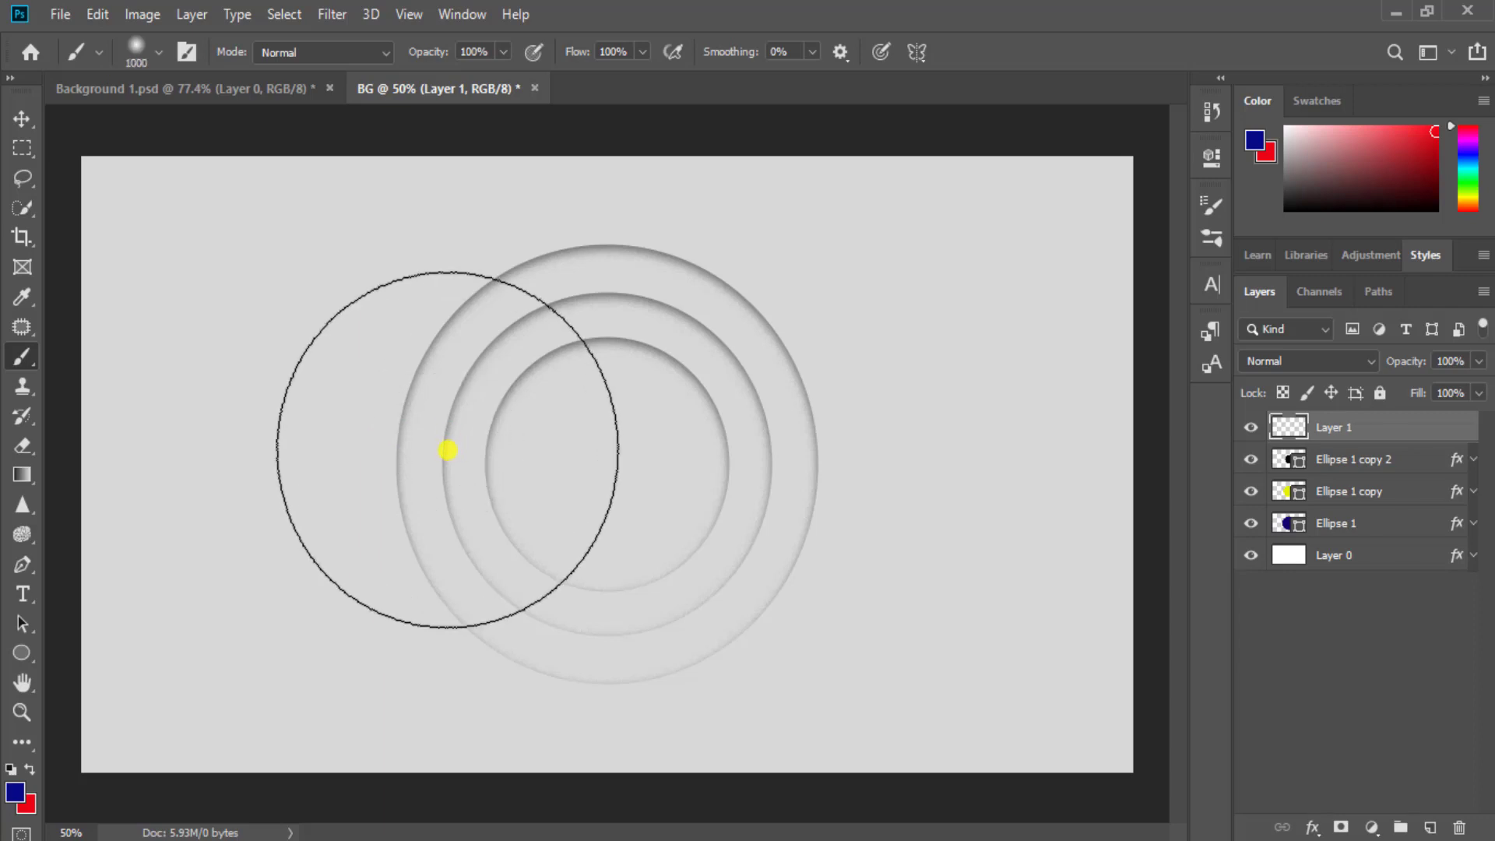
{"action": "key", "text": "bracketright"}
{"action": "key", "text": "bracketright"}
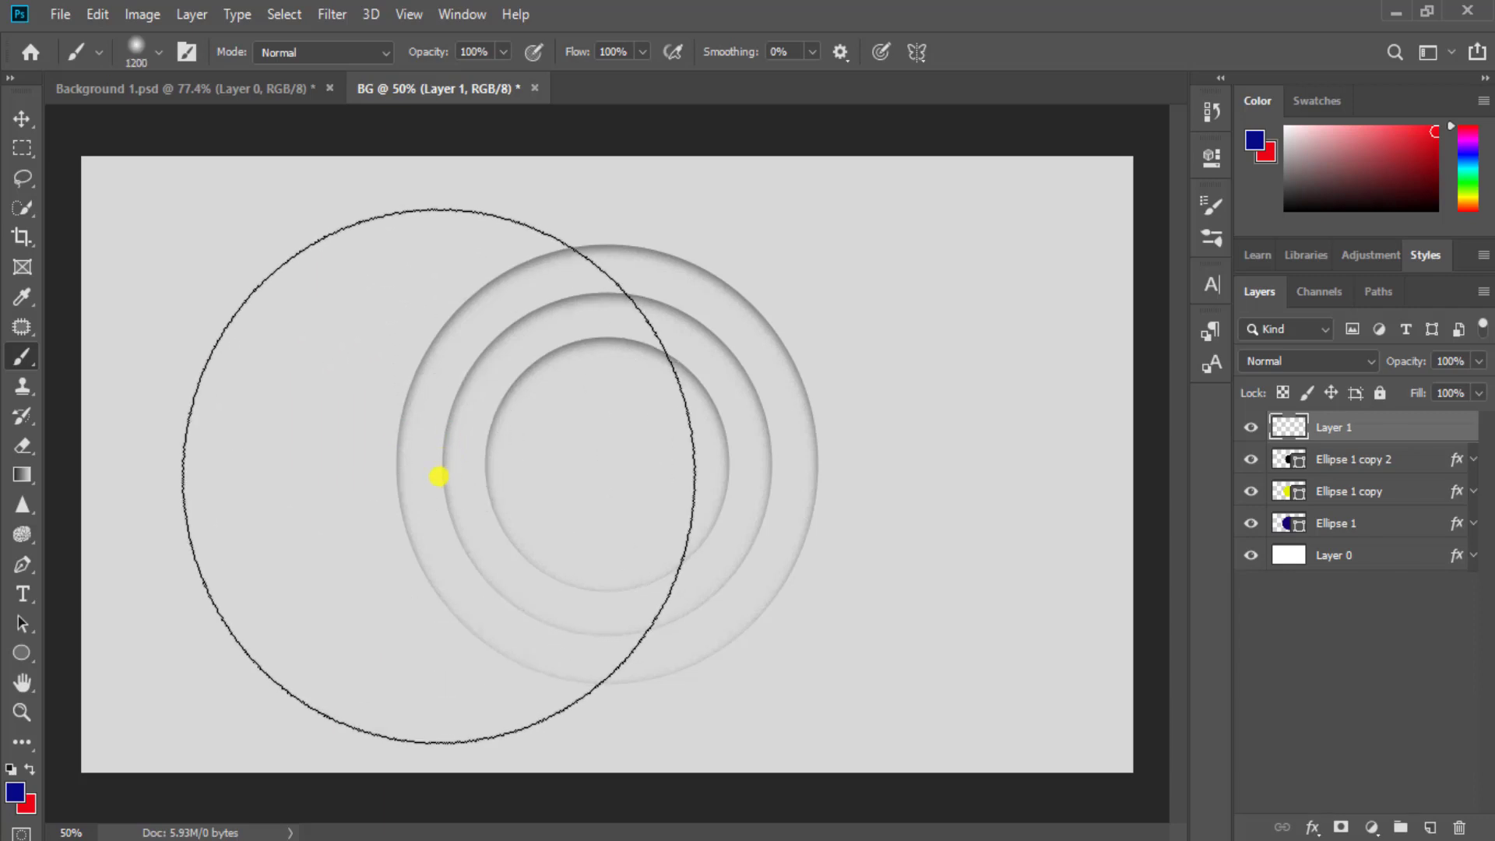
Paint a dark blue dab over the left side of the circles and a bright red dab over their right side on Layer 1
{"action": "left_click", "coordinate": [439, 469]}
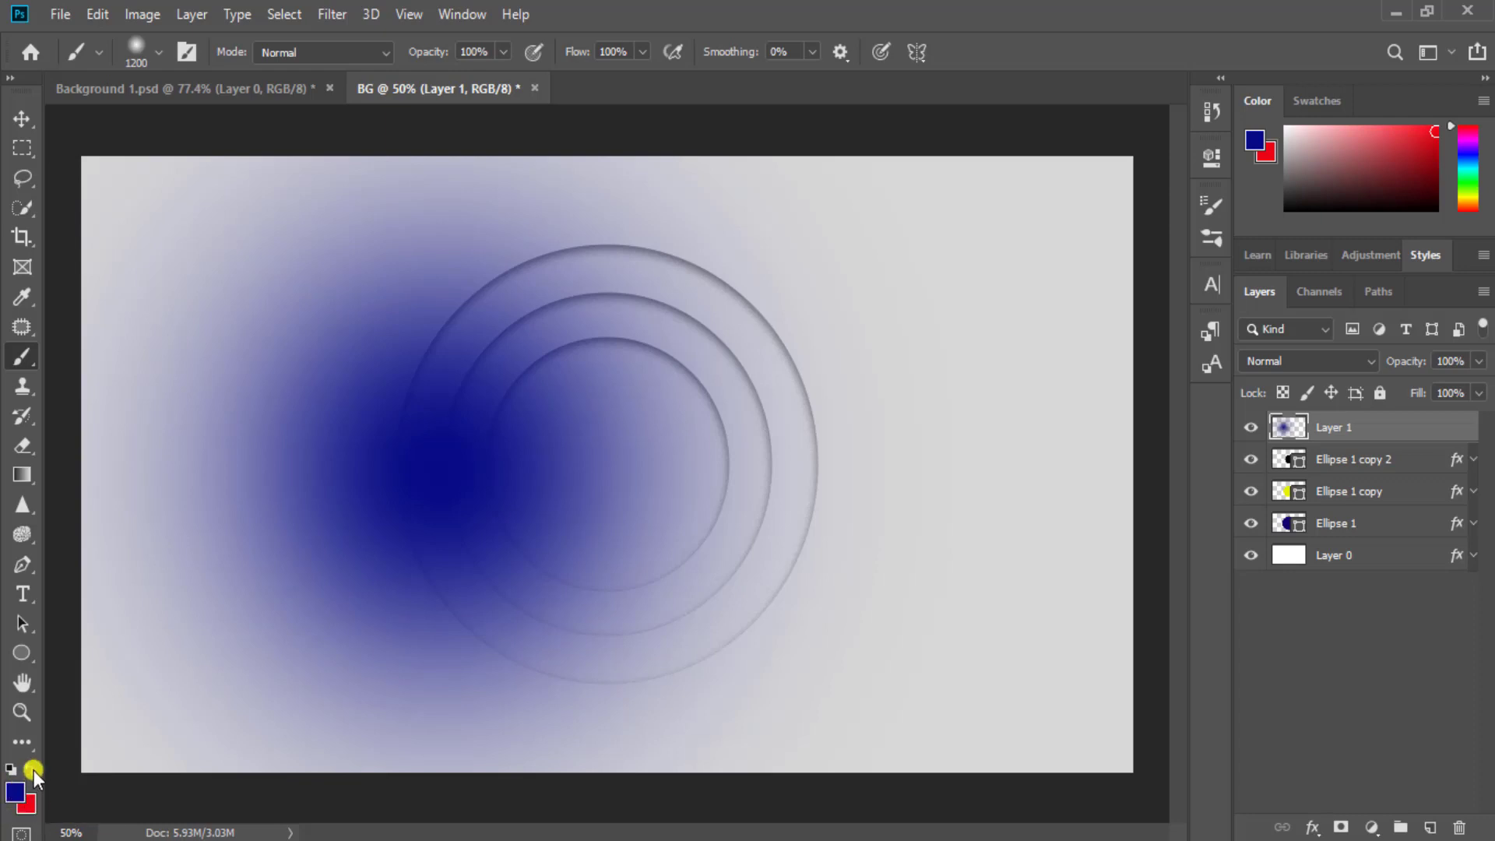
{"action": "left_click", "coordinate": [29, 768]}
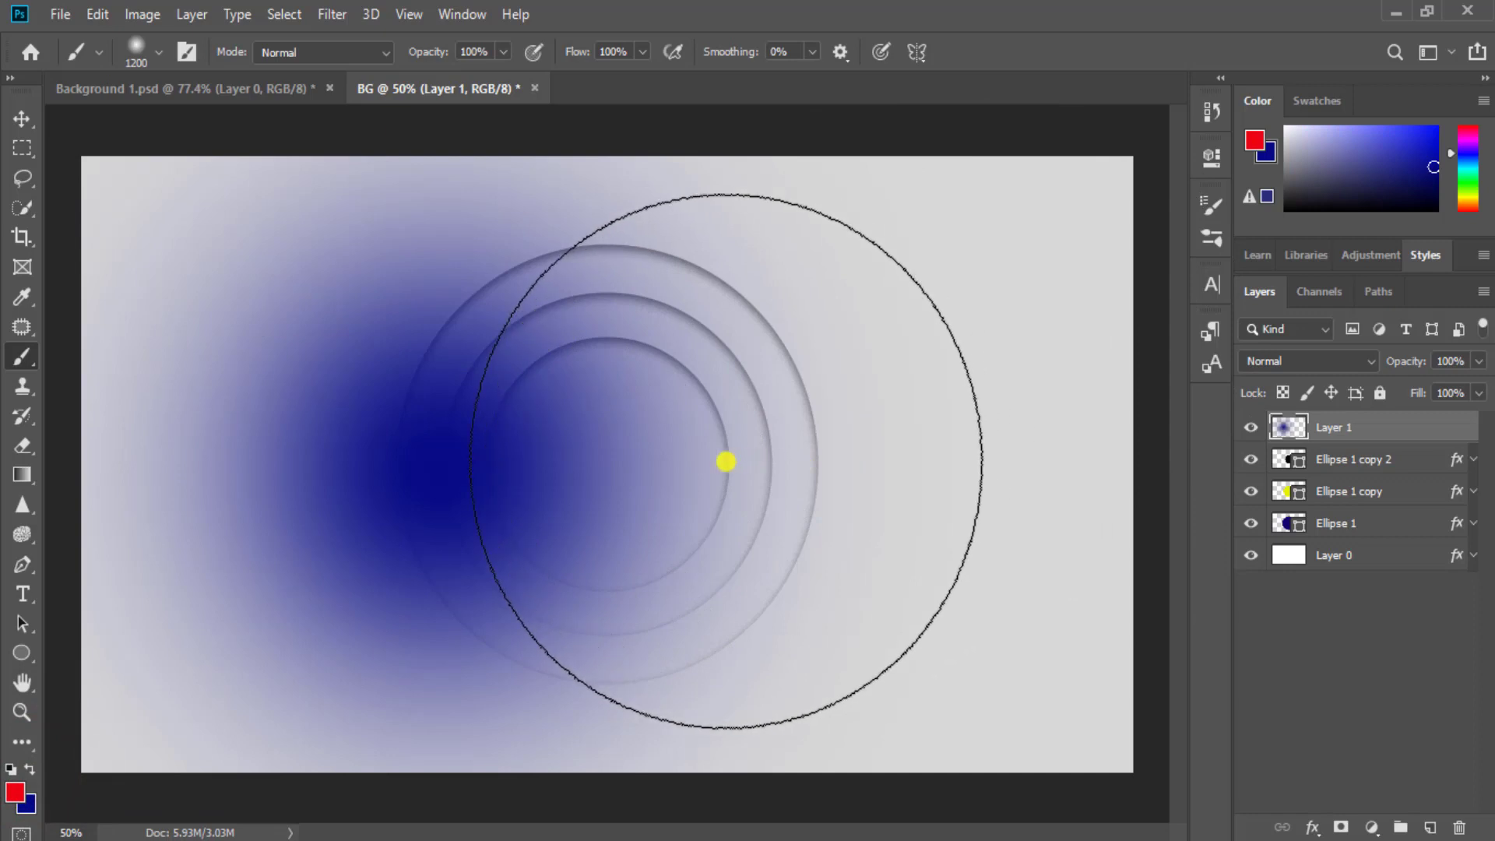
{"action": "left_click", "coordinate": [726, 461]}
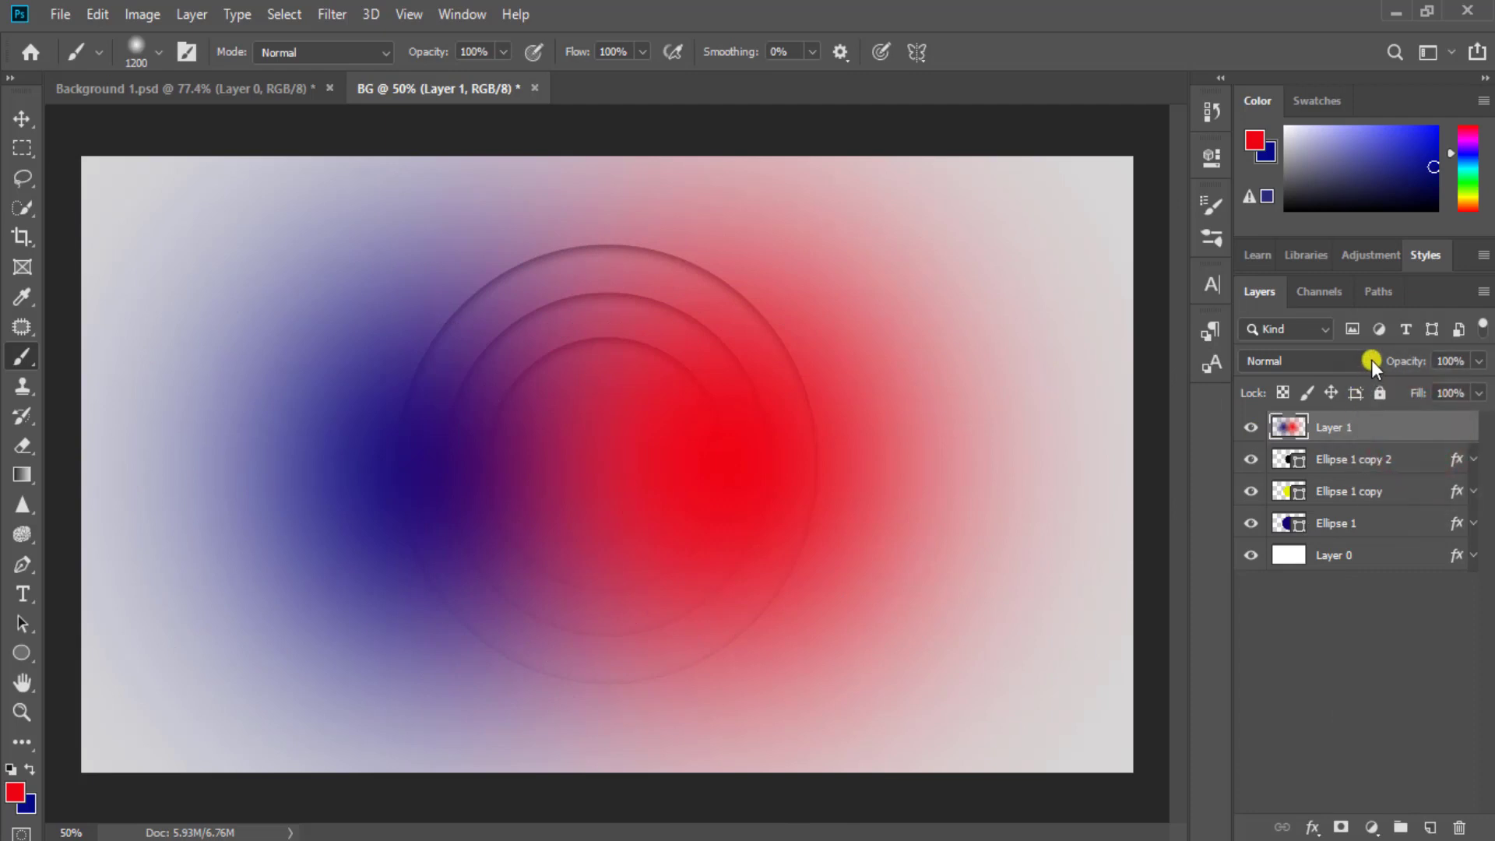
Set Layer 1's blend mode to Soft Light and paint more dark blue over the left side of the circles
{"action": "left_click", "coordinate": [1328, 358]}
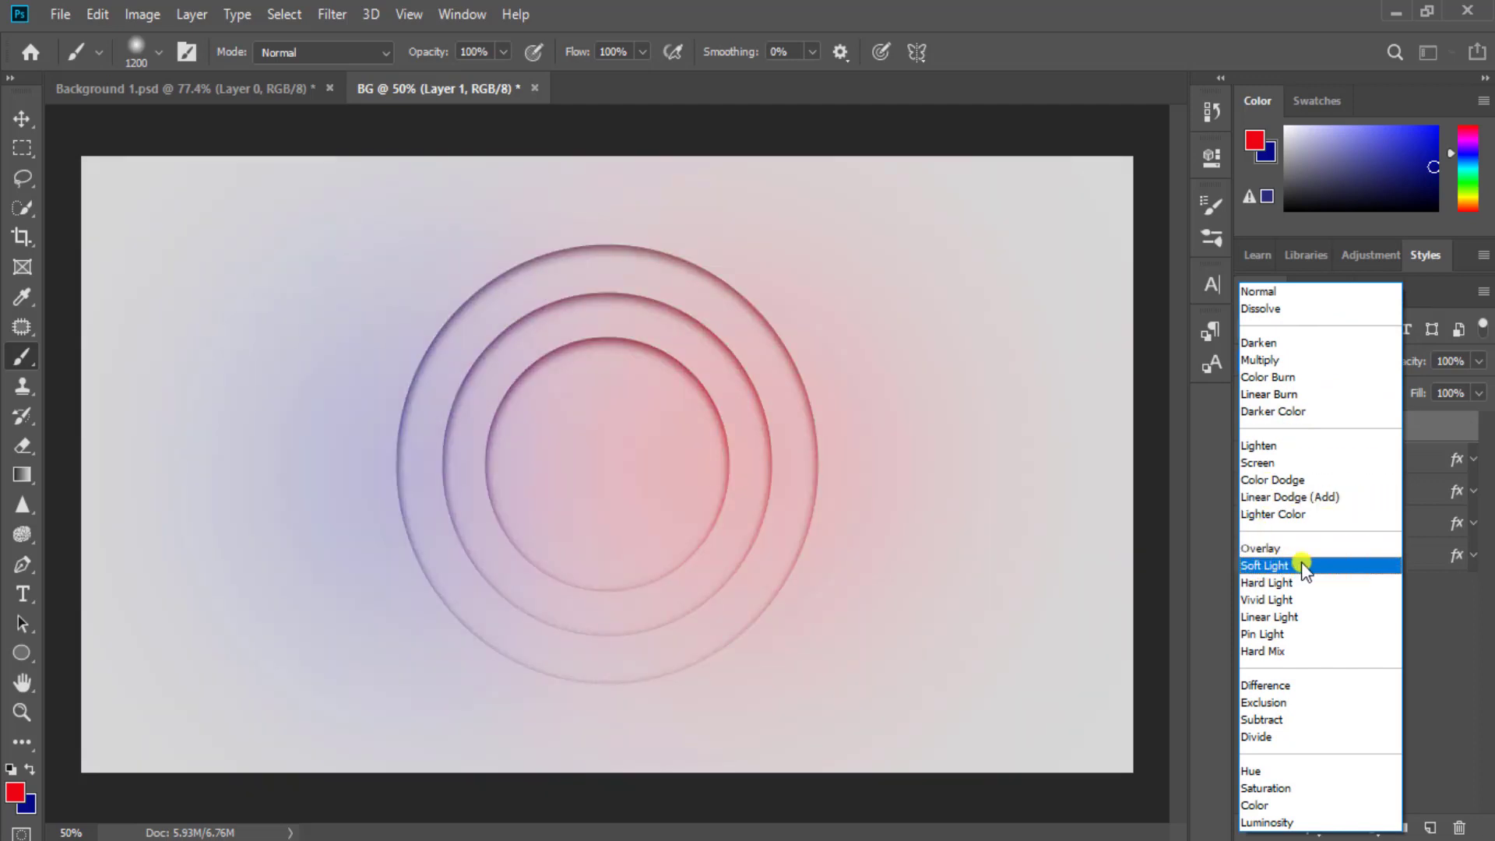
{"action": "left_click", "coordinate": [1302, 565]}
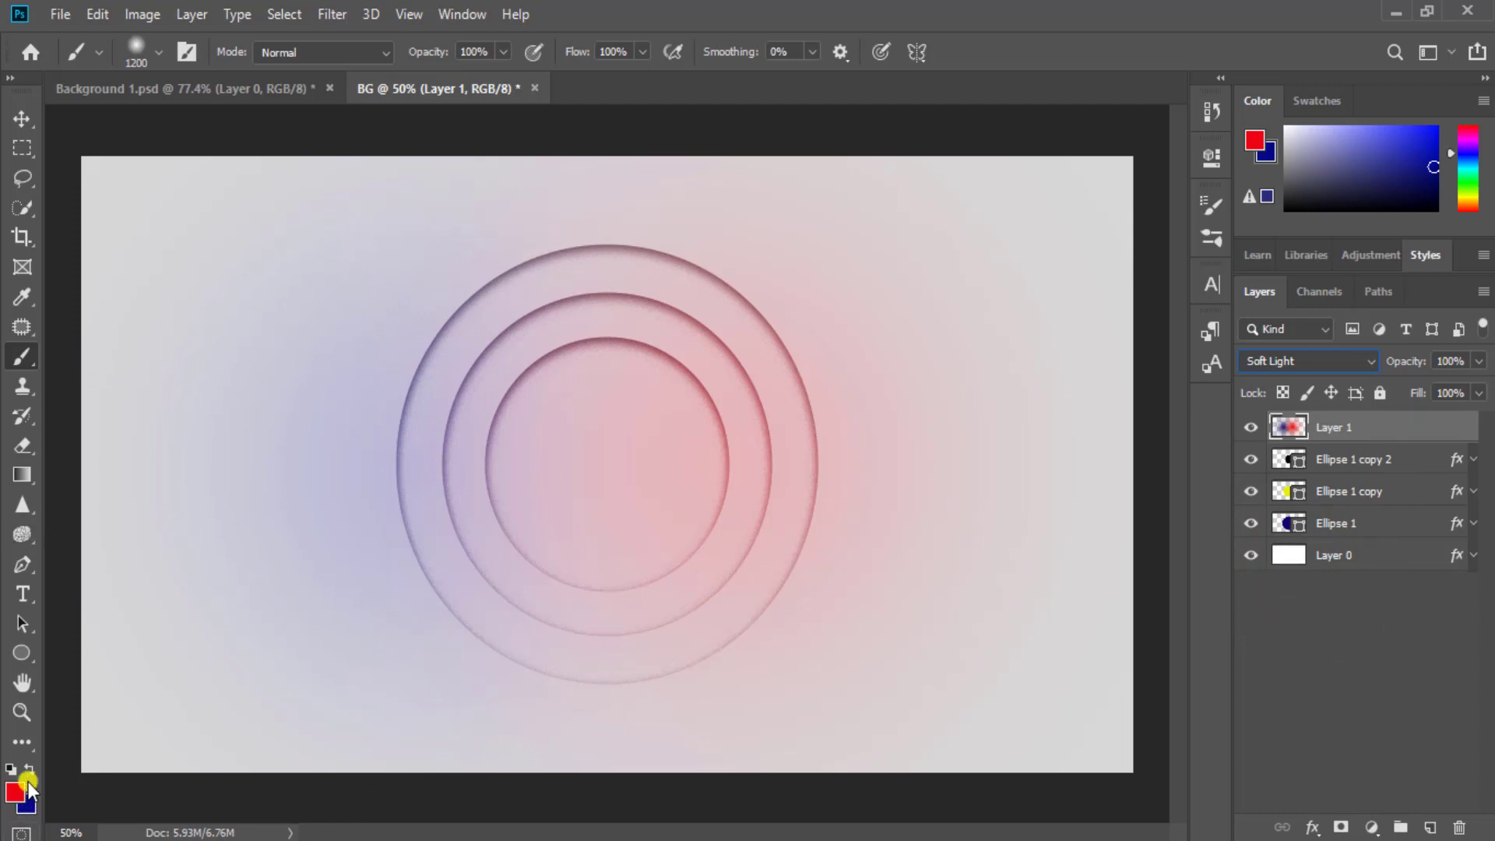
{"action": "left_click", "coordinate": [401, 452]}
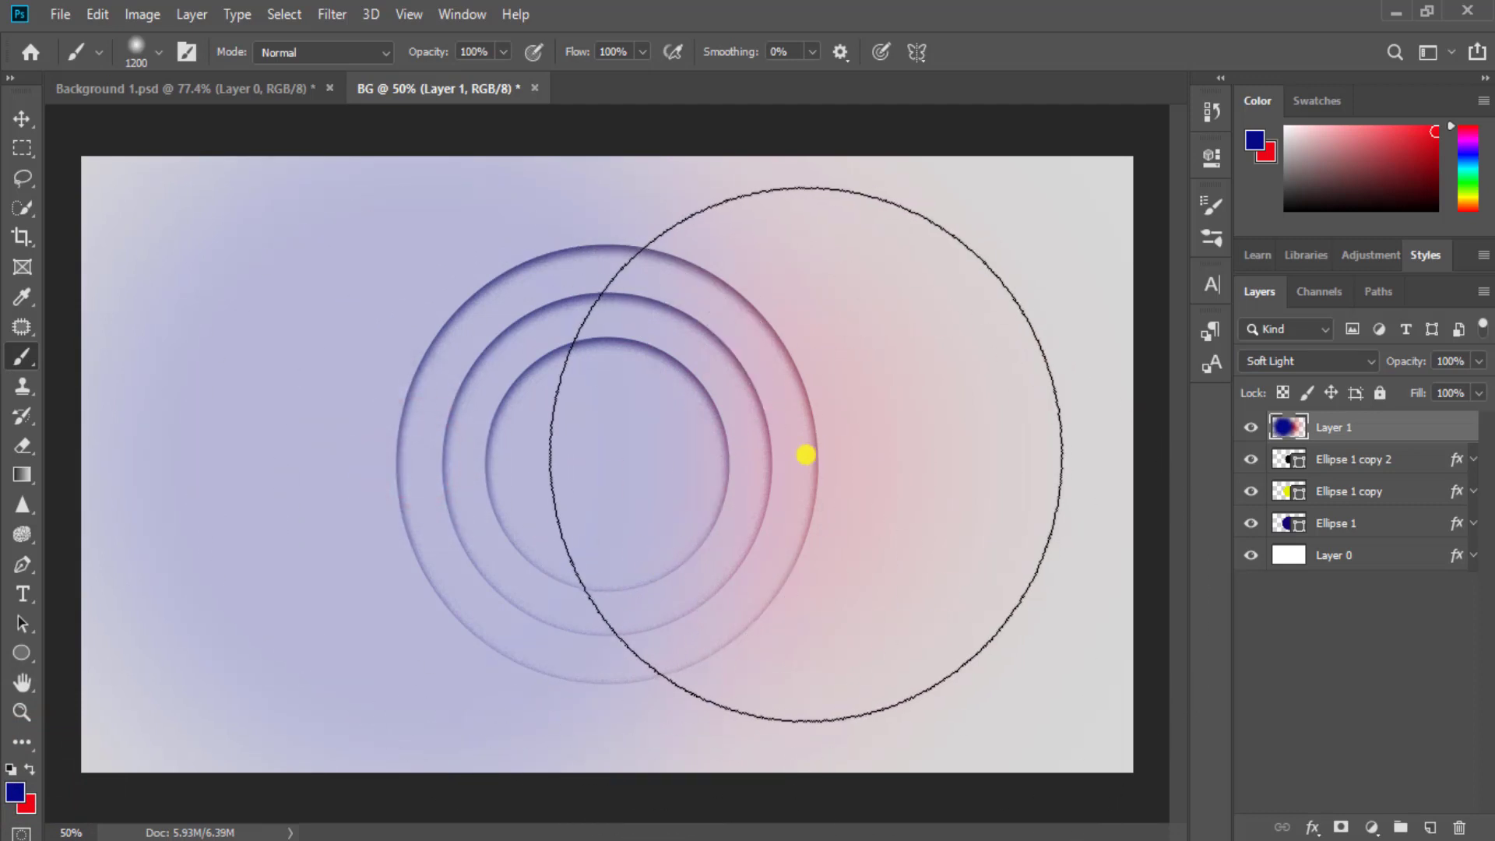
Try another red dab over the right side of the circles and undo it
{"action": "left_click", "coordinate": [30, 770]}
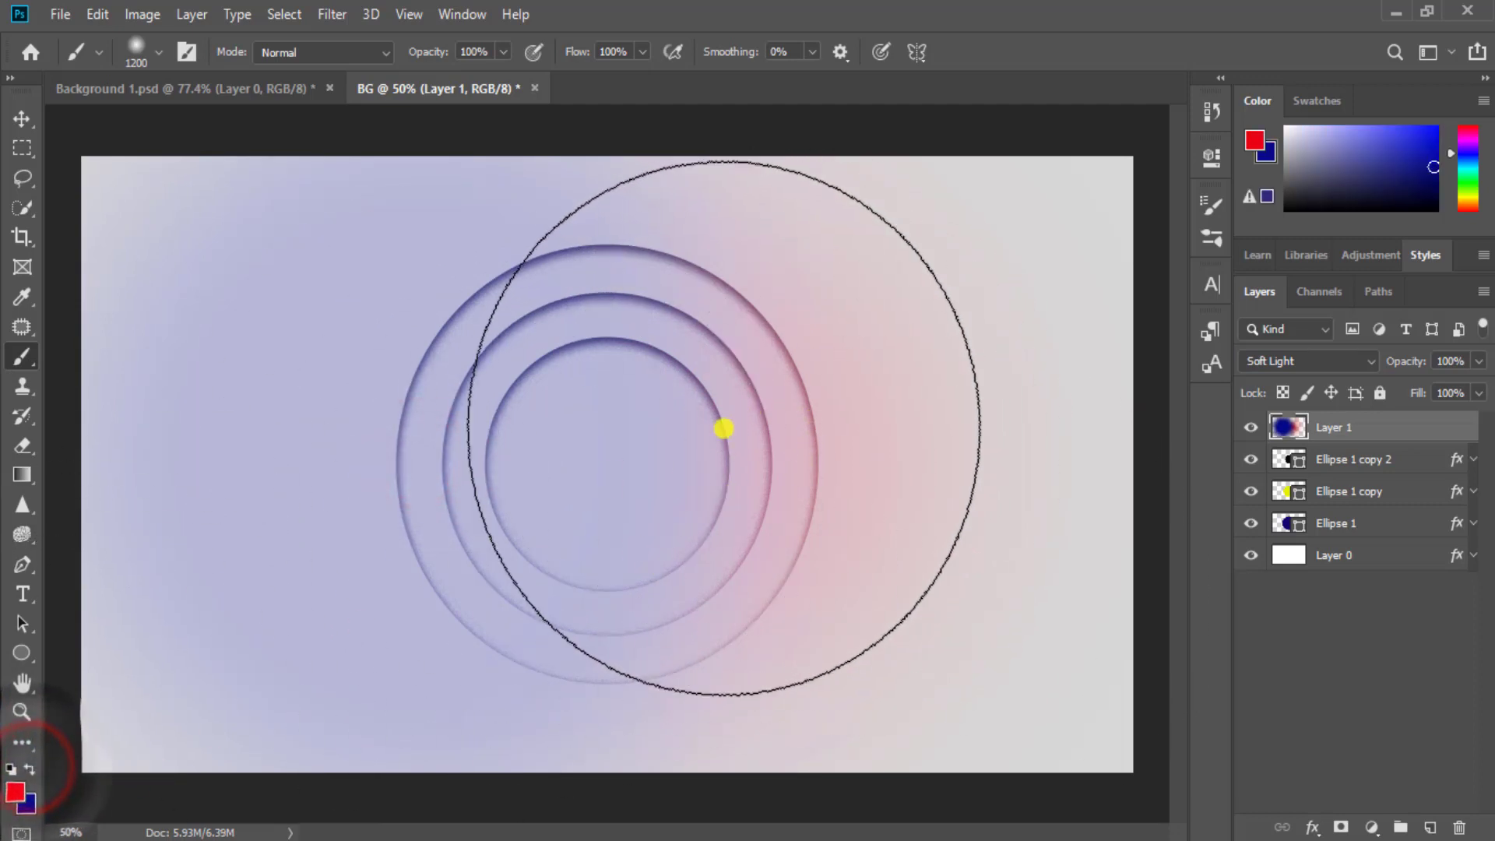
{"action": "left_click", "coordinate": [705, 458]}
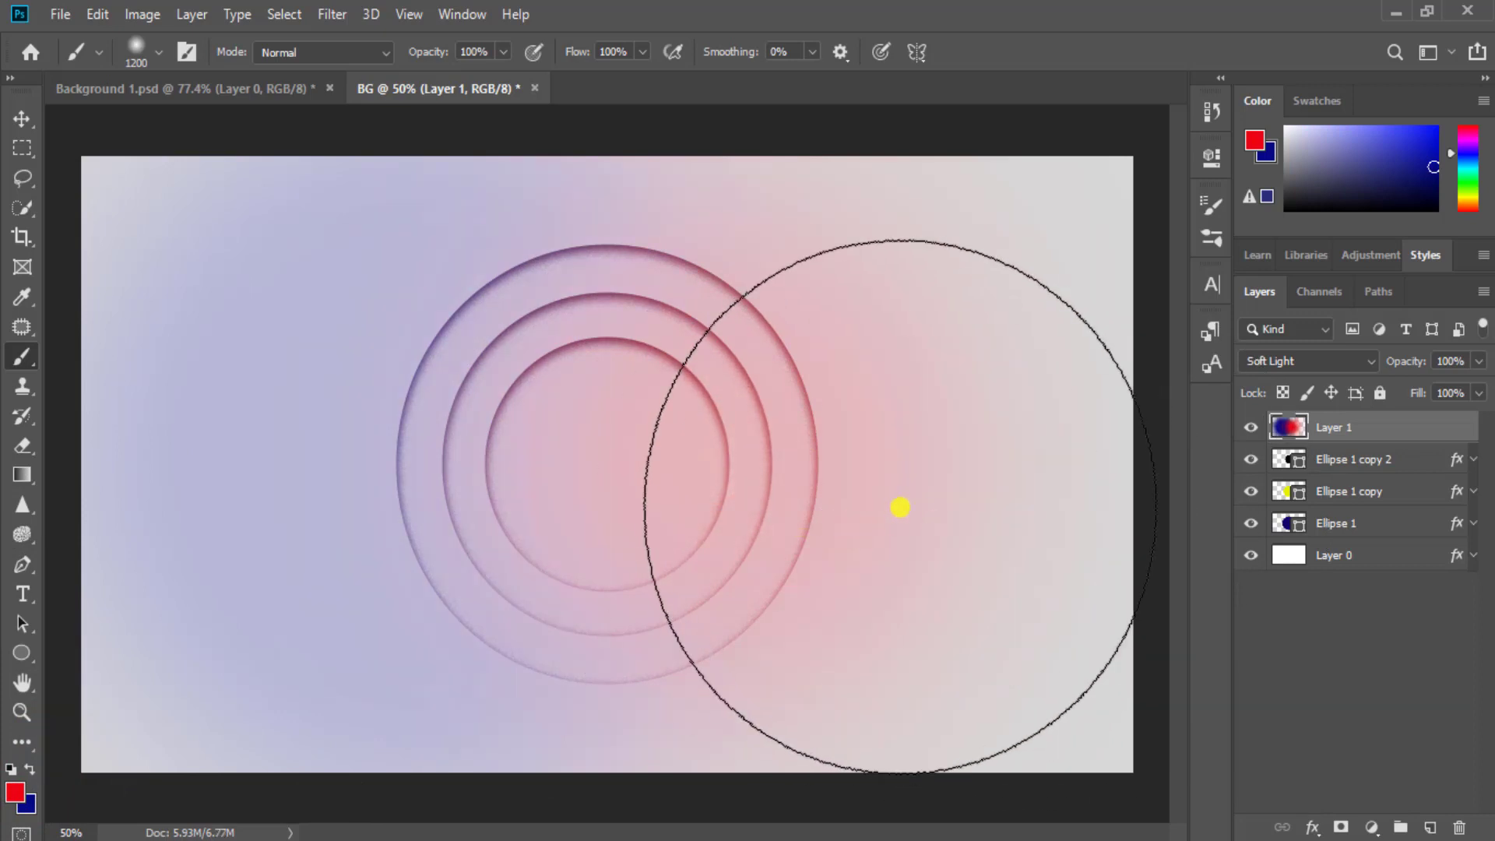
{"action": "key", "text": "ctrl+z"}
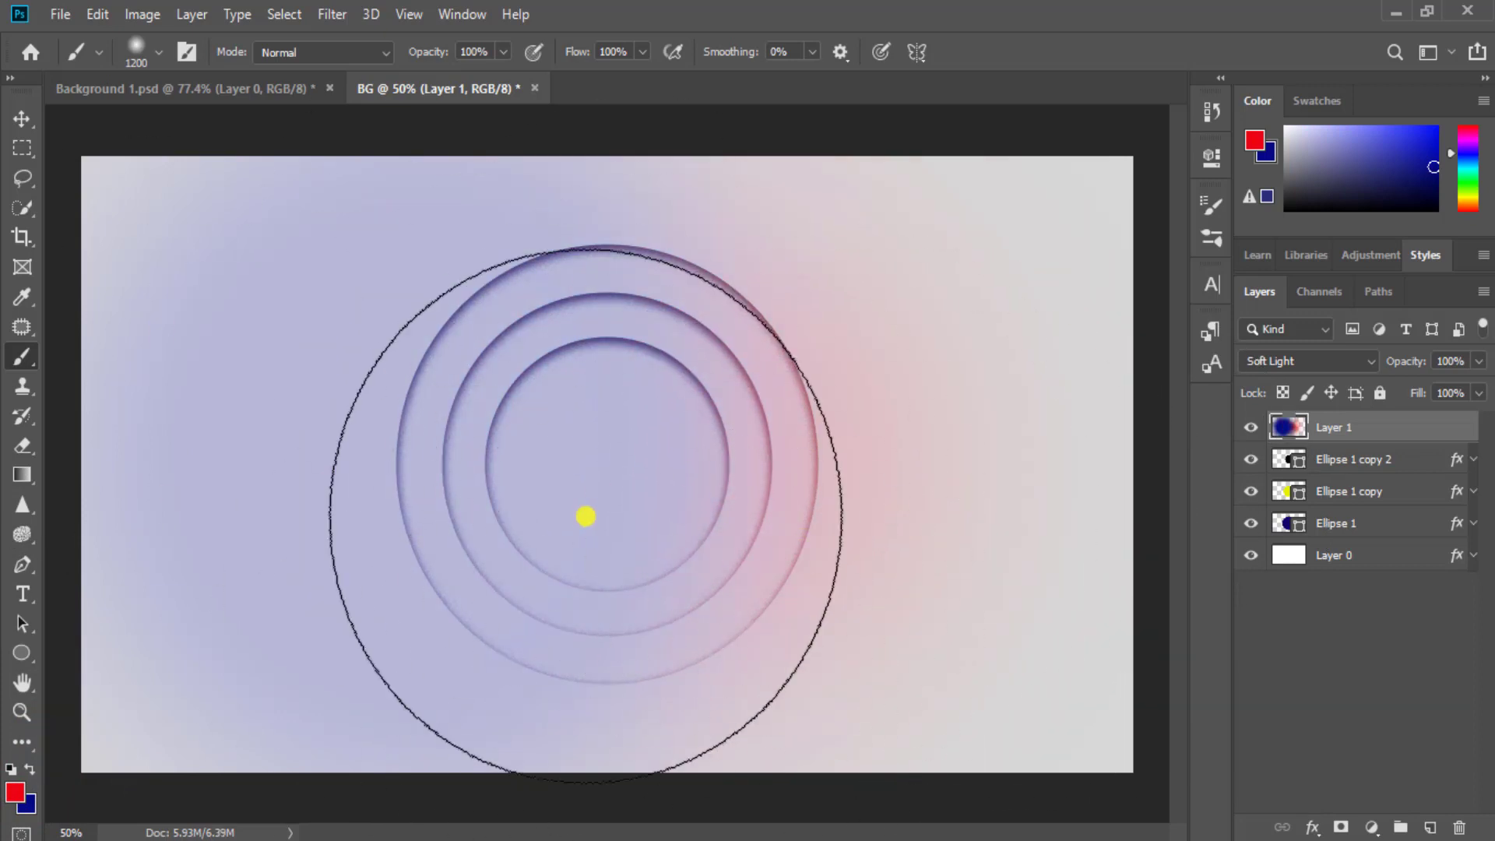
Load the outline of Ellipse 1 as a selection, make Layer 1 active and invert the selection
{"action": "left_click", "coordinate": [1355, 623]}
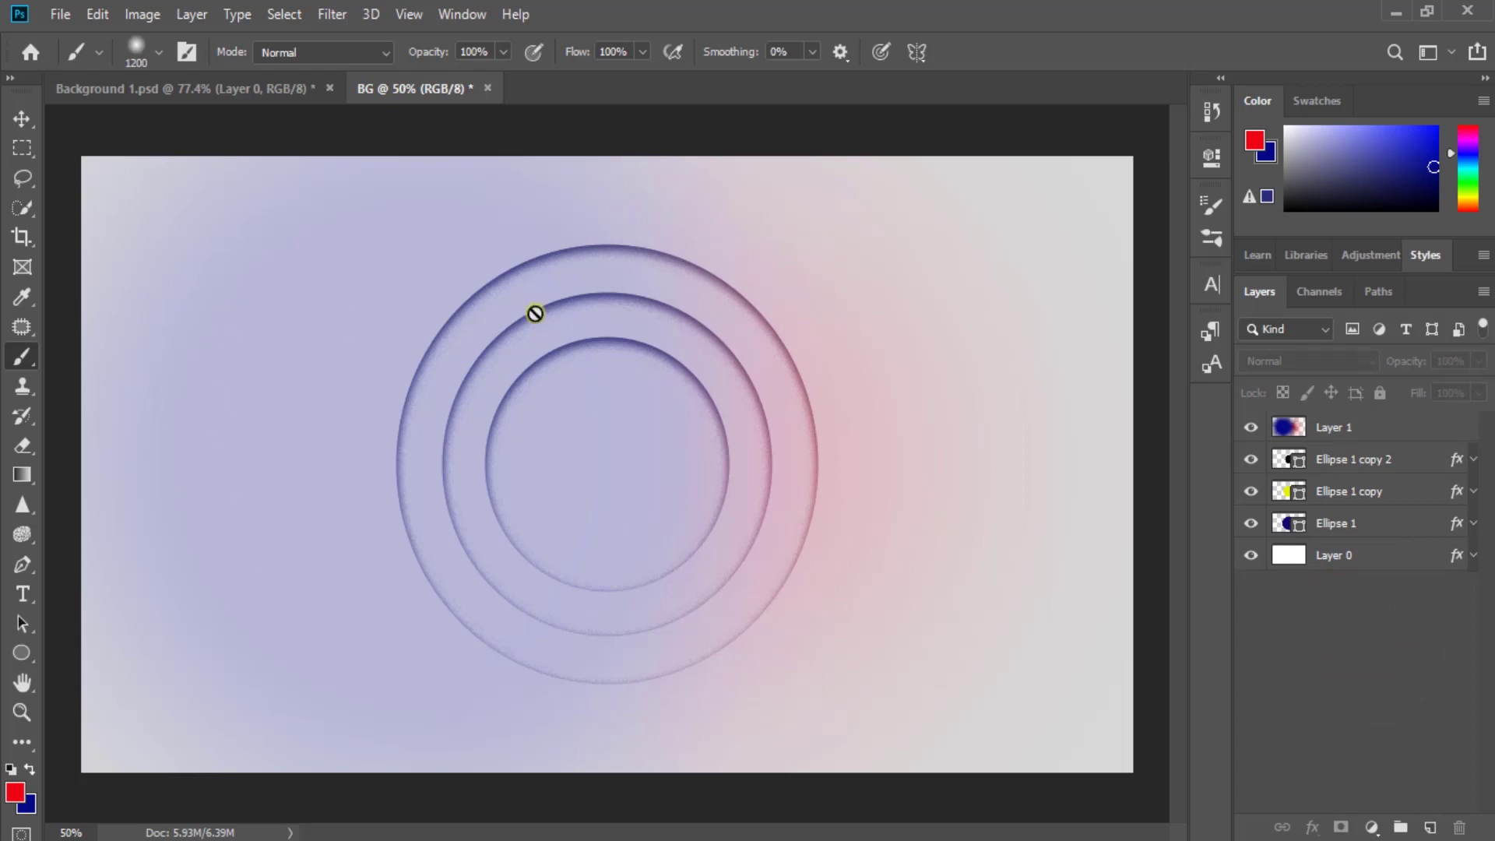
{"action": "left_click", "coordinate": [1334, 527]}
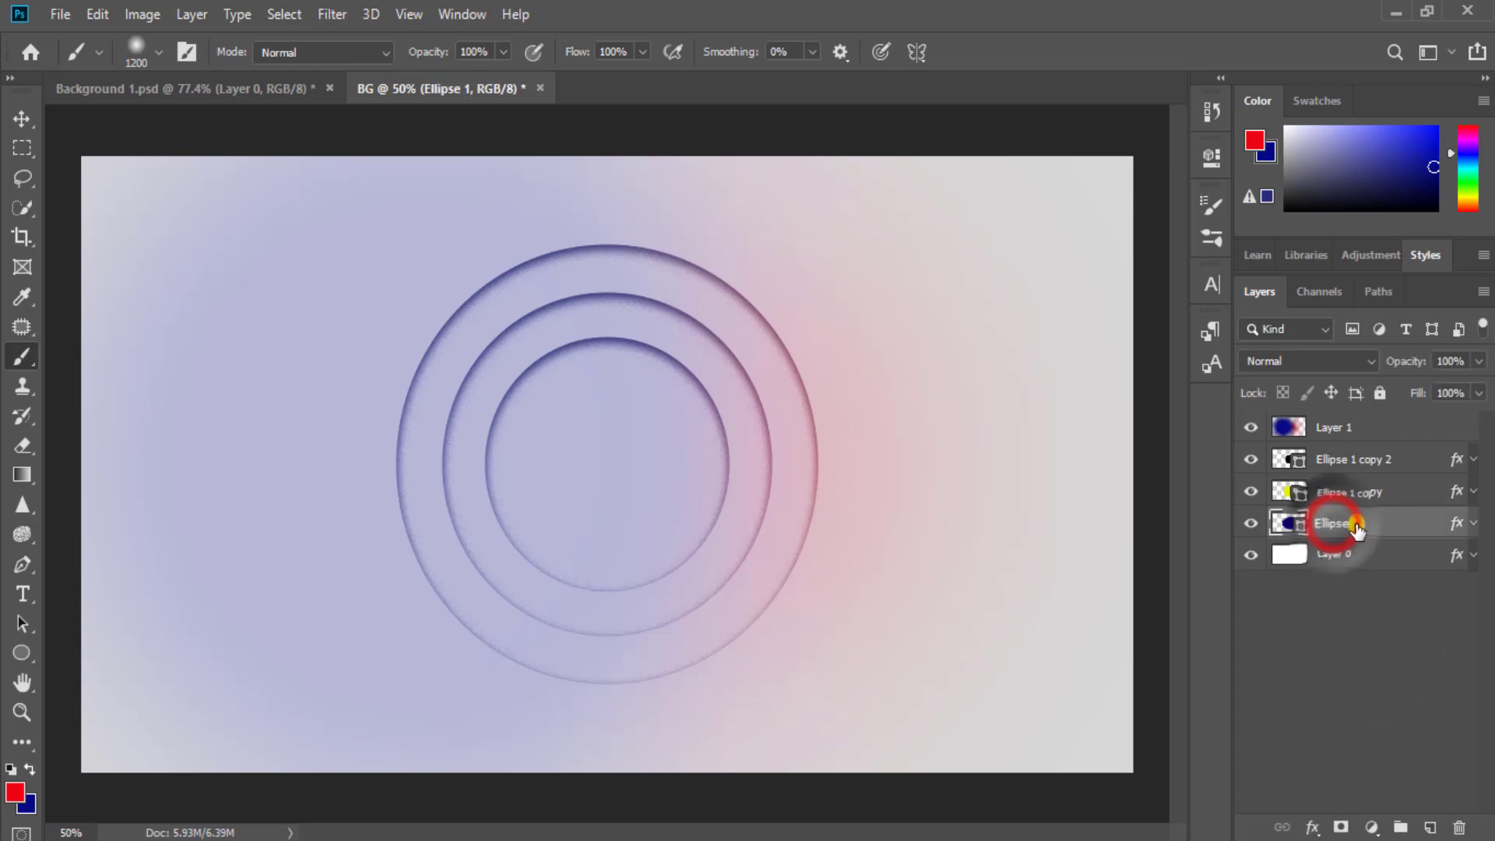
{"action": "left_click", "coordinate": [1293, 523], "text": "ctrl"}
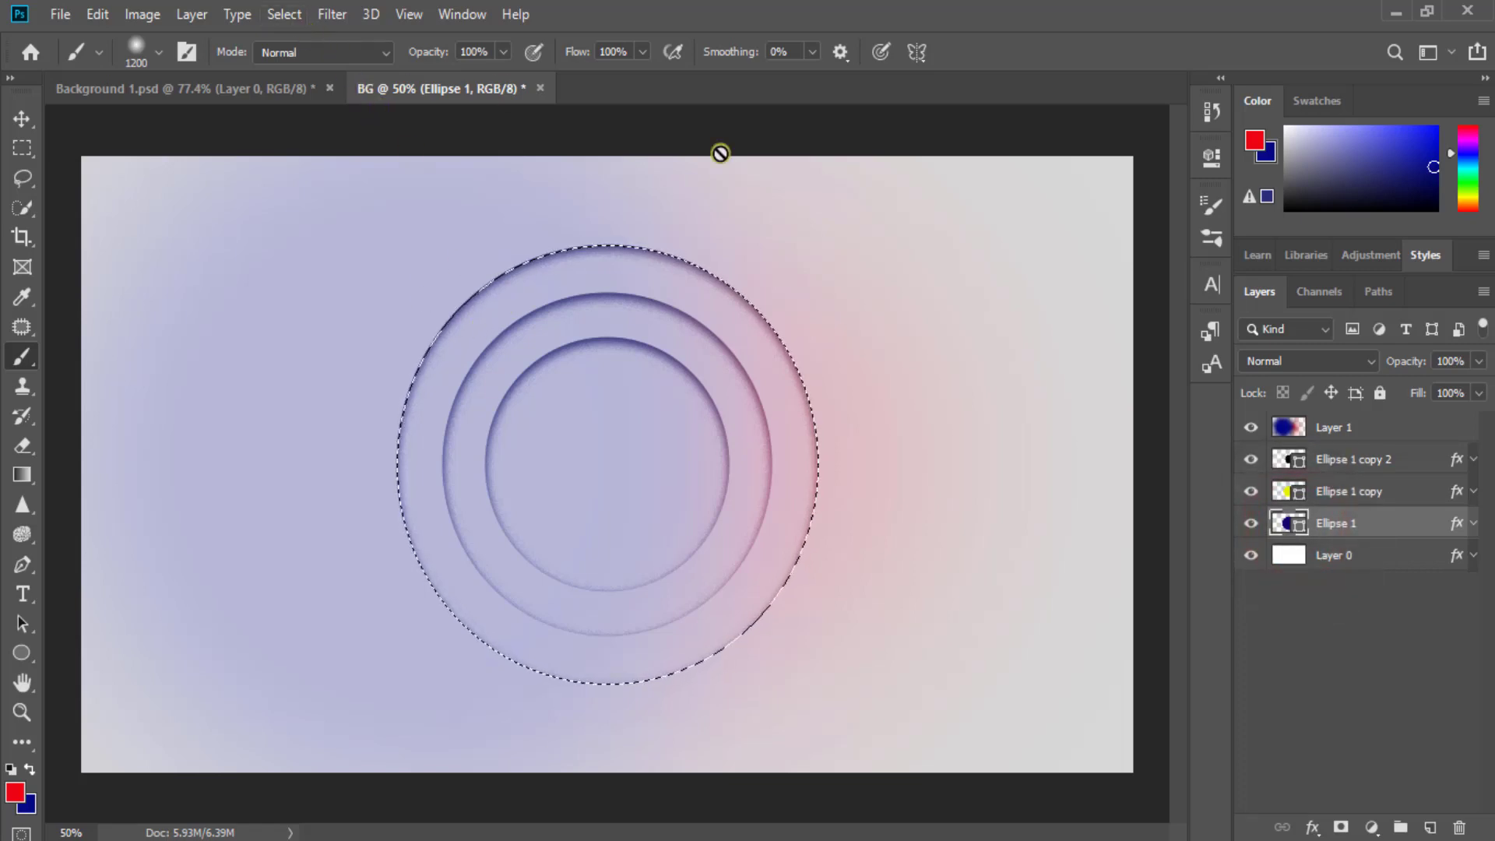
{"action": "left_click", "coordinate": [1295, 430]}
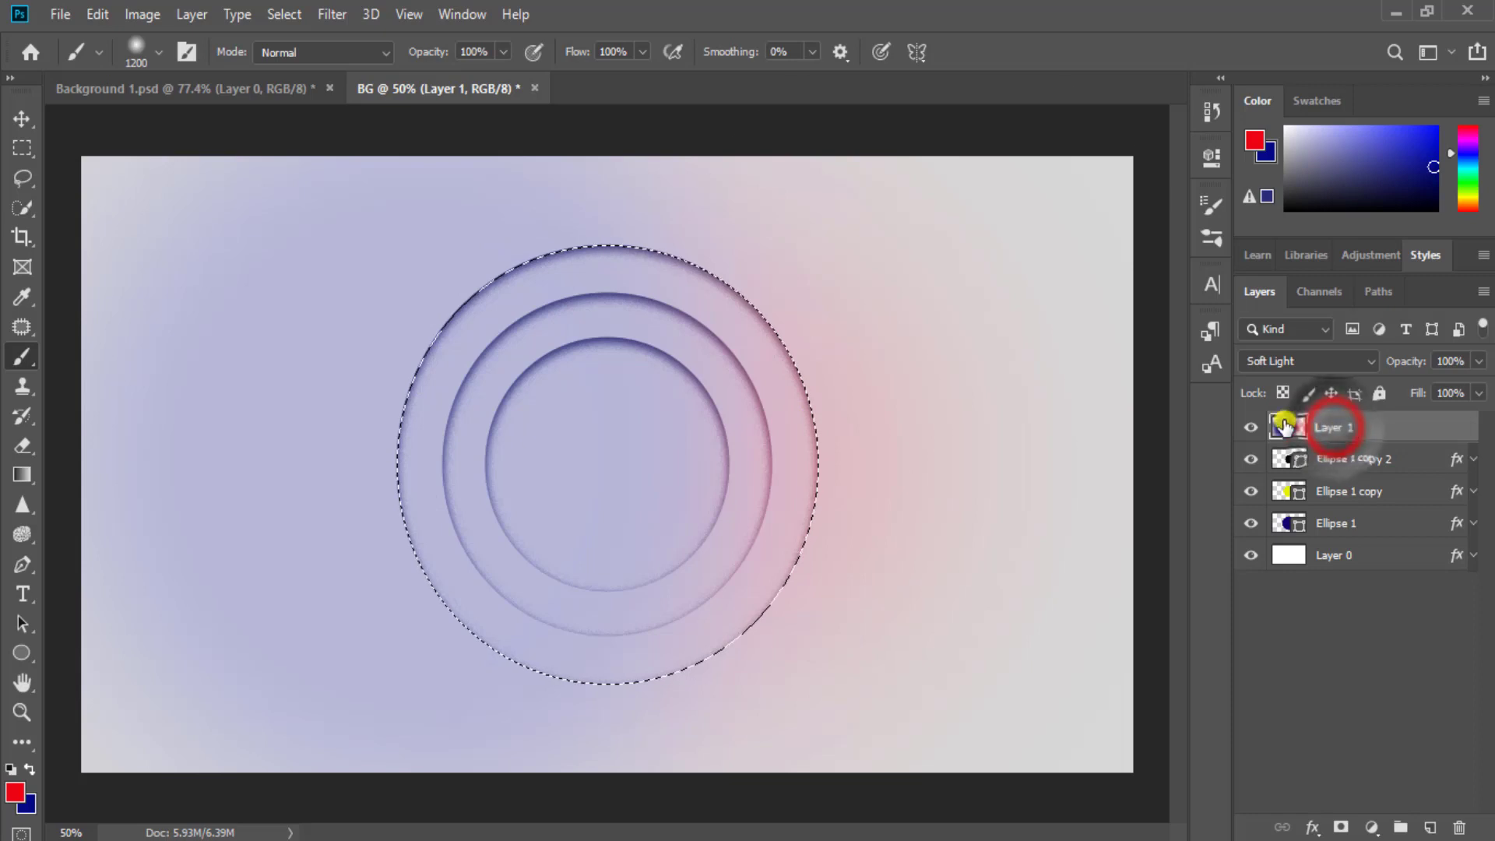
{"action": "left_click", "coordinate": [284, 14]}
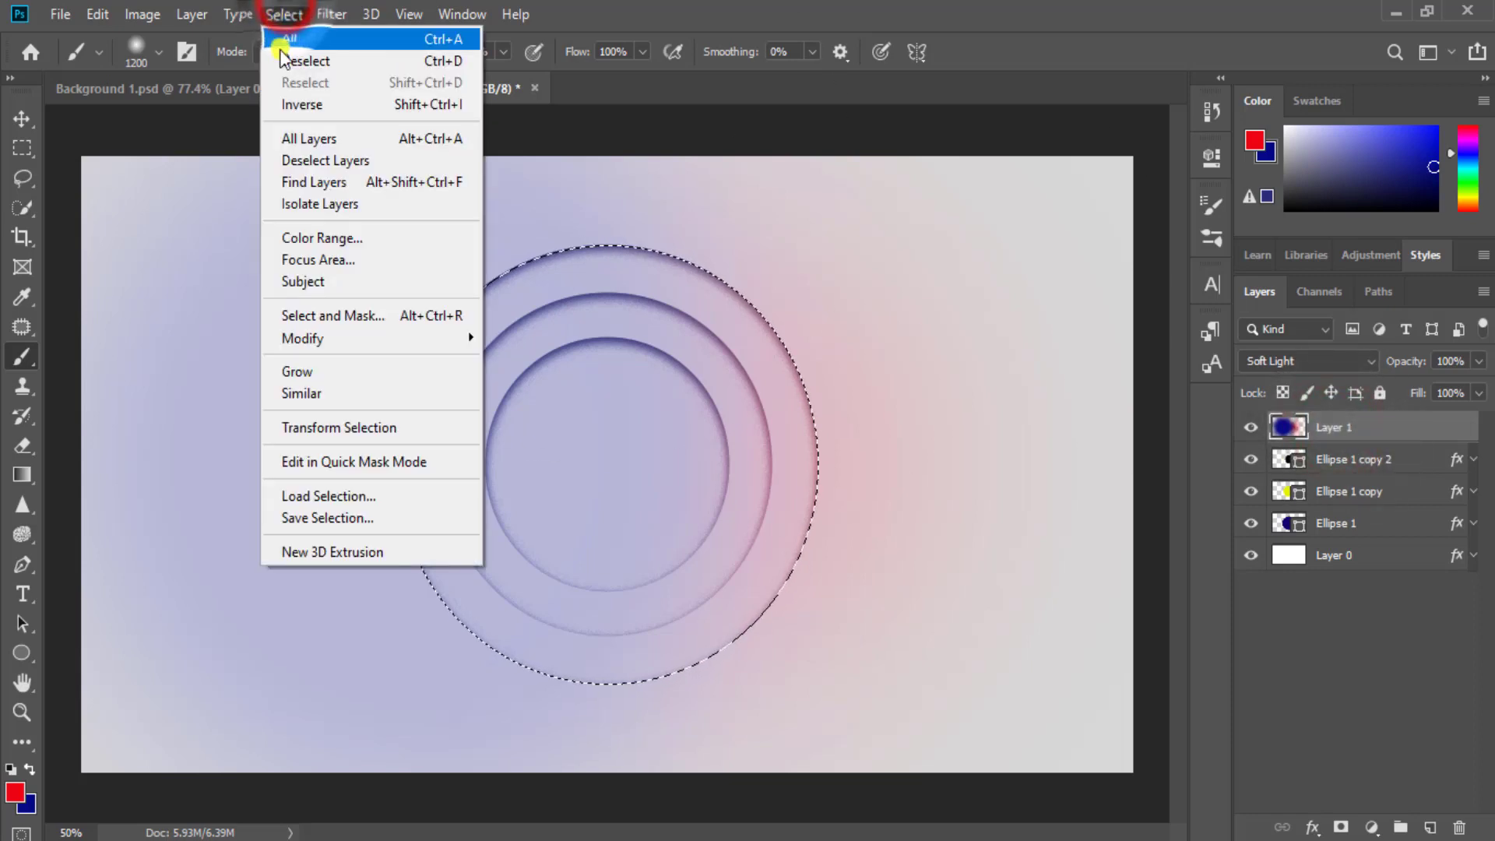
{"action": "left_click", "coordinate": [319, 105]}
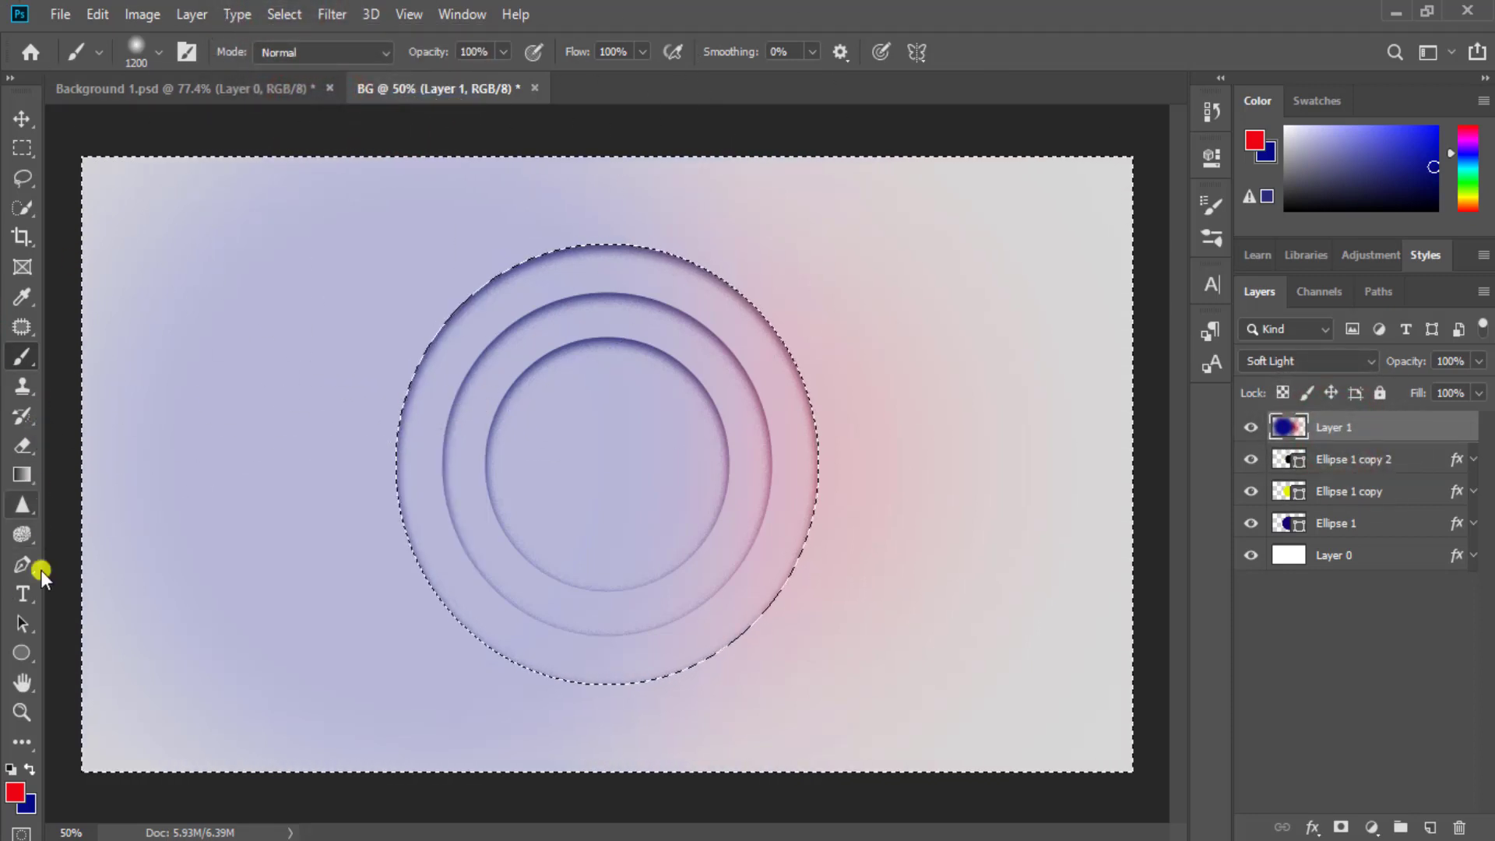
Erase Layer 1's colour everywhere outside the outer circle with a soft 700 px eraser and clear the selection
{"action": "left_click", "coordinate": [23, 447]}
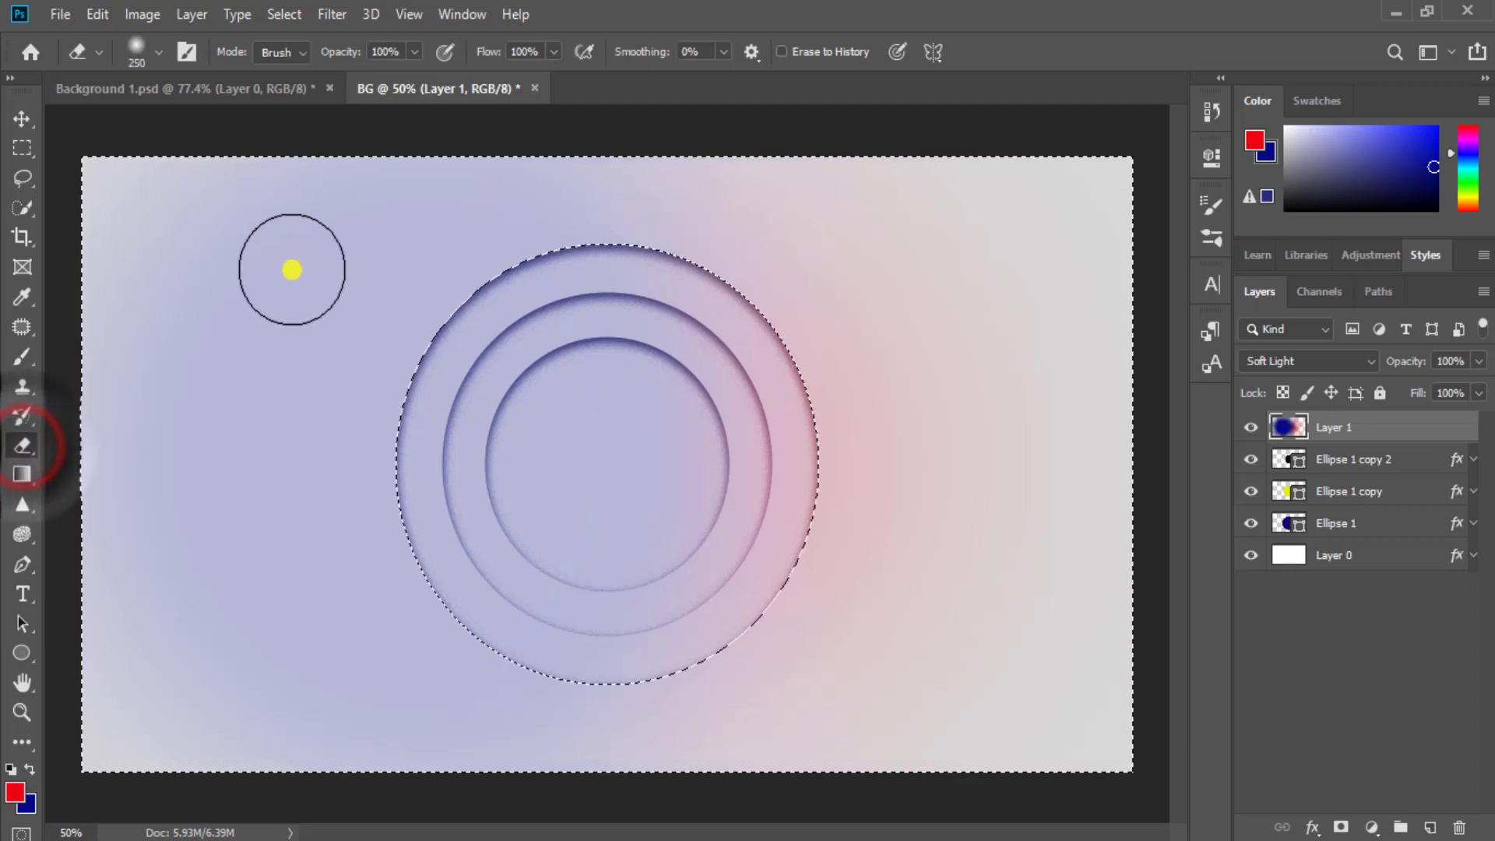
{"action": "mouse_move", "coordinate": [294, 268]}
{"action": "left_mouse_down"}
{"action": "mouse_move", "coordinate": [390, 174]}
{"action": "mouse_move", "coordinate": [207, 517]}
{"action": "mouse_move", "coordinate": [247, 213]}
{"action": "mouse_move", "coordinate": [667, 199]}
{"action": "mouse_move", "coordinate": [311, 708]}
{"action": "mouse_move", "coordinate": [157, 343]}
{"action": "mouse_move", "coordinate": [444, 761]}
{"action": "mouse_move", "coordinate": [1068, 520]}
{"action": "mouse_move", "coordinate": [604, 96]}
{"action": "mouse_move", "coordinate": [694, 190]}
{"action": "mouse_move", "coordinate": [727, 774]}
{"action": "mouse_move", "coordinate": [56, 479]}
{"action": "mouse_move", "coordinate": [447, 594]}
{"action": "mouse_move", "coordinate": [761, 500]}
{"action": "mouse_move", "coordinate": [1041, 324]}
{"action": "mouse_move", "coordinate": [993, 597]}
{"action": "mouse_move", "coordinate": [931, 320]}
{"action": "mouse_move", "coordinate": [250, 294]}
{"action": "mouse_move", "coordinate": [137, 614]}
{"action": "mouse_move", "coordinate": [235, 318]}
{"action": "left_mouse_up"}
{"action": "key", "text": "bracketright"}
{"action": "key", "text": "bracketright"}
{"action": "key", "text": "bracketright"}
{"action": "key", "text": "bracketright"}
{"action": "key", "text": "bracketright"}
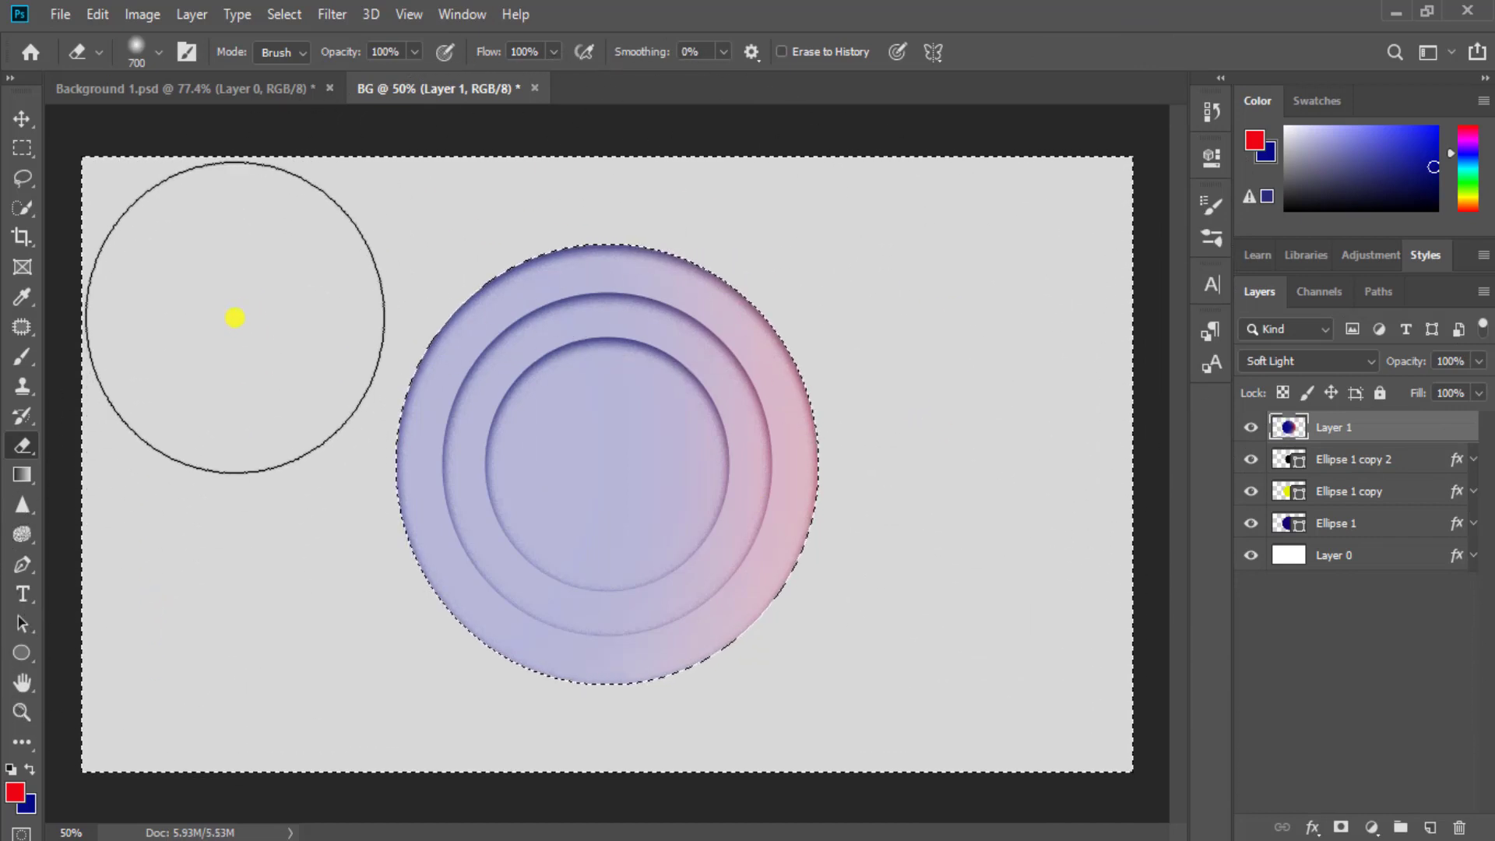
{"action": "key", "text": "ctrl+d"}
Lower Layer 1's opacity to 89% and deselect all layers
{"action": "left_click", "coordinate": [618, 411]}
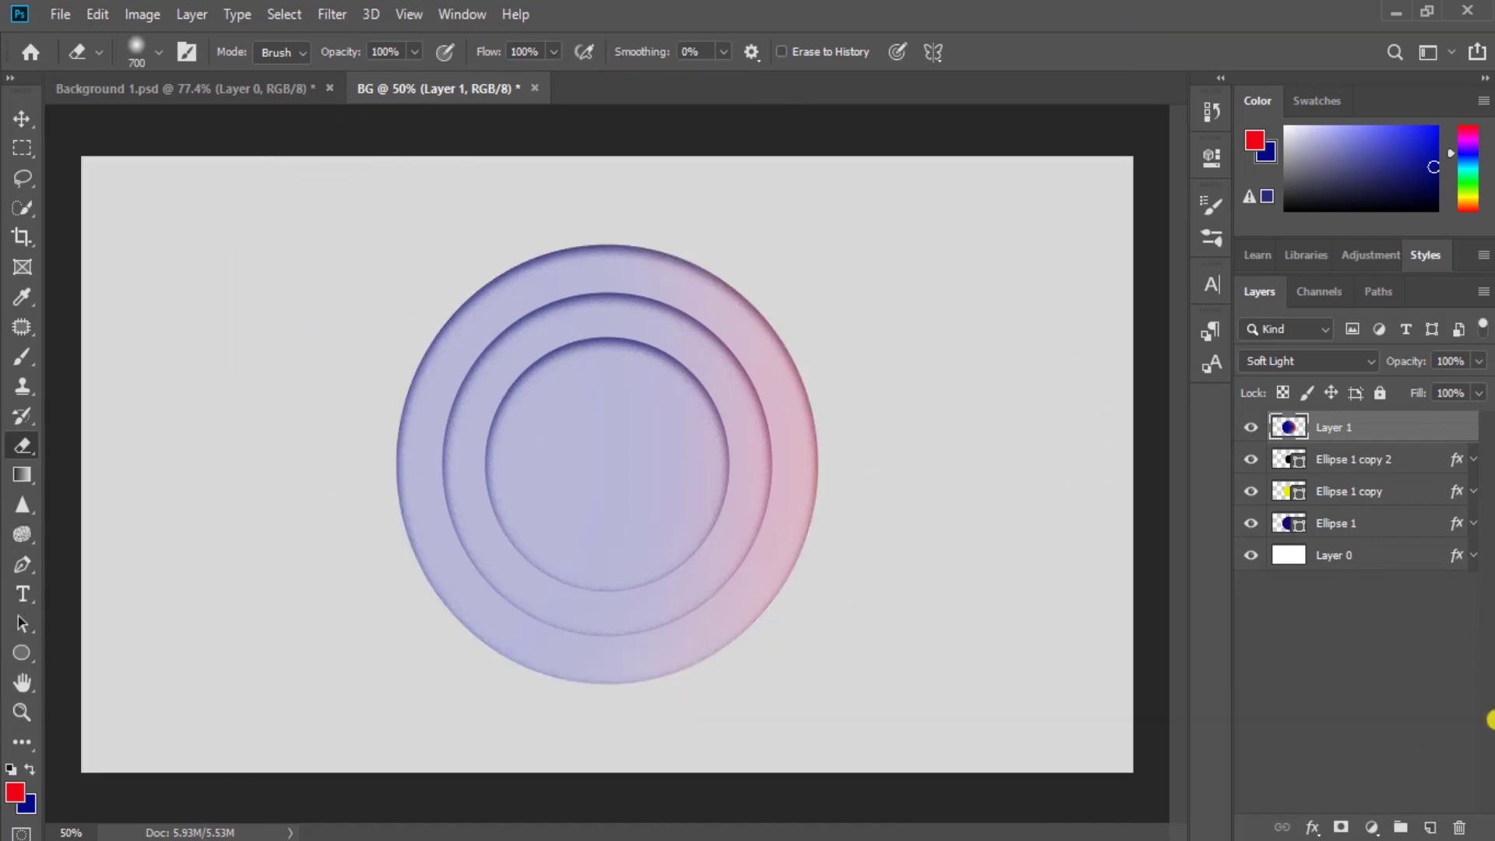
{"action": "mouse_move", "coordinate": [618, 411]}
{"action": "left_mouse_down"}
{"action": "mouse_move", "coordinate": [621, 344]}
{"action": "mouse_move", "coordinate": [545, 644]}
{"action": "mouse_move", "coordinate": [638, 451]}
{"action": "mouse_move", "coordinate": [1230, 405]}
{"action": "left_mouse_up"}
{"action": "mouse_move", "coordinate": [1369, 430]}
{"action": "left_mouse_down"}
{"action": "mouse_move", "coordinate": [1382, 487]}
{"action": "mouse_move", "coordinate": [1484, 364]}
{"action": "mouse_move", "coordinate": [1408, 389]}
{"action": "mouse_move", "coordinate": [1469, 388]}
{"action": "left_mouse_up"}
{"action": "left_click", "coordinate": [1340, 656]}
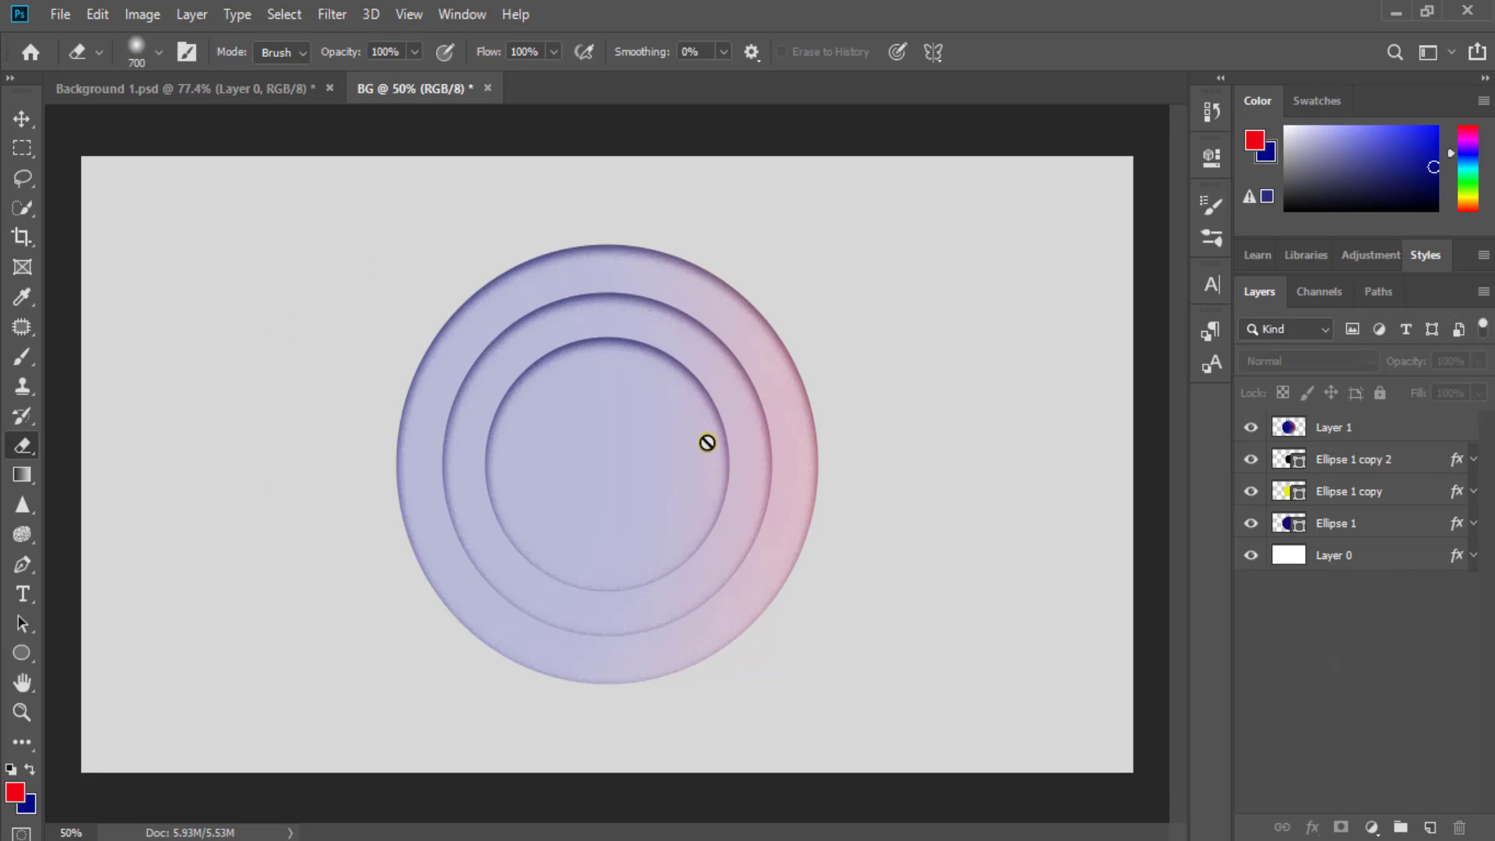
Check the finished design in Background 1.psd, return to BG and add a new empty layer above Layer 1
{"action": "left_click", "coordinate": [221, 86]}
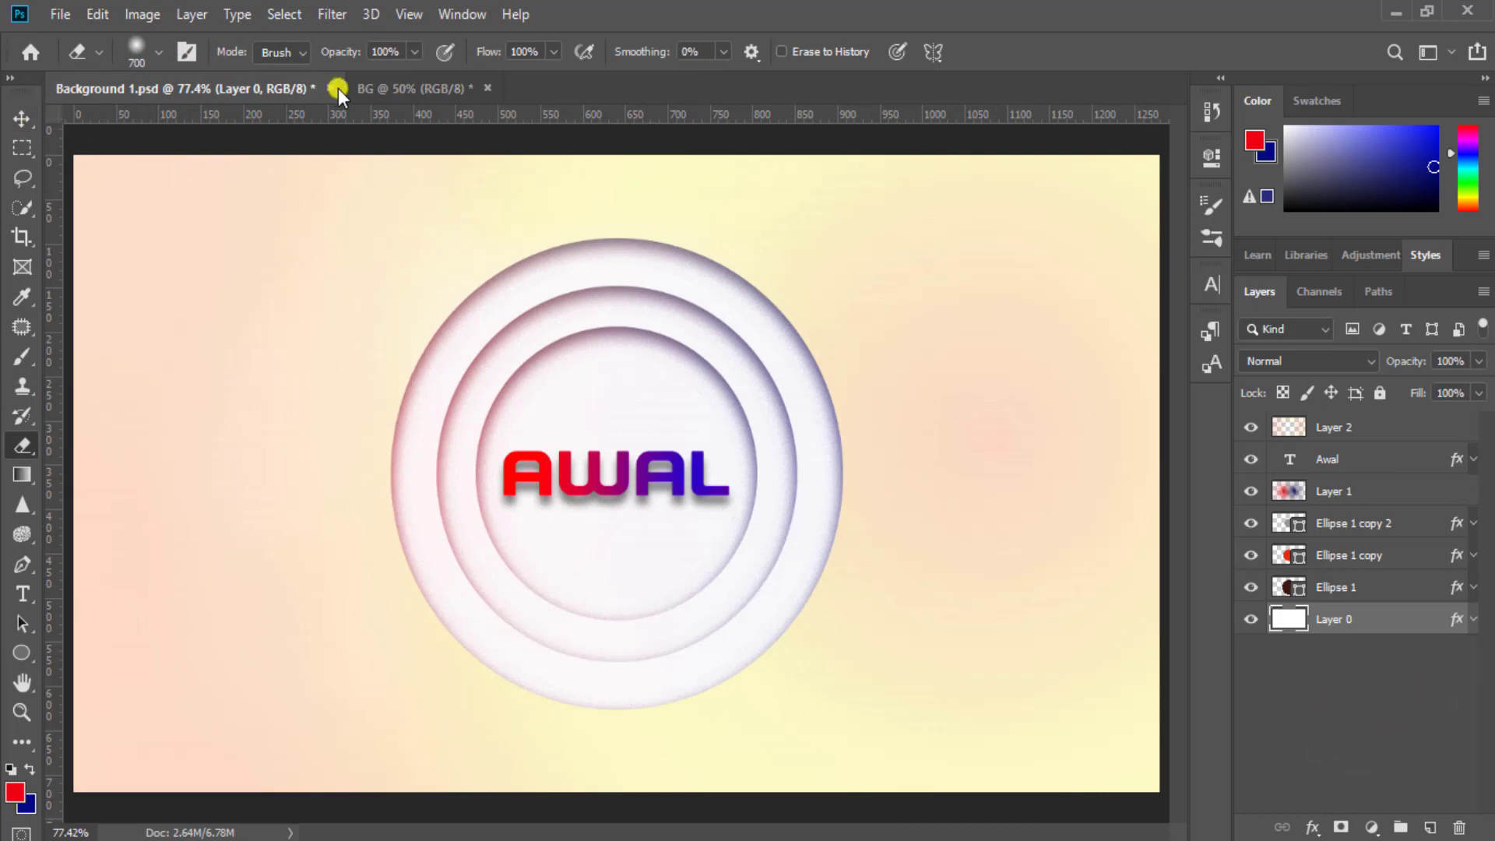
{"action": "left_click", "coordinate": [393, 88]}
{"action": "left_click", "coordinate": [1370, 434]}
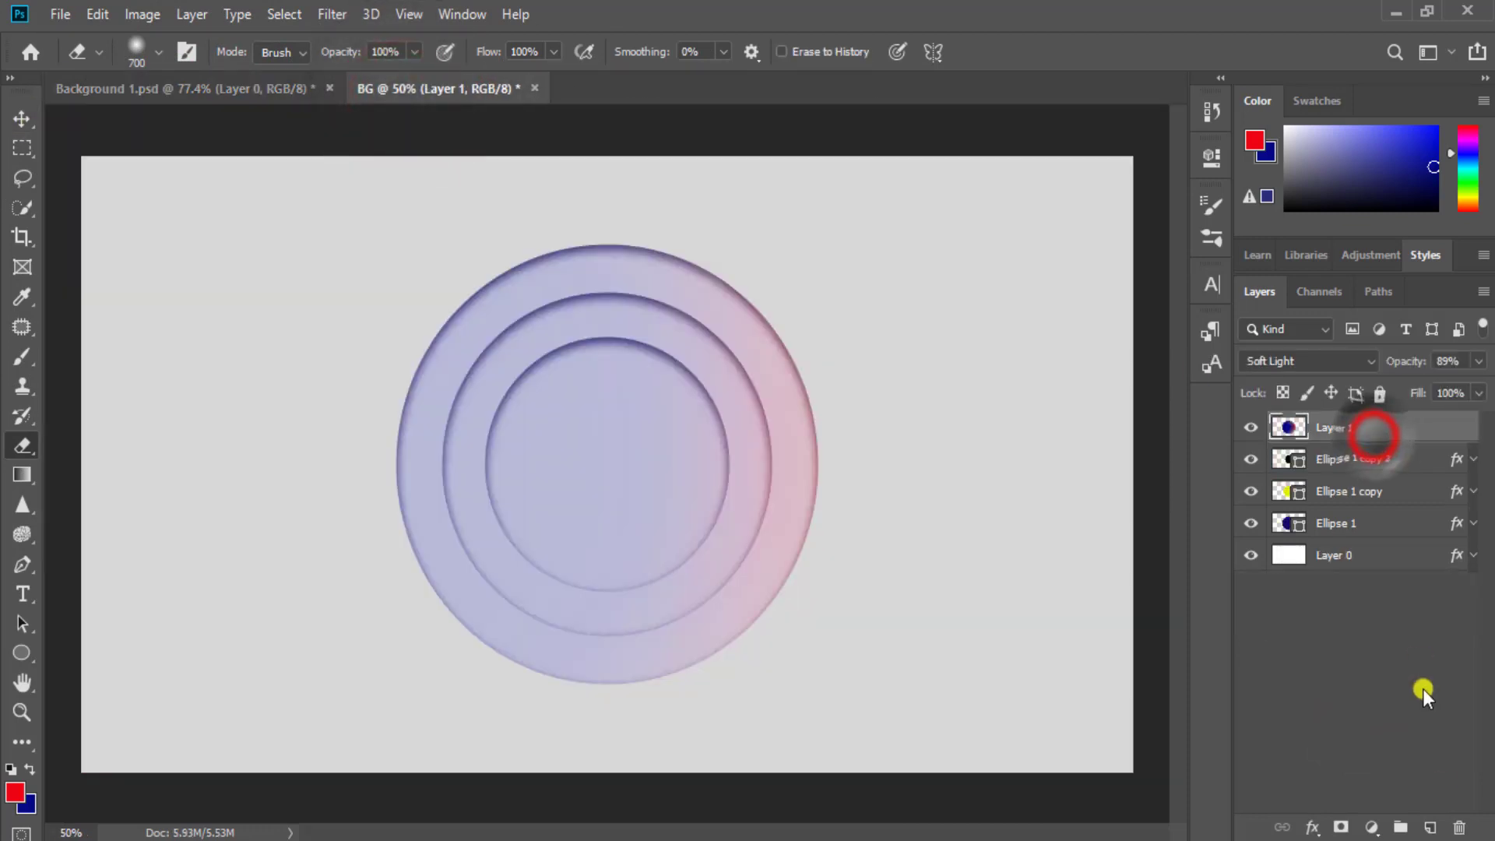
{"action": "left_click", "coordinate": [1435, 828]}
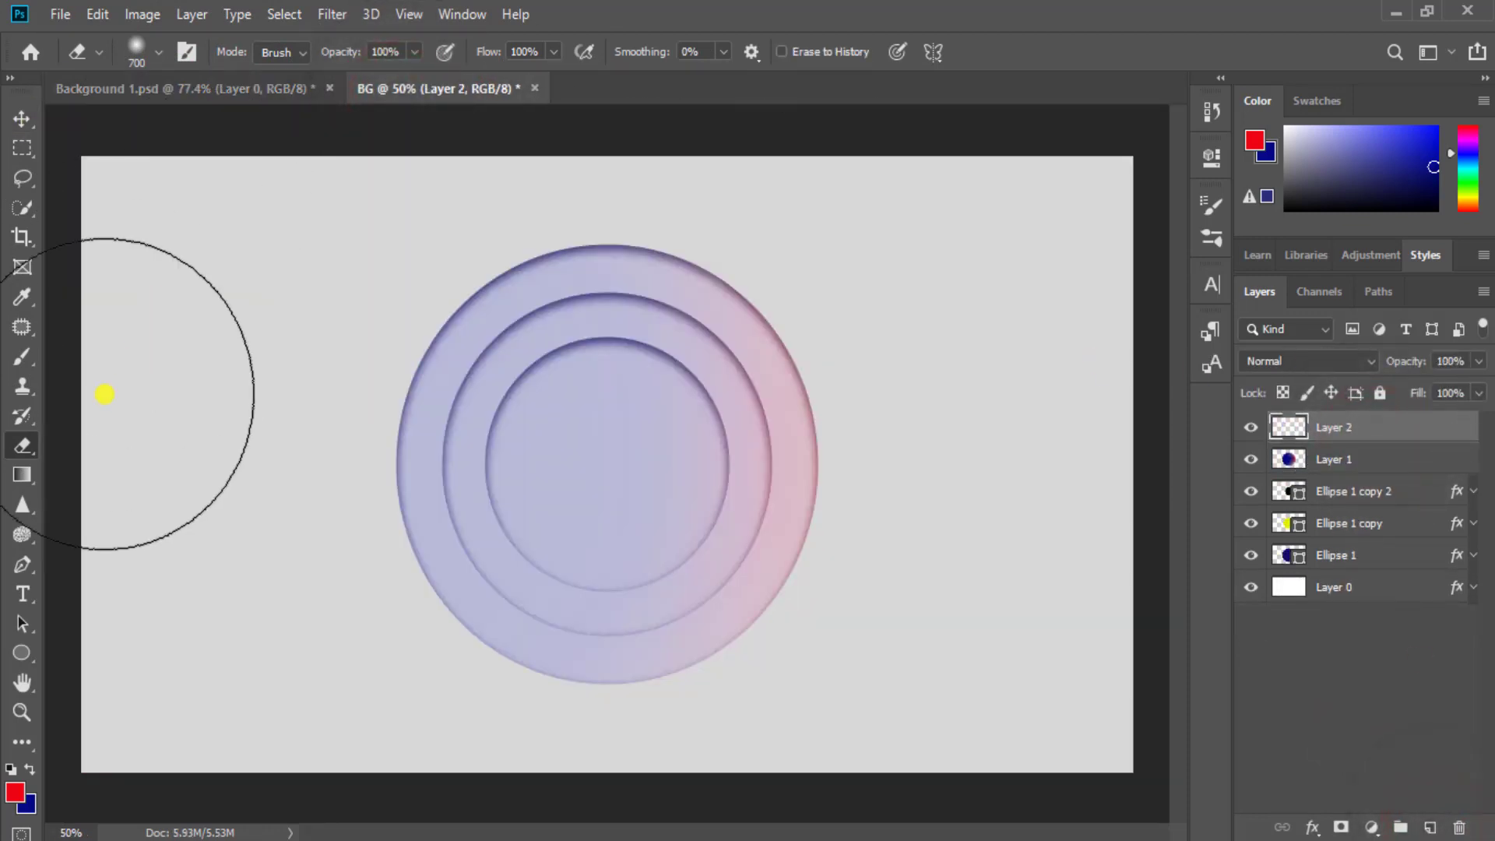
Fill Layer 2 with a diagonal pink-to-white linear gradient from upper left to lower right and set its blend mode to Screen
{"action": "left_click", "coordinate": [20, 472]}
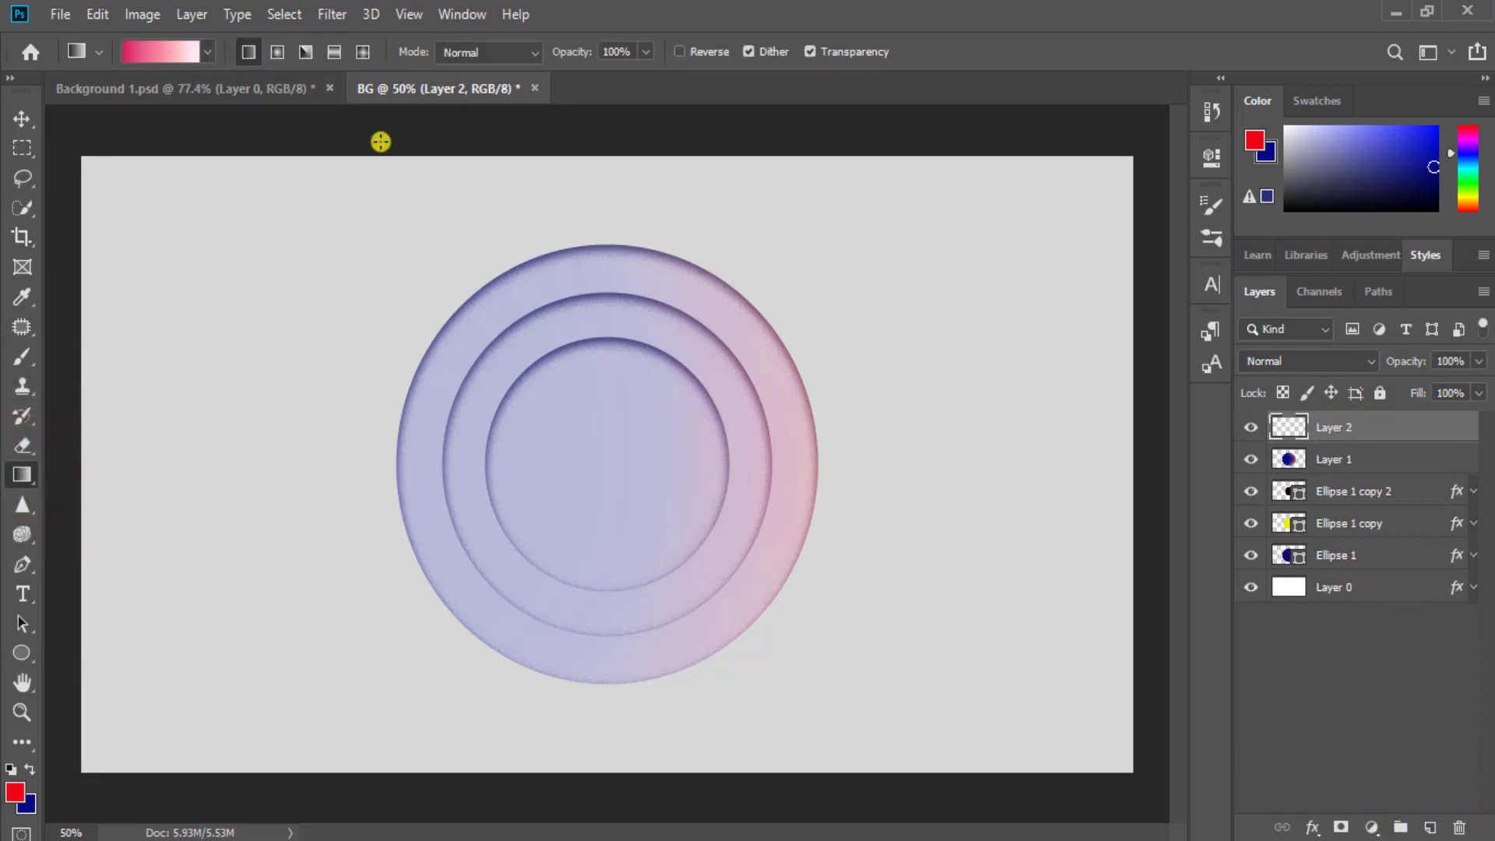
{"action": "left_click_drag", "start_coordinate": [378, 140], "coordinate": [969, 783]}
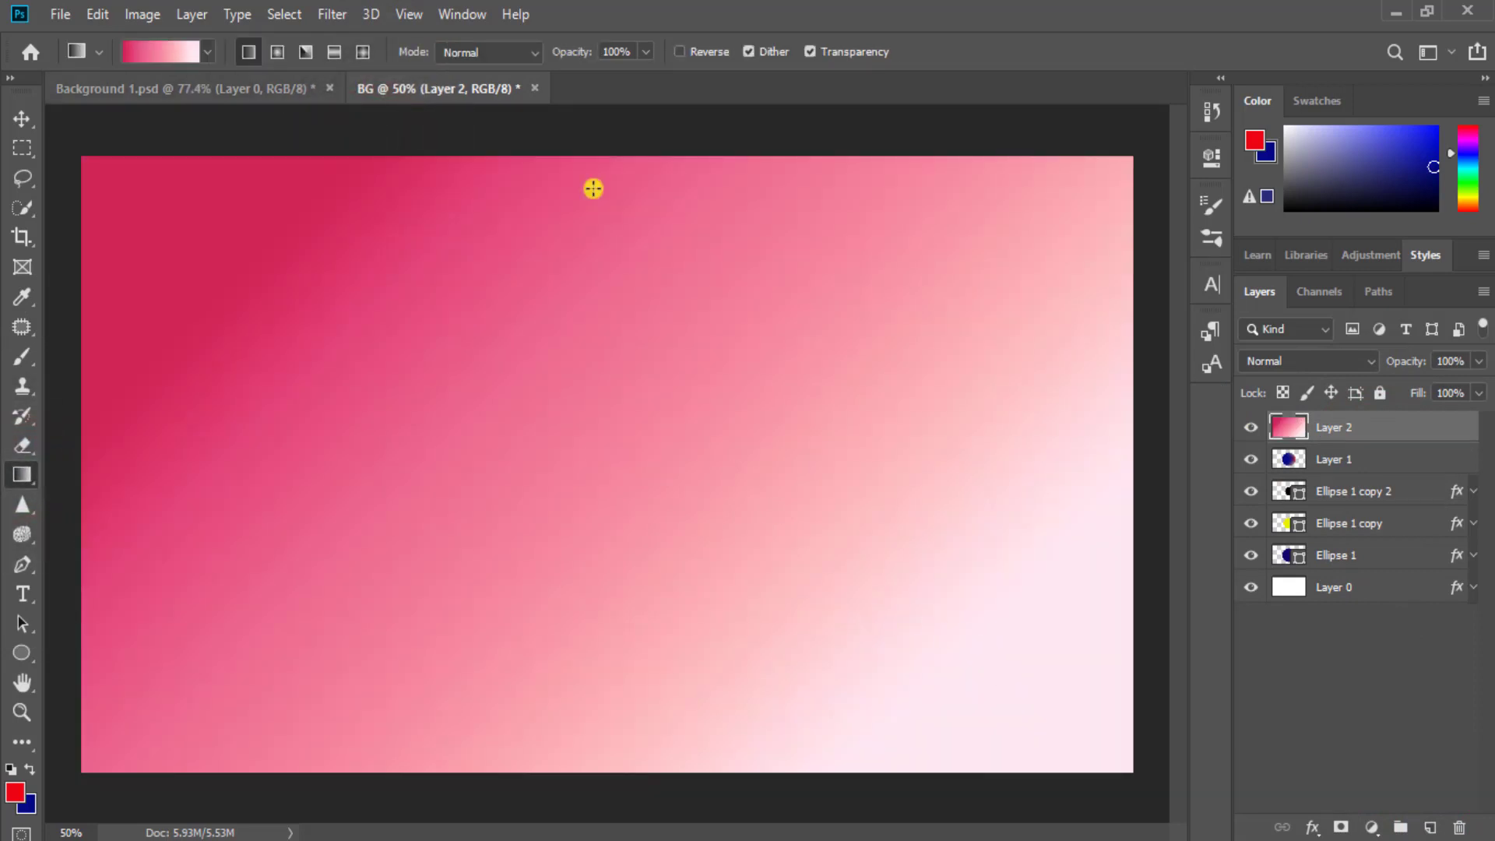
{"action": "left_click", "coordinate": [1334, 362]}
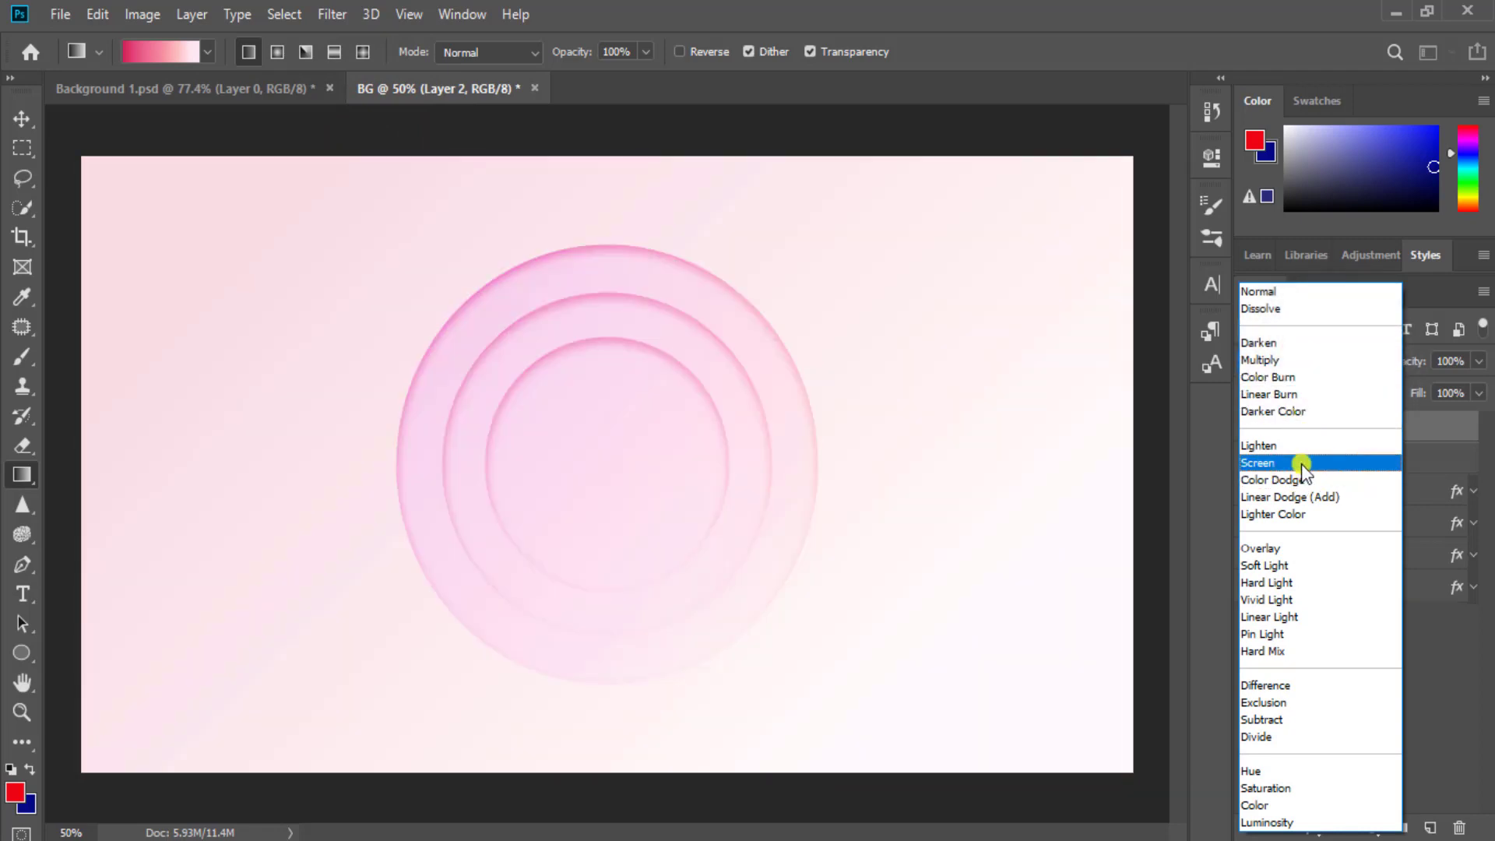
{"action": "left_click", "coordinate": [1301, 464]}
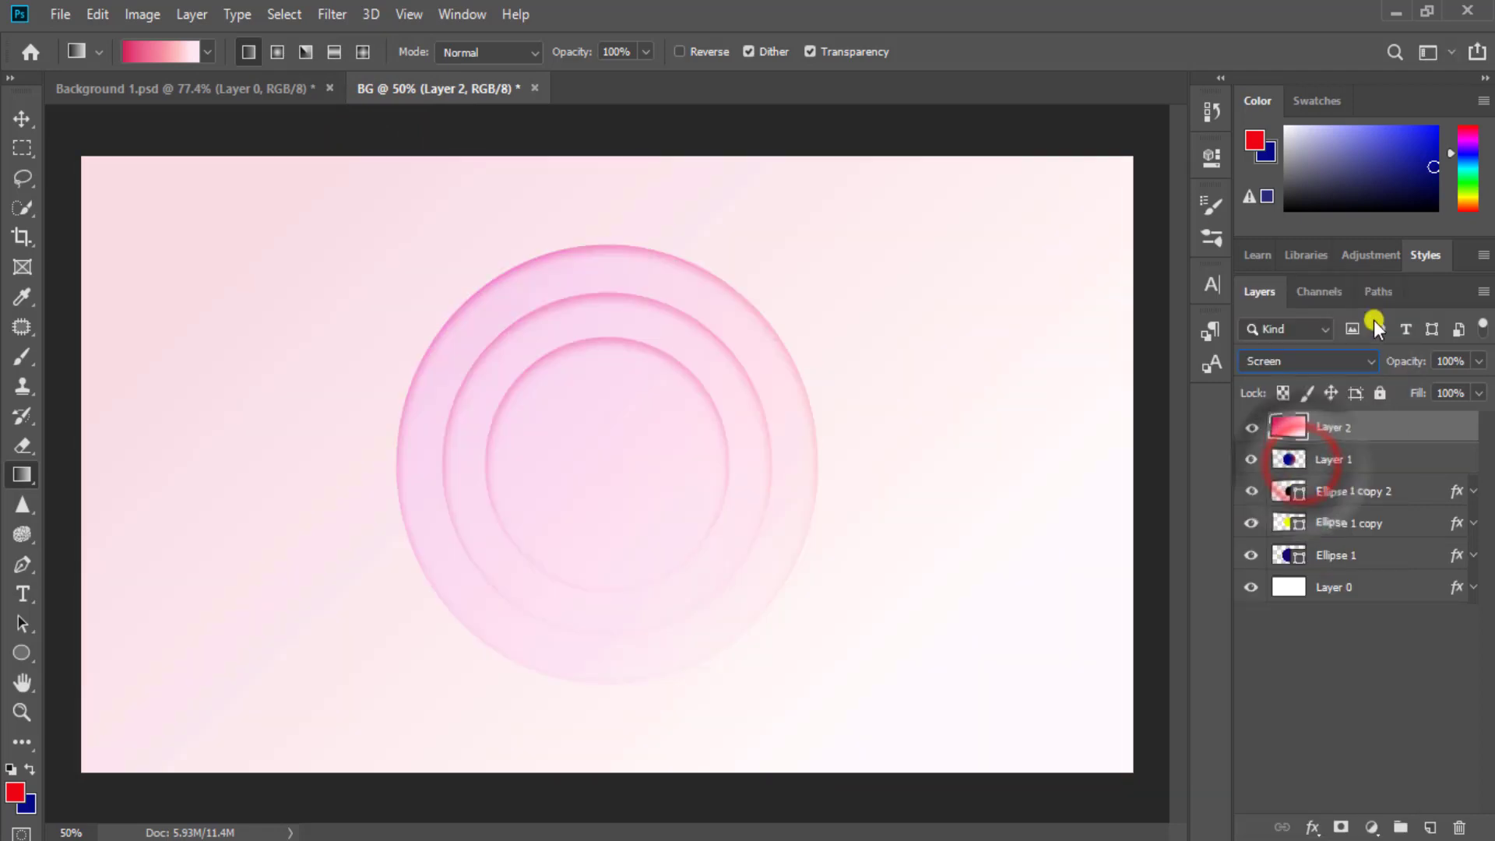
Load the Ellipse 1 outline as a selection, erase Layer 2's gradient inside the outer circle, and clear the selection
{"action": "left_click", "coordinate": [1318, 555]}
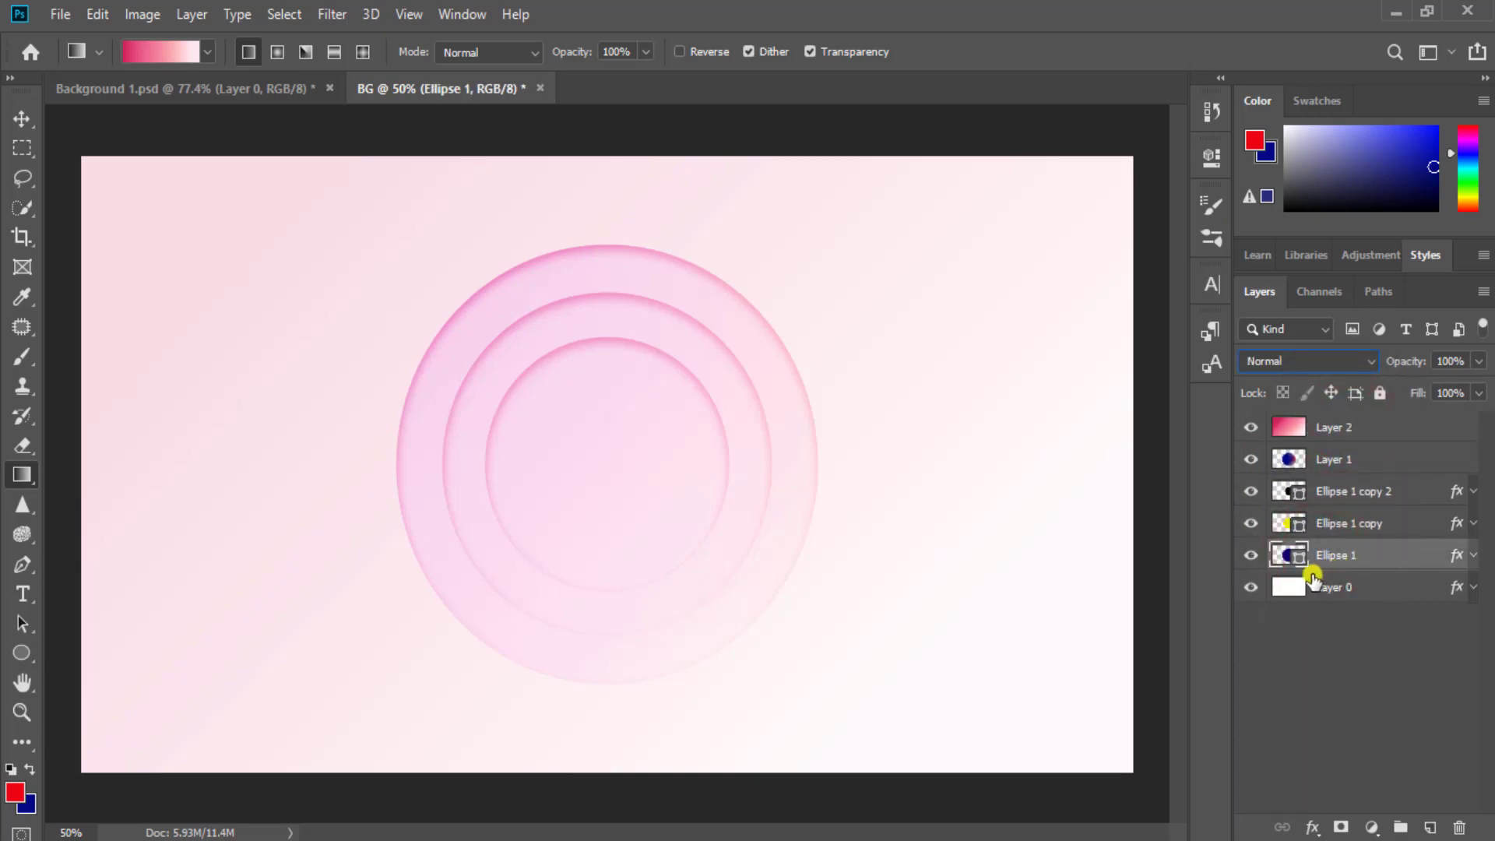
{"action": "left_click", "coordinate": [1294, 556], "text": "ctrl"}
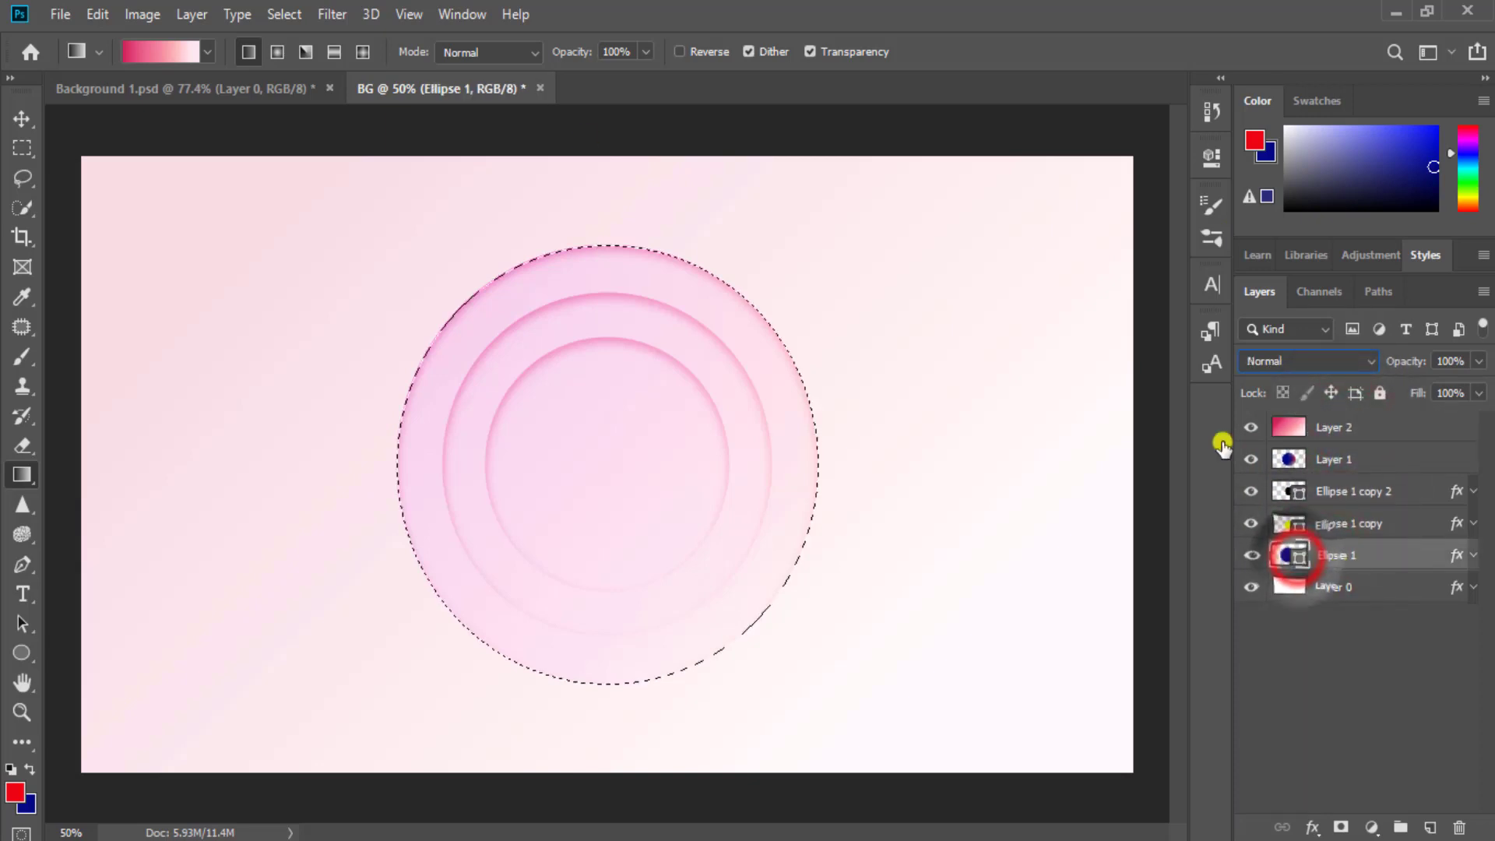
{"action": "left_click", "coordinate": [1286, 427]}
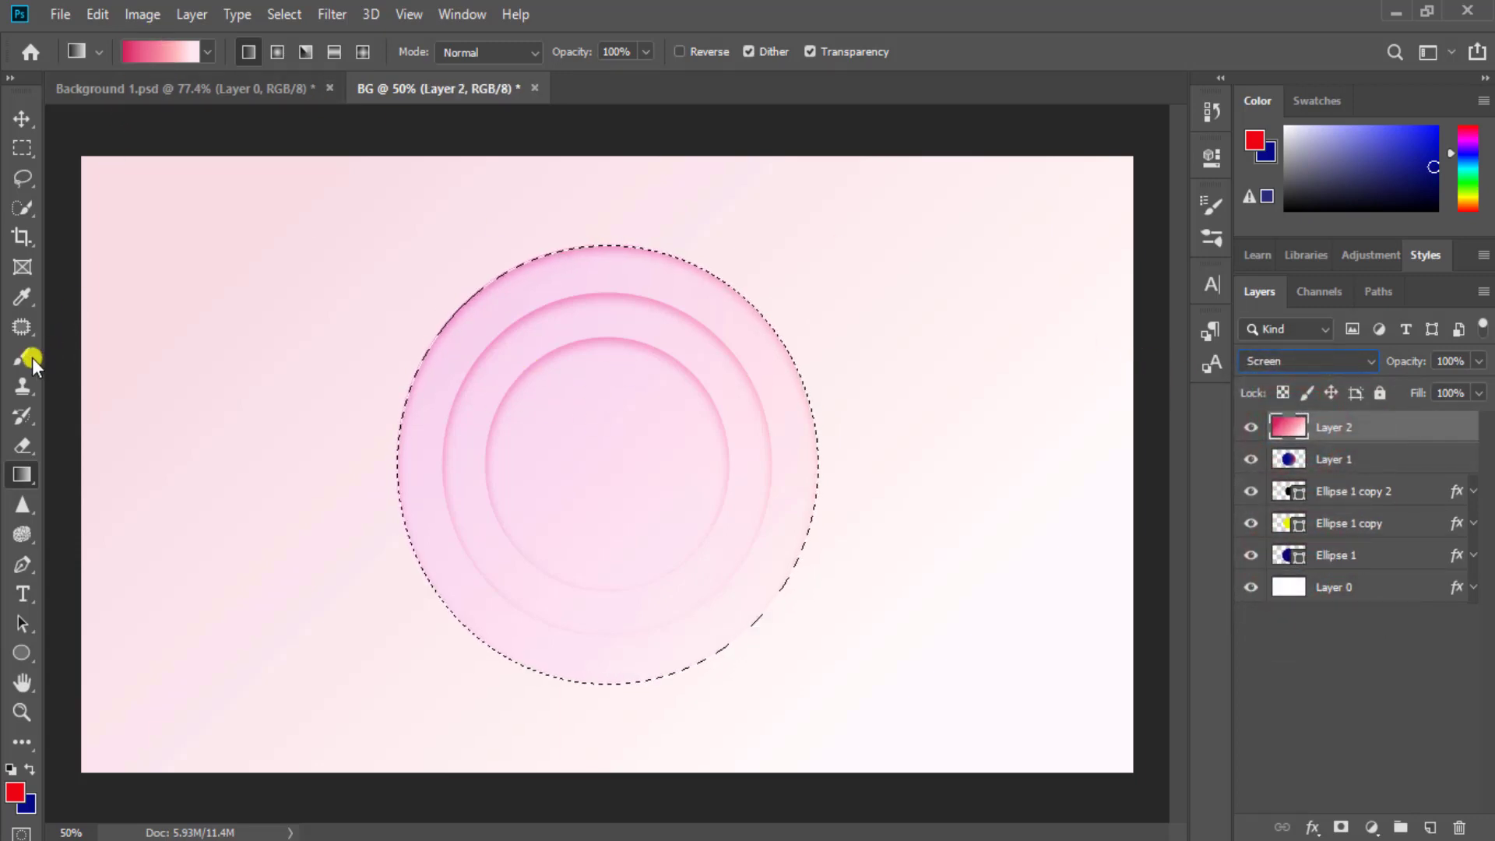
{"action": "left_click", "coordinate": [21, 438]}
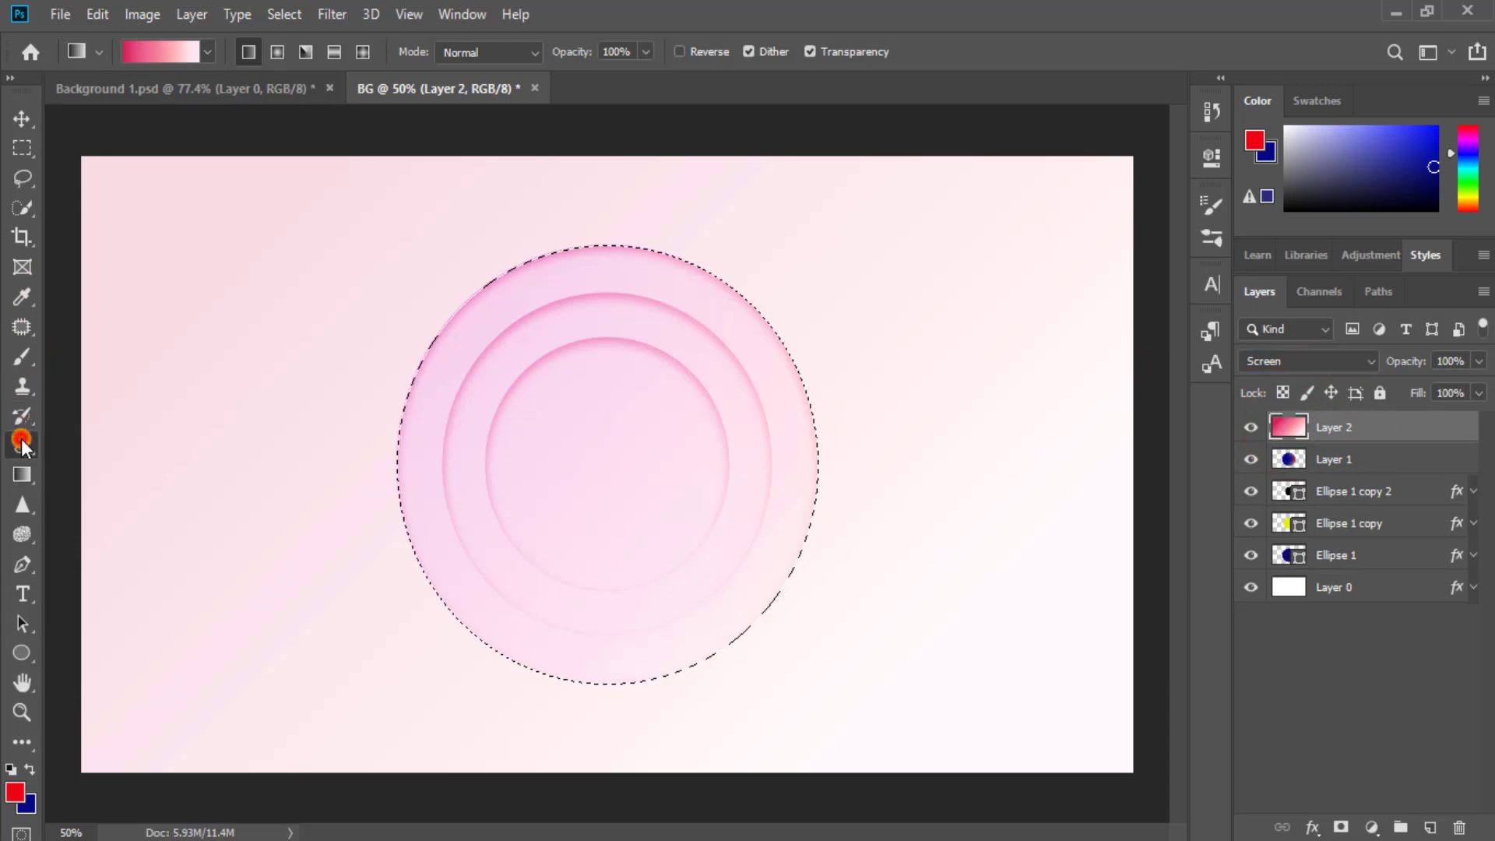
{"action": "mouse_move", "coordinate": [618, 405]}
{"action": "left_mouse_down"}
{"action": "mouse_move", "coordinate": [601, 343]}
{"action": "mouse_move", "coordinate": [526, 539]}
{"action": "mouse_move", "coordinate": [270, 321]}
{"action": "mouse_move", "coordinate": [745, 401]}
{"action": "mouse_move", "coordinate": [581, 553]}
{"action": "mouse_move", "coordinate": [431, 265]}
{"action": "mouse_move", "coordinate": [791, 511]}
{"action": "mouse_move", "coordinate": [507, 464]}
{"action": "mouse_move", "coordinate": [768, 343]}
{"action": "mouse_move", "coordinate": [422, 507]}
{"action": "mouse_move", "coordinate": [574, 431]}
{"action": "mouse_move", "coordinate": [594, 498]}
{"action": "mouse_move", "coordinate": [988, 424]}
{"action": "mouse_move", "coordinate": [991, 372]}
{"action": "left_mouse_up"}
{"action": "key", "text": "ctrl+d"}
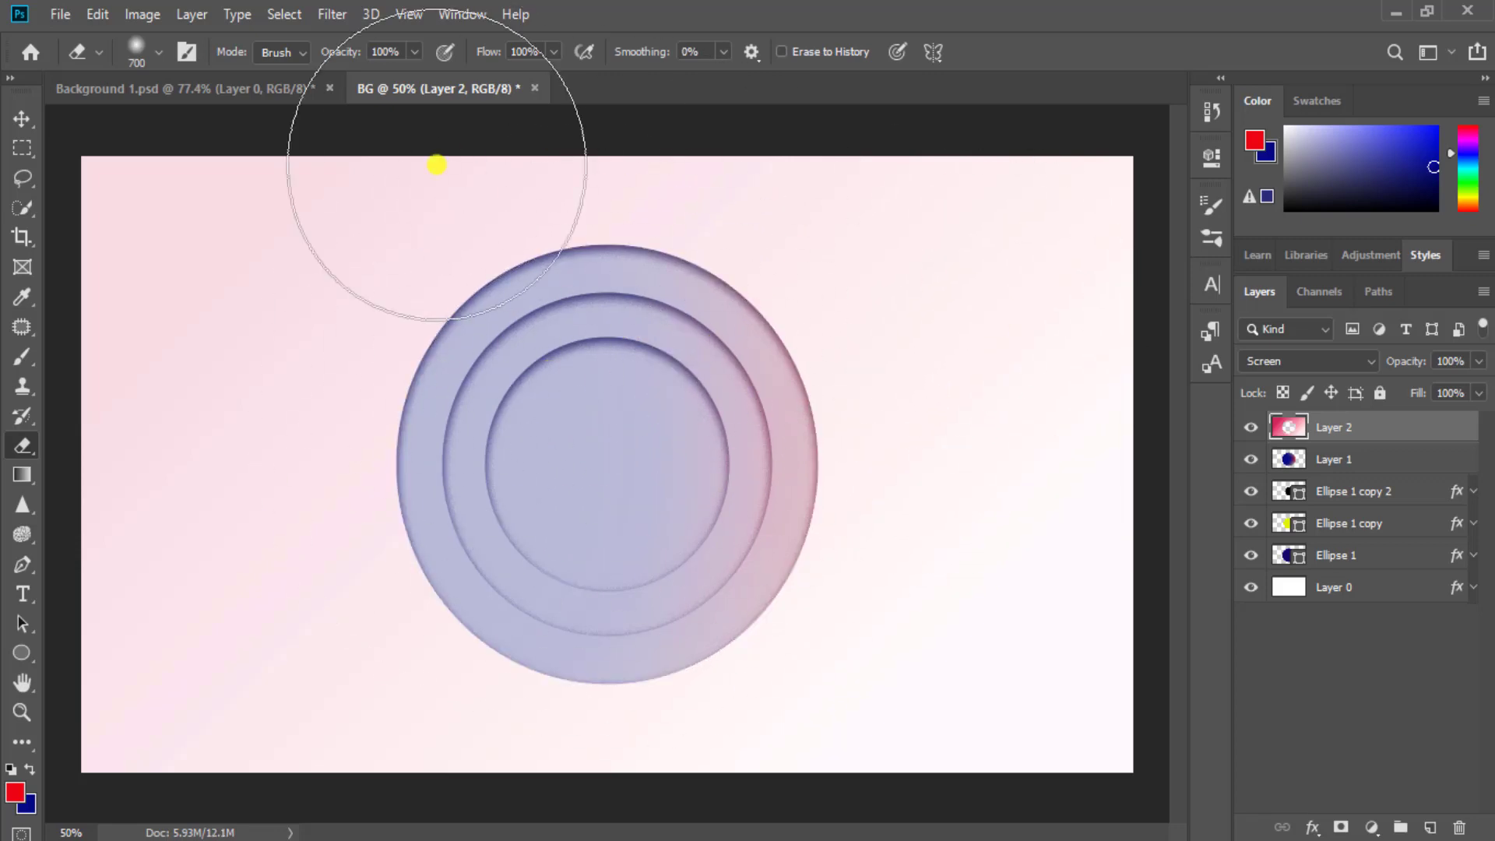
Compare the design with Layer 2 hidden and shown, check Background 1.psd for reference, and return to BG
{"action": "left_click", "coordinate": [1239, 366]}
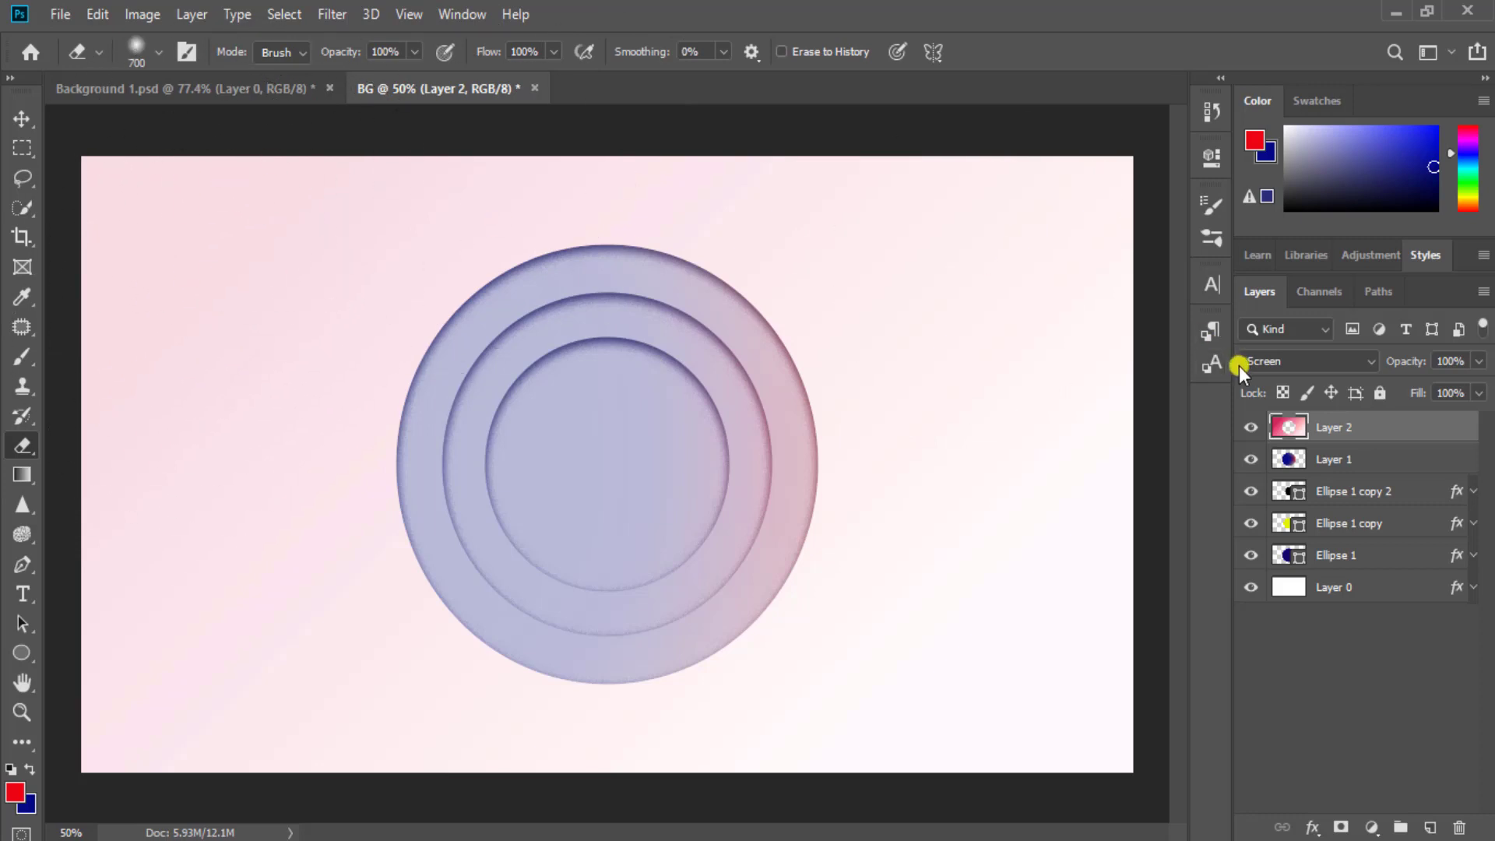
{"action": "left_click", "coordinate": [1250, 427]}
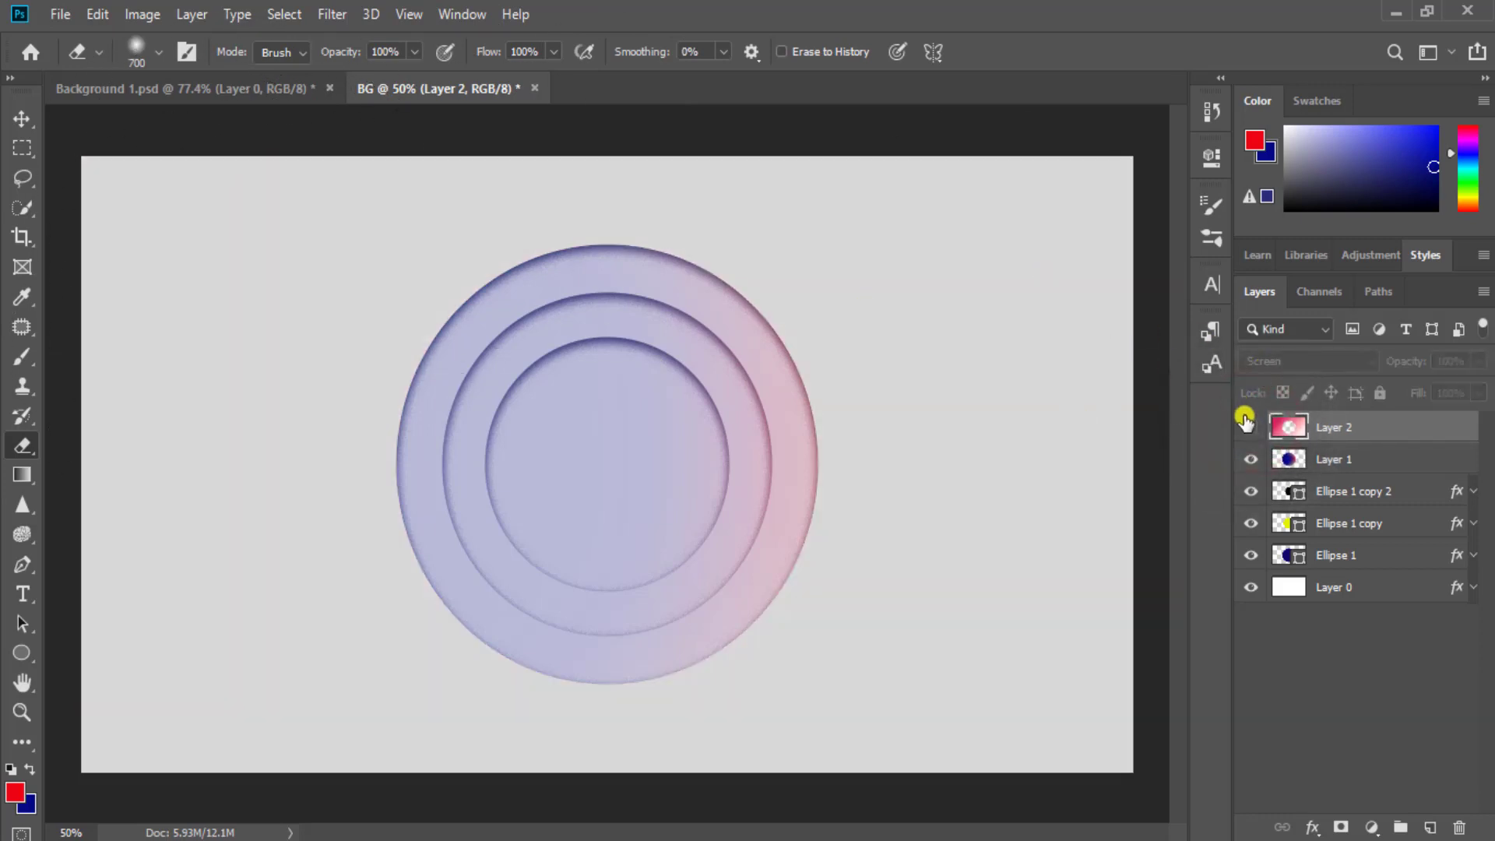
{"action": "left_click", "coordinate": [1245, 424]}
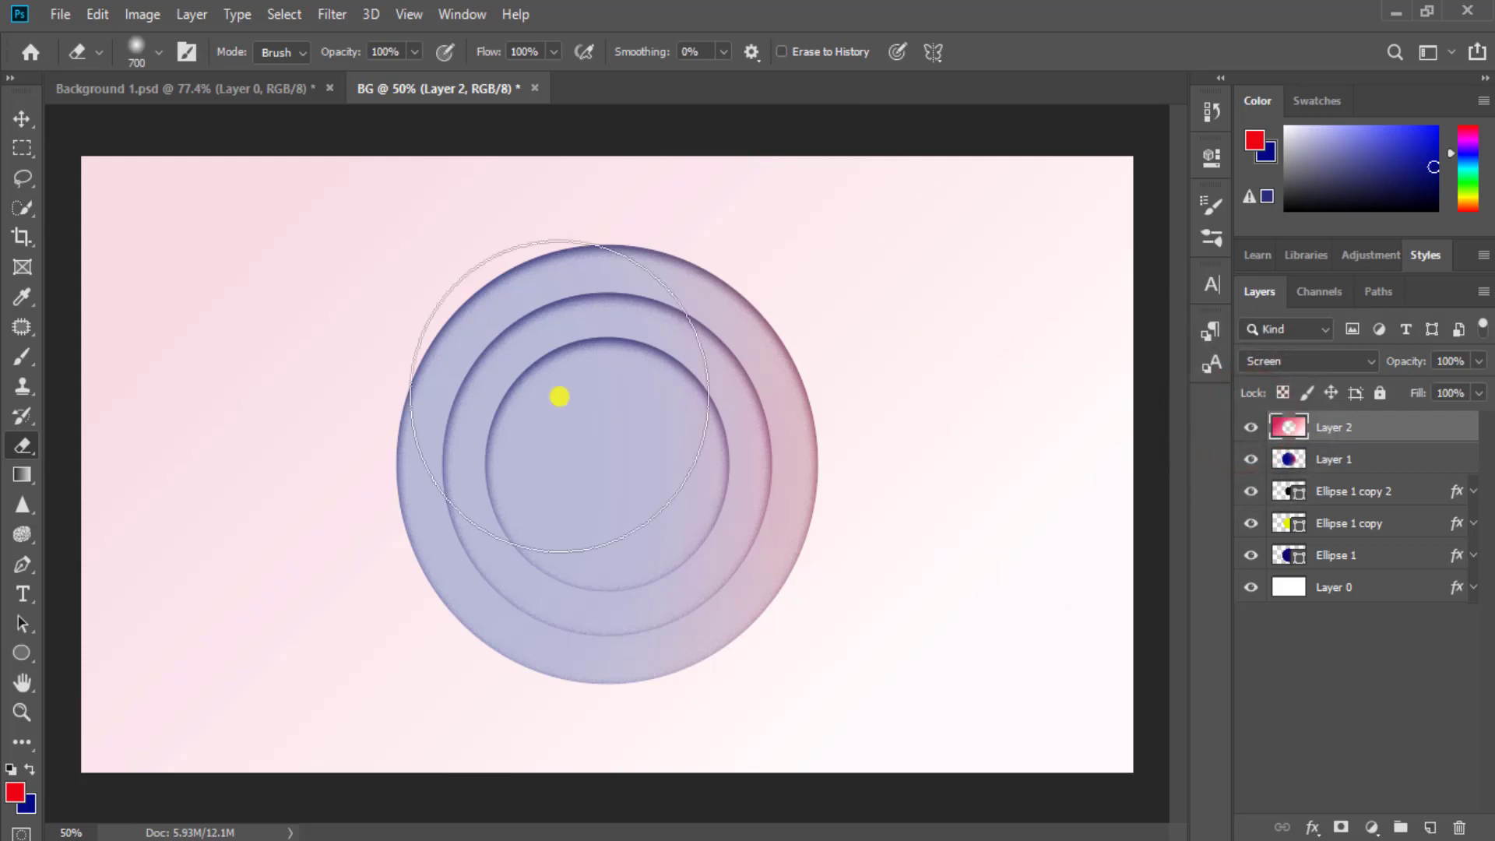
{"action": "left_click", "coordinate": [181, 88]}
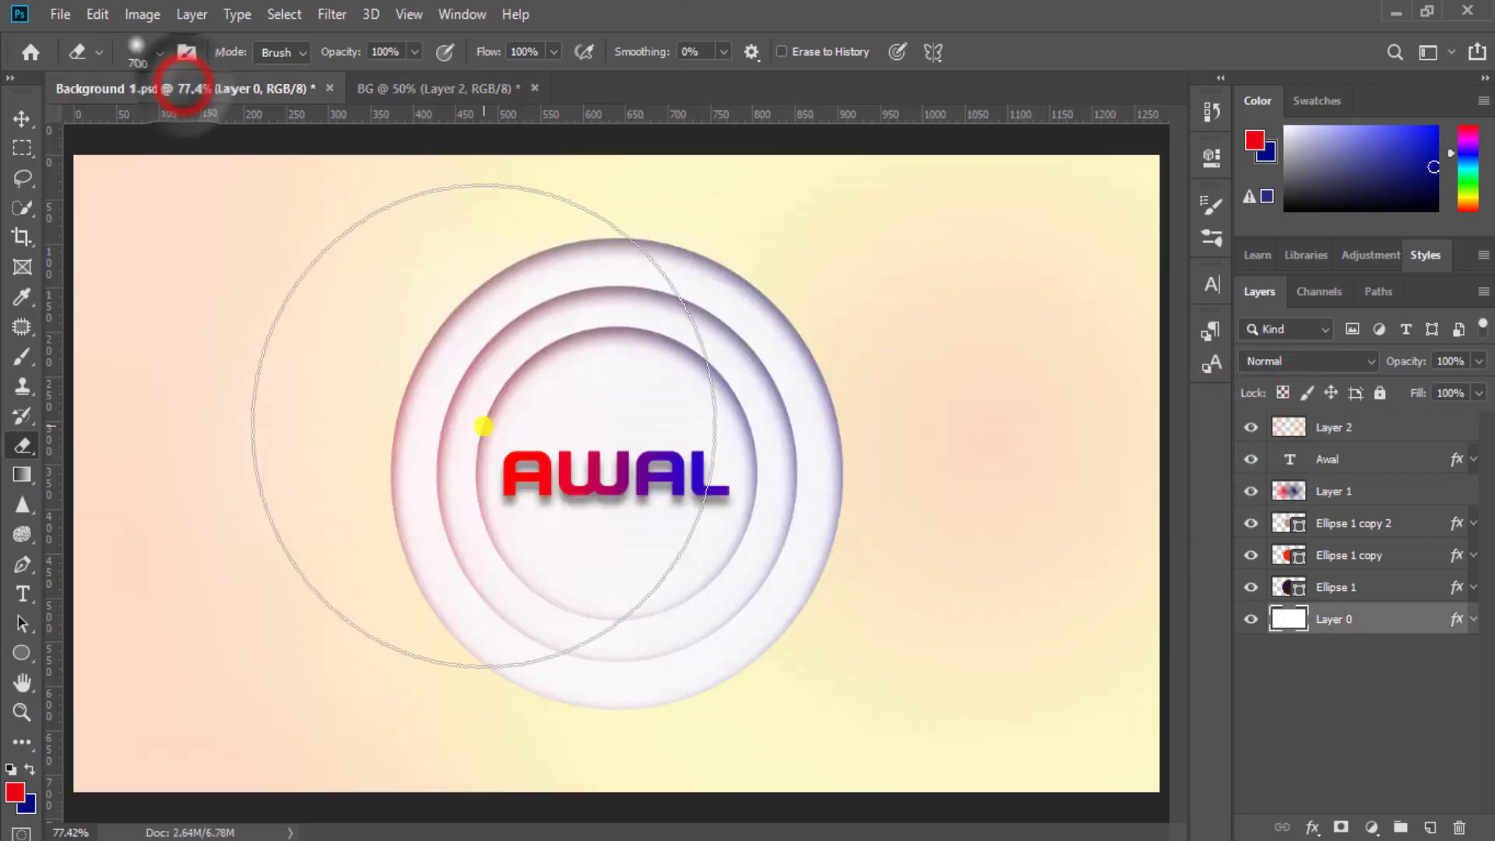
{"action": "left_click", "coordinate": [422, 90]}
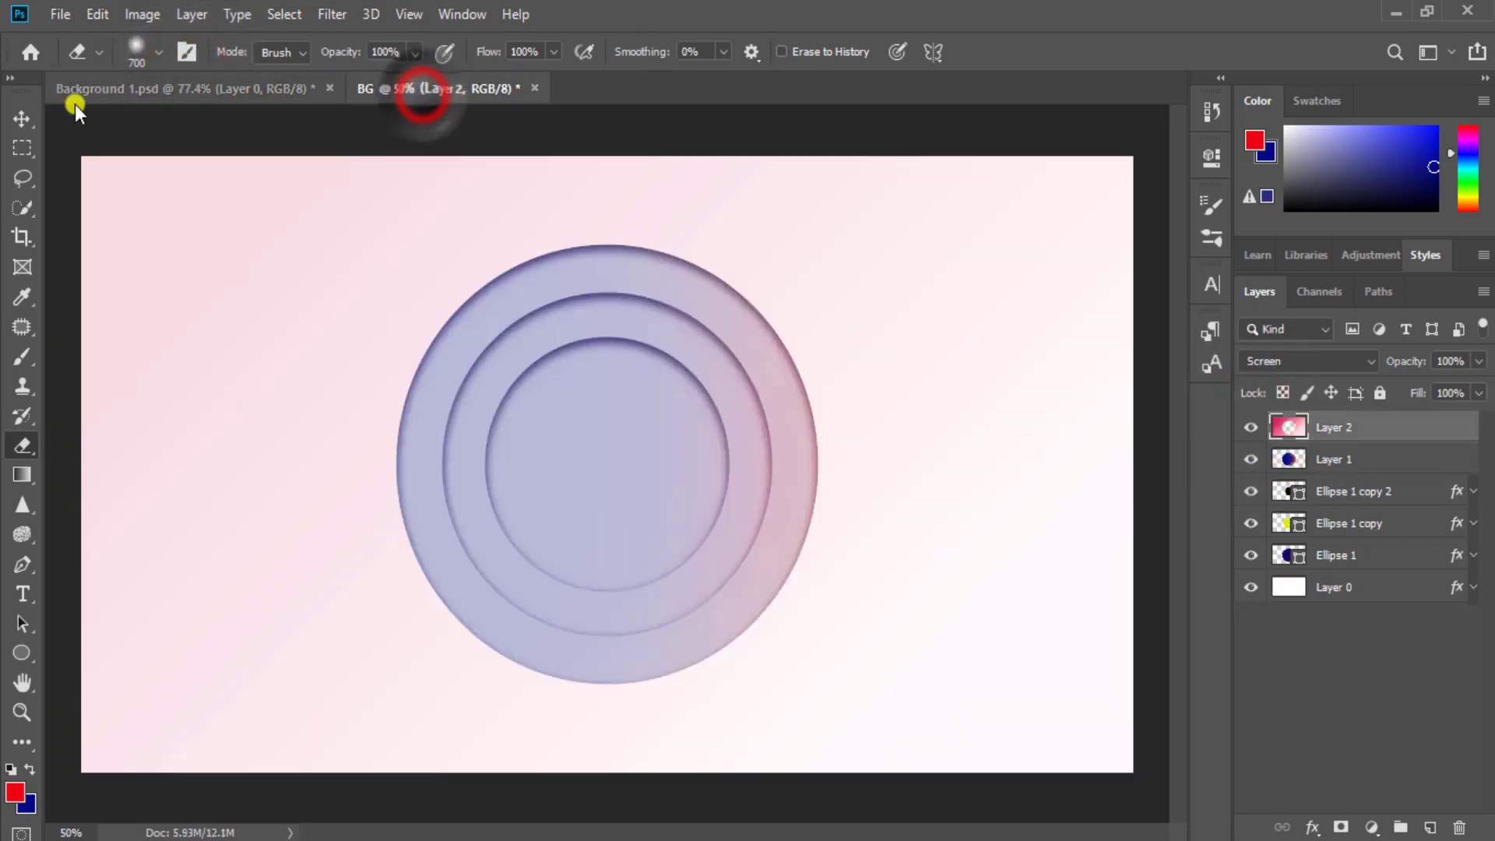
Add the text "DESIGN" over the circles in red A-Space Demo Bold at 50 pt
{"action": "left_click", "coordinate": [22, 118]}
{"action": "left_click_drag", "start_coordinate": [29, 595], "coordinate": [113, 595]}
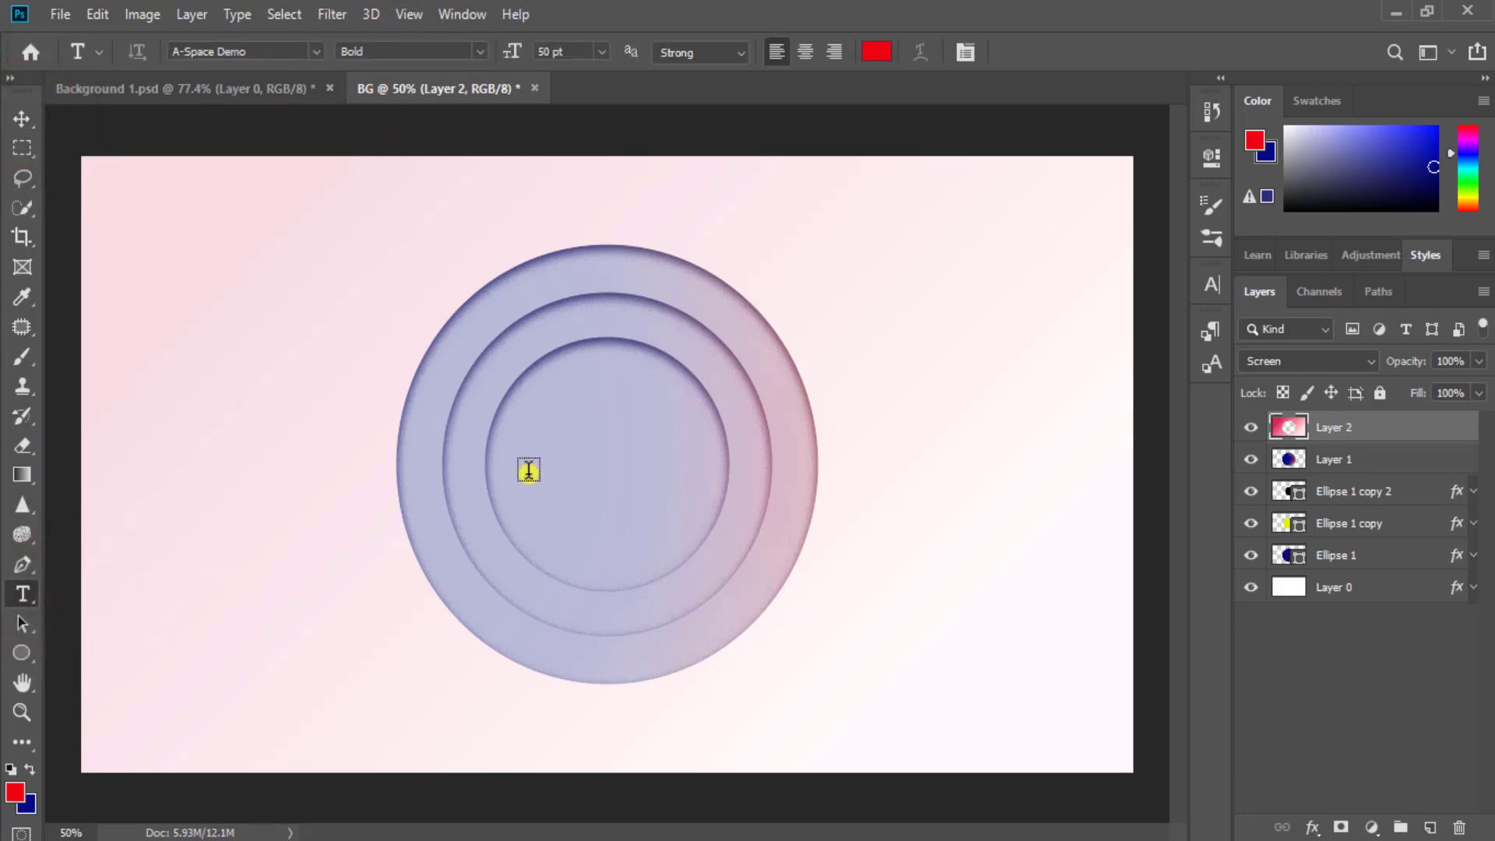
{"action": "left_click", "coordinate": [552, 463]}
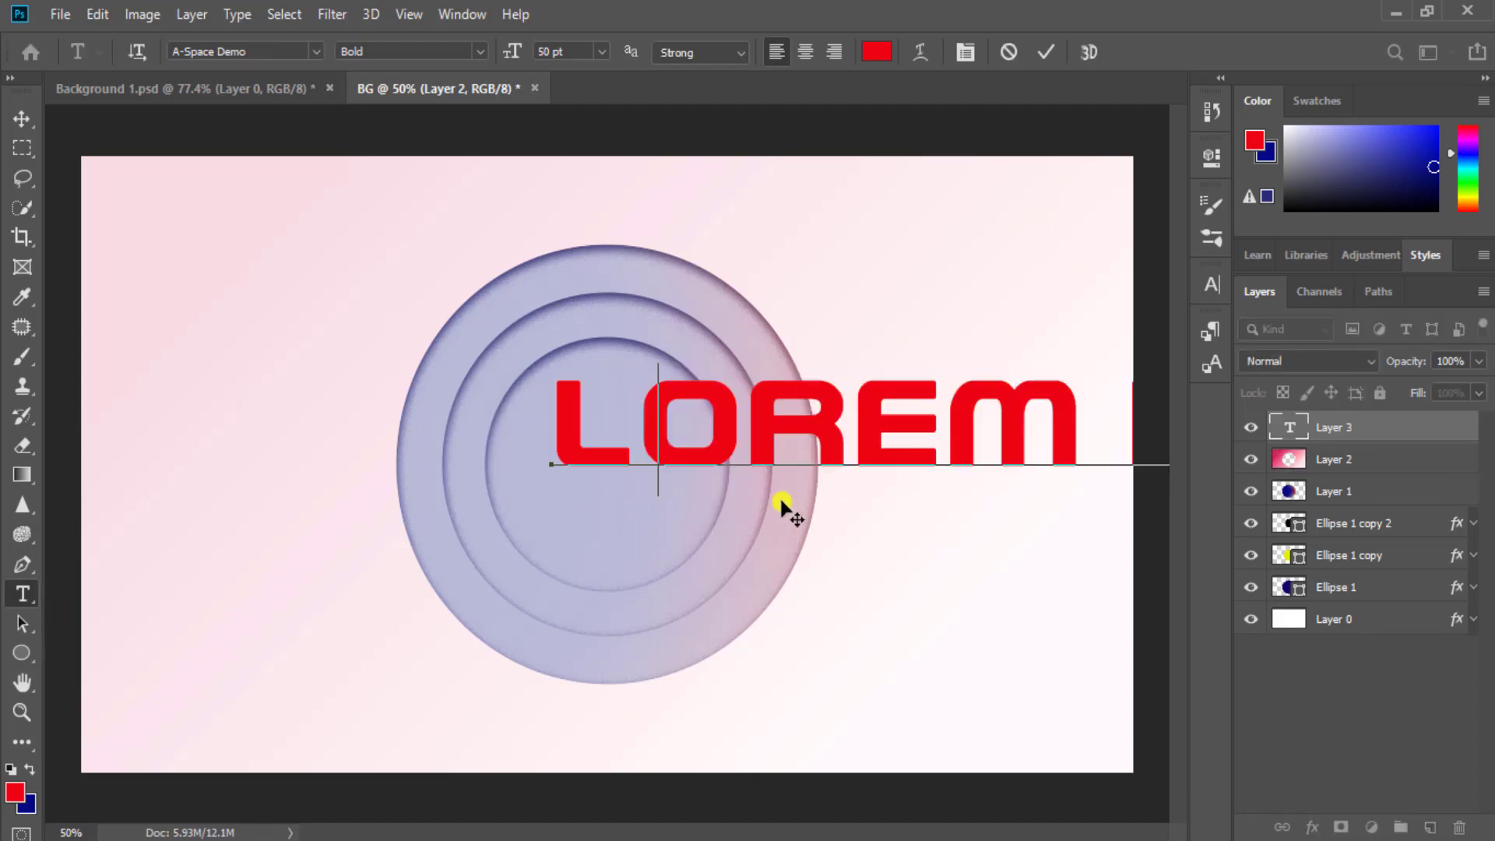
{"action": "type", "text": "DESI"}
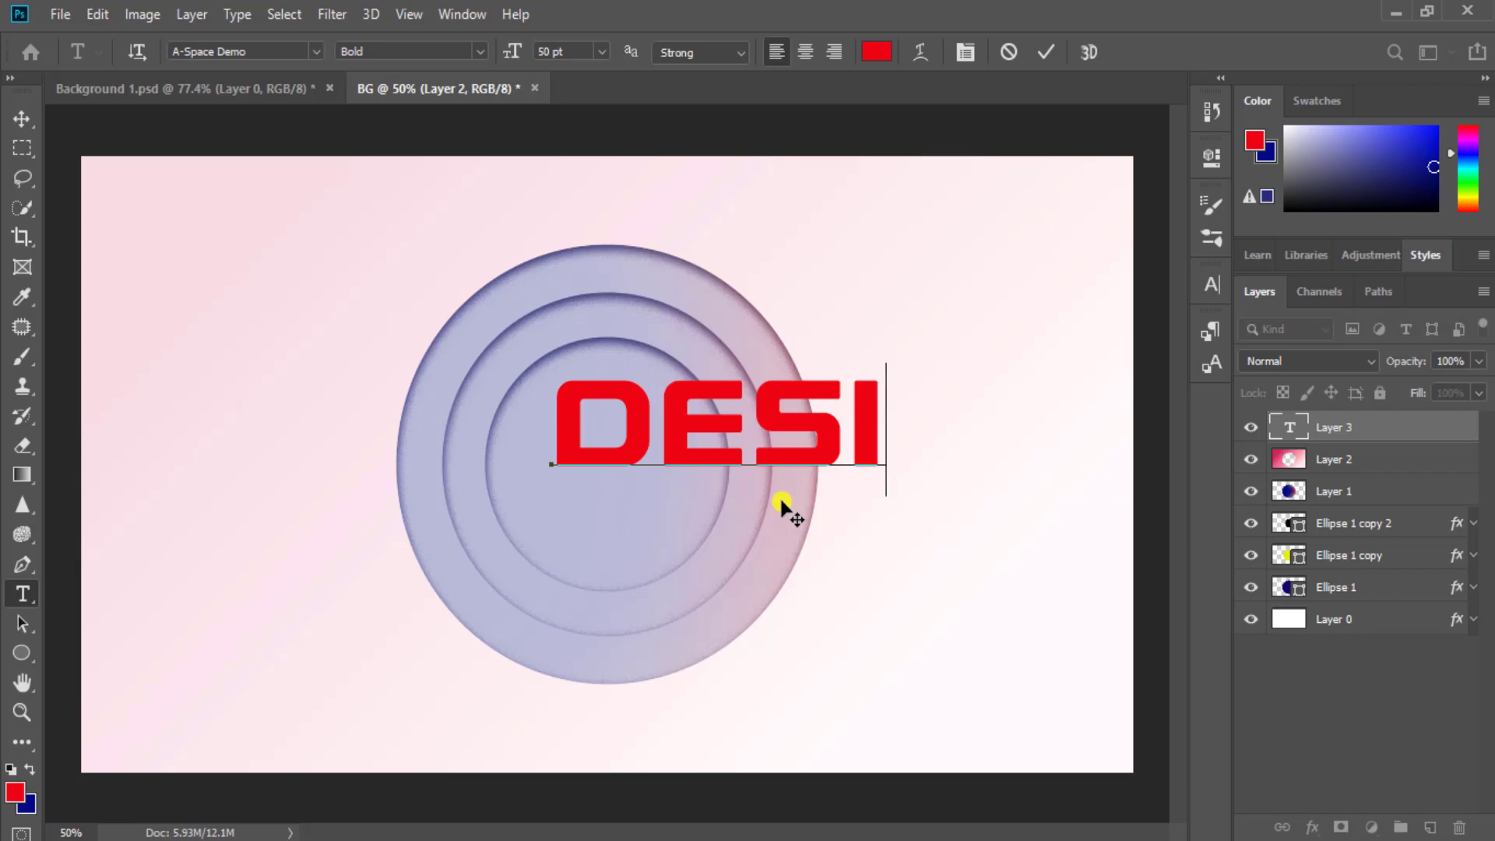
{"action": "type", "text": "GN"}
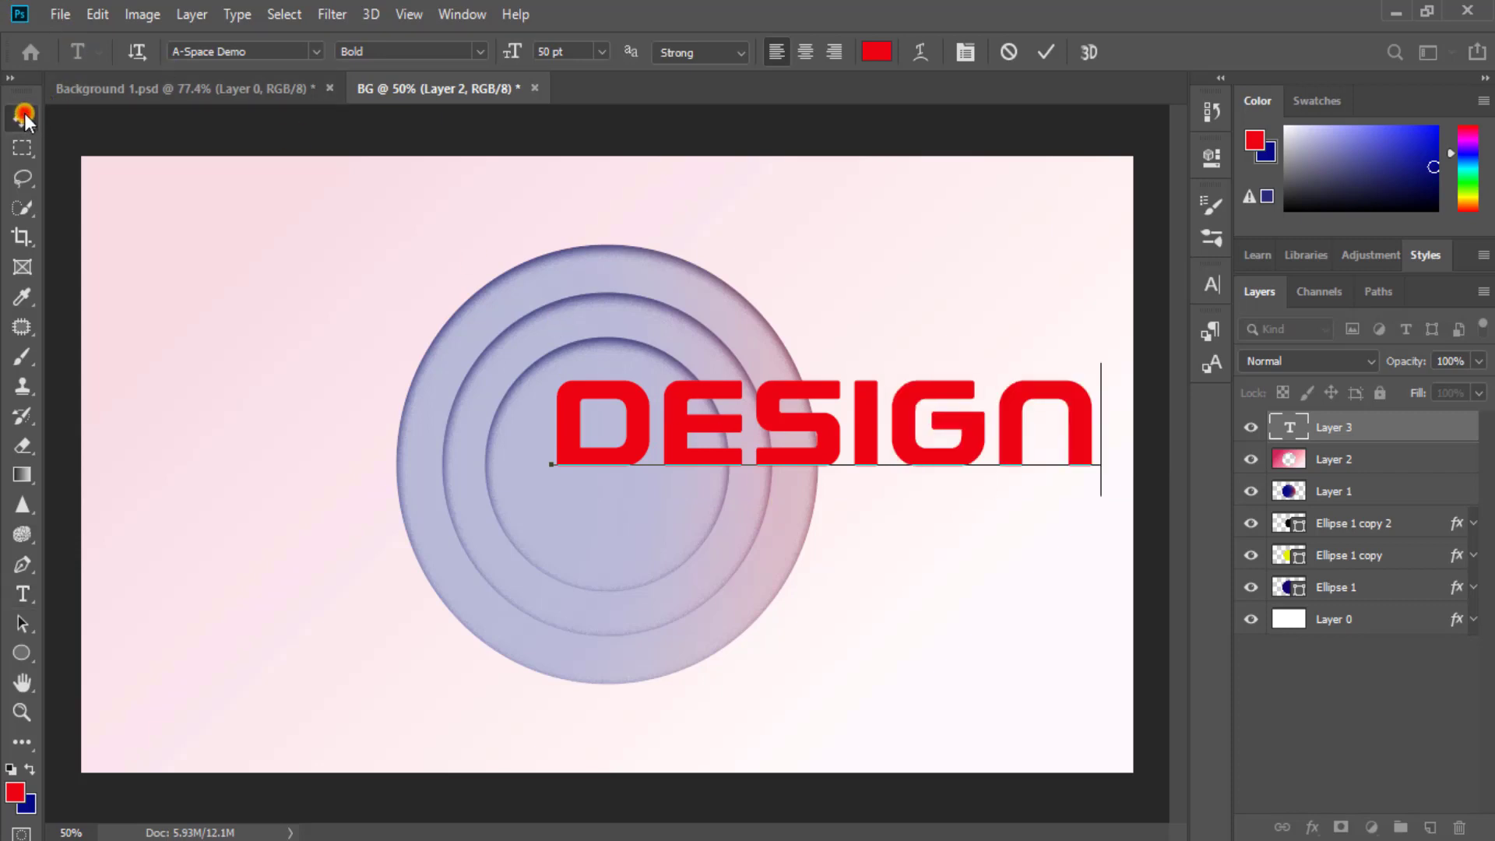
Move the DESIGN text onto the circles and scale it down proportionally to fit centred inside the innermost circle
{"action": "left_click", "coordinate": [23, 116]}
{"action": "left_click_drag", "start_coordinate": [841, 403], "coordinate": [651, 461]}
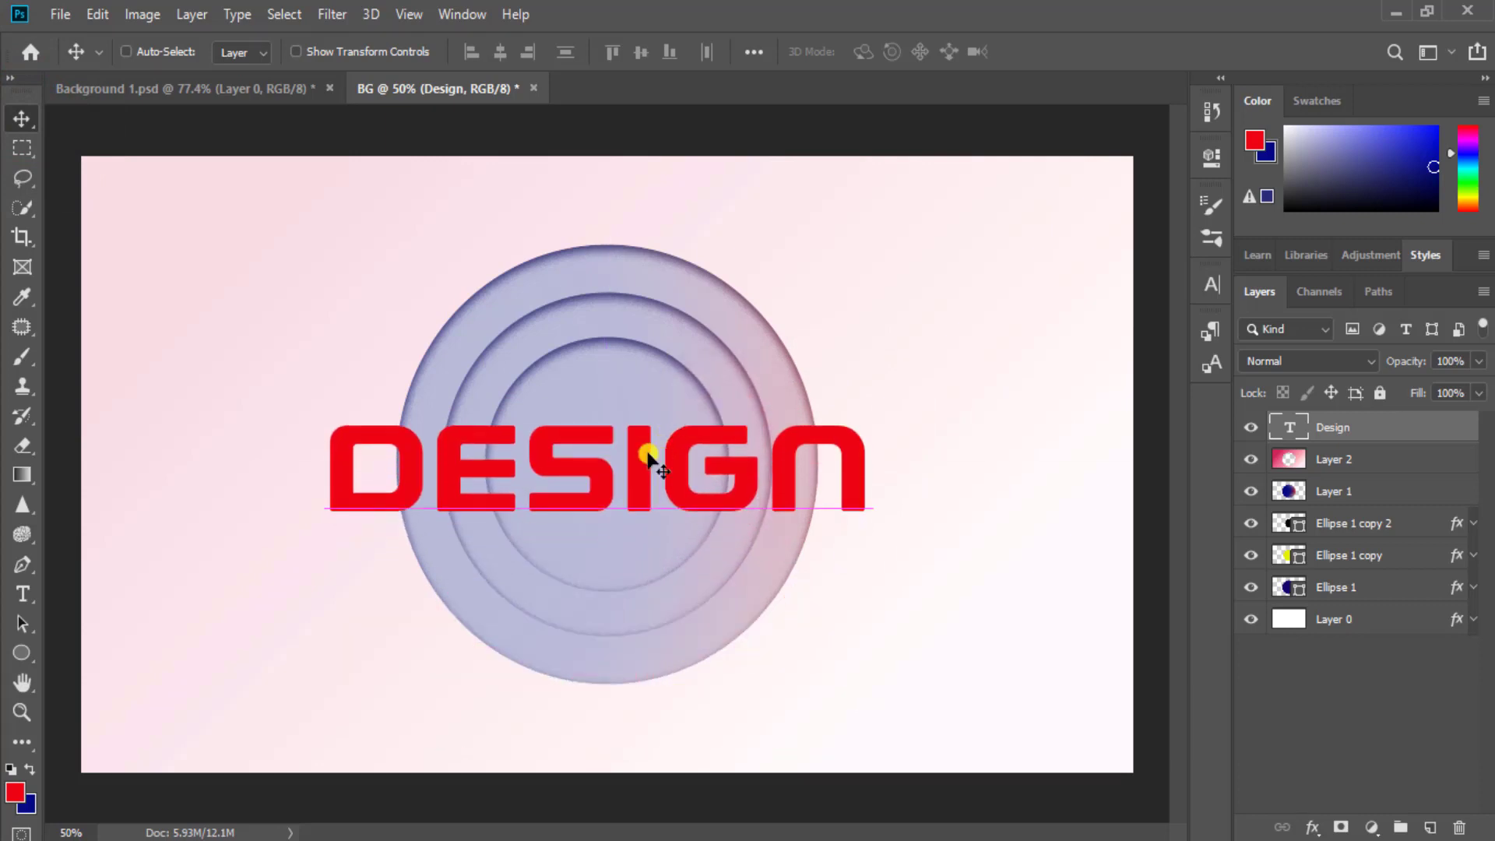
{"action": "key", "text": "ctrl+t"}
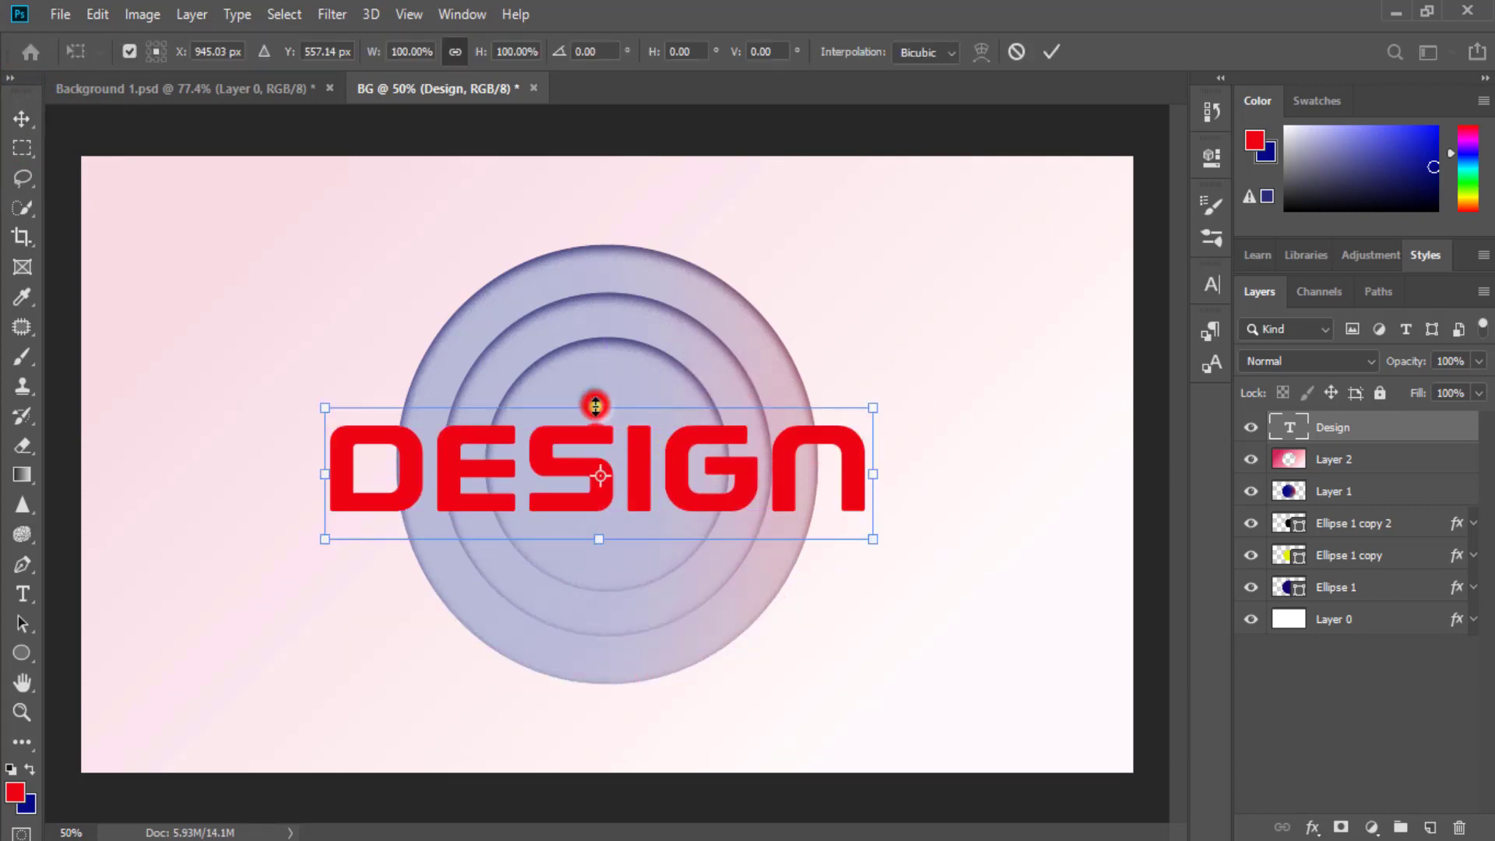
{"action": "left_click_drag", "start_coordinate": [596, 406], "coordinate": [652, 466]}
{"action": "left_click", "coordinate": [1041, 54]}
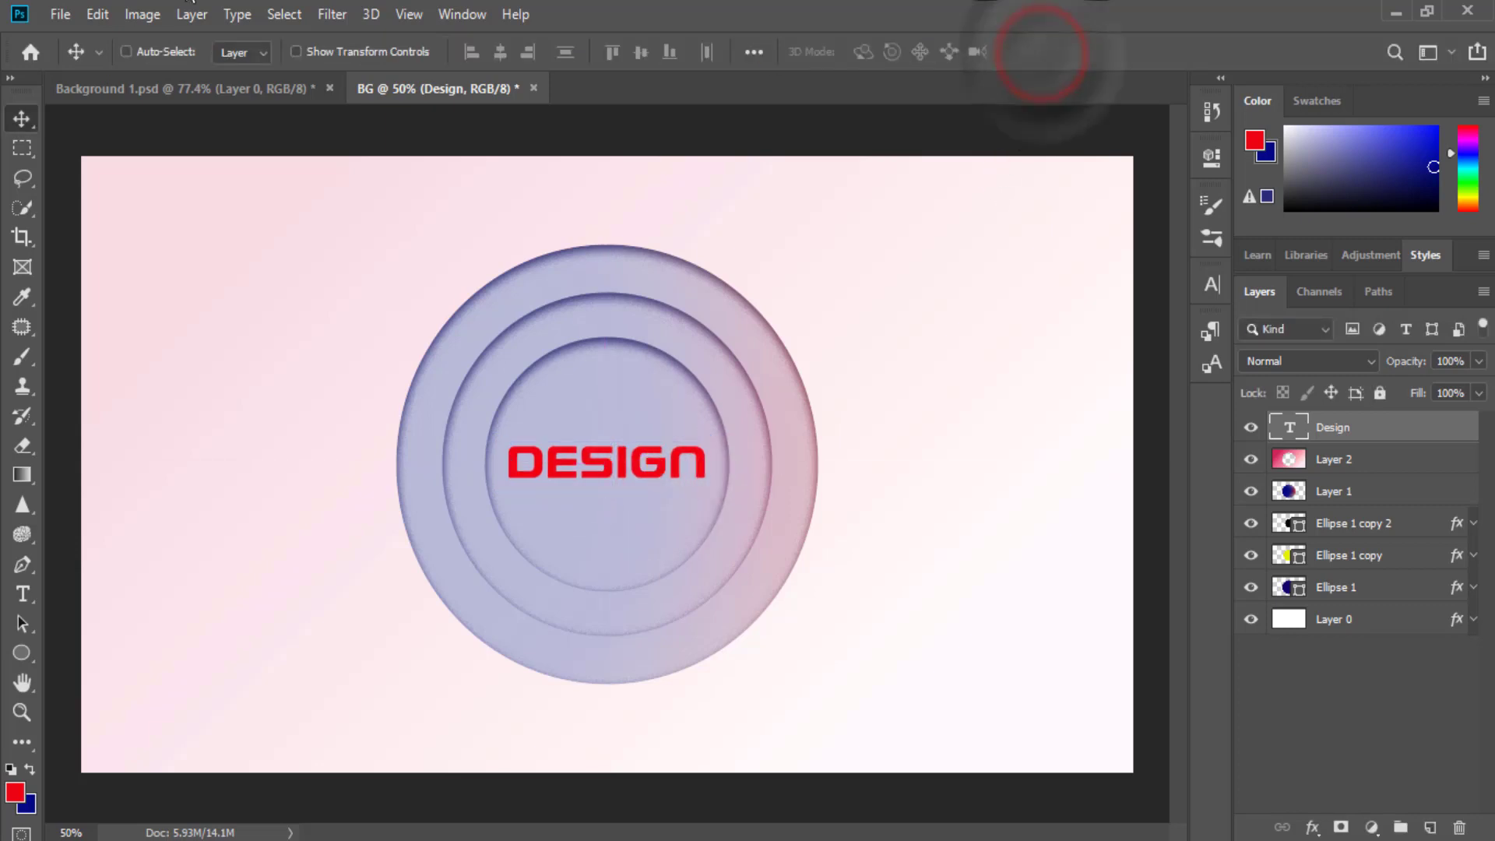
Copy the layer style from Ellipse 1 copy 2 and paste it onto the Design text layer
{"action": "left_click", "coordinate": [1368, 522]}
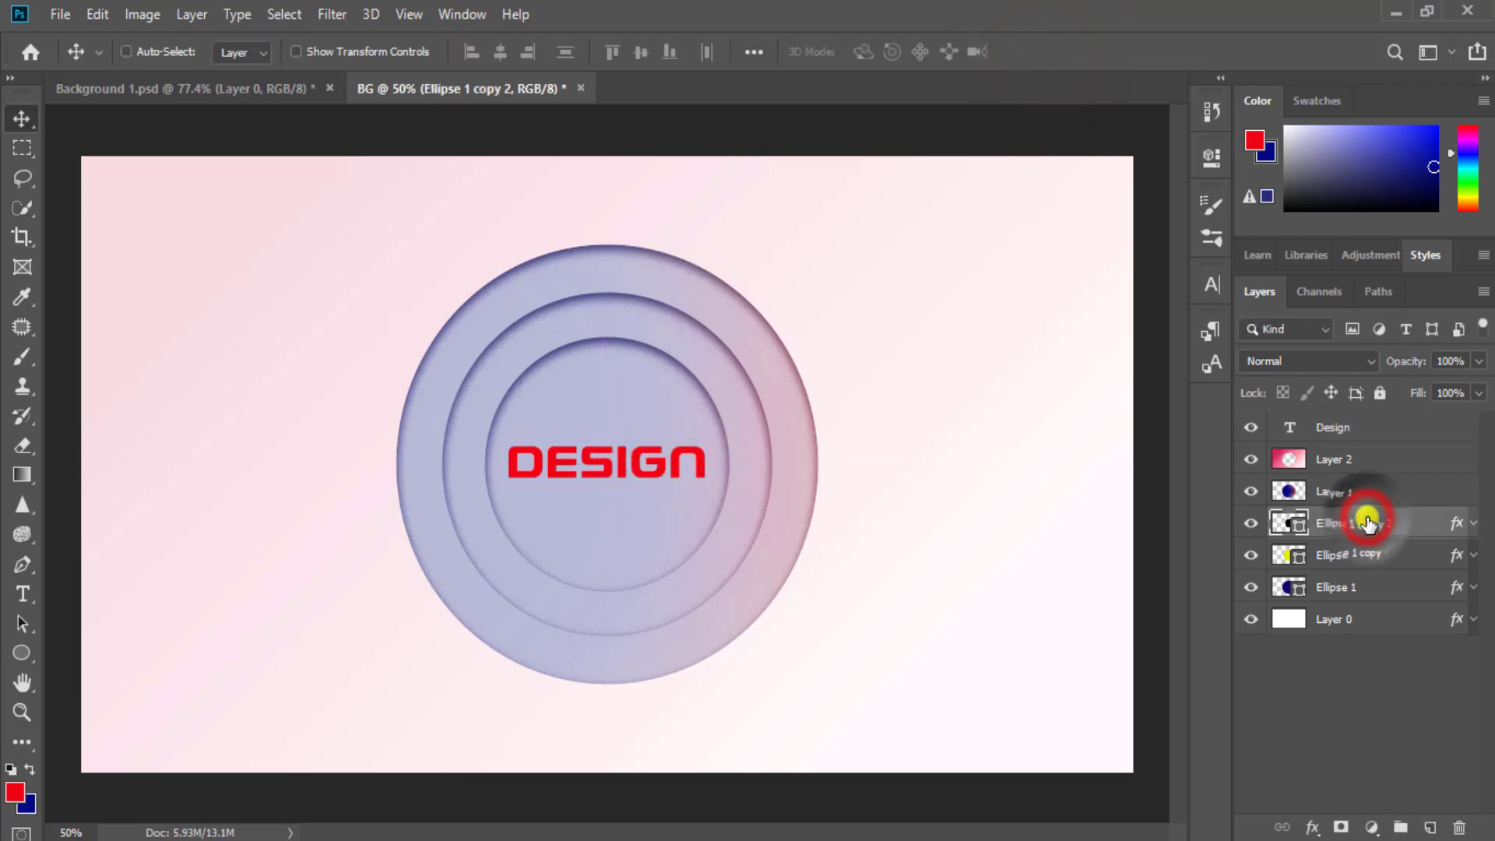
{"action": "right_click", "coordinate": [1368, 522]}
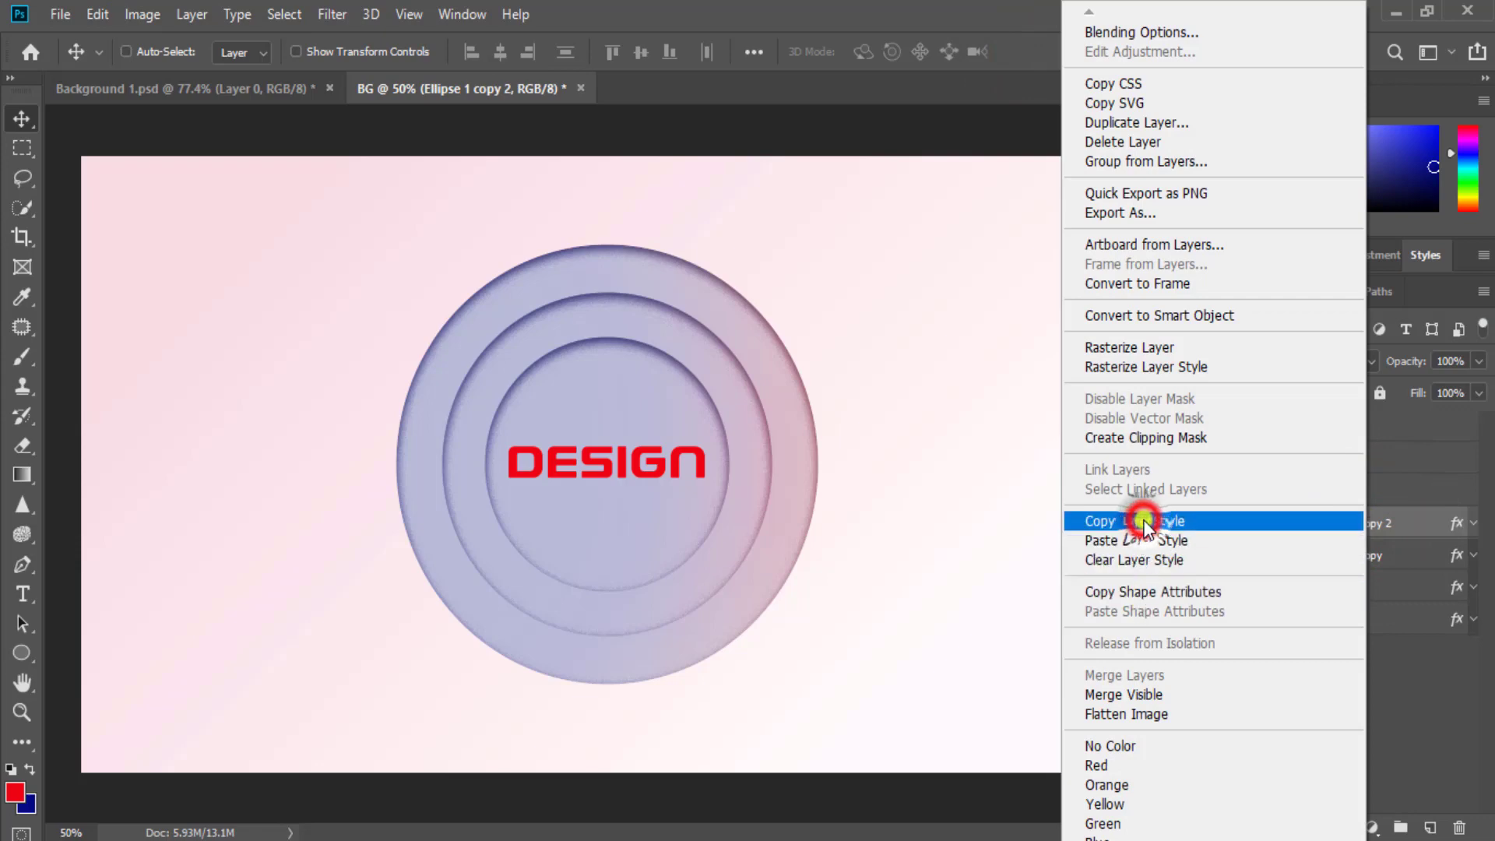
{"action": "left_click", "coordinate": [1143, 522]}
{"action": "right_click", "coordinate": [1363, 429]}
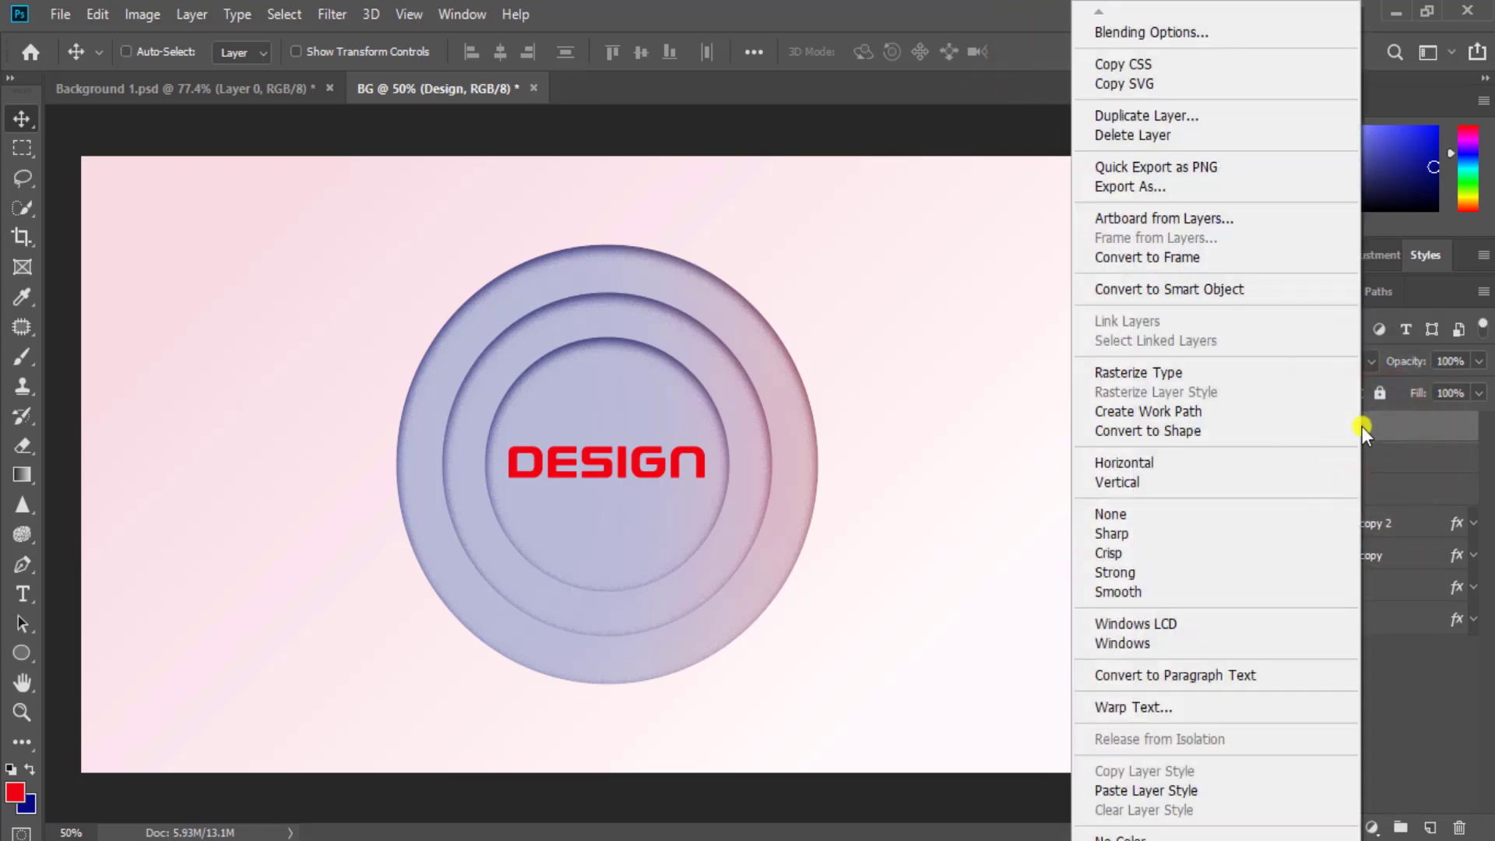
{"action": "left_click", "coordinate": [1151, 790]}
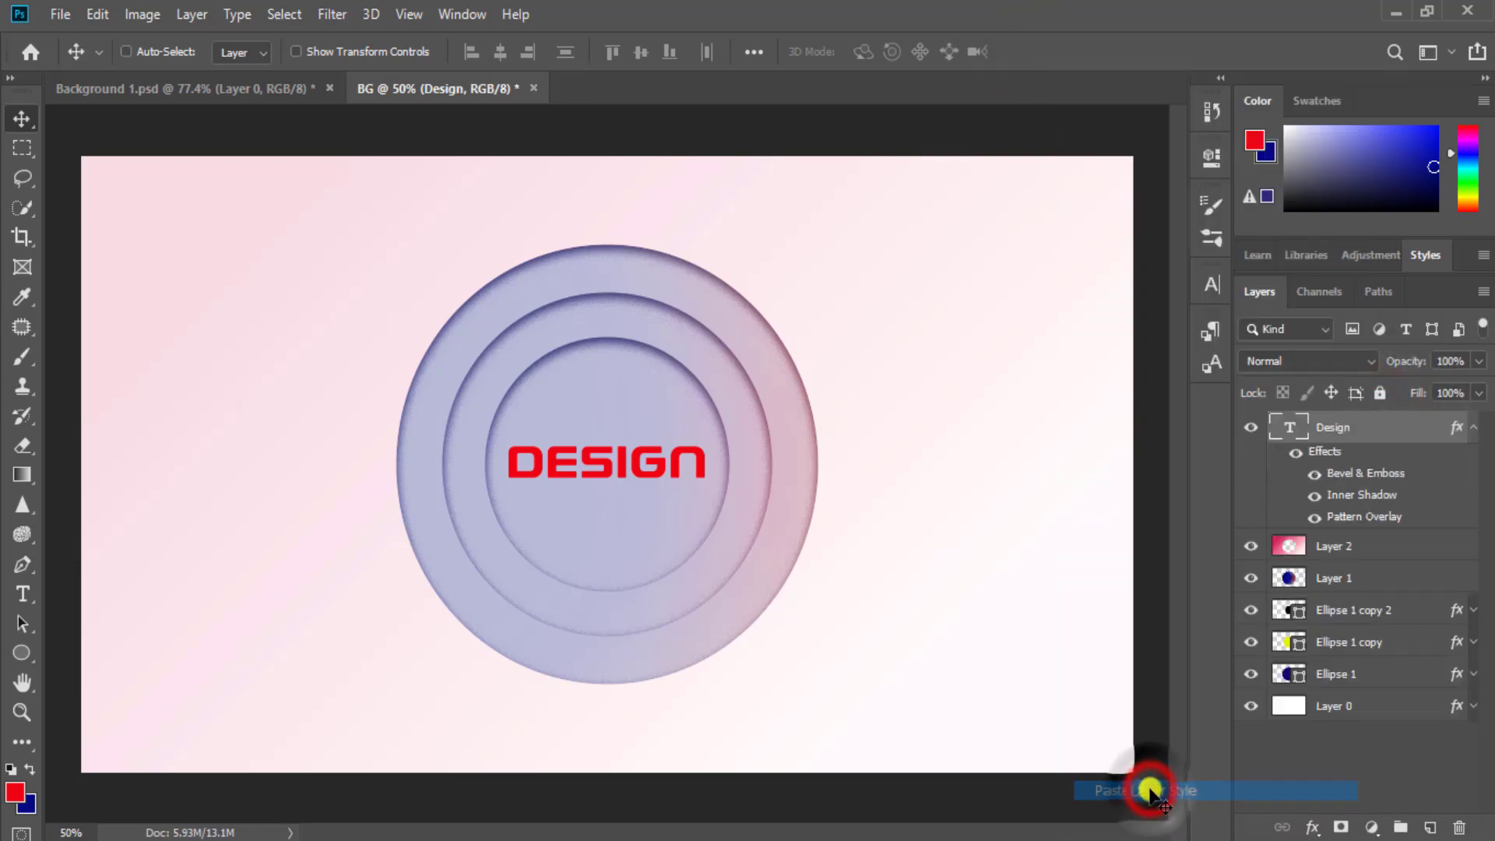
In the Design layer's style, turn off Inner Shadow and turn on Drop Shadow
{"action": "double_click", "coordinate": [1387, 430]}
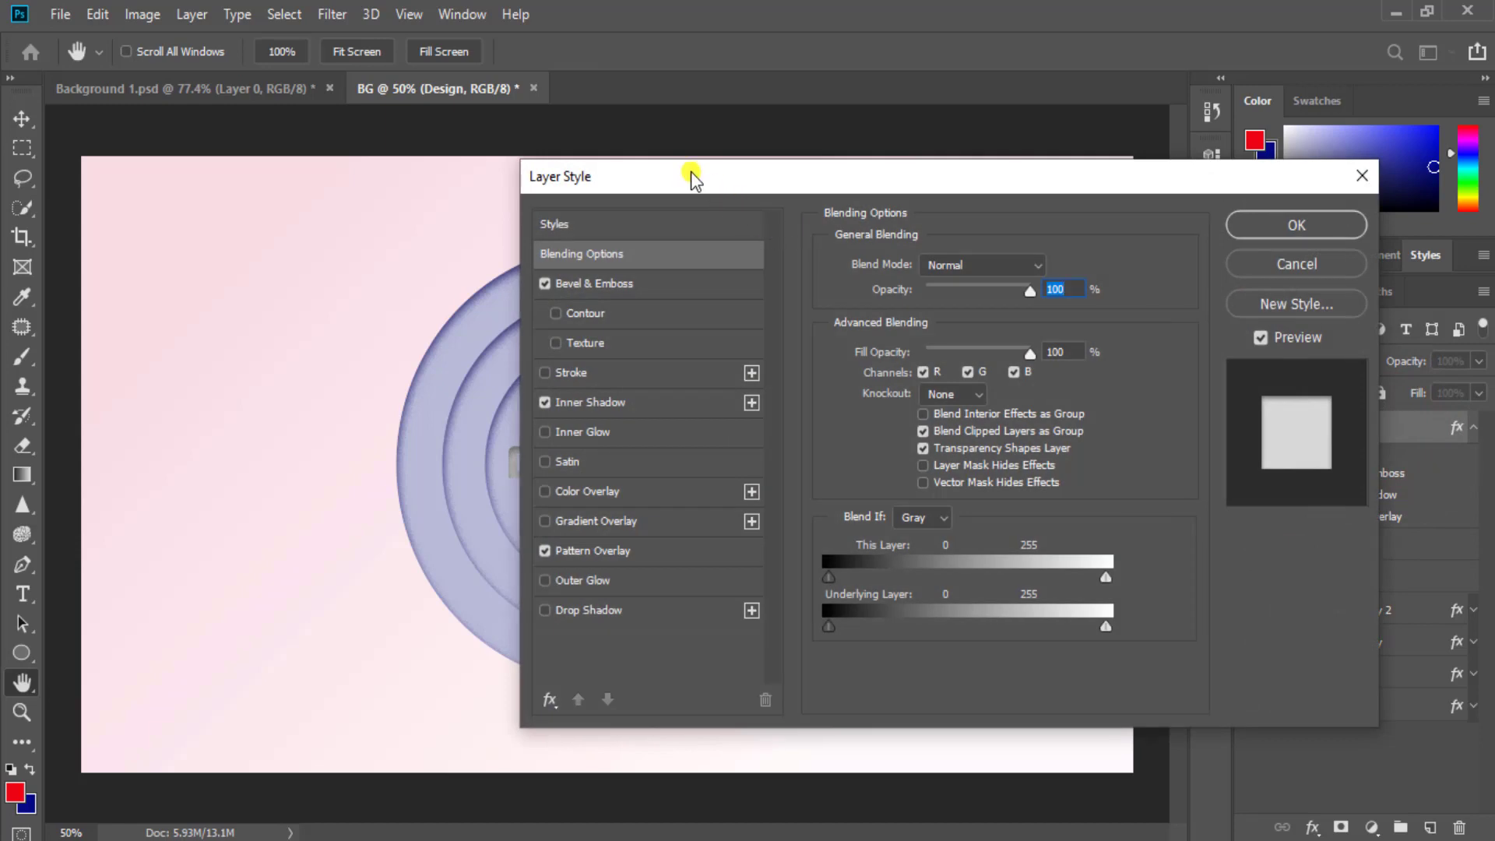
{"action": "left_click_drag", "start_coordinate": [690, 171], "coordinate": [956, 132]}
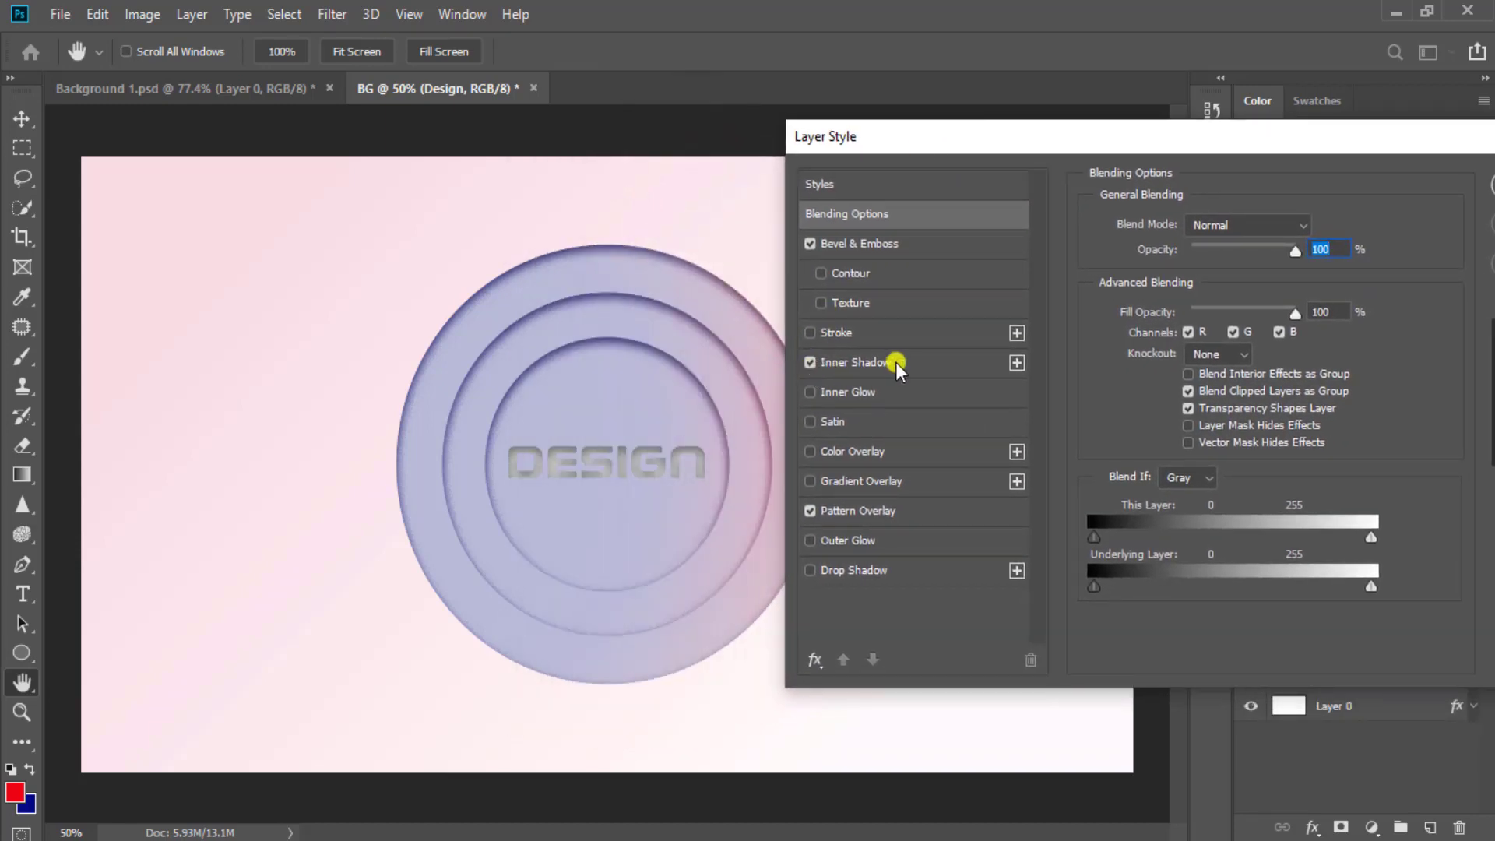
{"action": "left_click", "coordinate": [810, 364]}
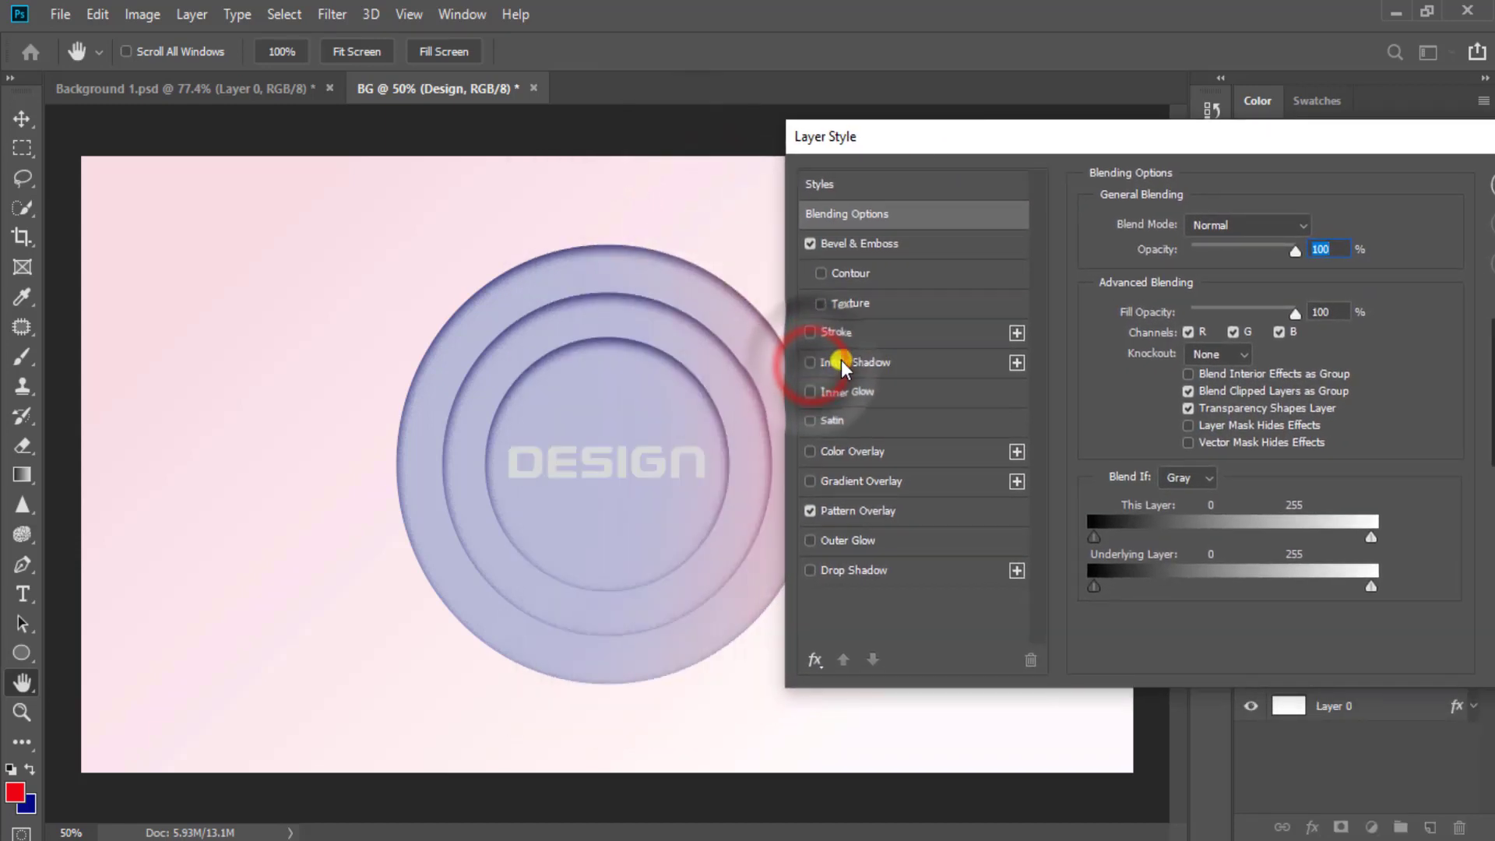
{"action": "left_click", "coordinate": [808, 571]}
{"action": "left_click", "coordinate": [870, 569]}
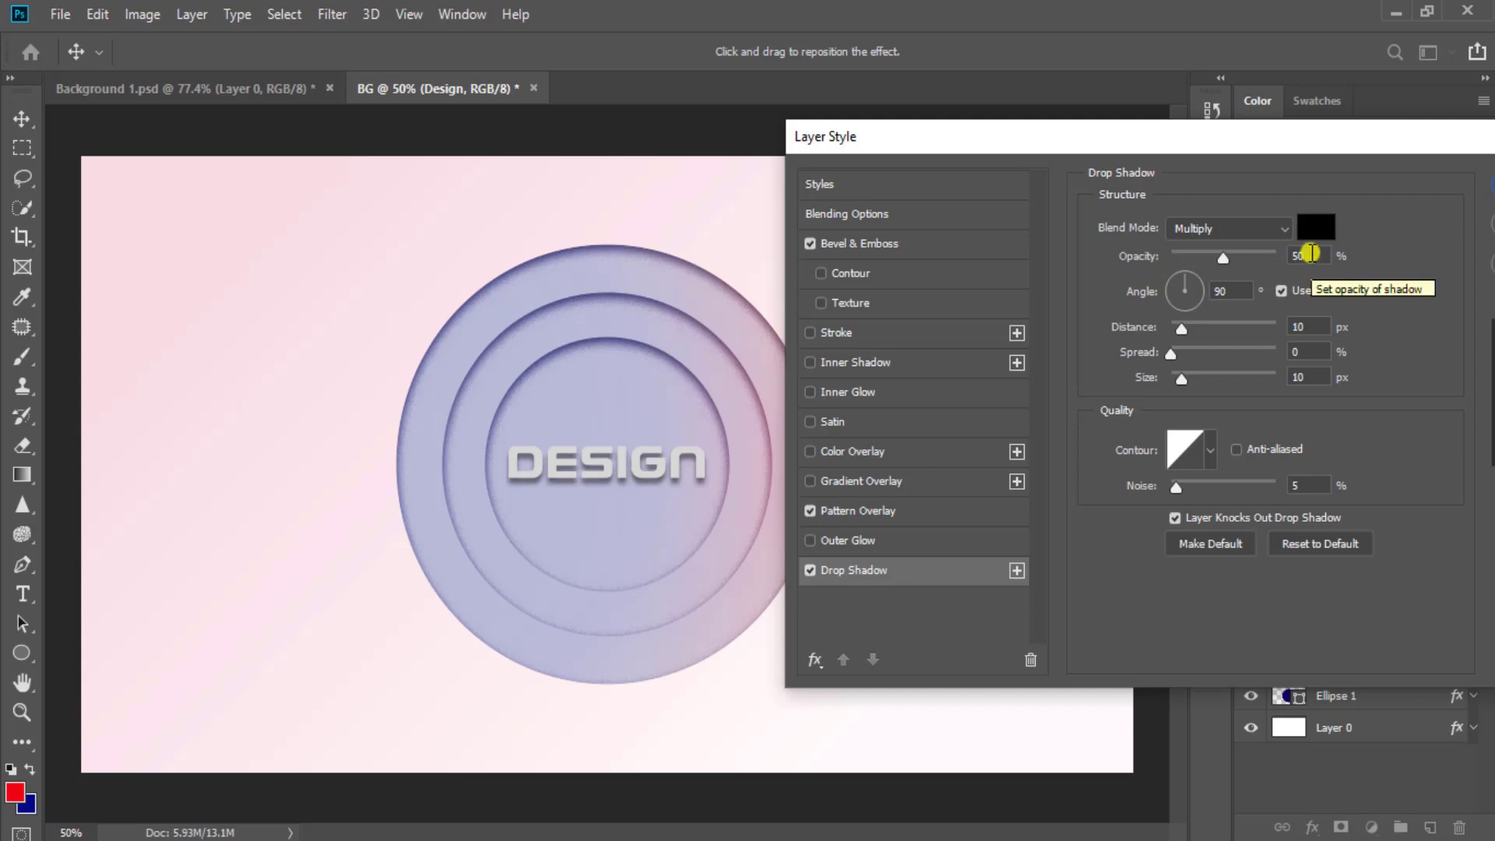
Review the drop shadow's settings, try a size of 13 px and set it back to 10 px
{"action": "double_click", "coordinate": [1233, 291]}
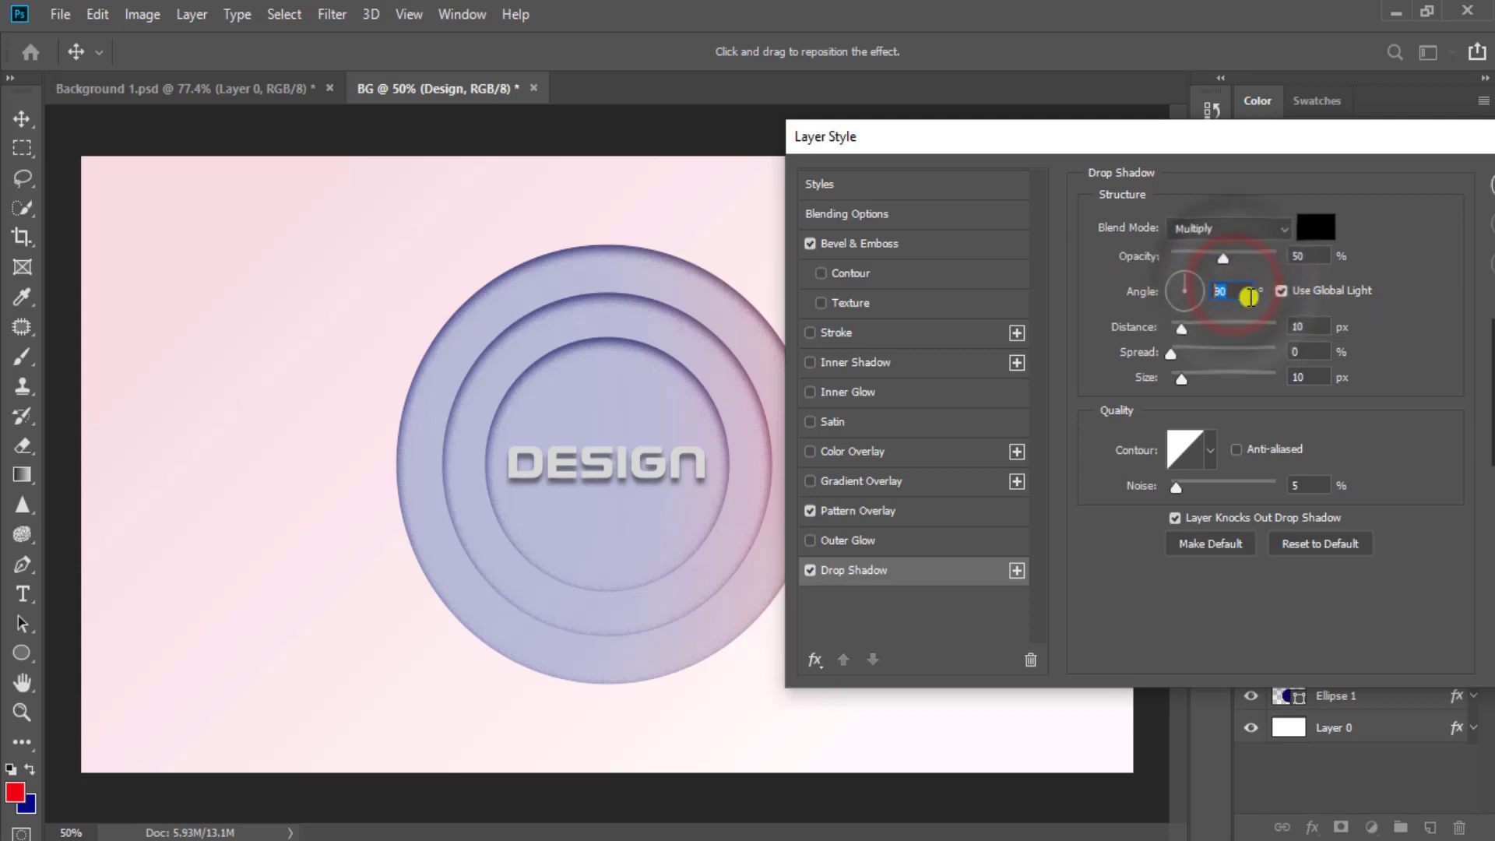
{"action": "left_click", "coordinate": [1311, 327]}
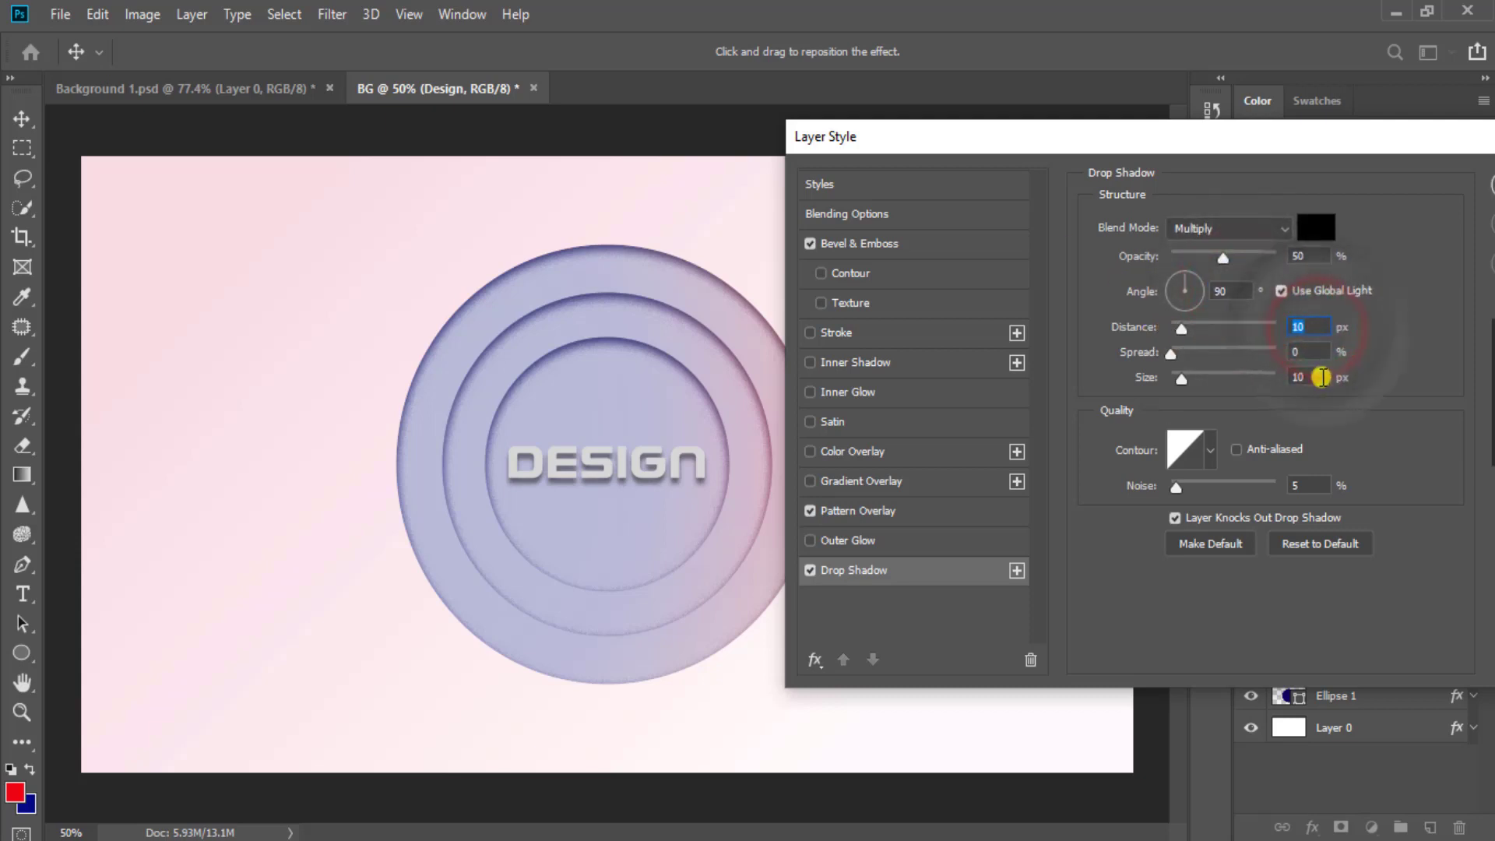
{"action": "left_click", "coordinate": [1308, 377]}
{"action": "left_click", "coordinate": [1314, 483]}
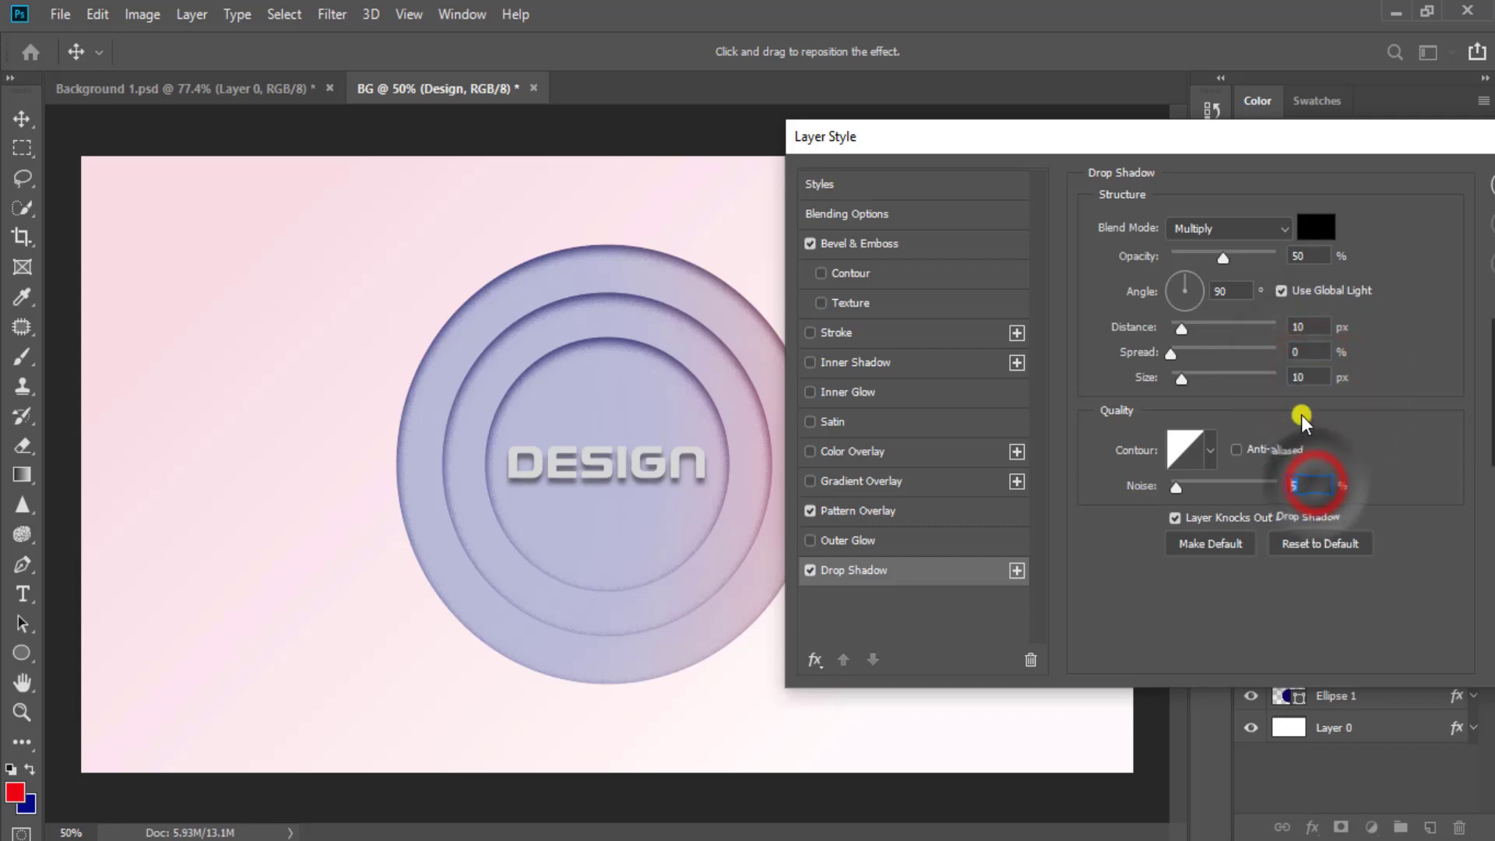
{"action": "left_click_drag", "start_coordinate": [1179, 378], "coordinate": [1194, 381]}
{"action": "left_click", "coordinate": [1308, 378]}
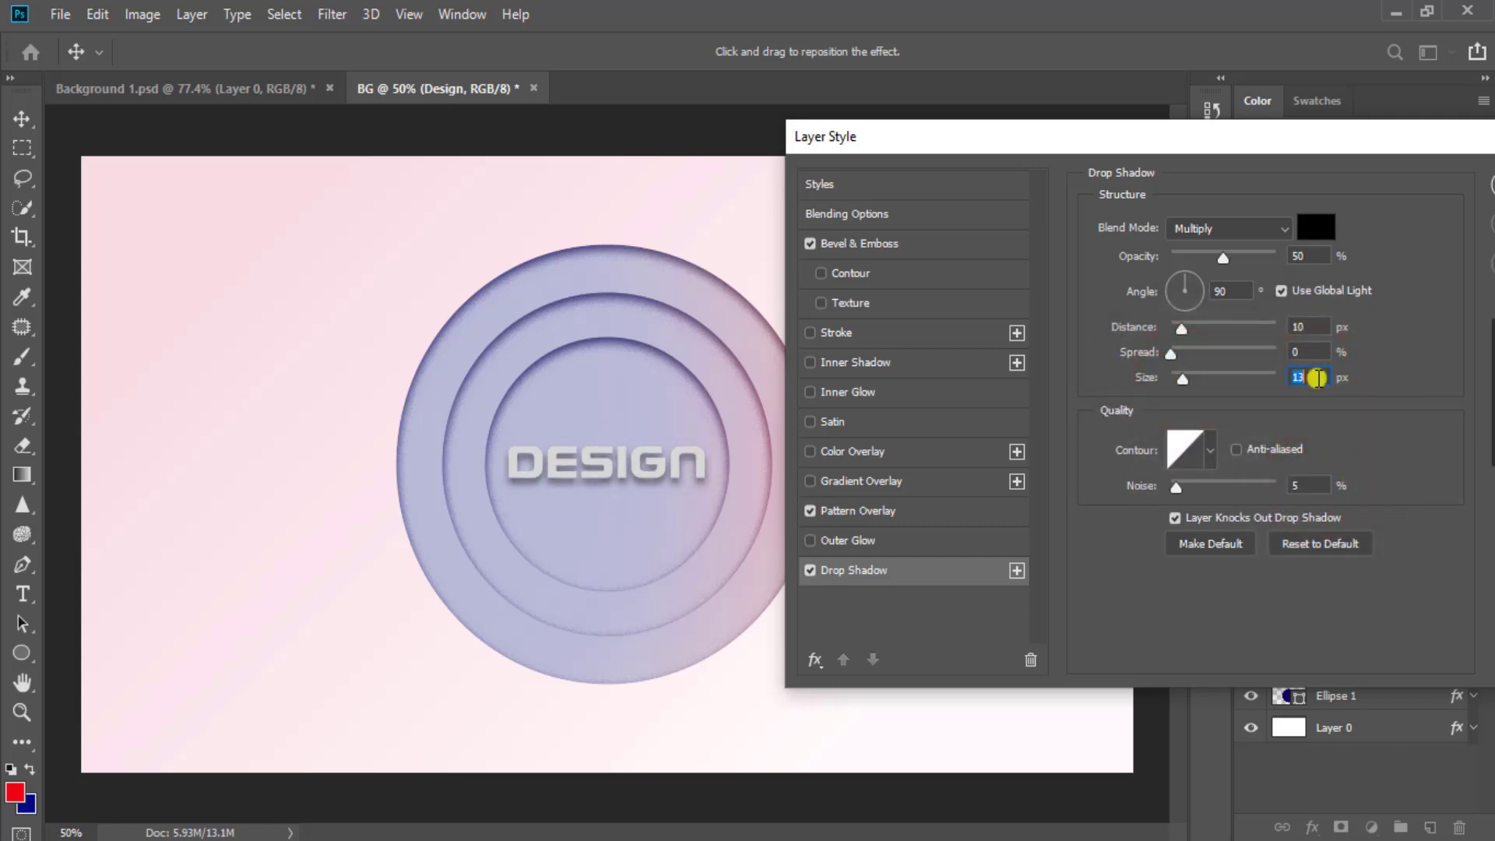
{"action": "type", "text": "10"}
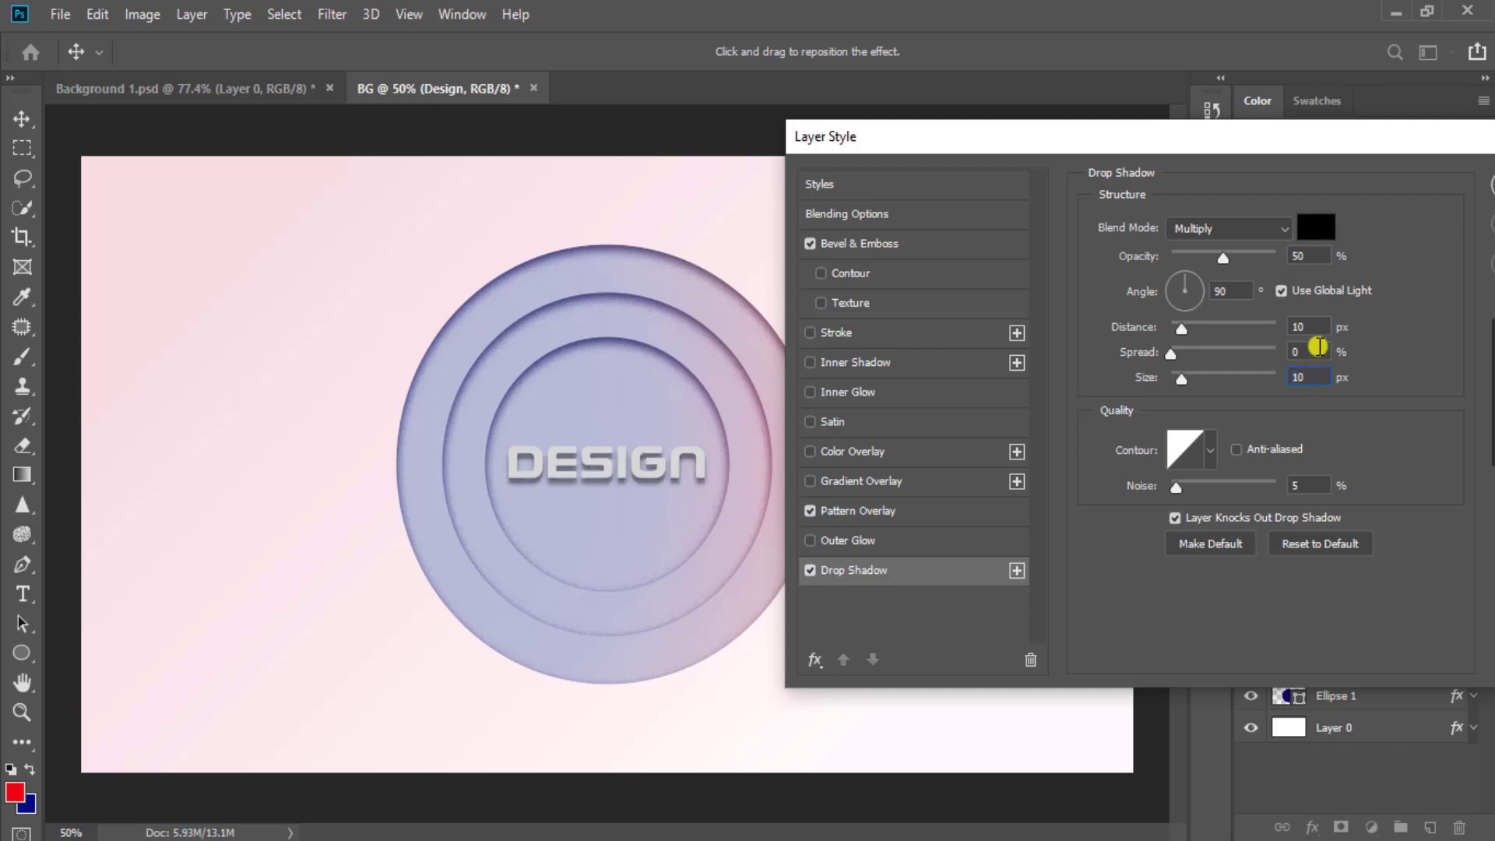
Set the drop shadow's distance to 11 px and apply the layer style to the text
{"action": "left_click", "coordinate": [1308, 326]}
{"action": "scroll", "coordinate": [1305, 327], "scroll_direction": "up", "scroll_amount": 12}
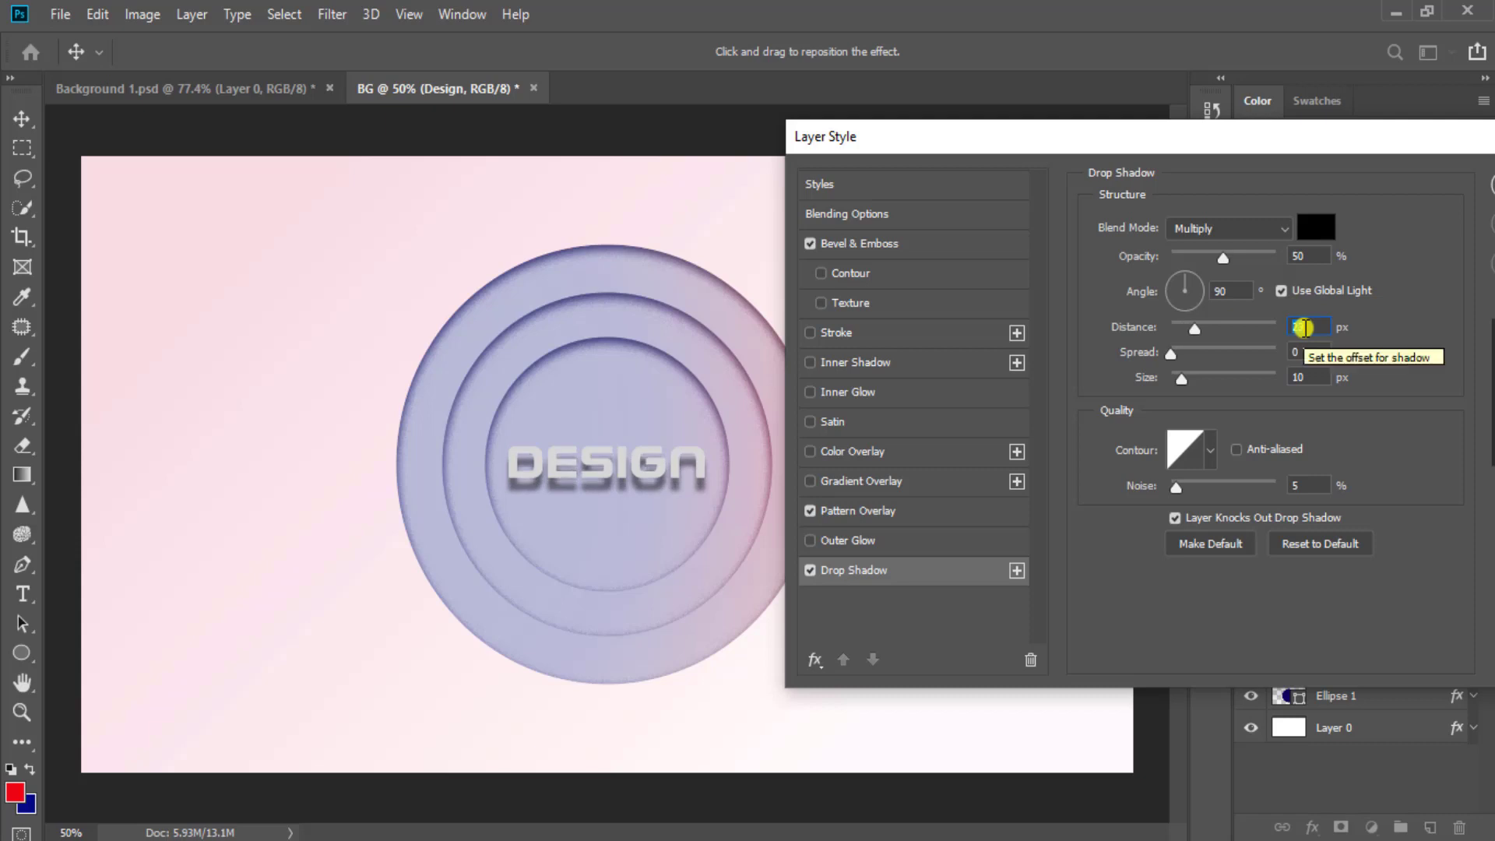
{"action": "scroll", "coordinate": [1305, 328], "scroll_direction": "down", "scroll_amount": 4}
{"action": "scroll", "coordinate": [1305, 328], "scroll_direction": "down", "scroll_amount": 6}
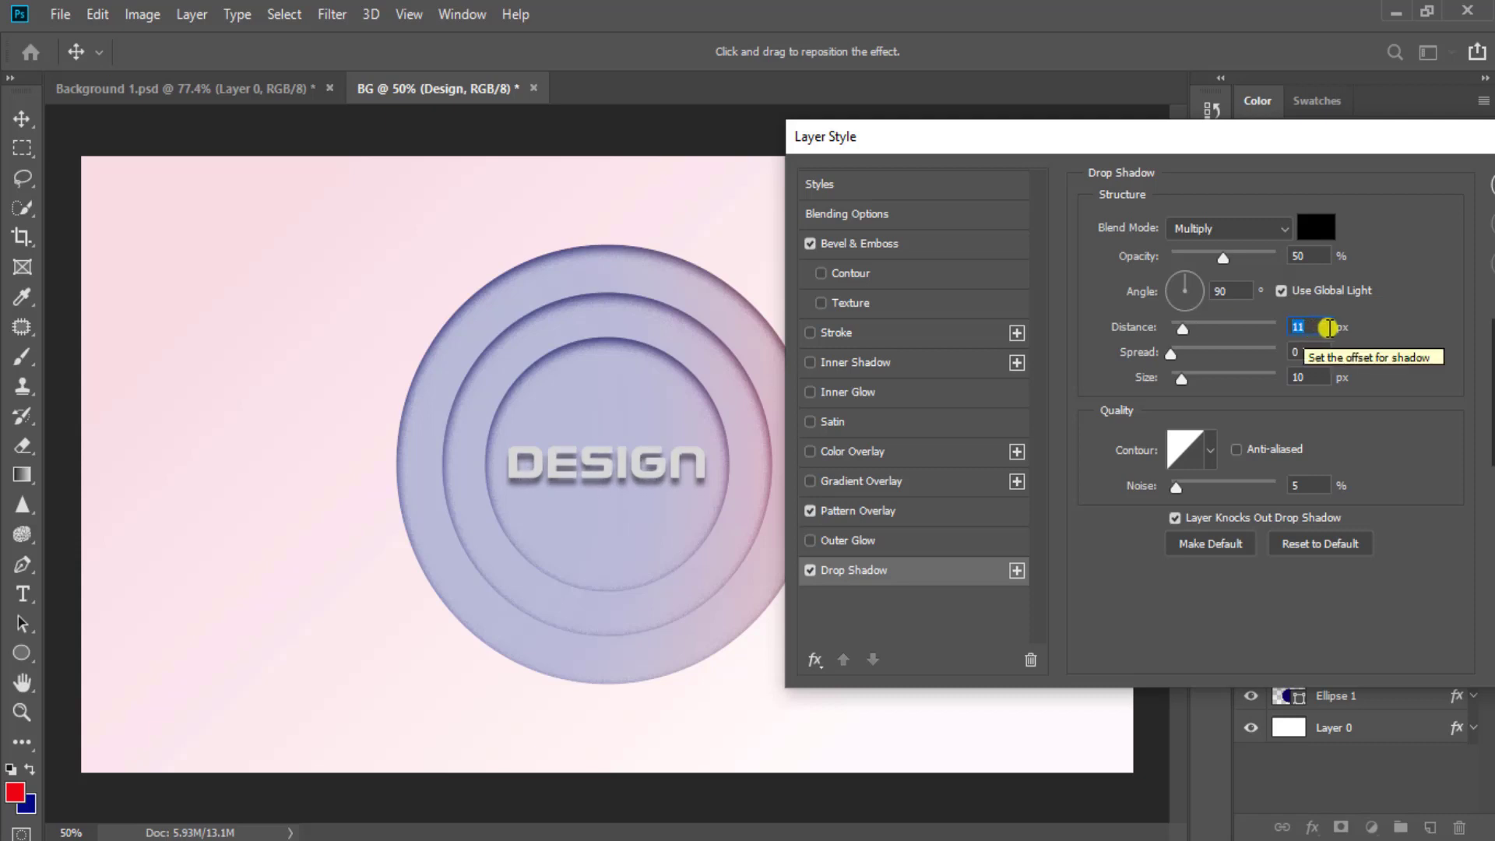
{"action": "left_click_drag", "start_coordinate": [1347, 142], "coordinate": [1183, 91]}
{"action": "left_click", "coordinate": [1416, 140]}
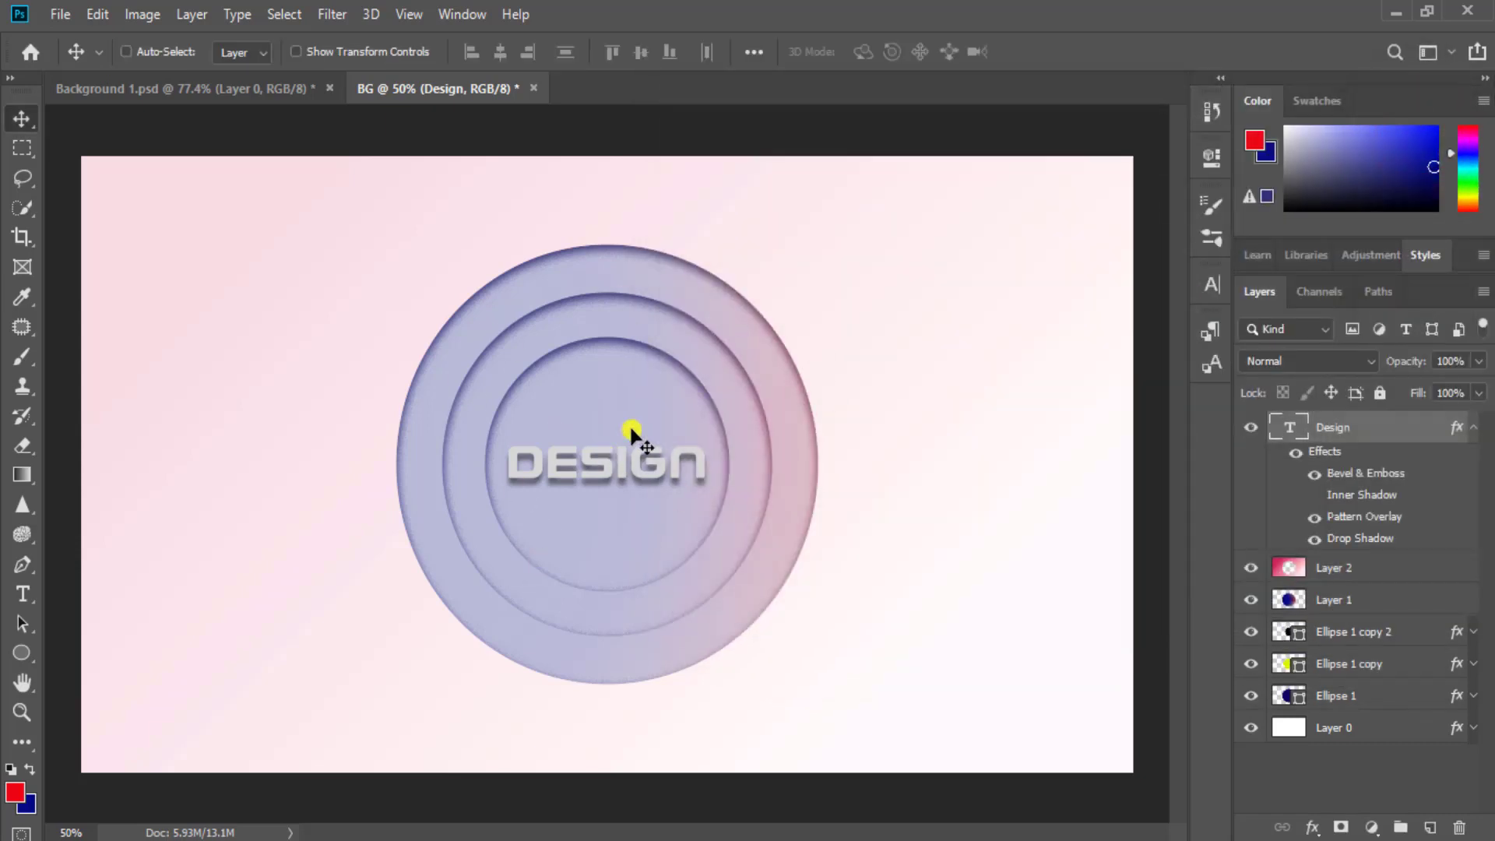
Collapse the Design layer's effects and place the layer between Layer 1 and Ellipse 1 copy 2
{"action": "left_click", "coordinate": [1470, 430]}
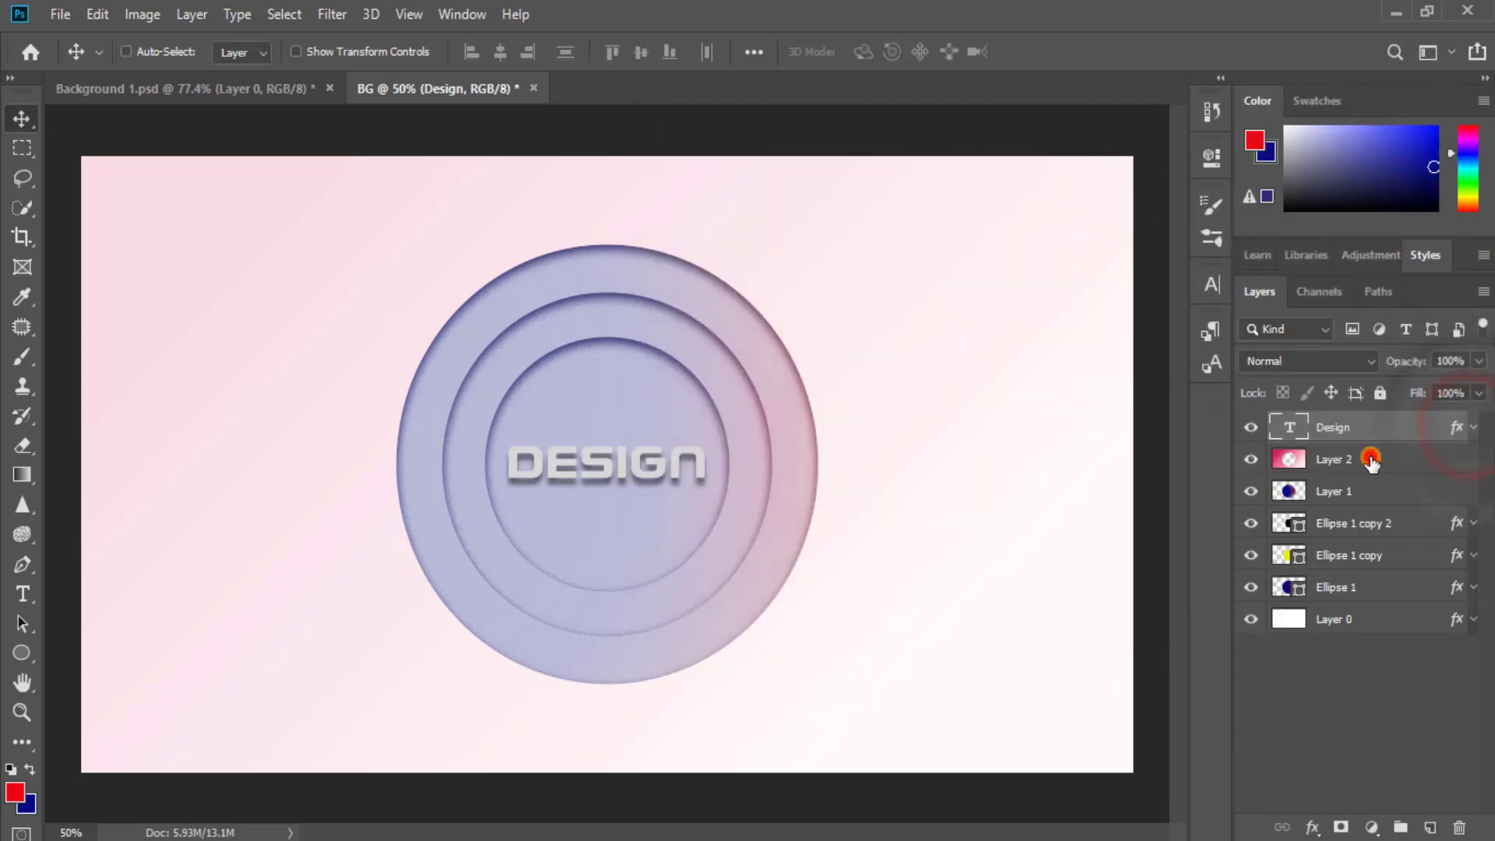
{"action": "left_click_drag", "start_coordinate": [1371, 459], "coordinate": [1337, 497]}
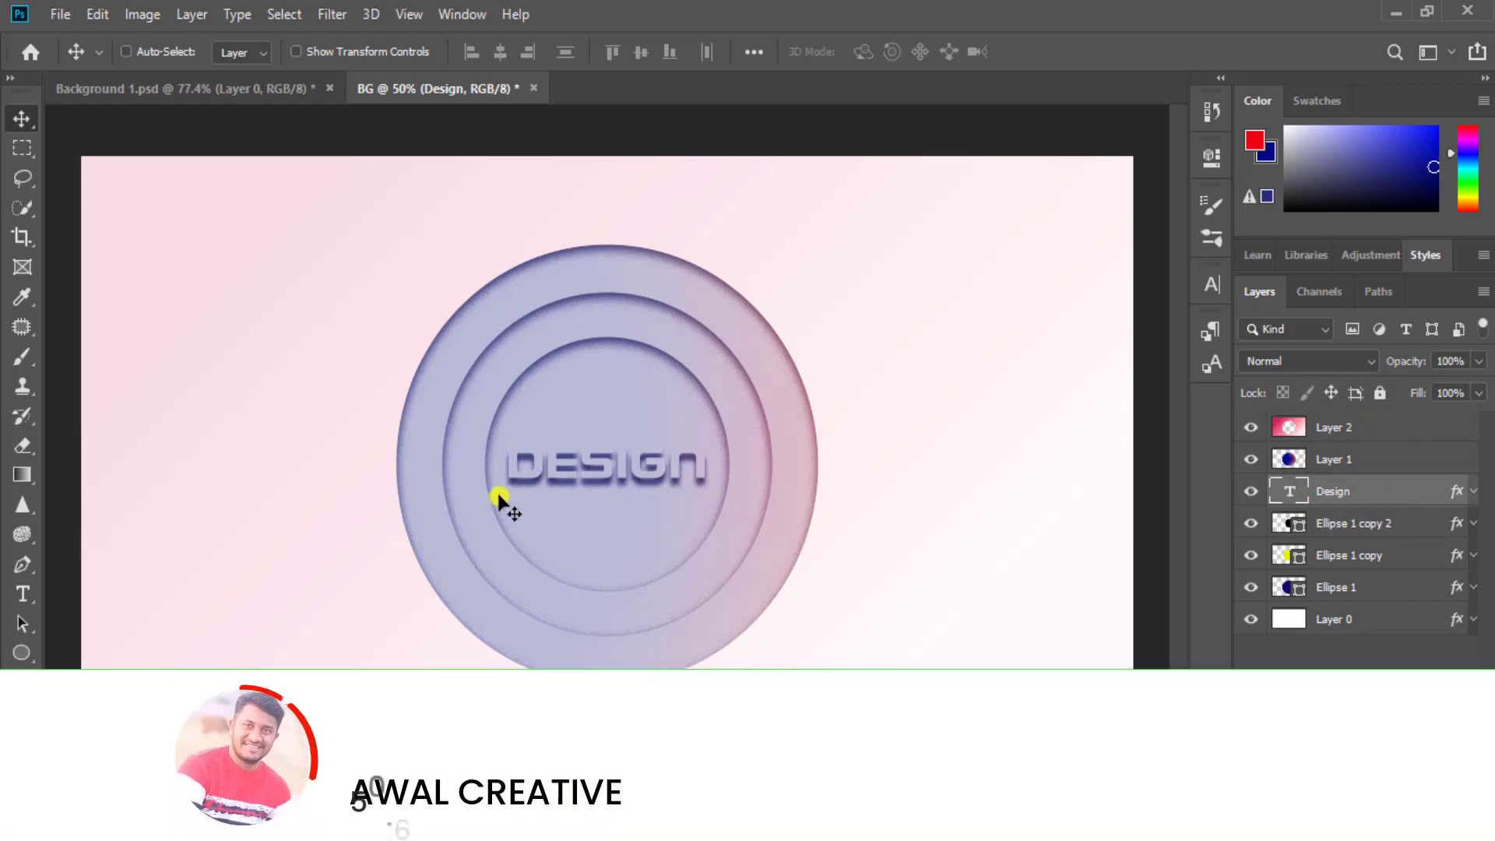